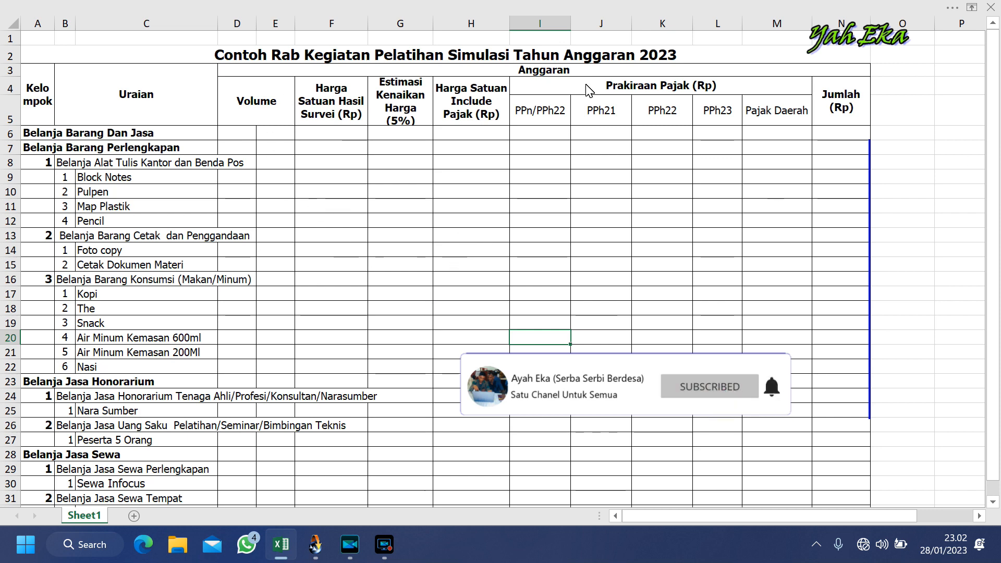
Examine the training budget template's title, expense groups, volume column and estimated tax columns.
click(251, 54)
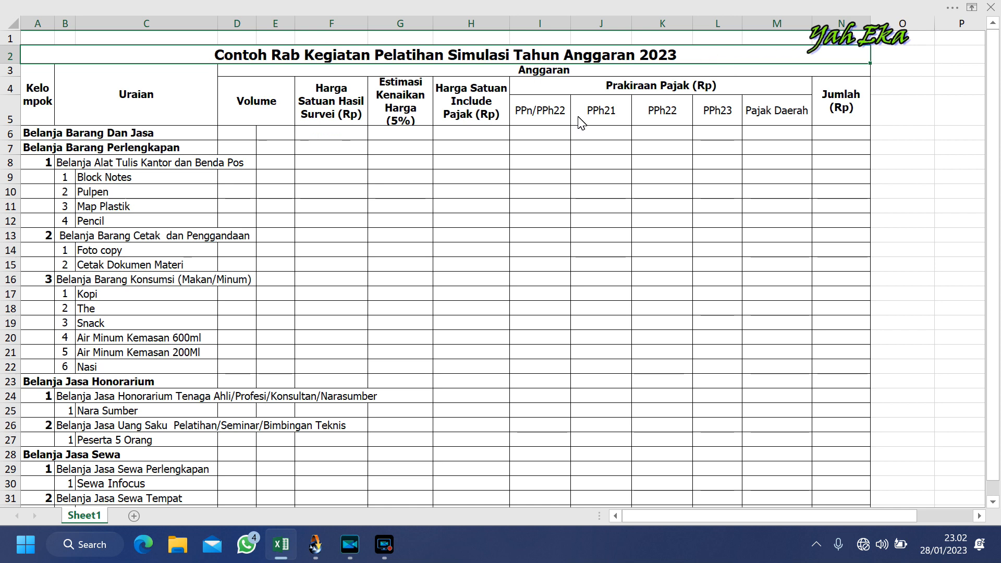
click(551, 250)
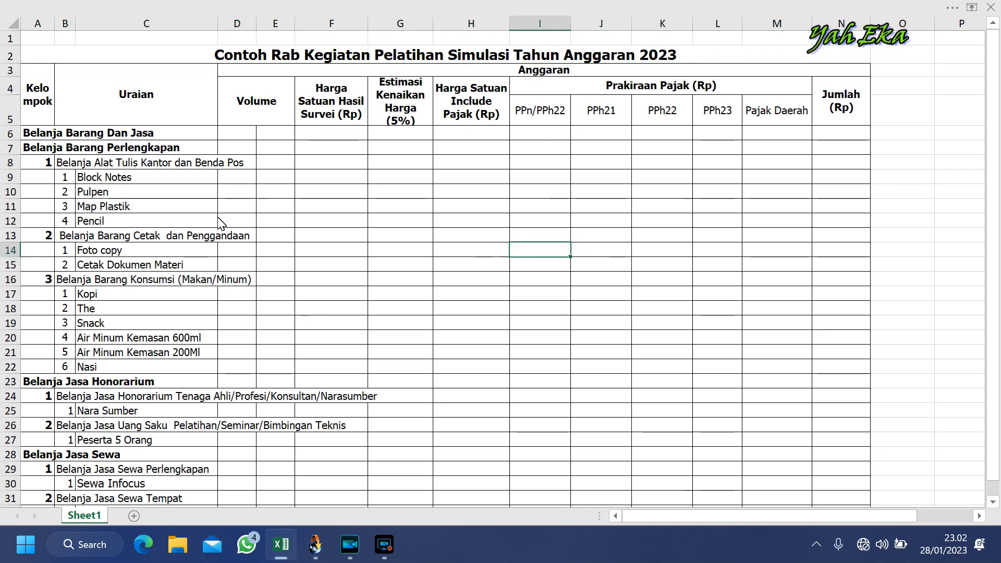
click(271, 144)
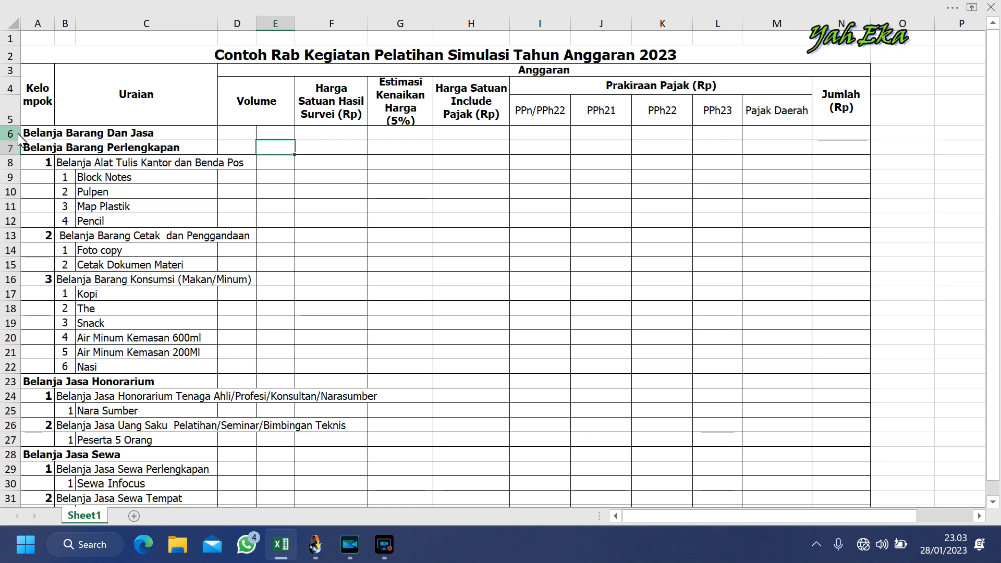
click(38, 151)
scroll(61, 232, down, 3)
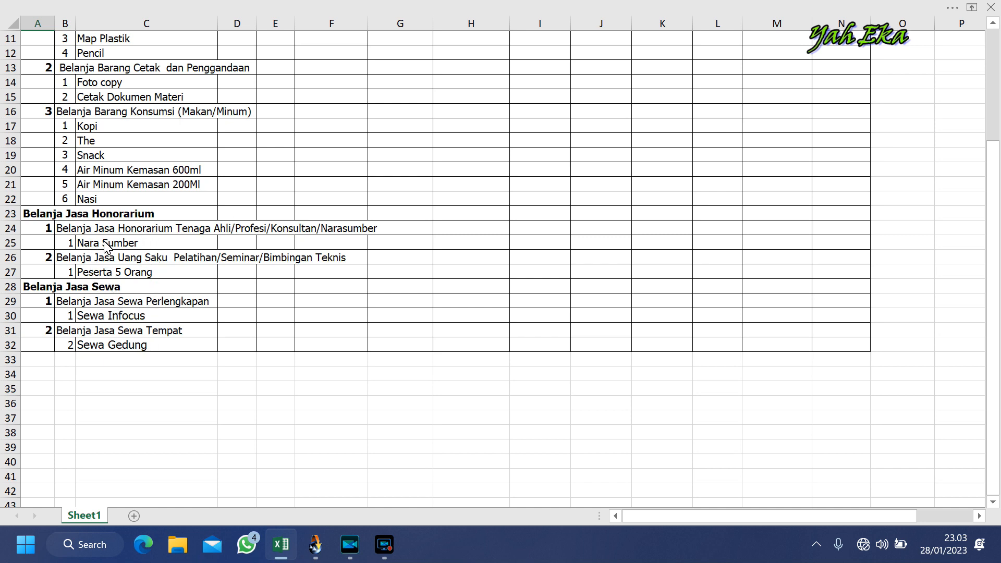
scroll(107, 245, up, 3)
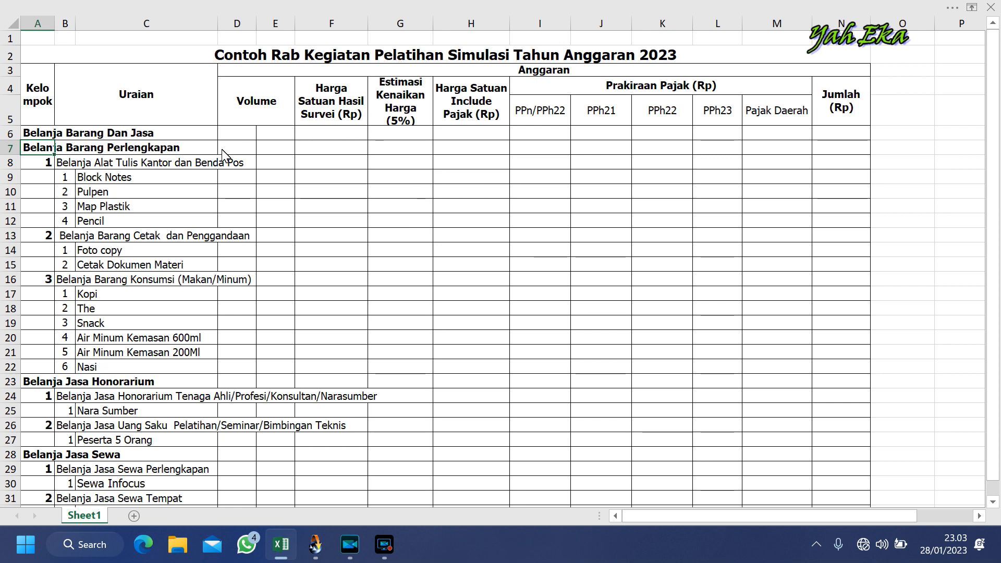
click(252, 107)
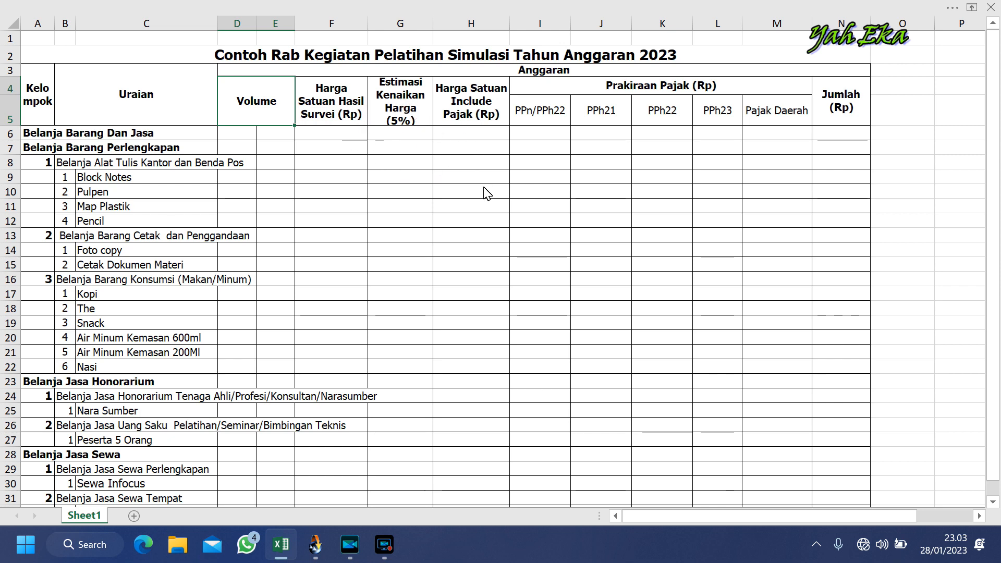
drag(540, 23, 912, 26)
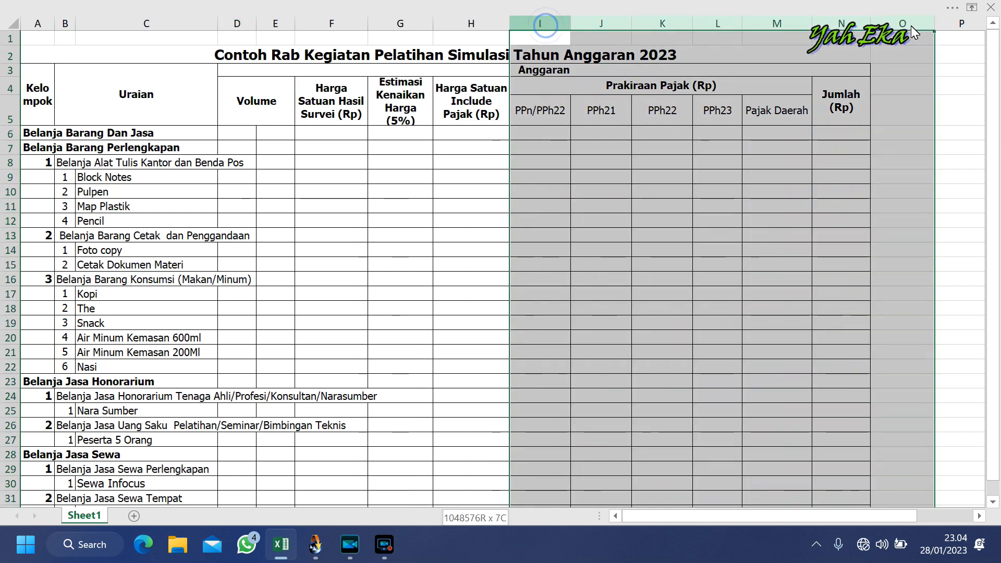
click(745, 87)
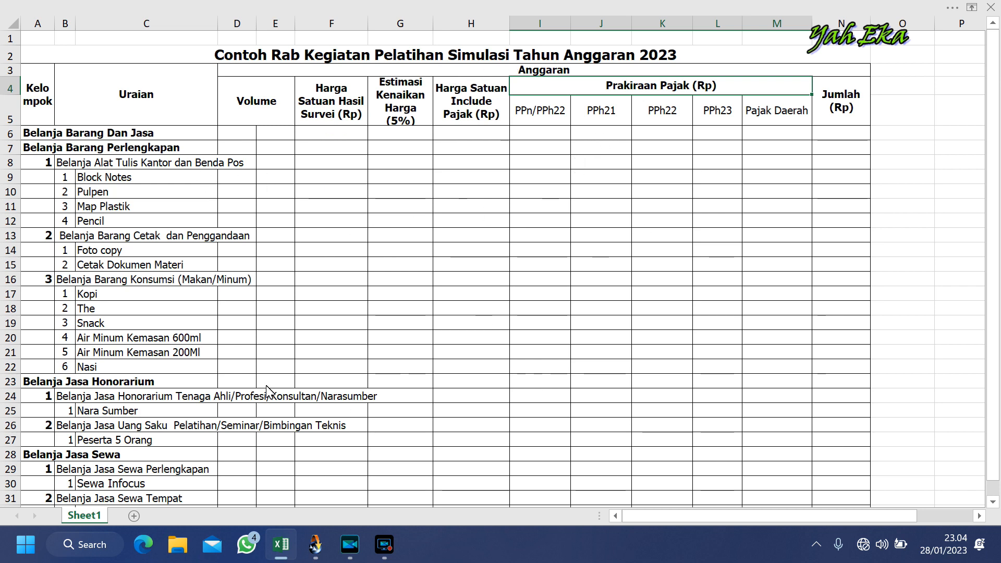
Replace "5 Orang" in the participant item in C27 so that it reads "Peserta Pelatihan".
scroll(267, 391, down, 3)
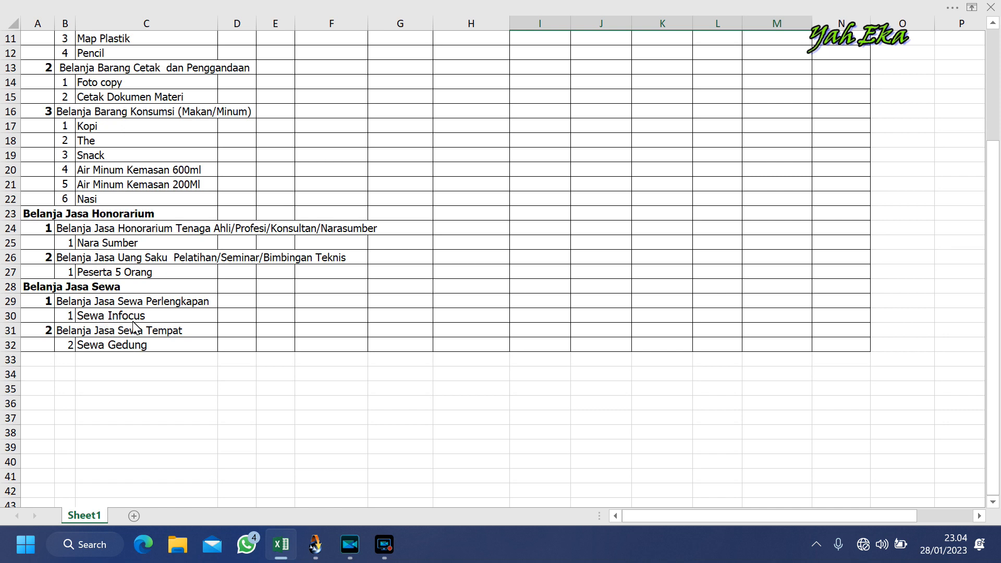
click(136, 245)
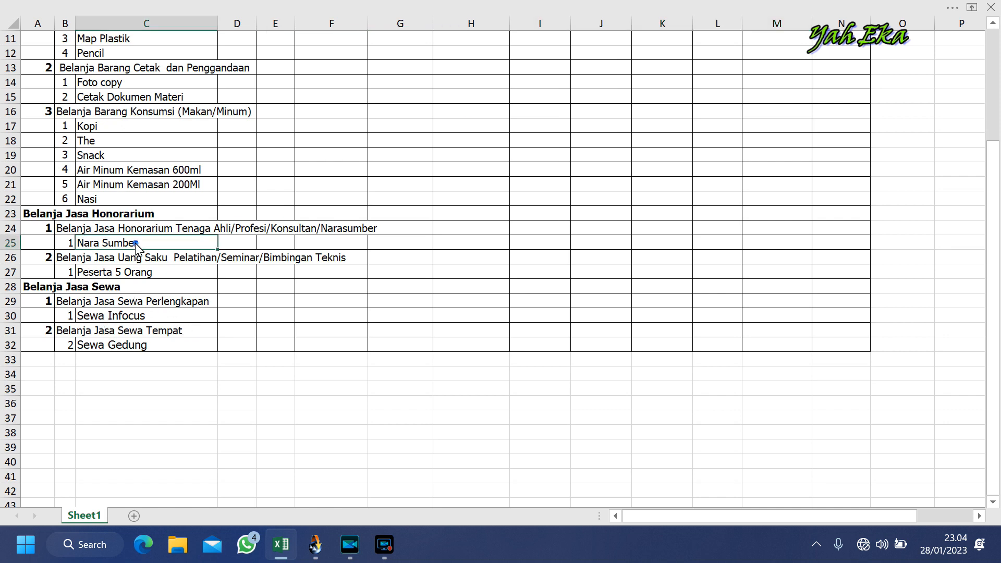
click(92, 273)
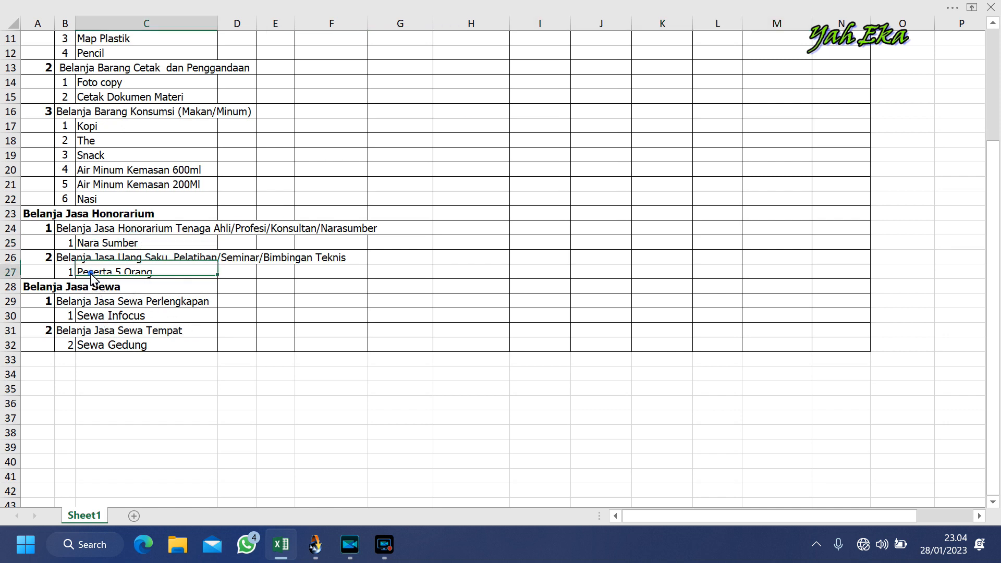
click(126, 277)
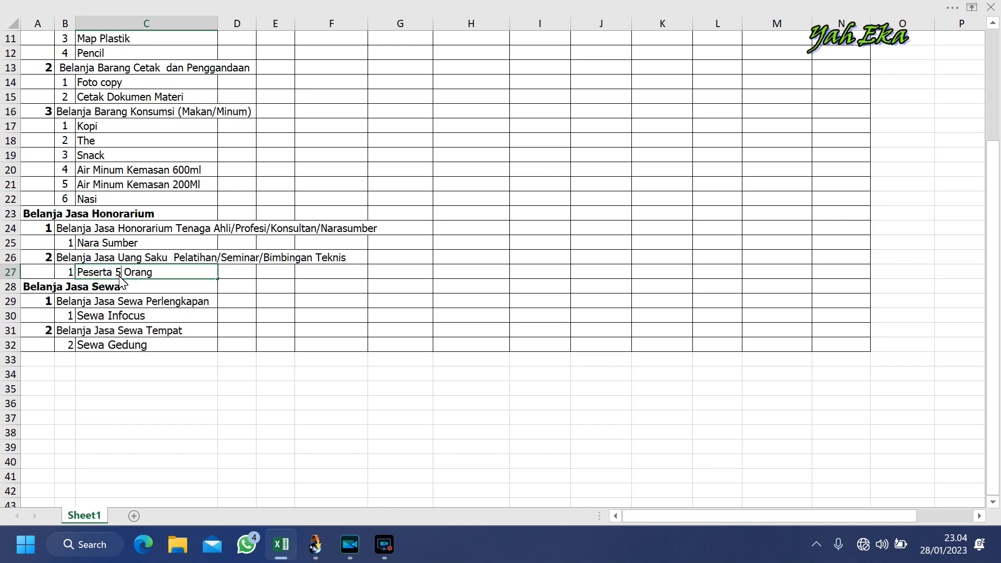
drag(115, 272, 238, 288)
key(BackSpace)
click(286, 283)
click(149, 293)
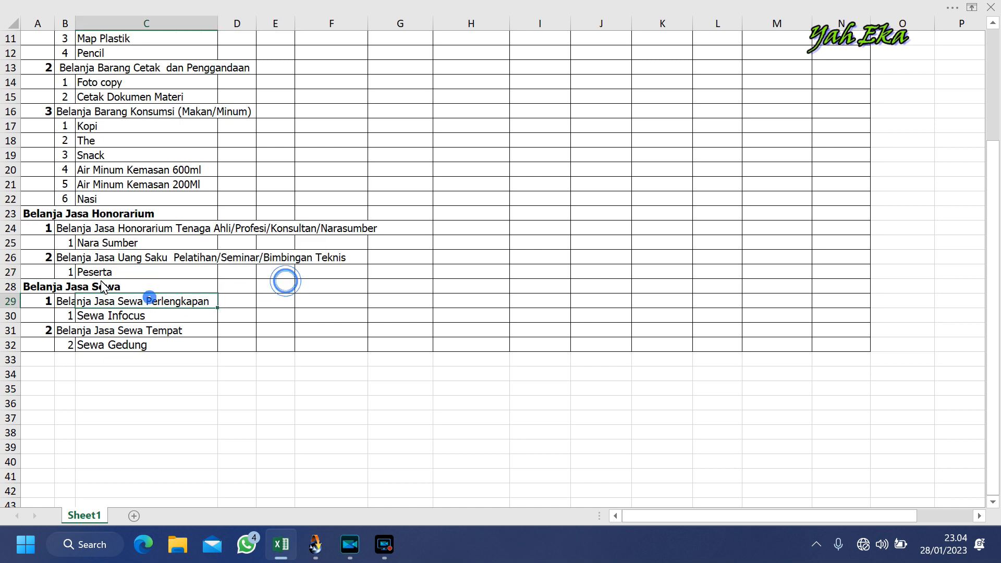
click(118, 272)
double_click(118, 272)
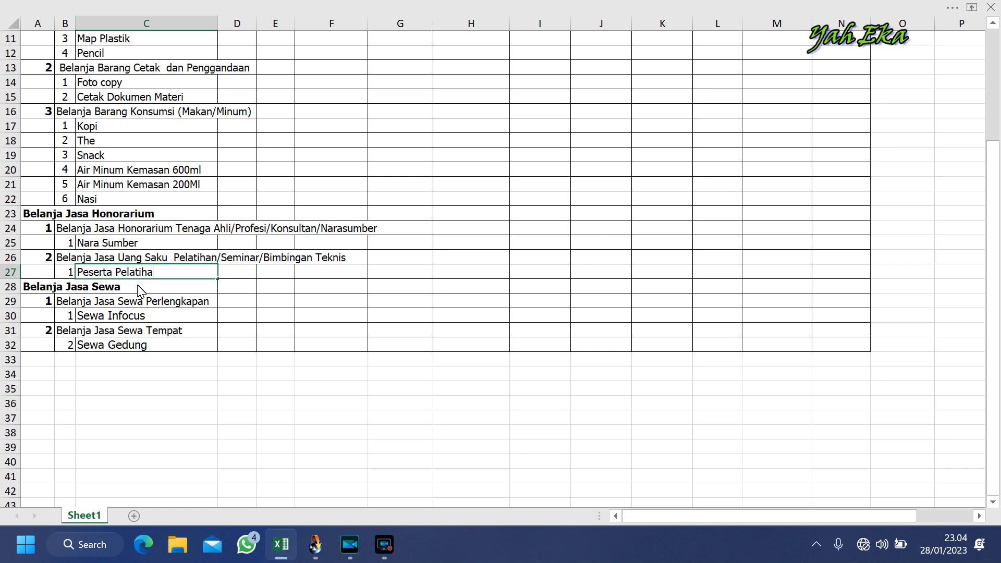
click(420, 257)
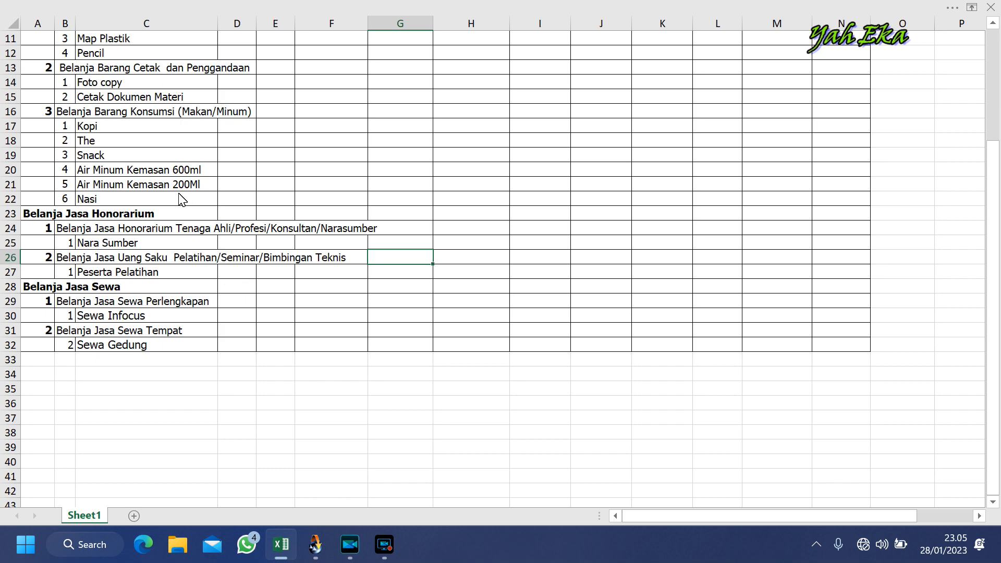
Enter 10 as the volume for Peserta Pelatihan in D27.
scroll(279, 286, up, 4)
scroll(284, 291, down, 4)
click(11, 271)
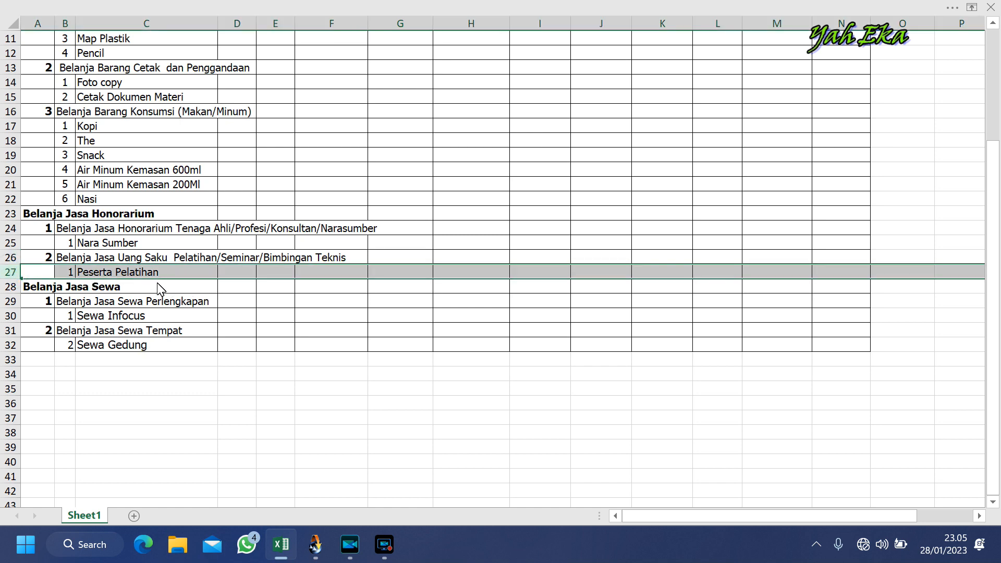
click(233, 277)
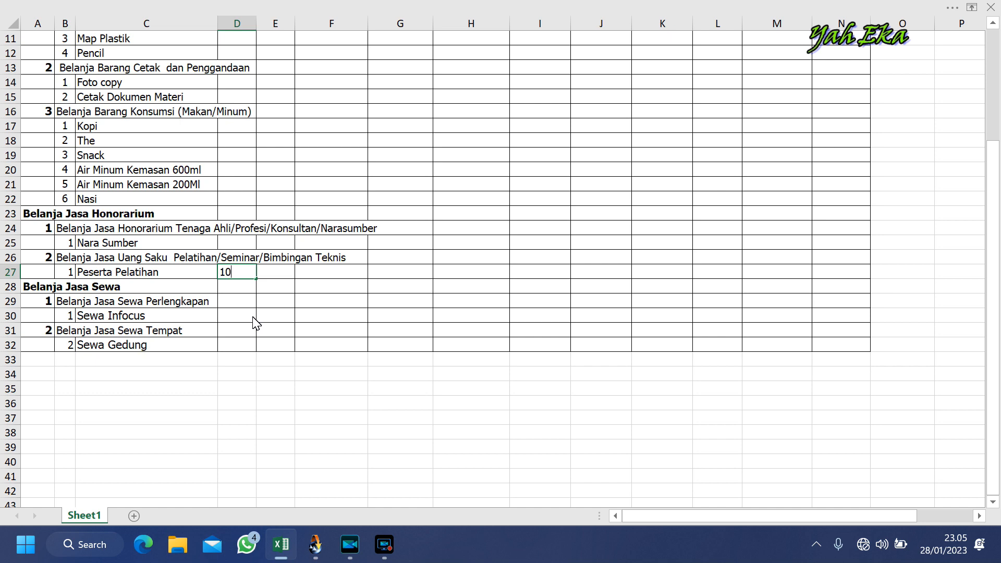
text(10)
click(346, 301)
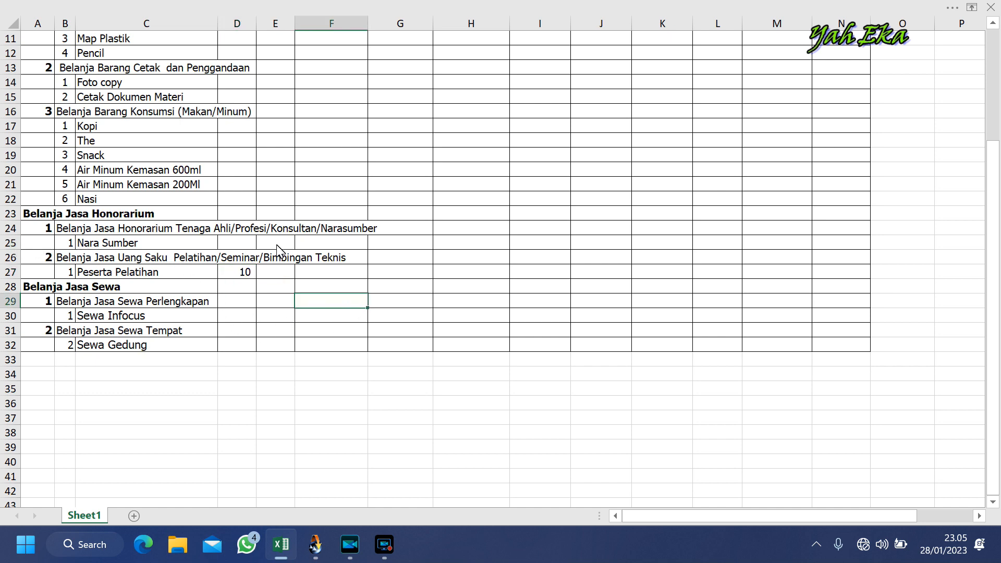
Enter a volume of 8 with the unit JP for Nara Sumber in D25 and E25.
click(239, 243)
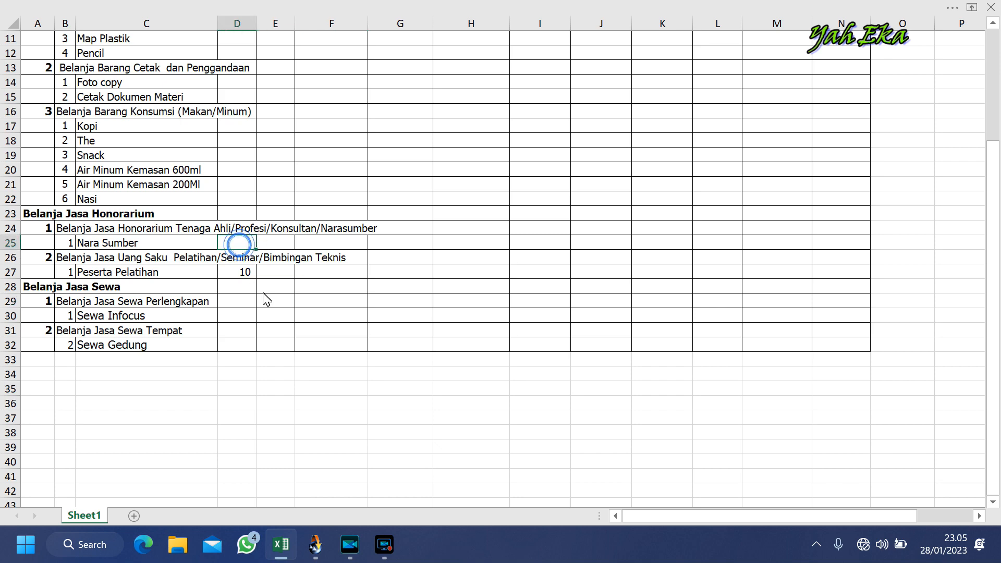
text(8)
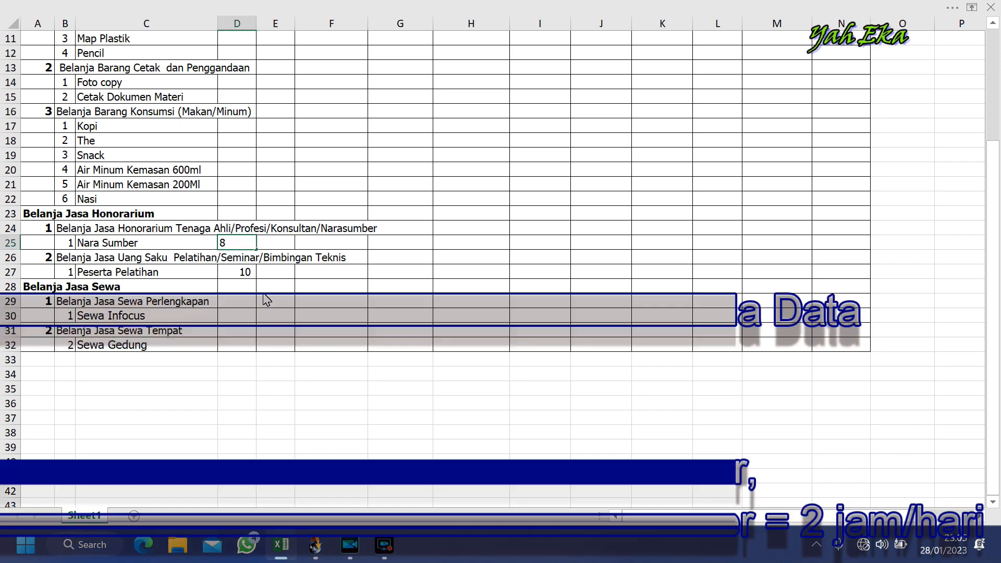
key(Tab)
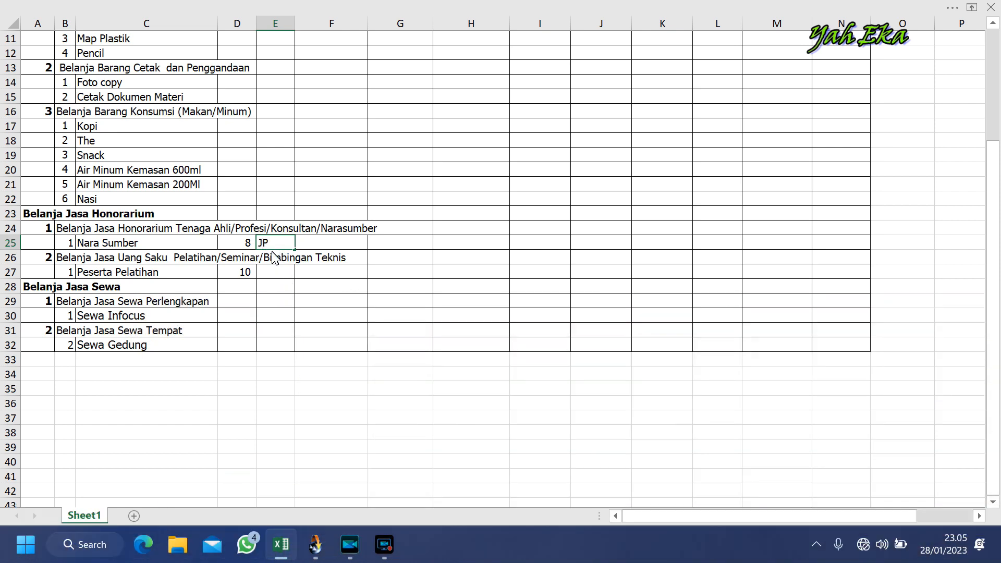
Enter OK as the volume unit for Peserta Pelatihan in E27.
click(275, 276)
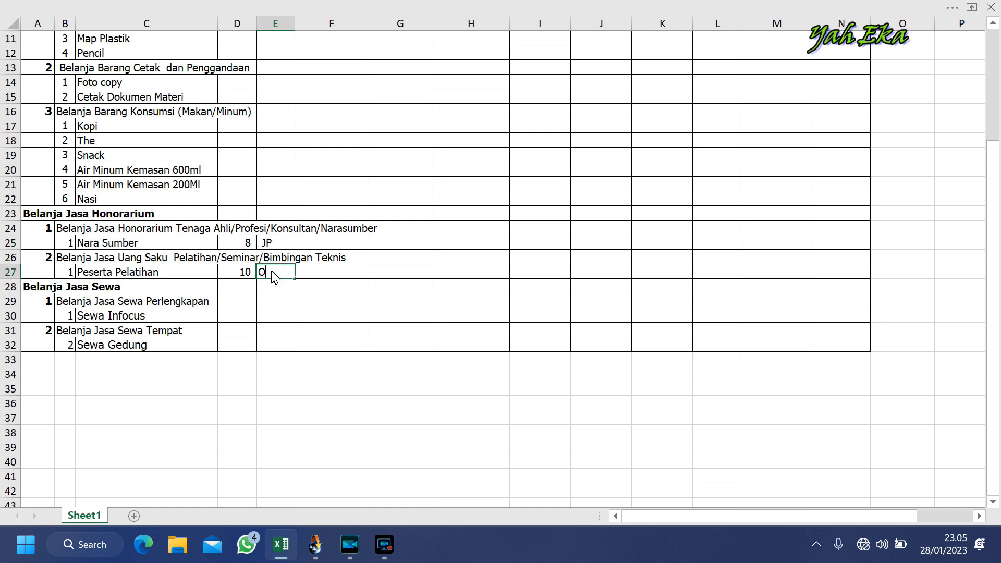
click(289, 243)
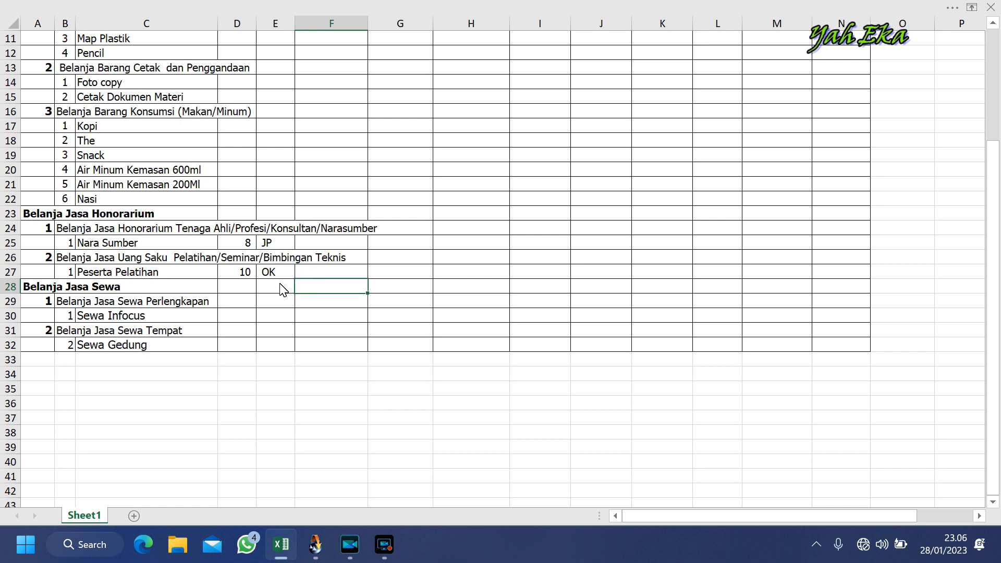
click(265, 244)
click(312, 285)
click(279, 229)
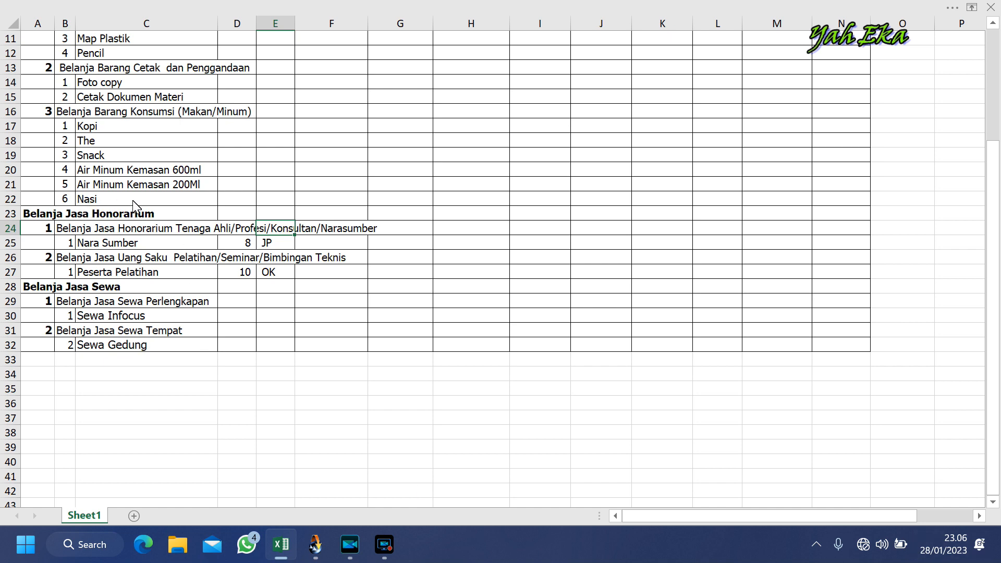
Calculate the Nasi volume in D22 by adding the Nara Sumber and Peserta Pelatihan volumes with =D25+D27.
click(235, 202)
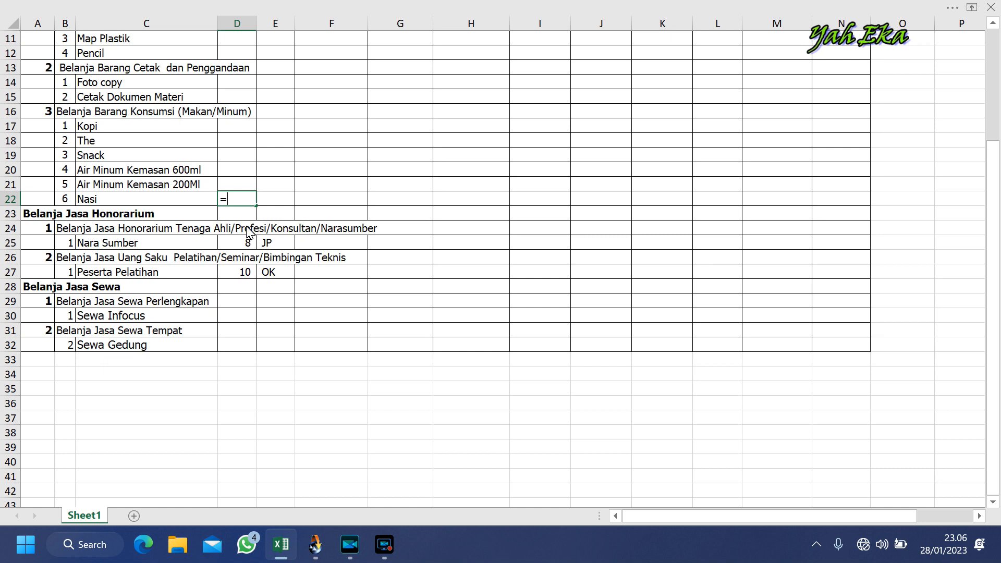
text(=)
click(243, 244)
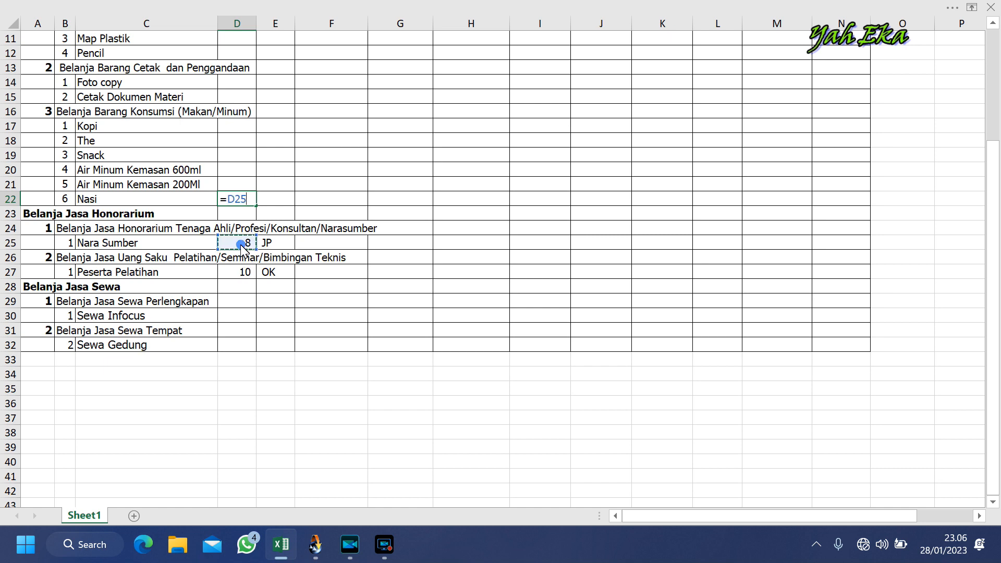
text(+)
click(245, 277)
key(Return)
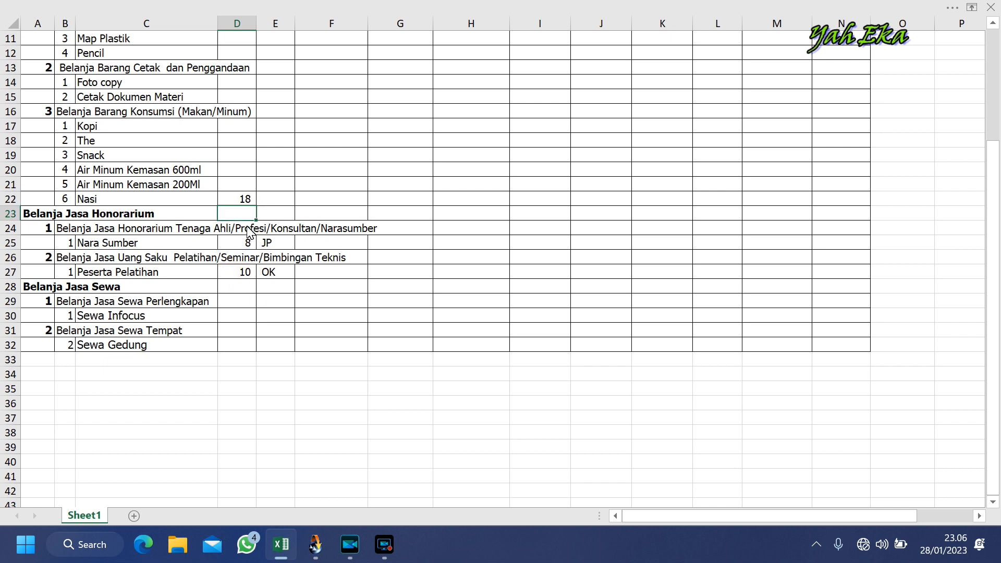
Change the Nasi volume formula in D22 to =(D25+D27)*1,5.
double_click(238, 200)
click(228, 200)
text(()
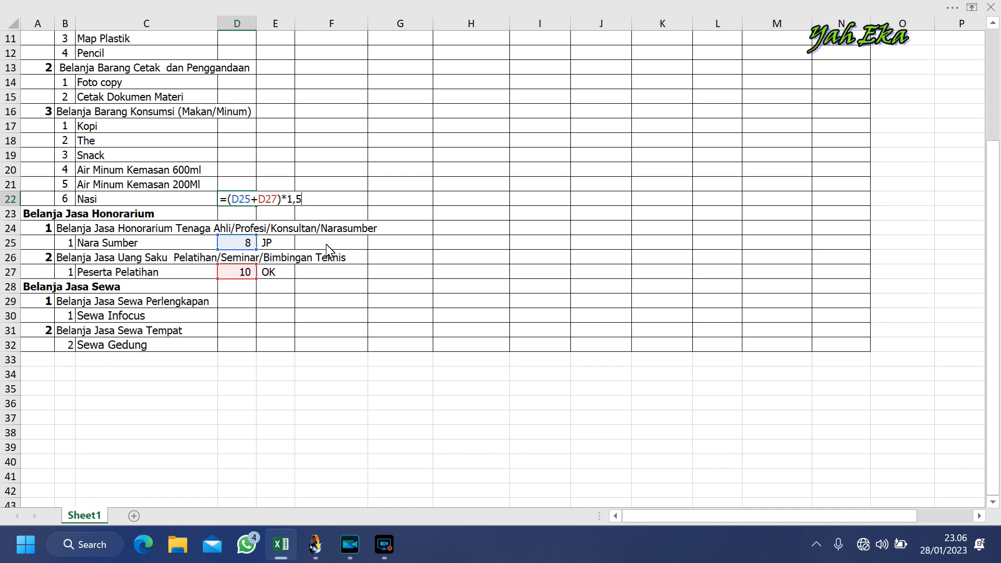
key(Return)
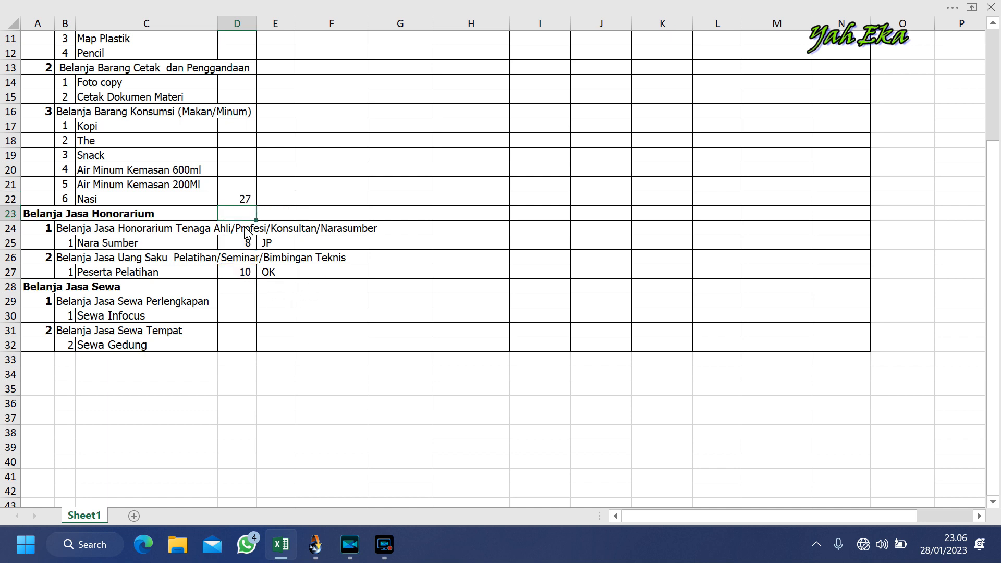
Set the multiplier in the Nasi volume formula to 1,2, giving =(D25+D27)*1,2.
double_click(240, 200)
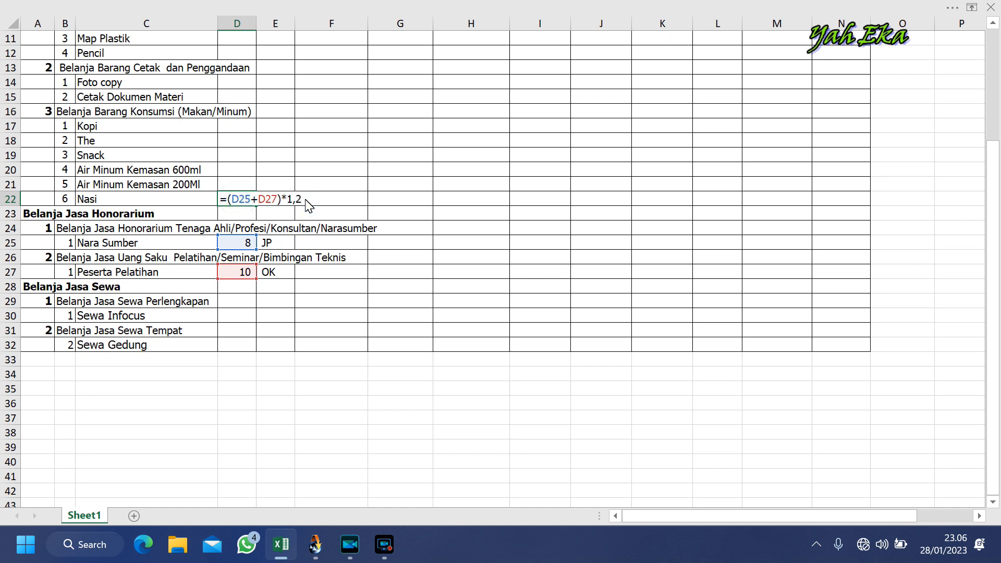
text(2)
key(Return)
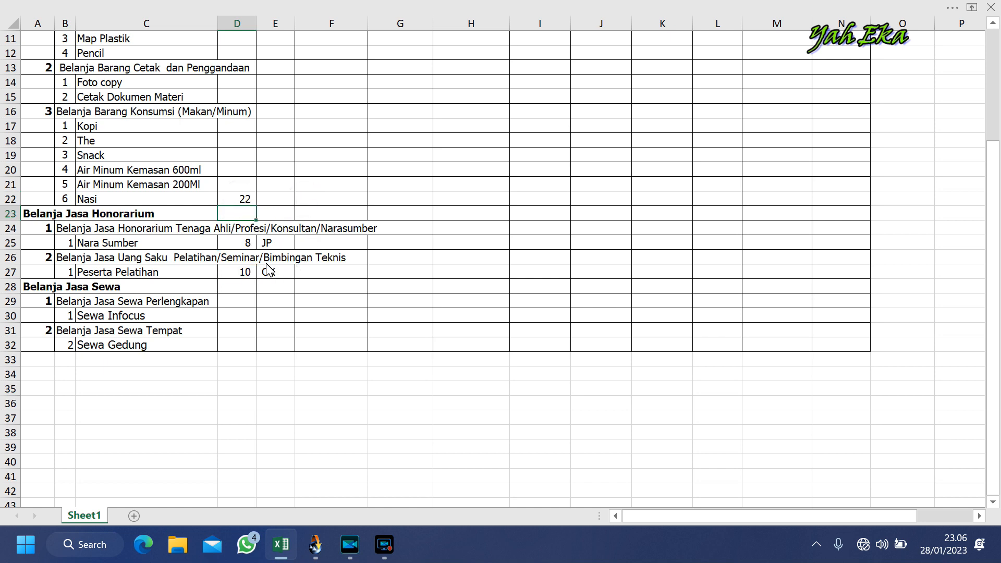
Enter Kotak as the volume unit for Nasi in E22.
click(250, 243)
click(249, 272)
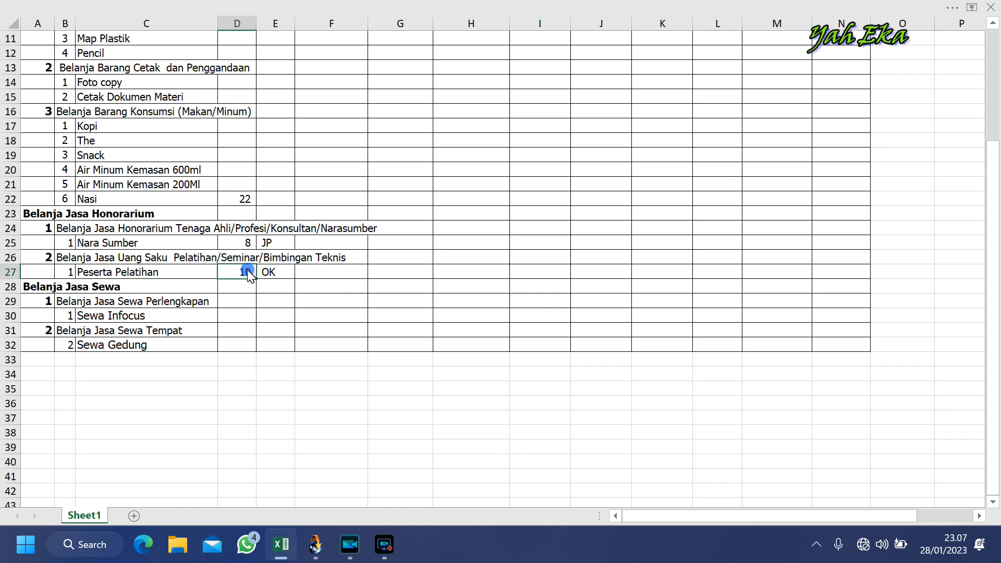
click(235, 199)
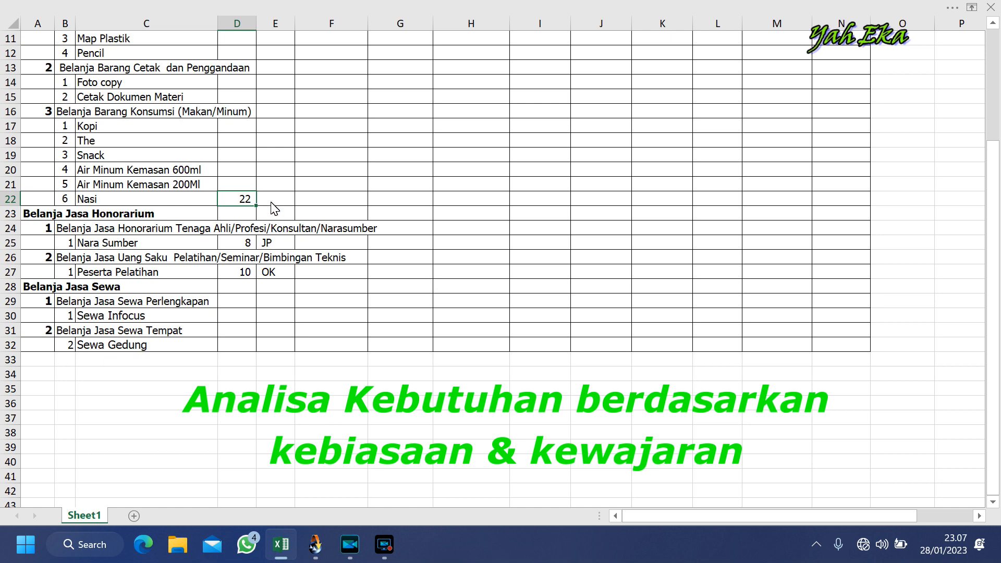
click(270, 201)
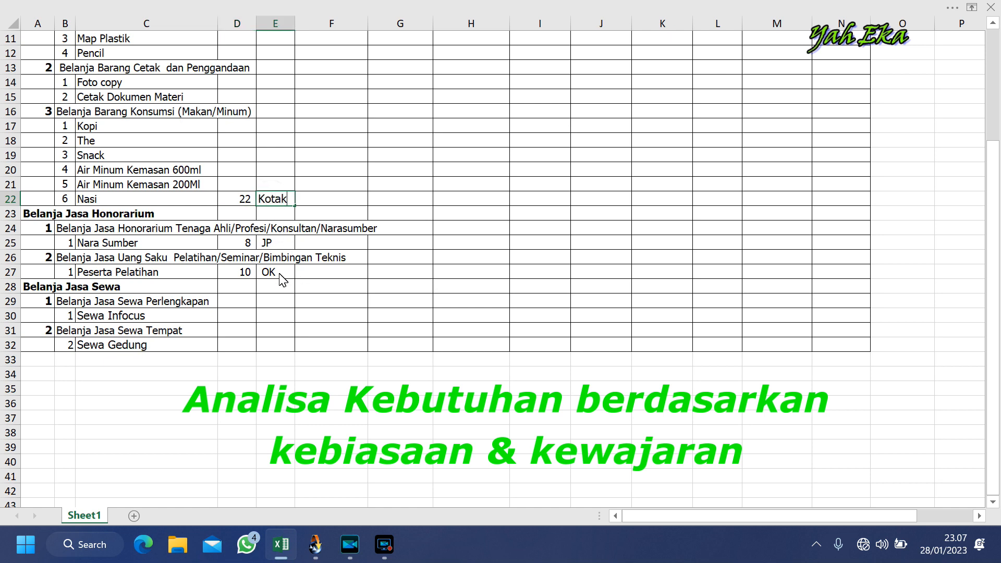
click(339, 260)
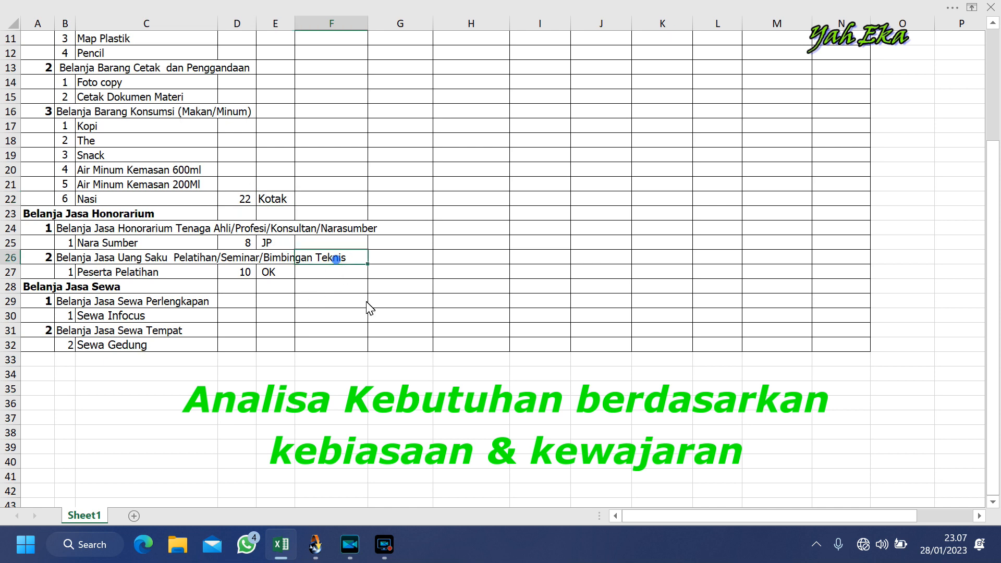
Enter a volume of 3 and the unit Dus for Air Minum Kemasan 200Ml in D21 and E21.
click(90, 198)
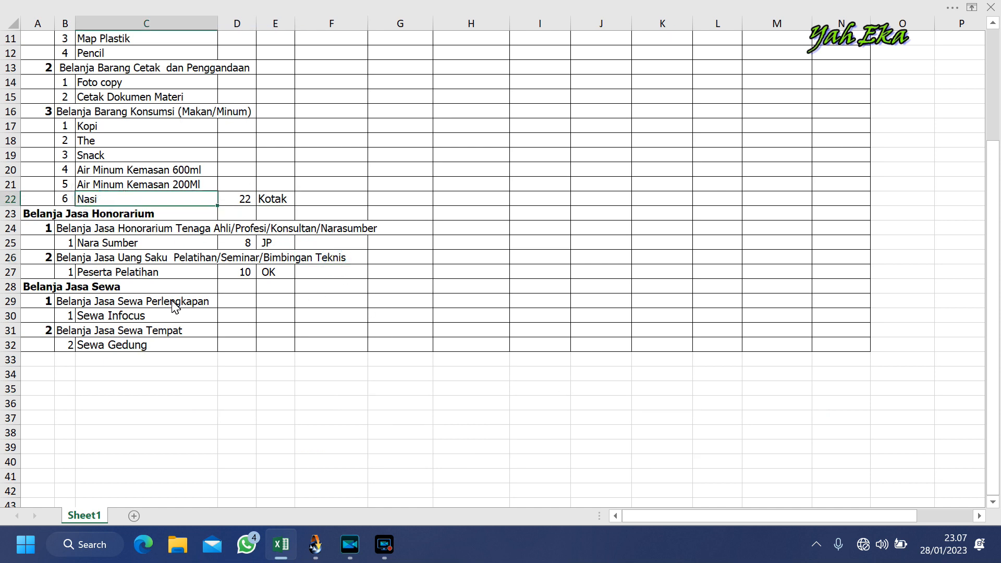
click(90, 171)
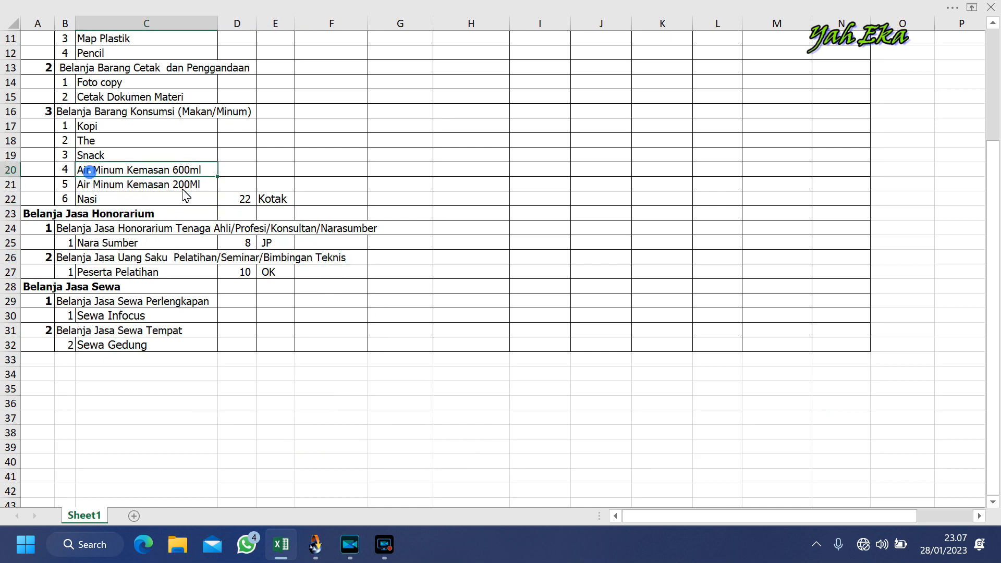
shift+click(123, 191)
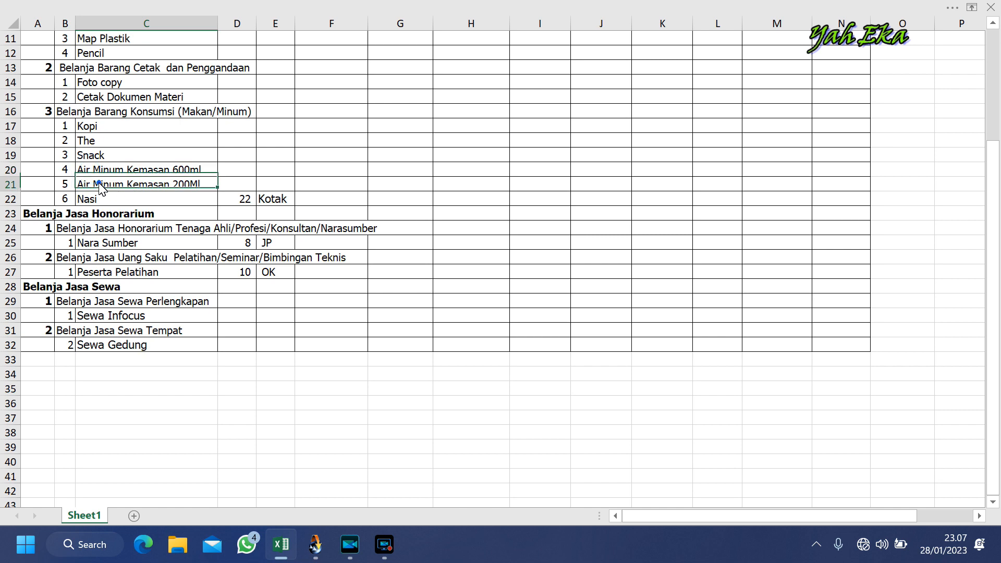
click(237, 184)
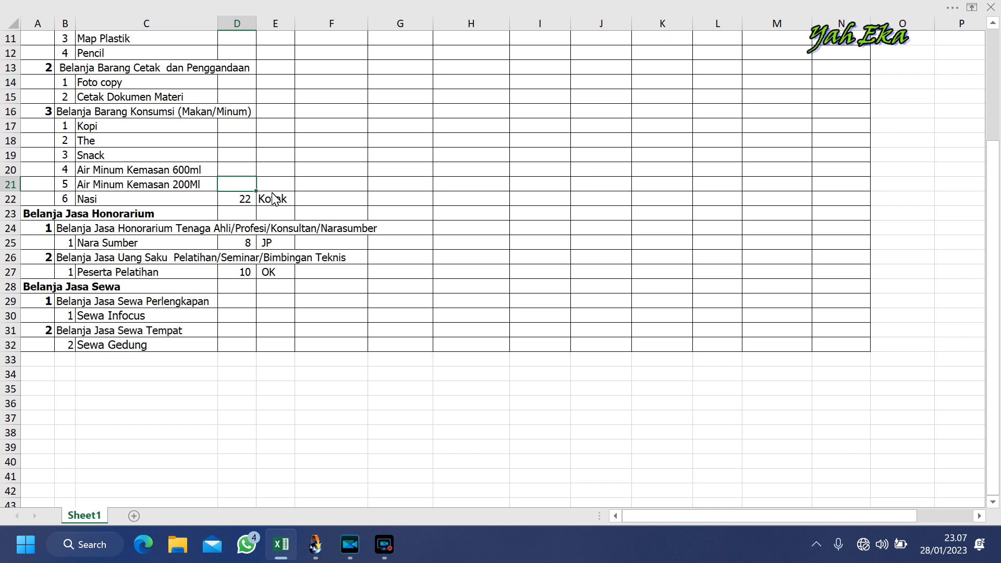
click(240, 184)
click(284, 187)
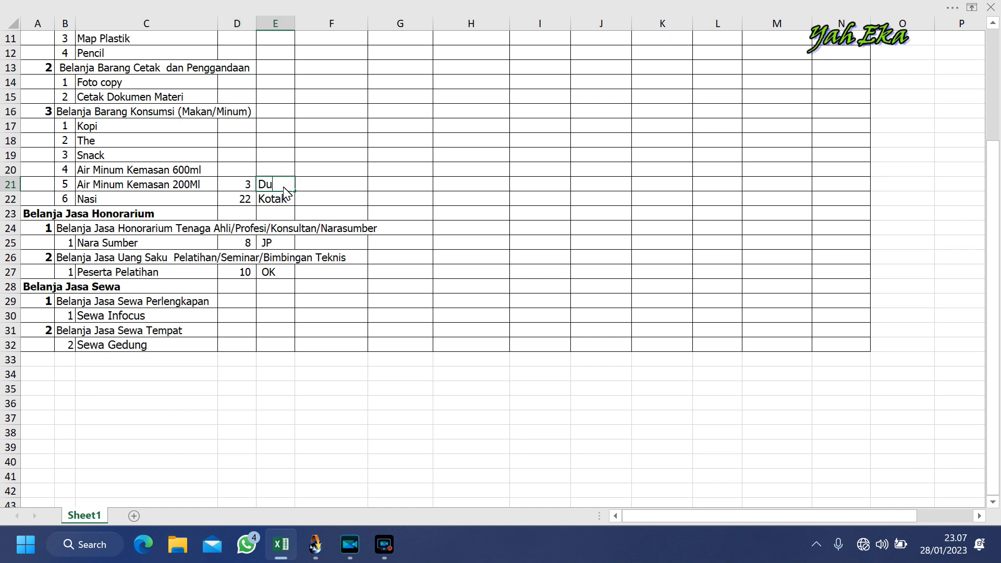
text(Dus)
click(237, 286)
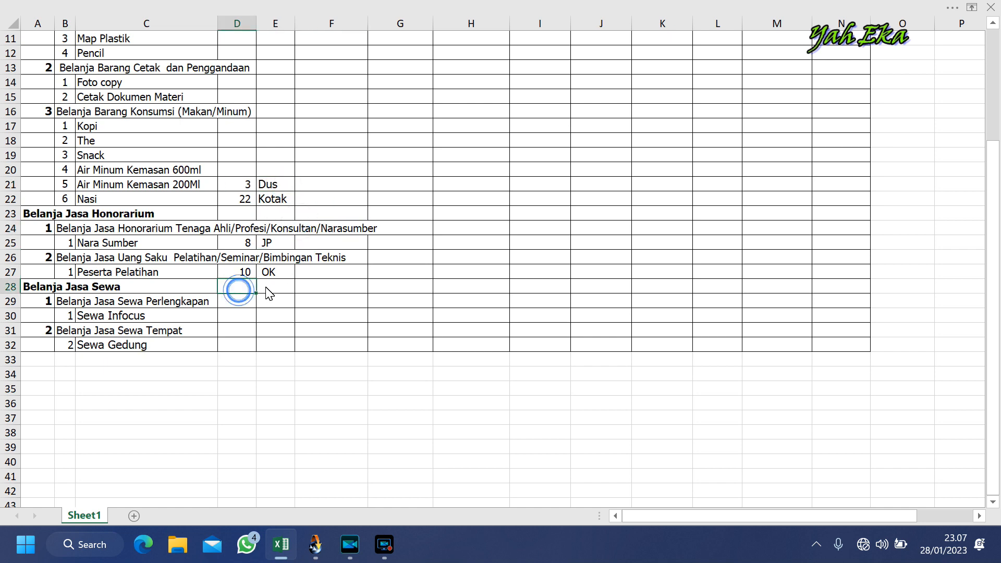
Calculate the Air Minum Kemasan 600ml volume in D20 from the Nara Sumber volume with =D25*2.
click(89, 176)
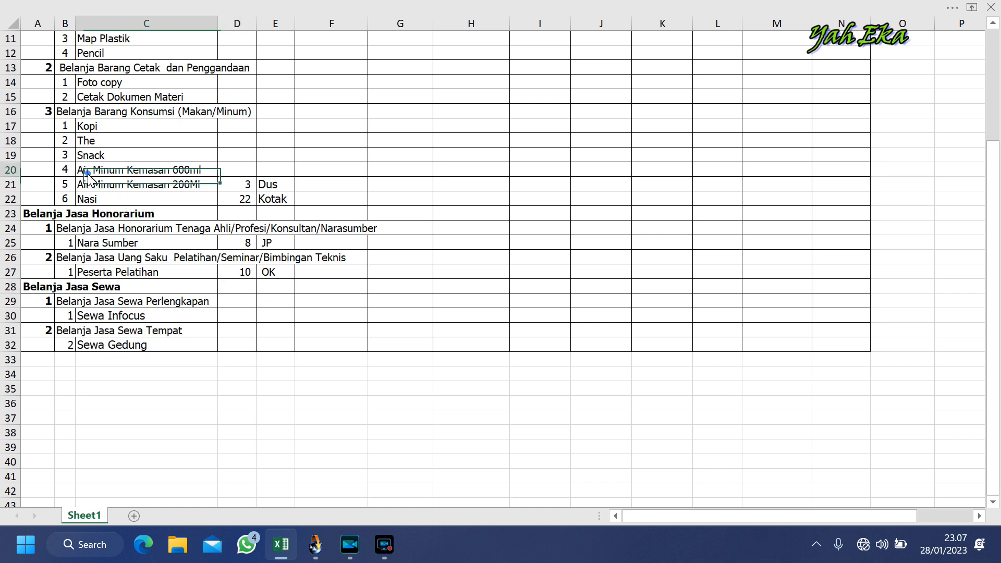
click(168, 171)
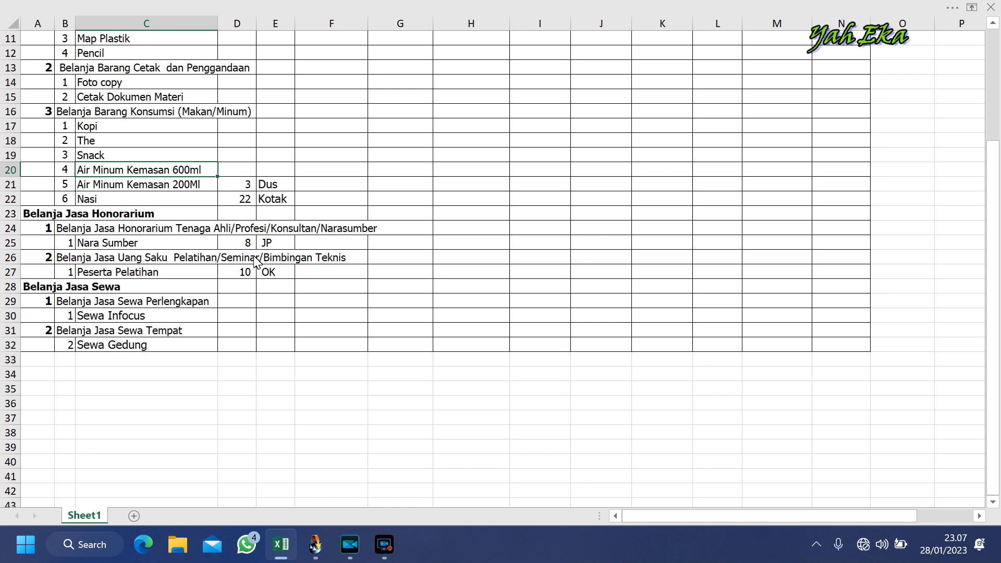
click(243, 170)
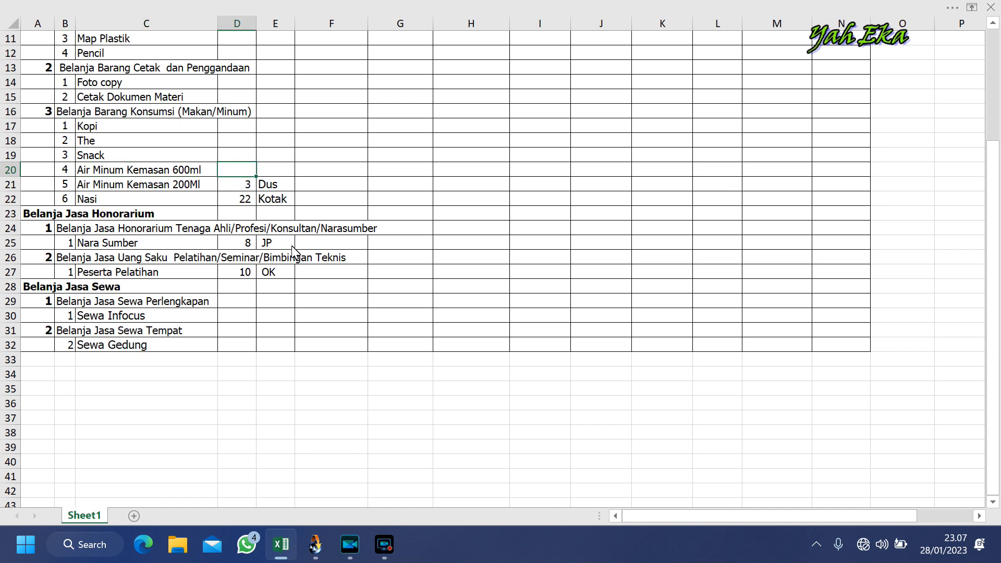
click(243, 243)
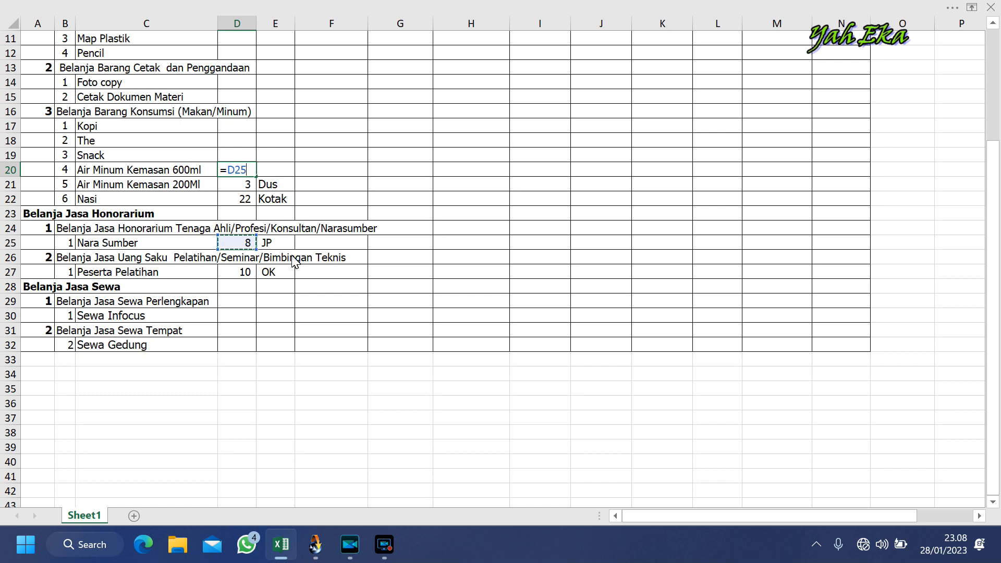
text(*)
text(2)
key(Return)
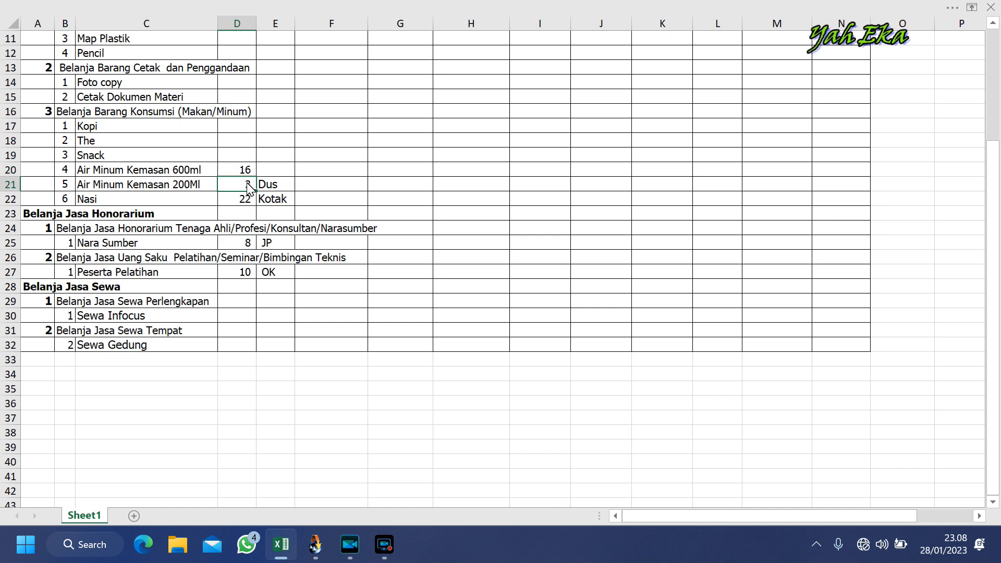
Extend the Air Minum Kemasan 600ml volume formula in D20 to =D25*2*1,2 and enter Btl as its unit in E20.
double_click(248, 172)
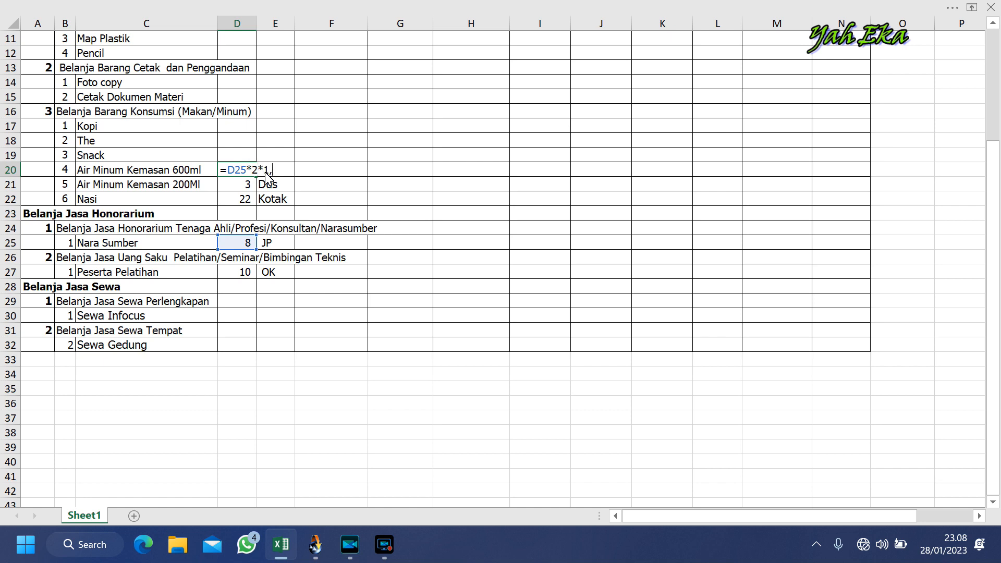
key(Return)
click(244, 170)
click(278, 171)
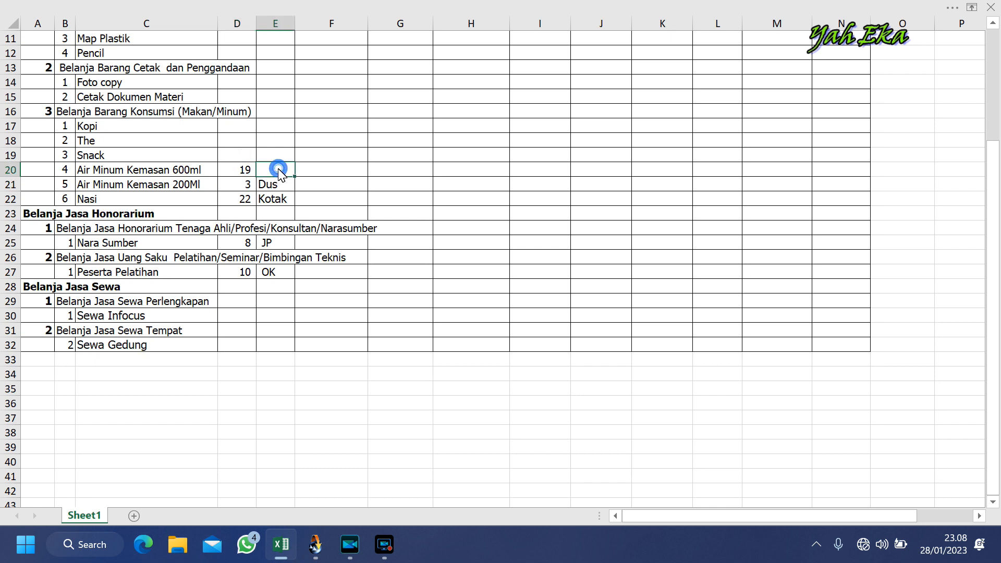
text(Btl)
click(280, 203)
Review the Nasi volume formula in D22 and the Nara Sumber and Peserta Pelatihan volumes it uses.
click(251, 276)
click(245, 243)
double_click(243, 199)
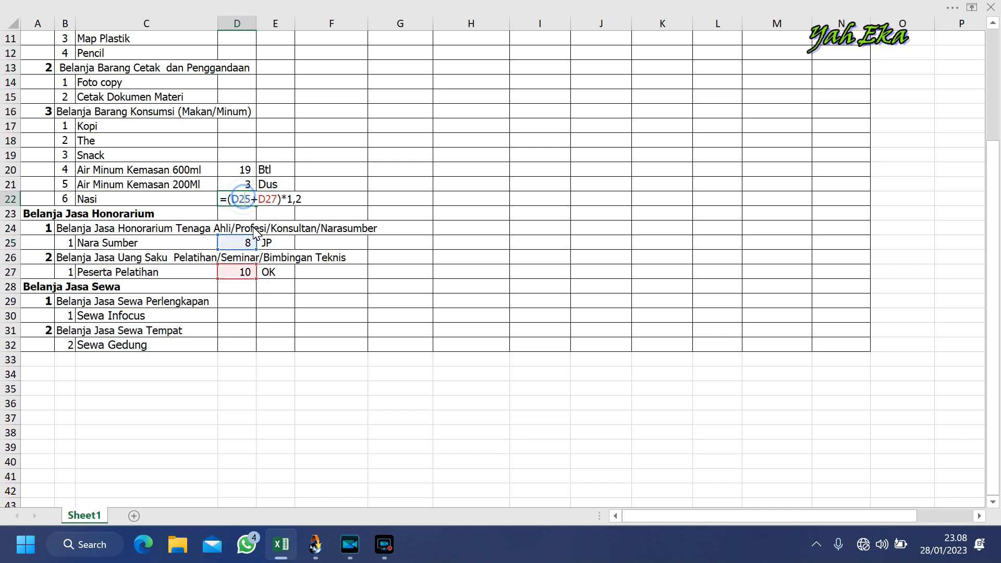
key(Return)
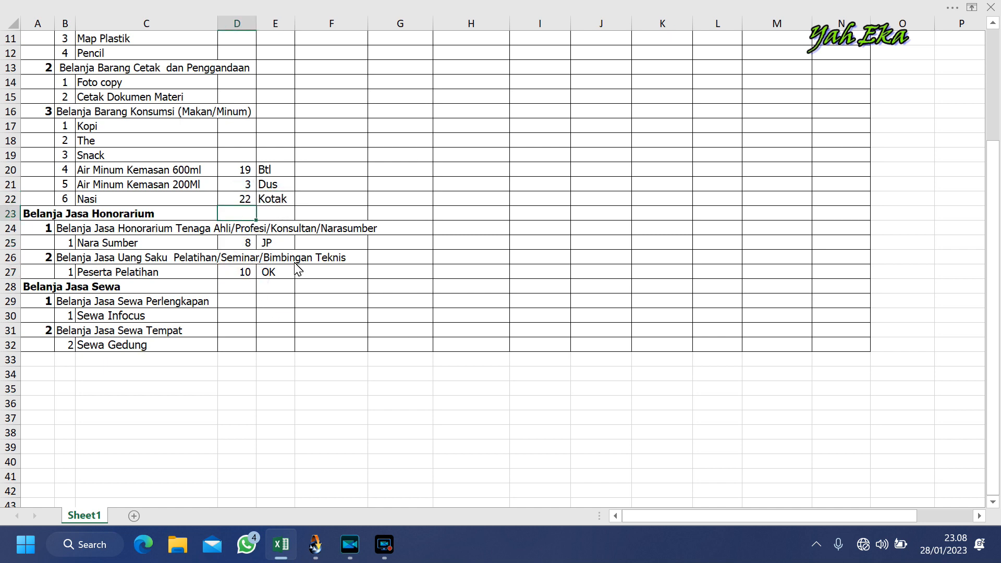
click(247, 186)
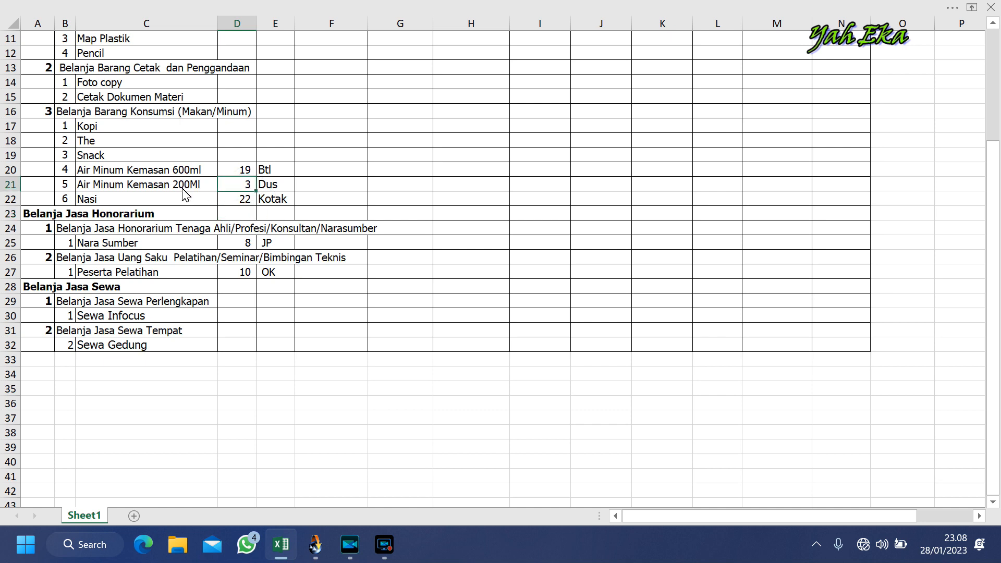
click(234, 186)
Calculate the Snack volume in D19 with =D25+D27 and enter Pcs as its unit in E19.
click(236, 155)
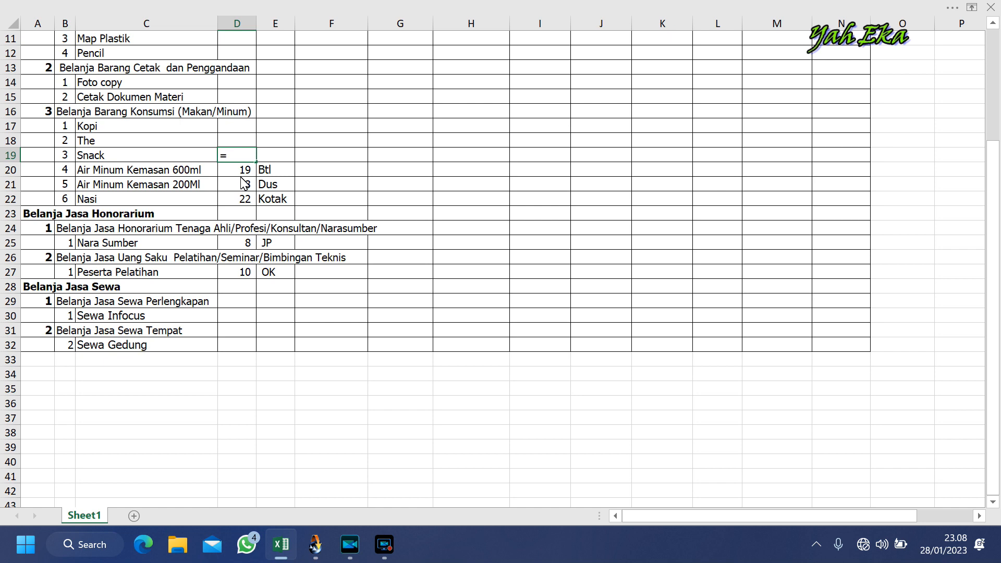
click(246, 245)
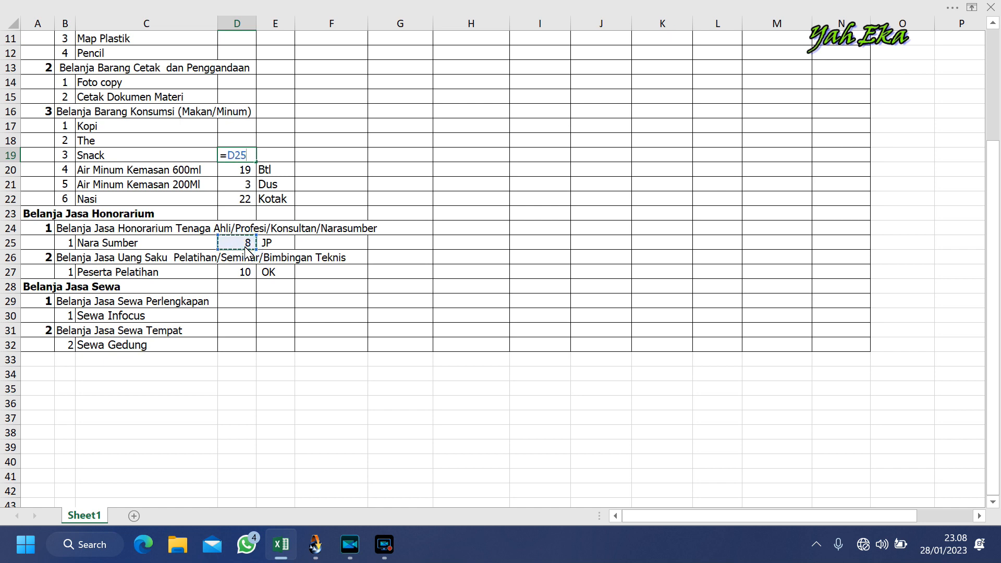
text(+)
click(244, 275)
key(Return)
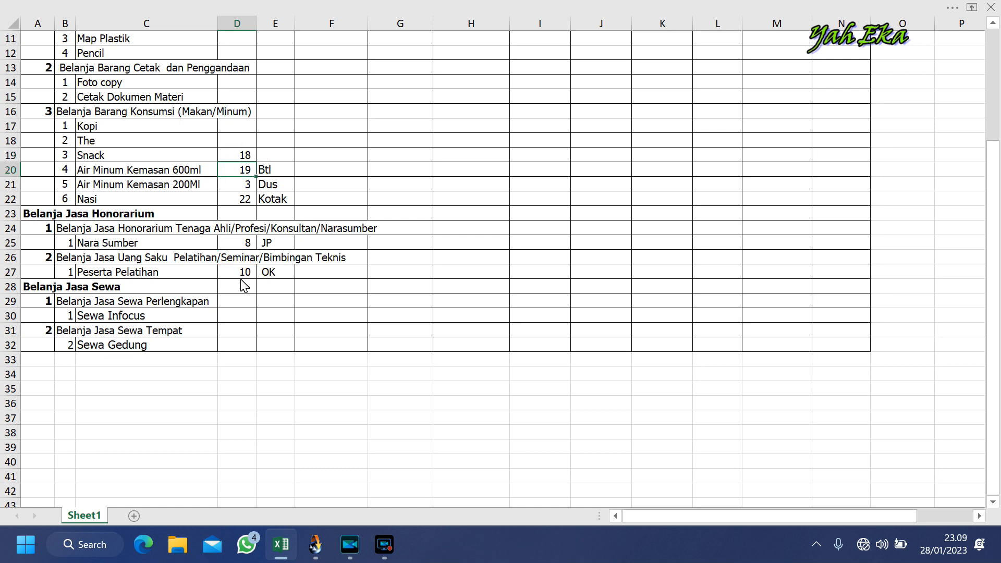
click(236, 159)
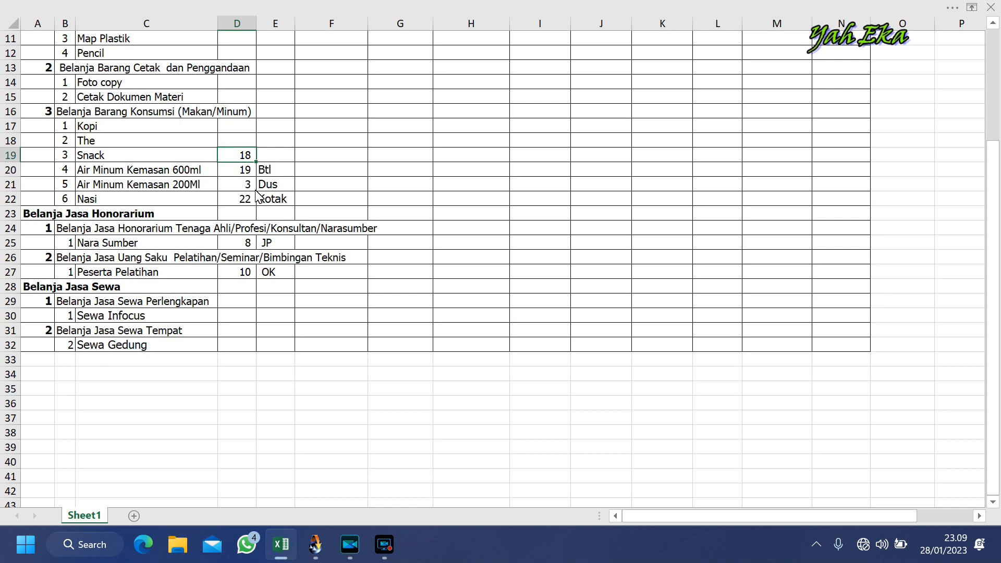
click(270, 159)
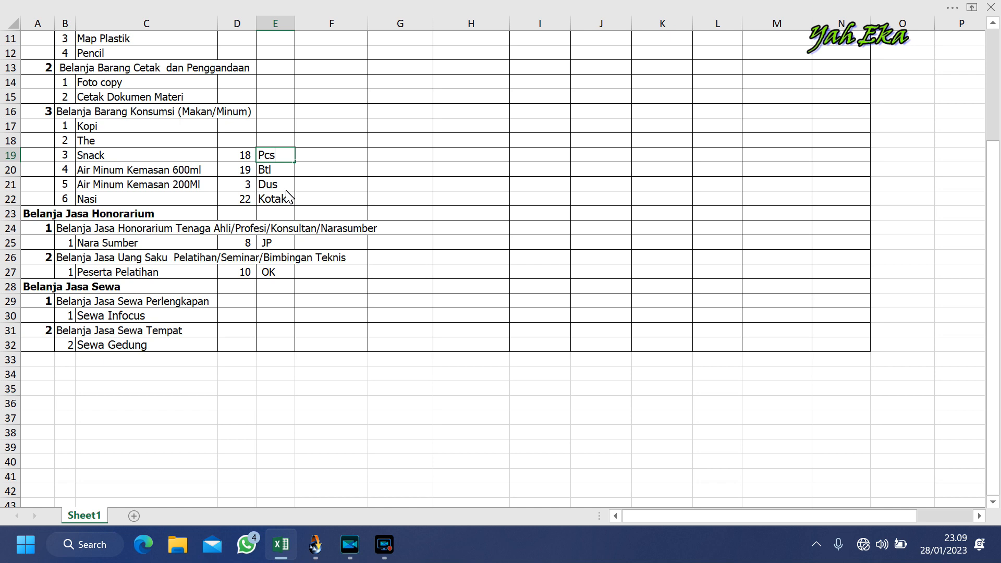
Change the Snack volume formula in D19 to =(D25+D27)*2*1,2.
double_click(237, 156)
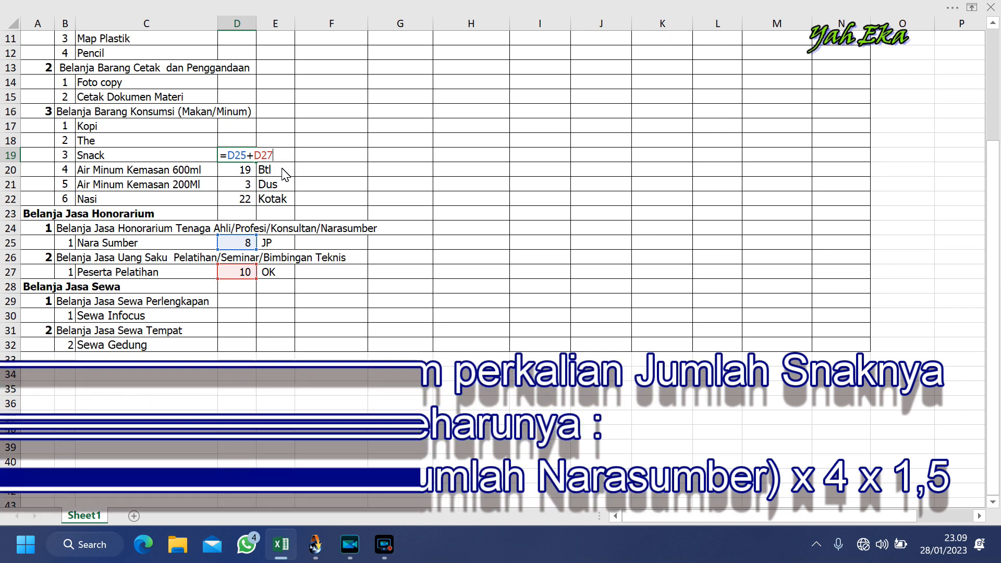
text(*)
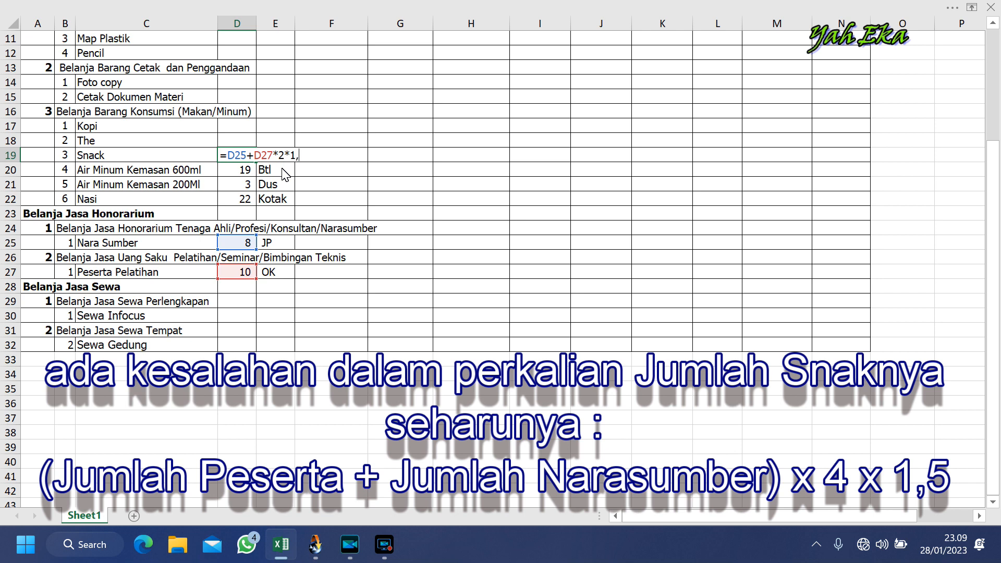
text(2*1,5)
key(BackSpace)
text(27)
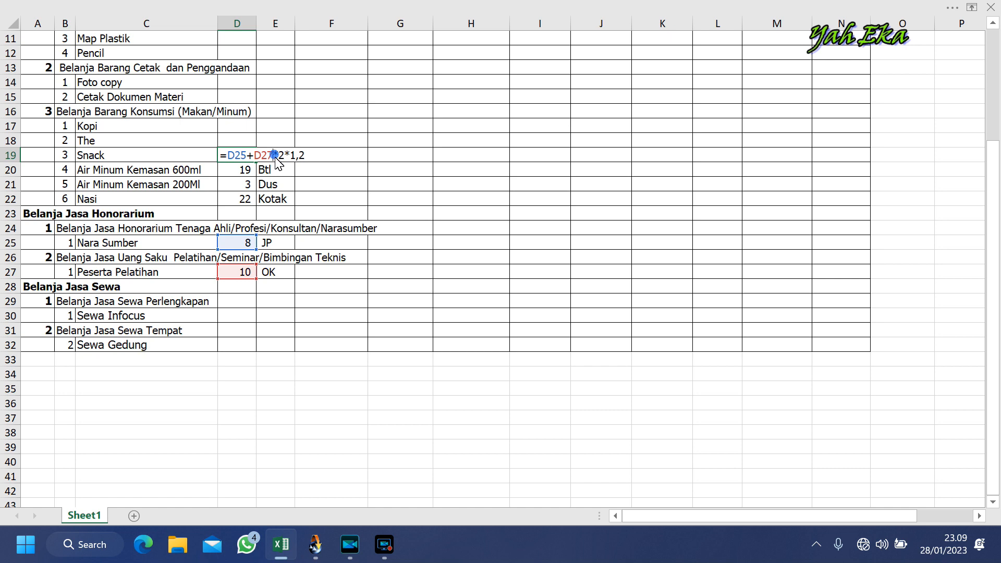
text())
click(234, 155)
text(()
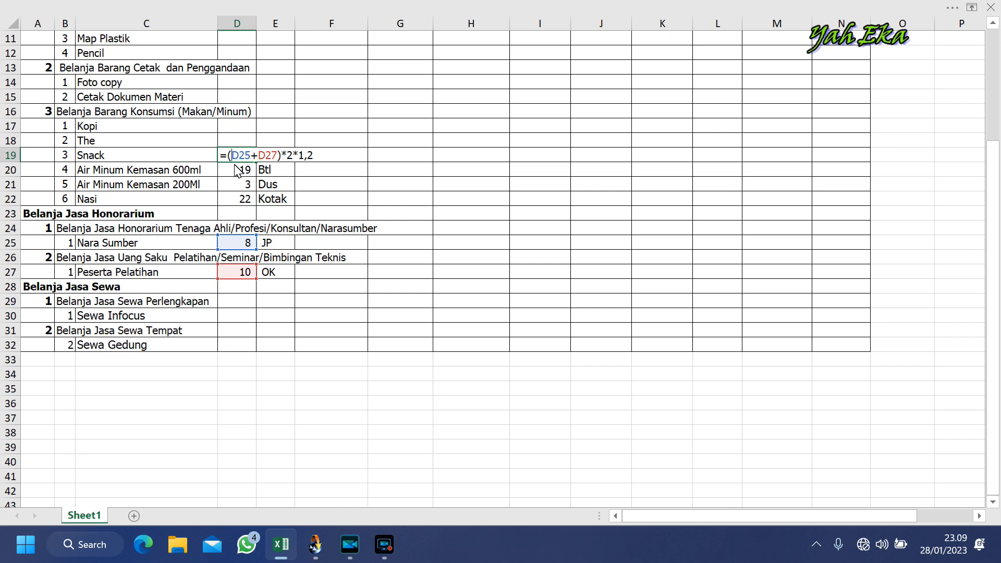
key(Return)
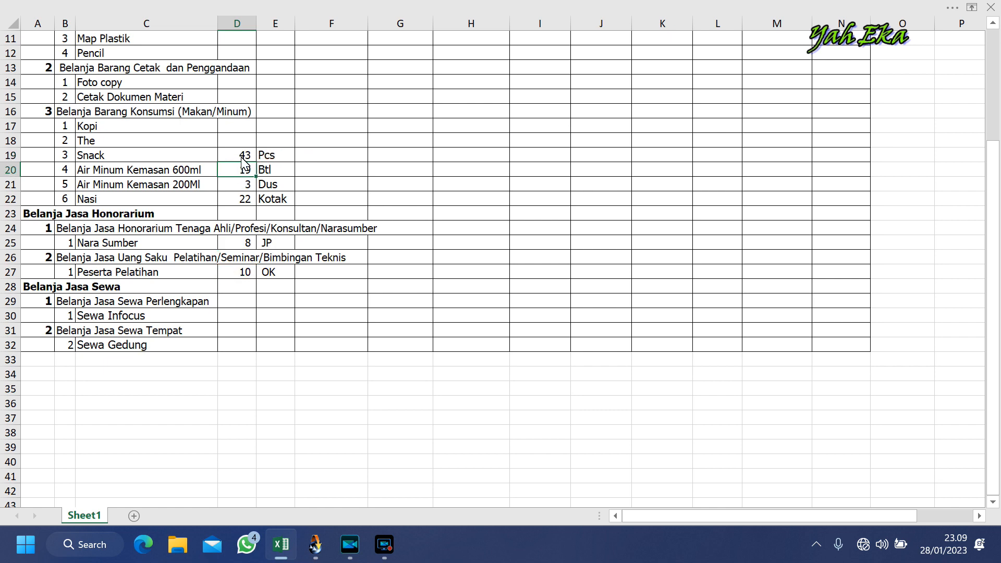
Check the Snack volume formula in D19 and reduce it to =(D25+D27)*2.
double_click(234, 155)
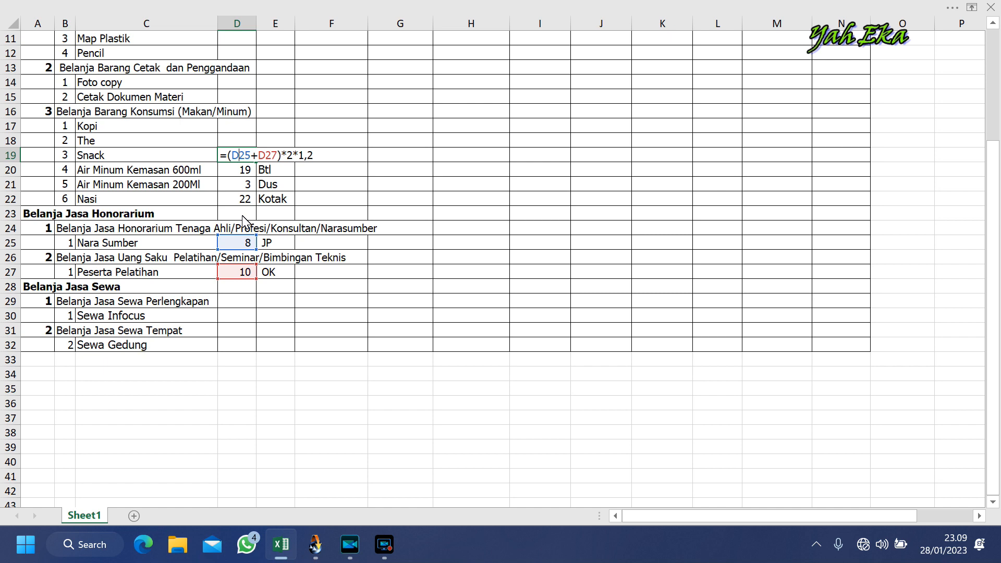
key(Return)
click(243, 155)
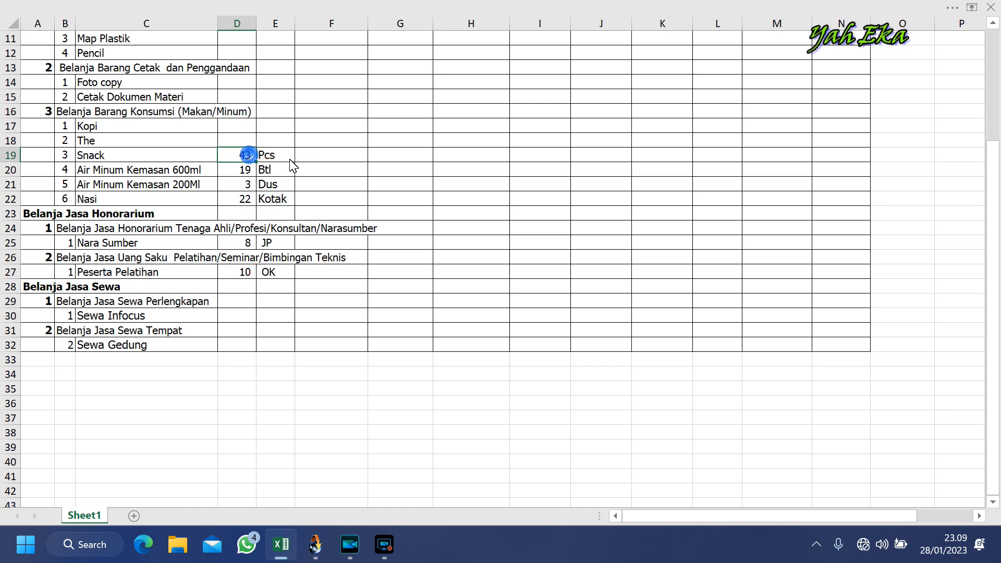
double_click(243, 155)
drag(292, 156, 394, 160)
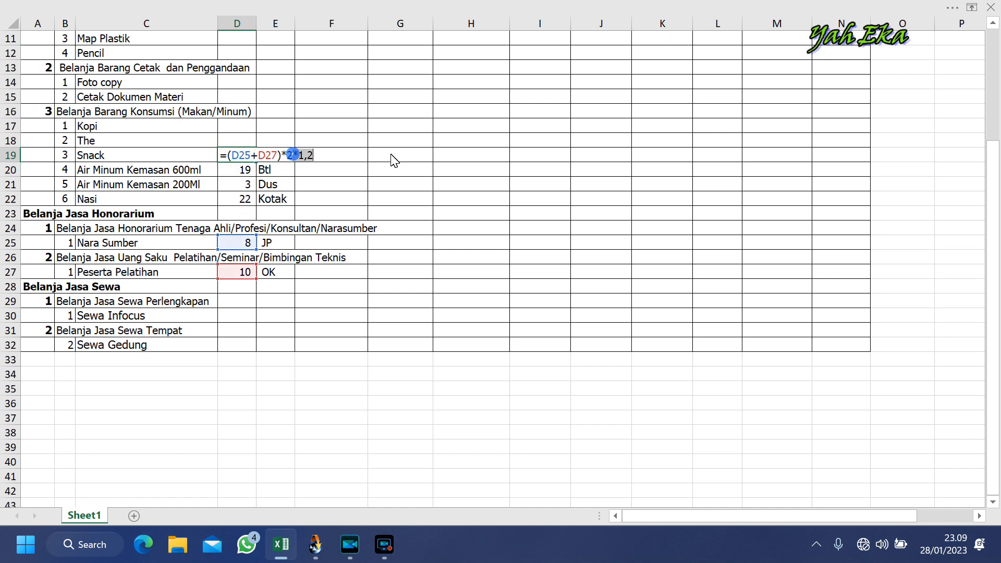
key(BackSpace)
key(Return)
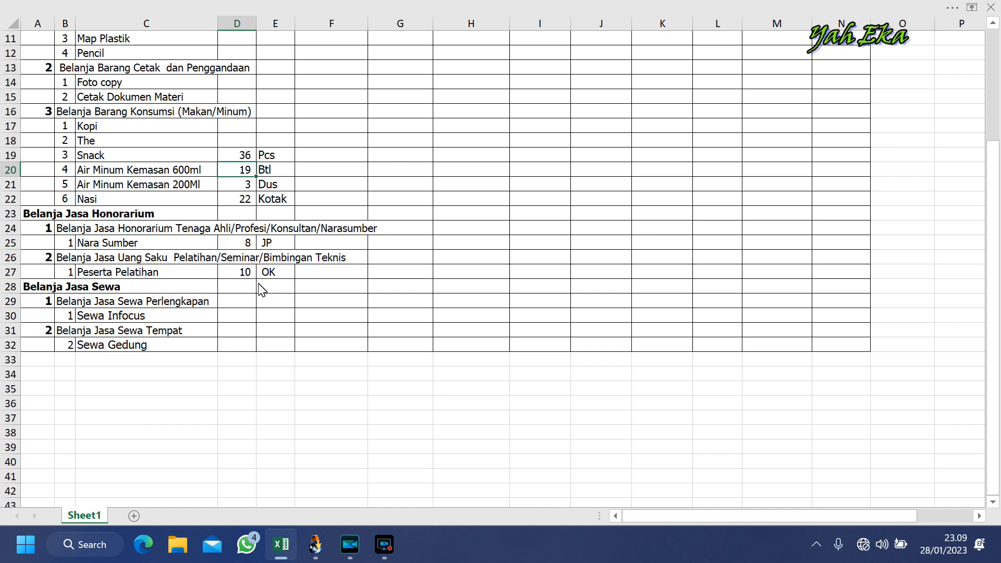
Set the multiplier in the Snack volume formula to 4, giving =(D25+D27)*4.
double_click(243, 156)
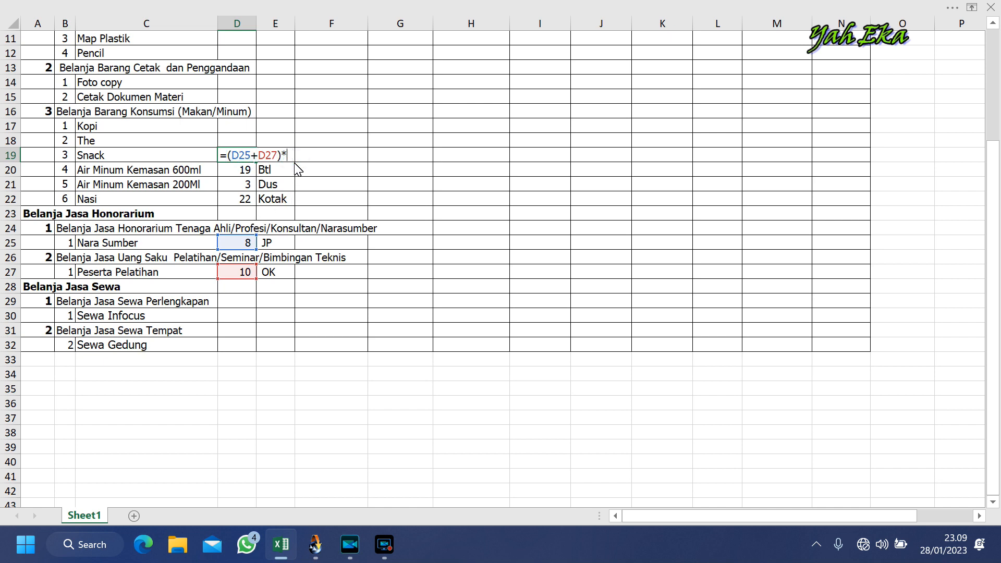
key(Return)
double_click(237, 154)
click(296, 154)
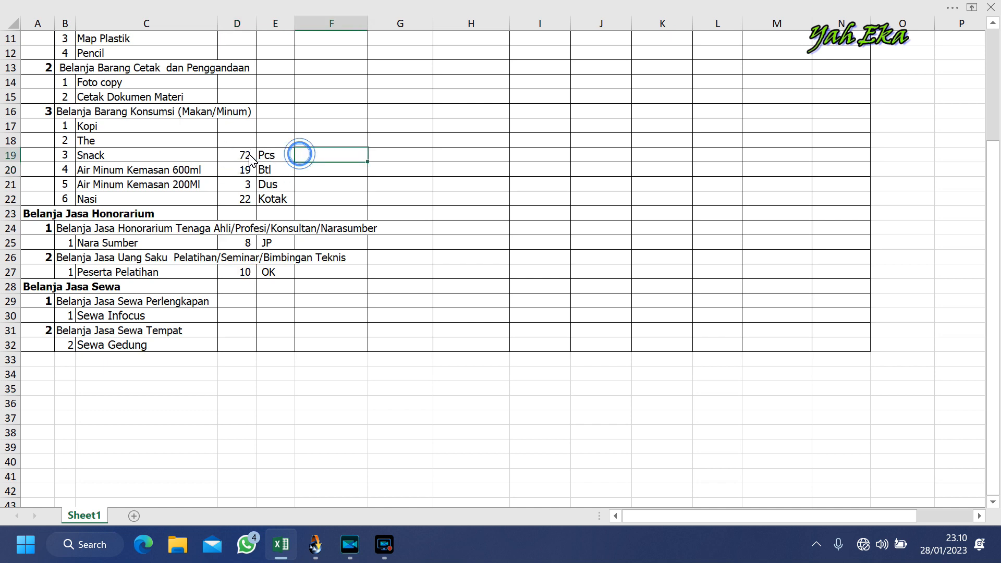
Extend the Snack volume formula in D19 to =(D25+D27)*4*2.
double_click(238, 155)
click(293, 154)
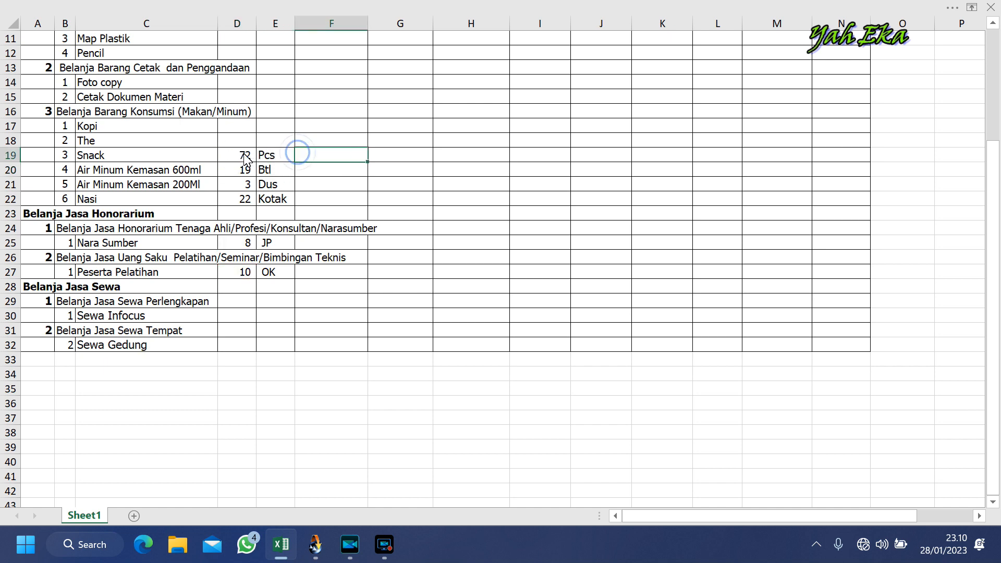
double_click(239, 155)
click(295, 154)
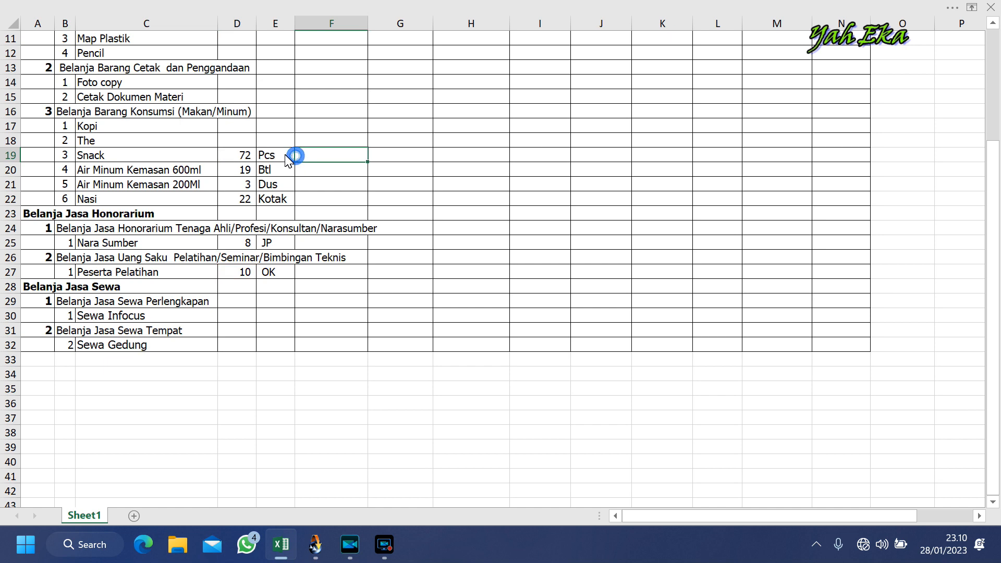
double_click(239, 155)
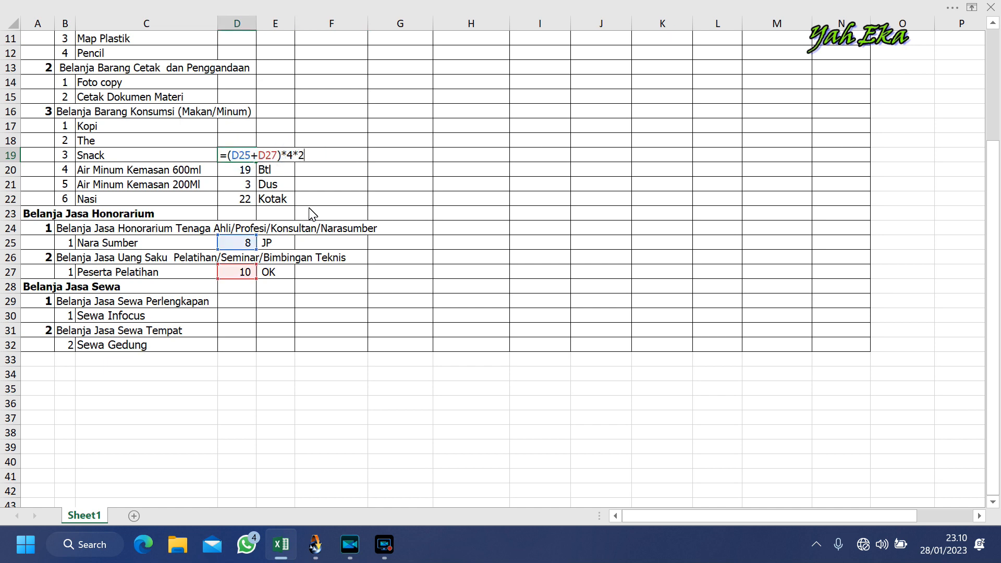
text(*2)
key(Return)
click(254, 290)
Calculate the Kopi volume in D17 with the formula =D25+D27*1,2.
click(97, 141)
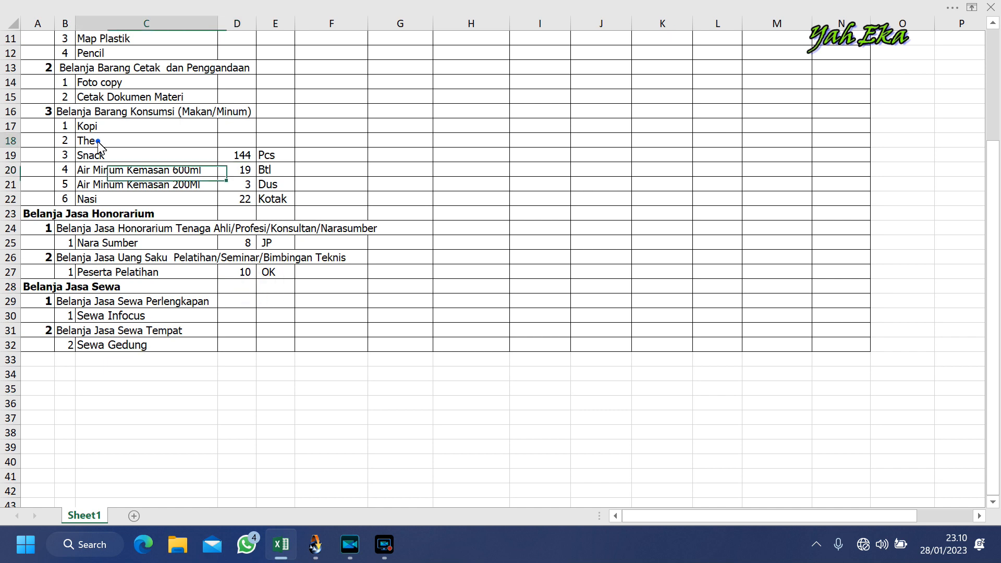
click(97, 124)
click(247, 129)
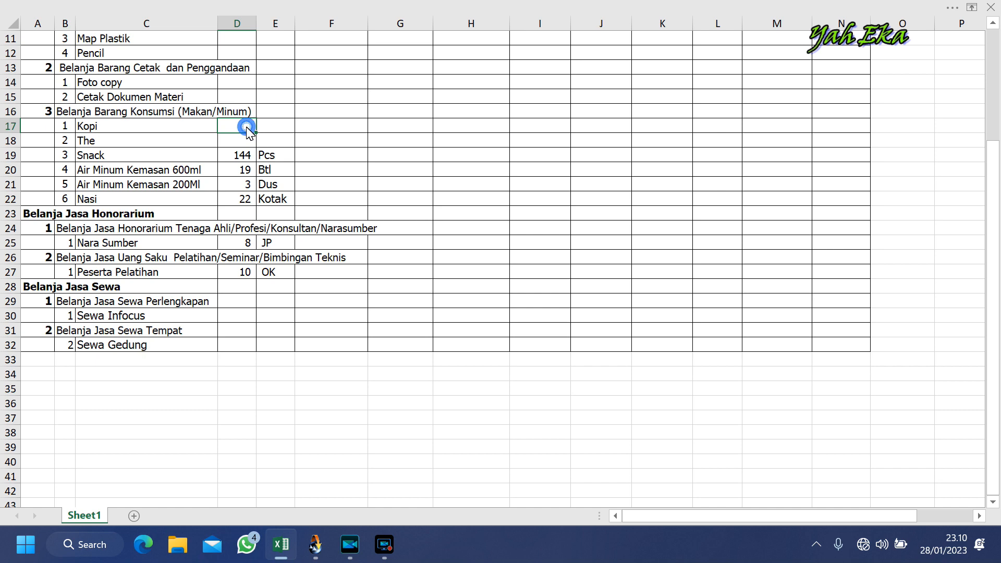
text(=)
click(249, 243)
text(*)
click(246, 273)
key(Return)
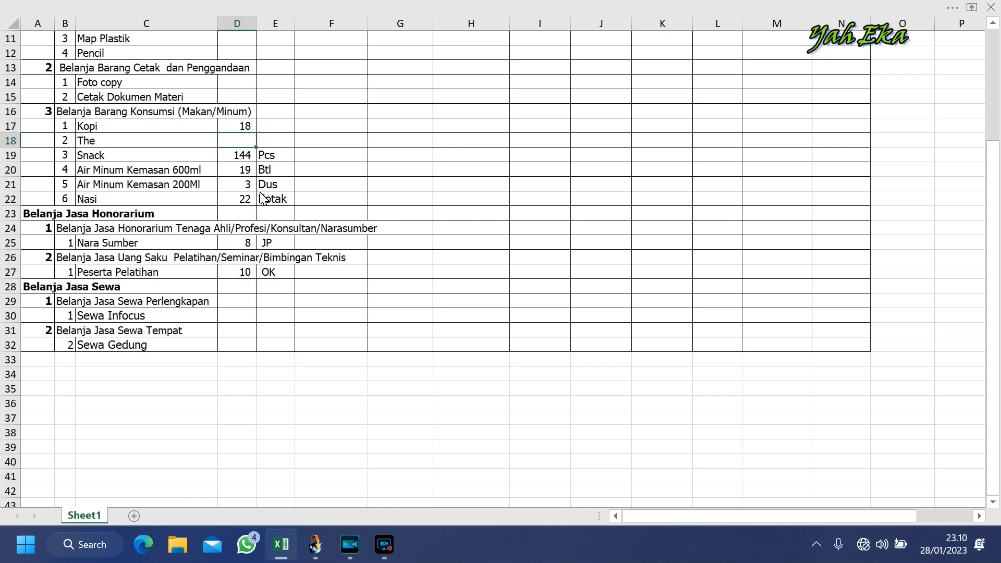
double_click(241, 127)
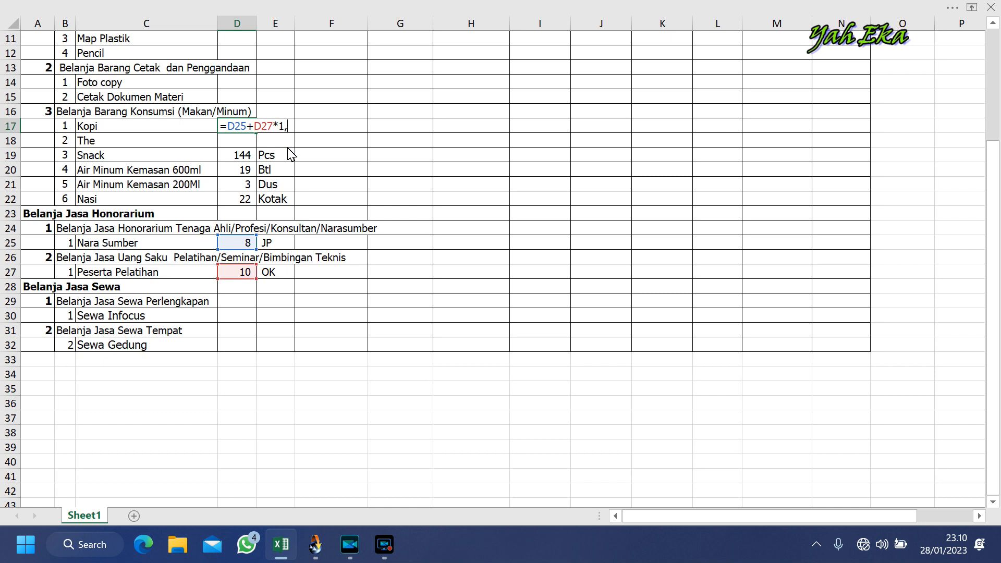
key(Return)
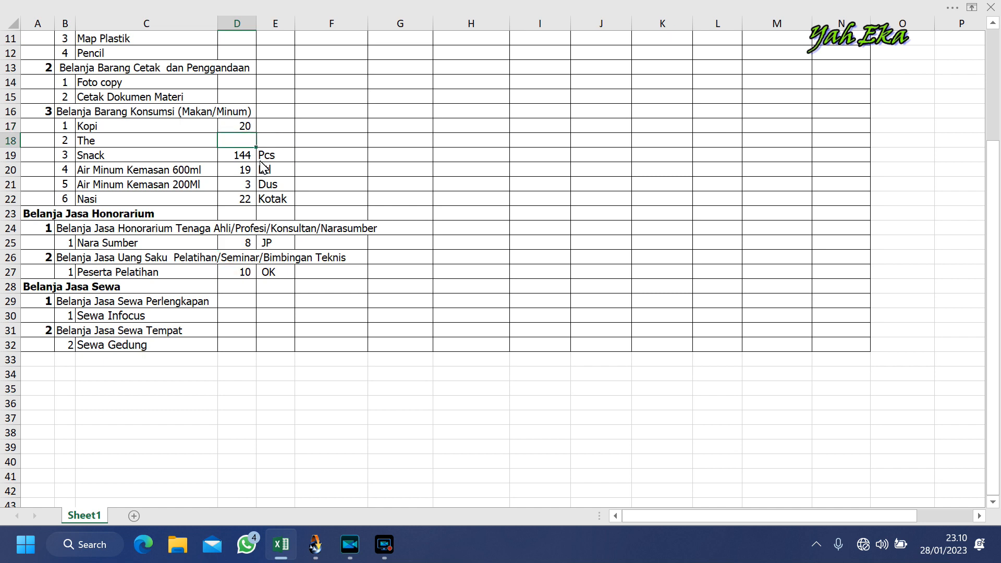
click(277, 128)
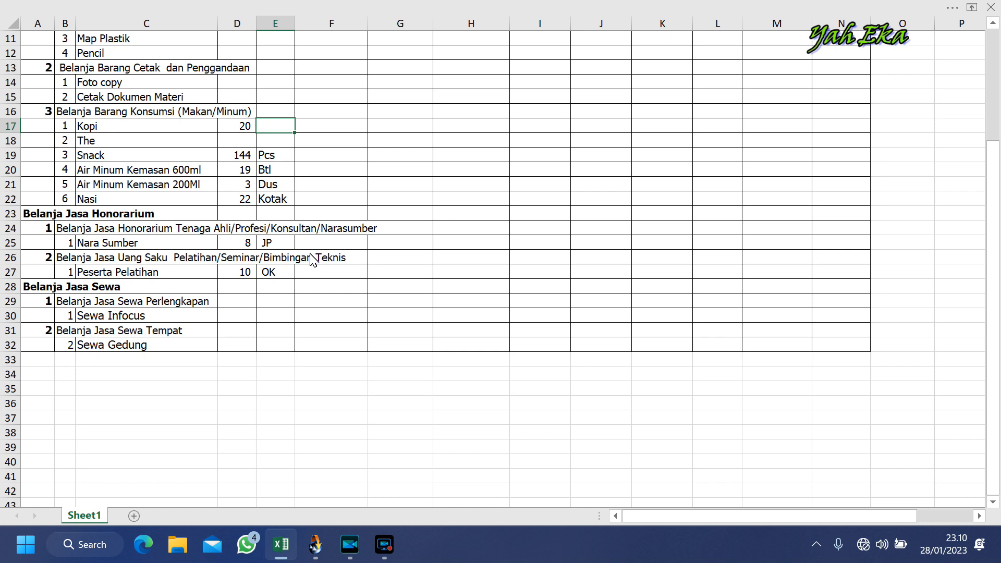
Add parentheses and a multiplier of 2 to the Kopi volume formula in D17, making it =(D25+D27)*2*1,2.
double_click(242, 128)
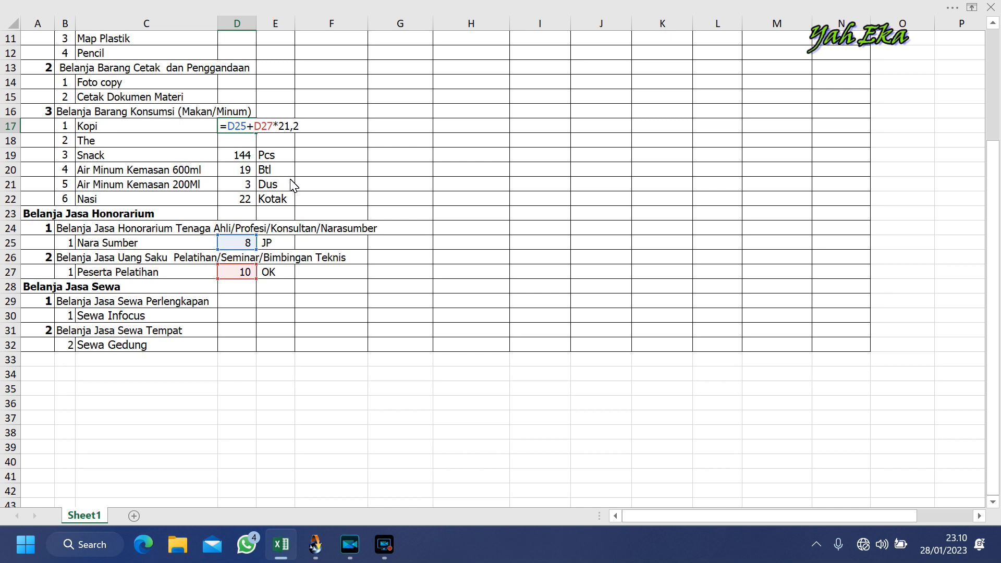
text(2)
key(Return)
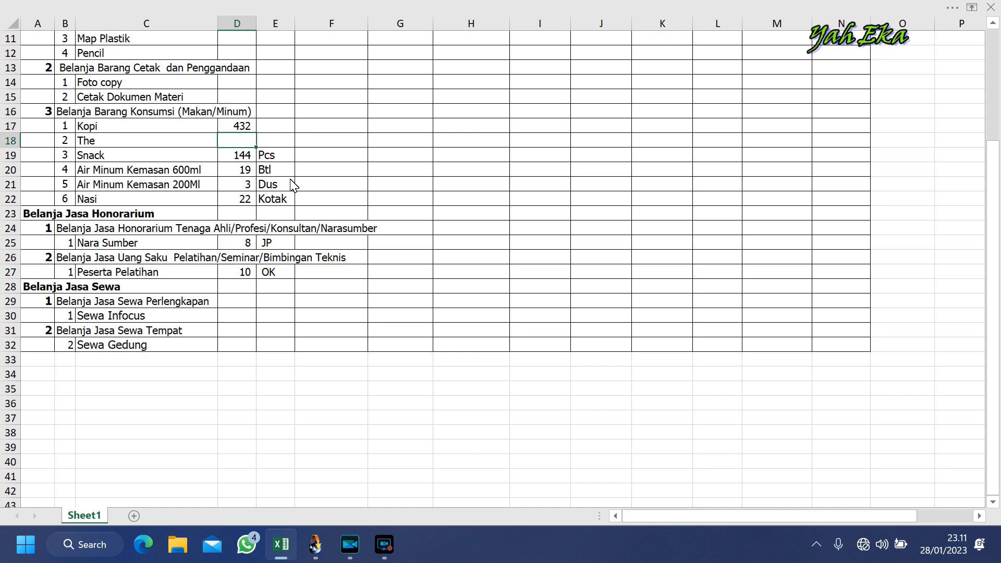
double_click(241, 128)
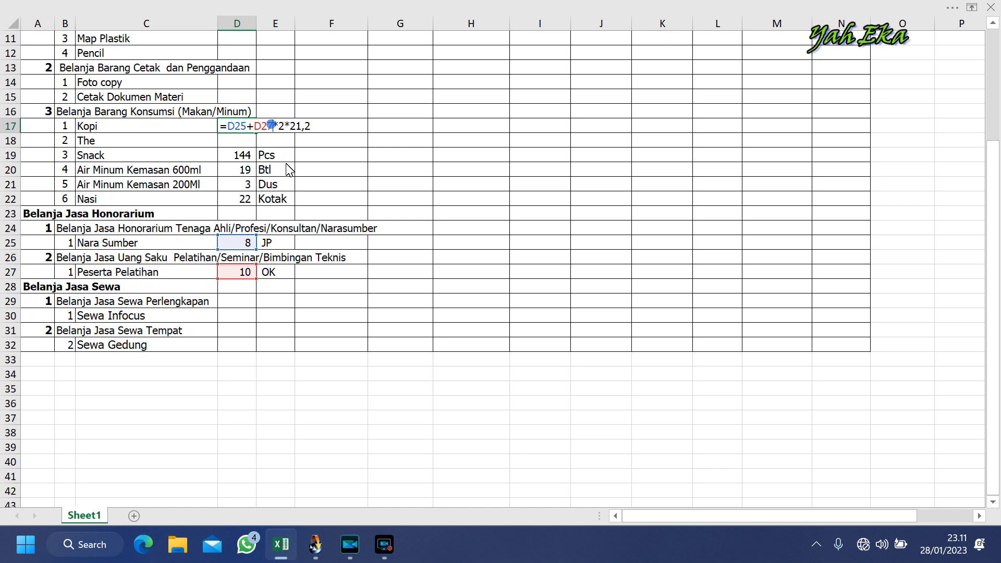
text())
click(231, 126)
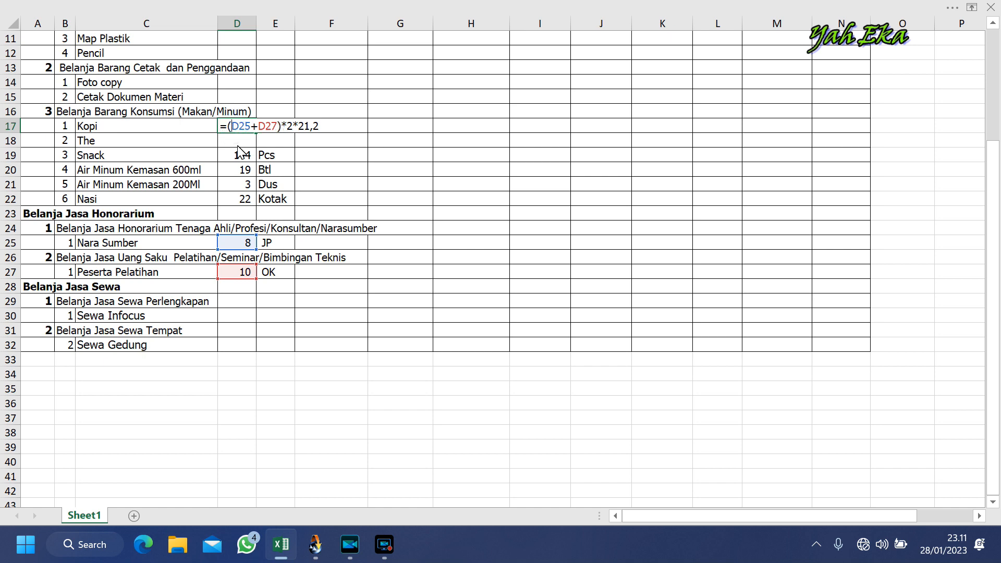
click(310, 128)
click(306, 126)
key(Return)
click(252, 213)
click(232, 130)
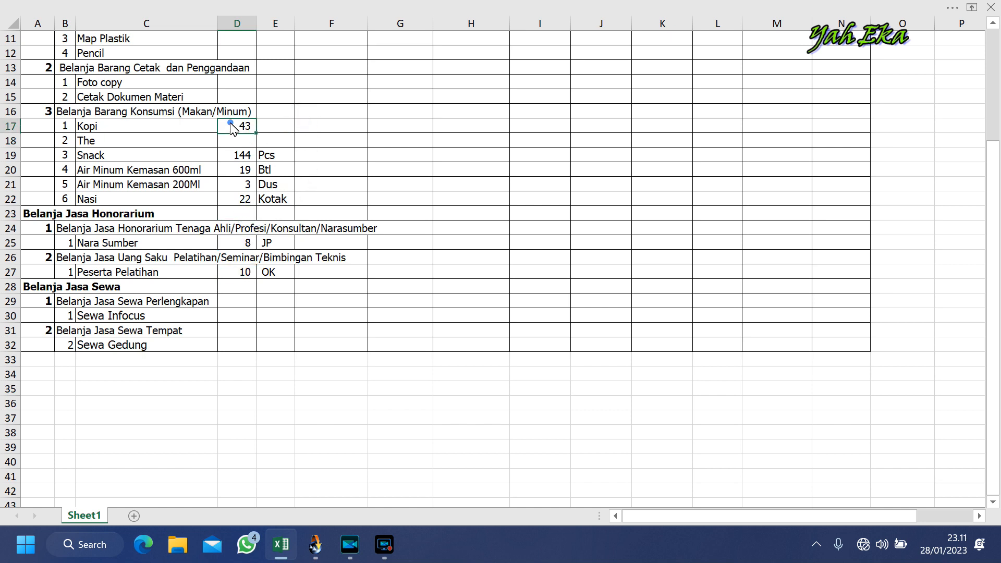
Enter Gls as the Kopi unit in E17 and copy it down to the tea row in E18.
click(269, 127)
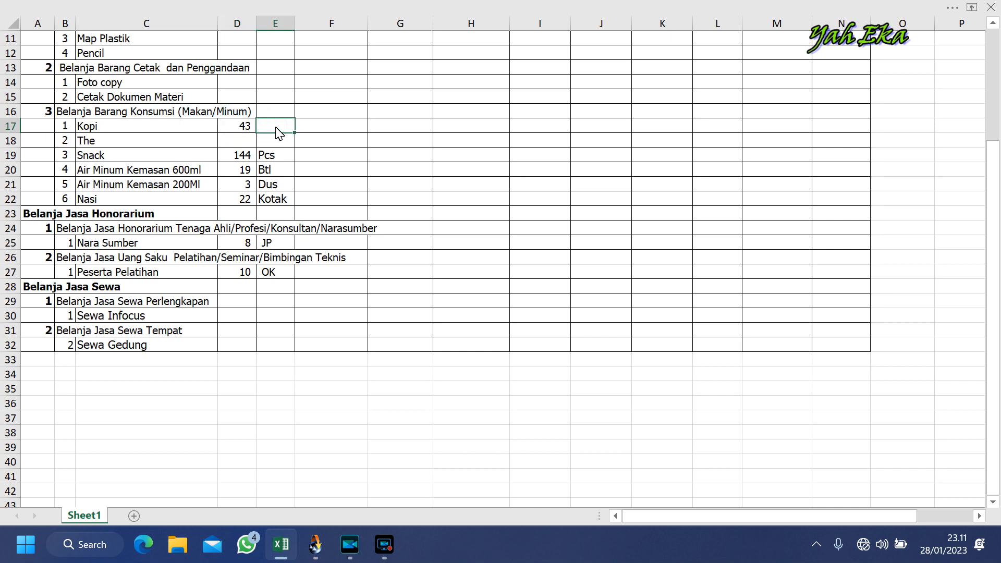
click(279, 156)
click(274, 129)
drag(295, 134, 295, 148)
click(240, 126)
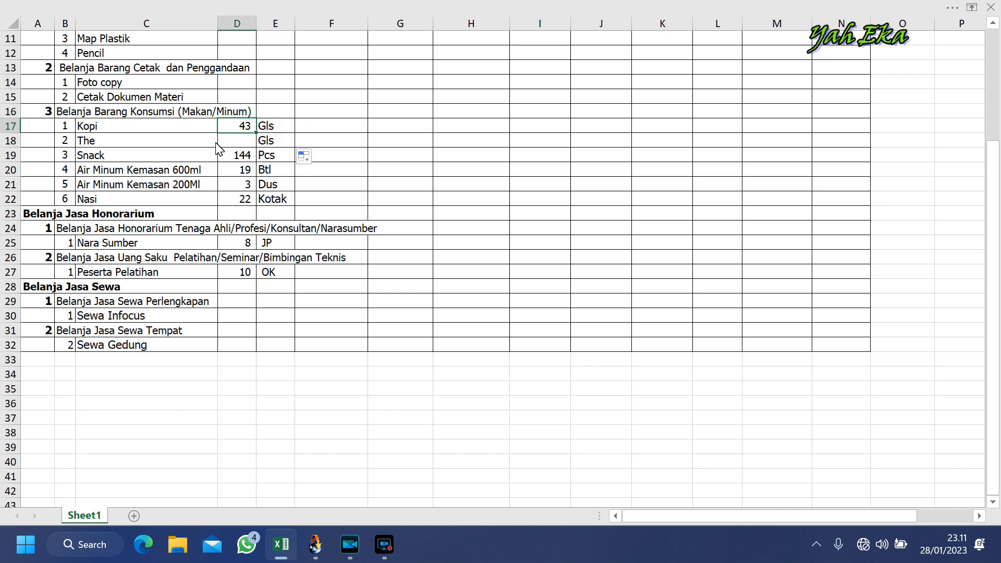
Change the tea item's name in C18 to Teeh.
double_click(112, 142)
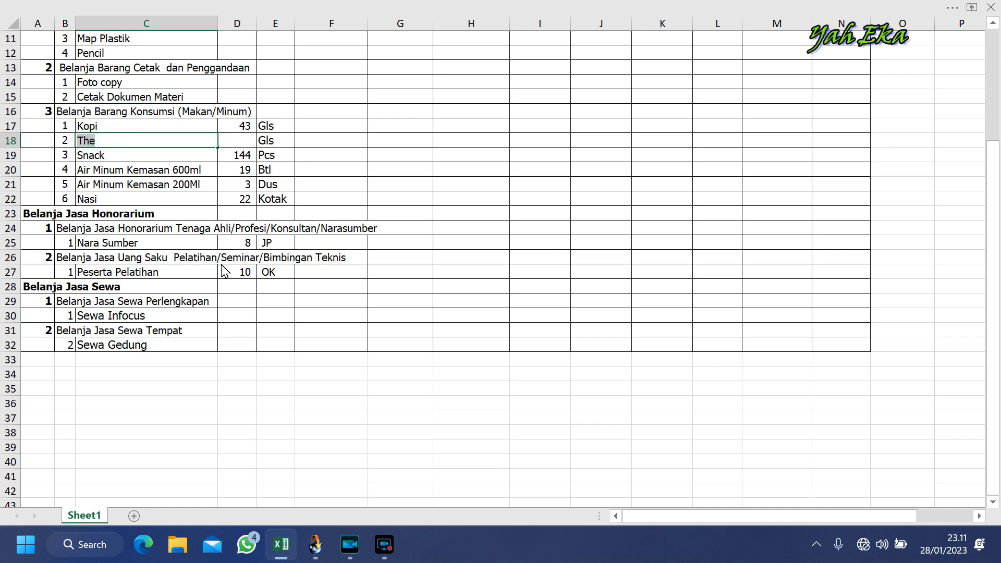
key(BackSpace)
text(The)
key(Return)
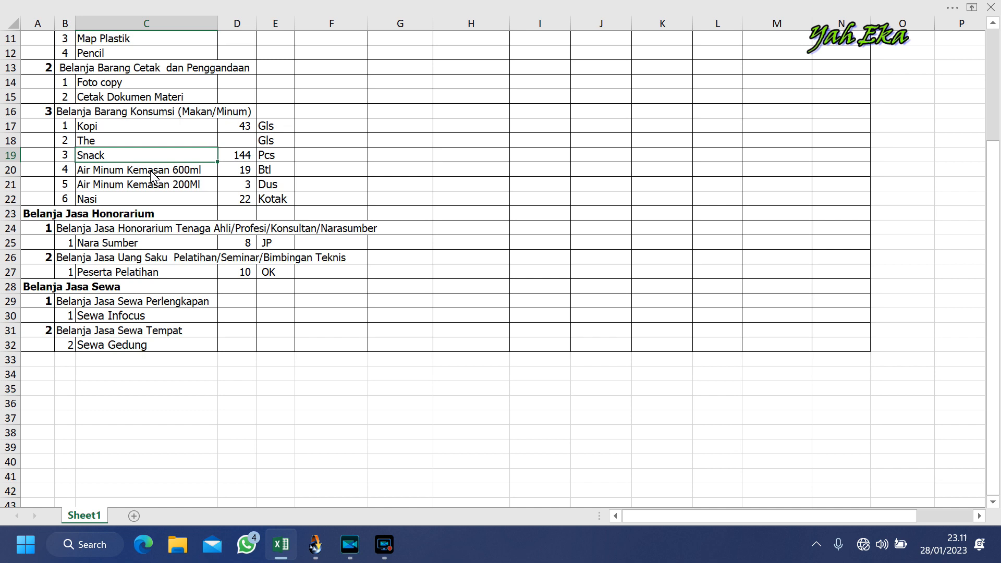
click(105, 141)
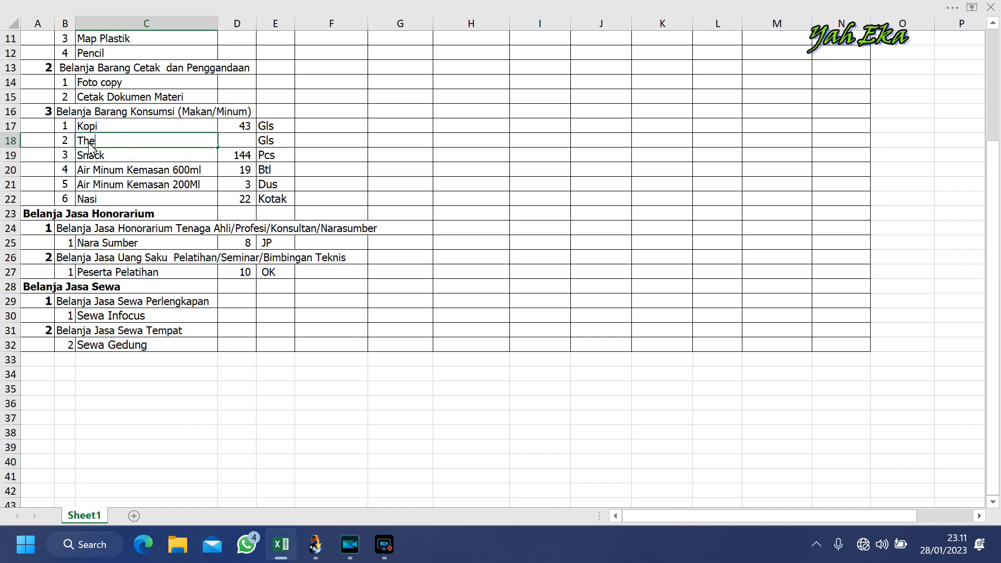
click(108, 142)
key(Return)
click(169, 169)
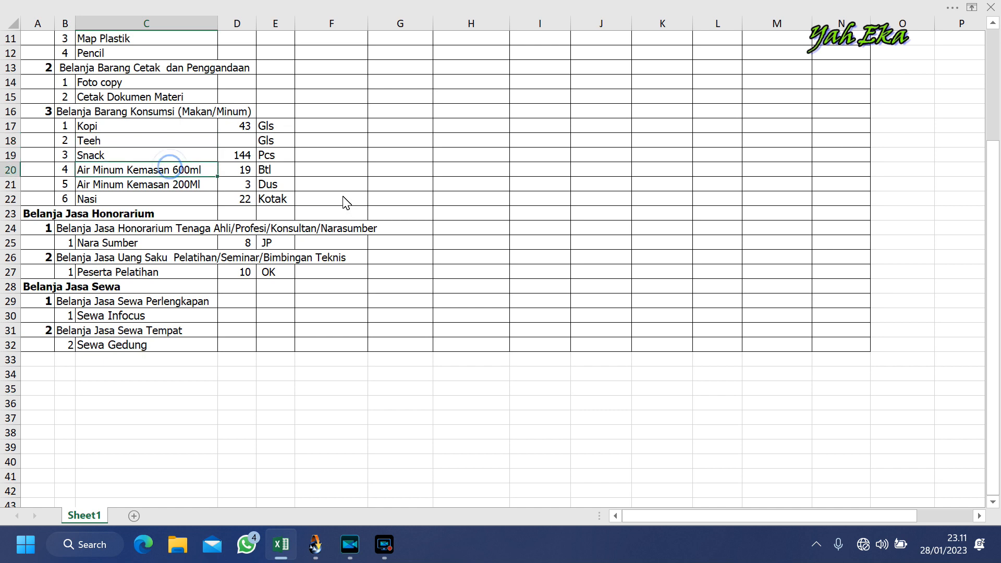
Remove the multiplier of 2 from the Kopi volume formula in D17, leaving =(D25+D27)*1,2.
click(223, 138)
click(226, 128)
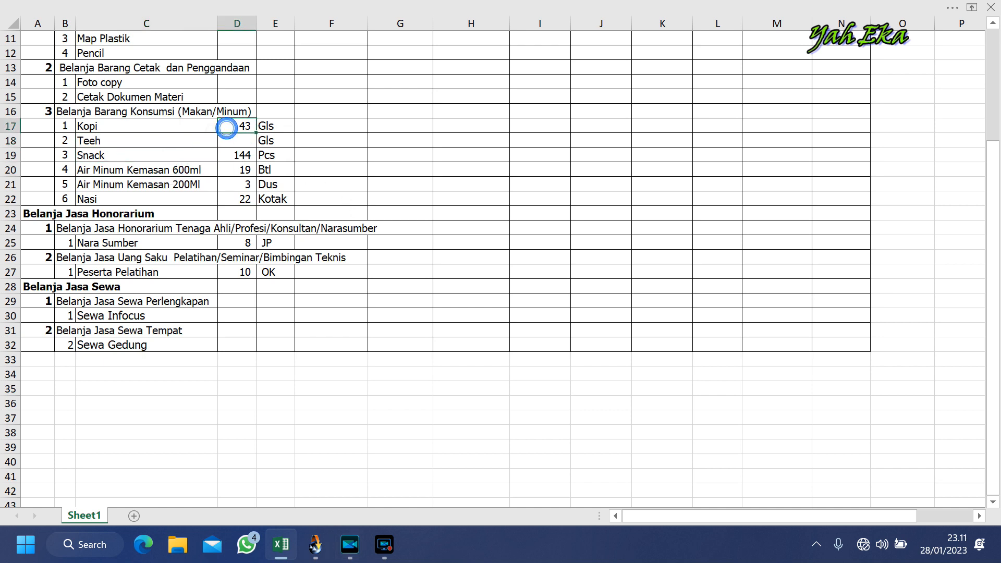
double_click(243, 127)
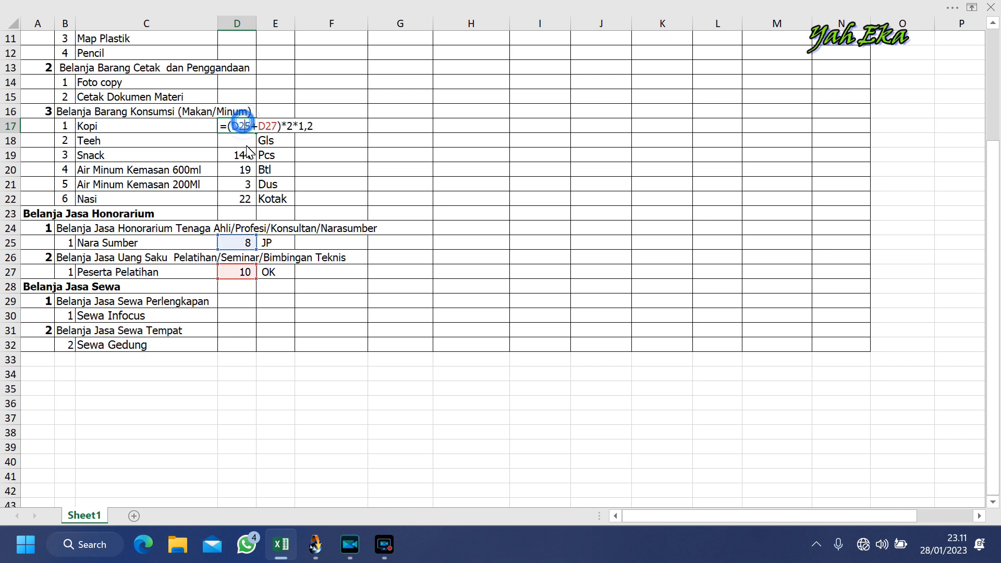
click(295, 126)
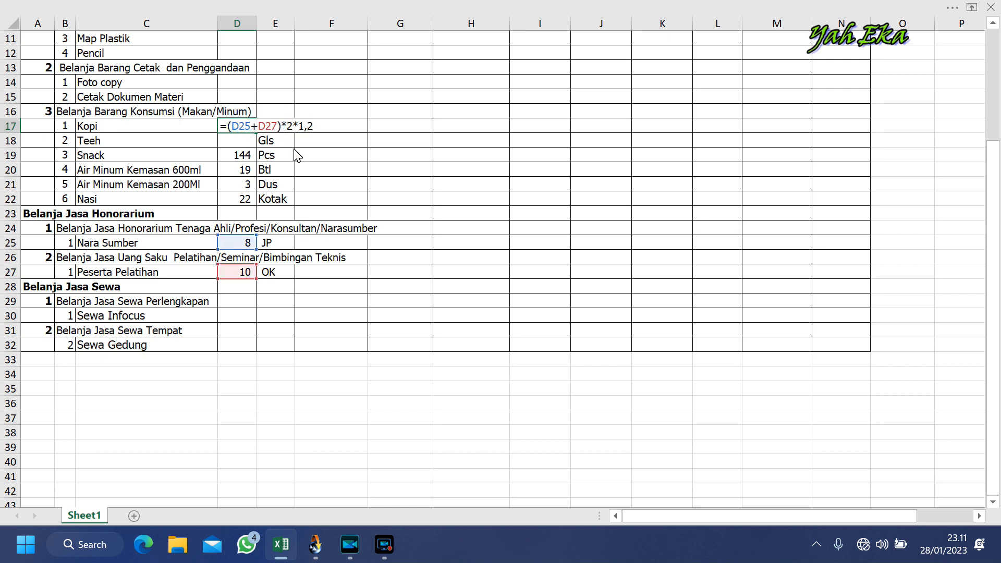
key(BackSpace)
key(BackSpace)
key(Return)
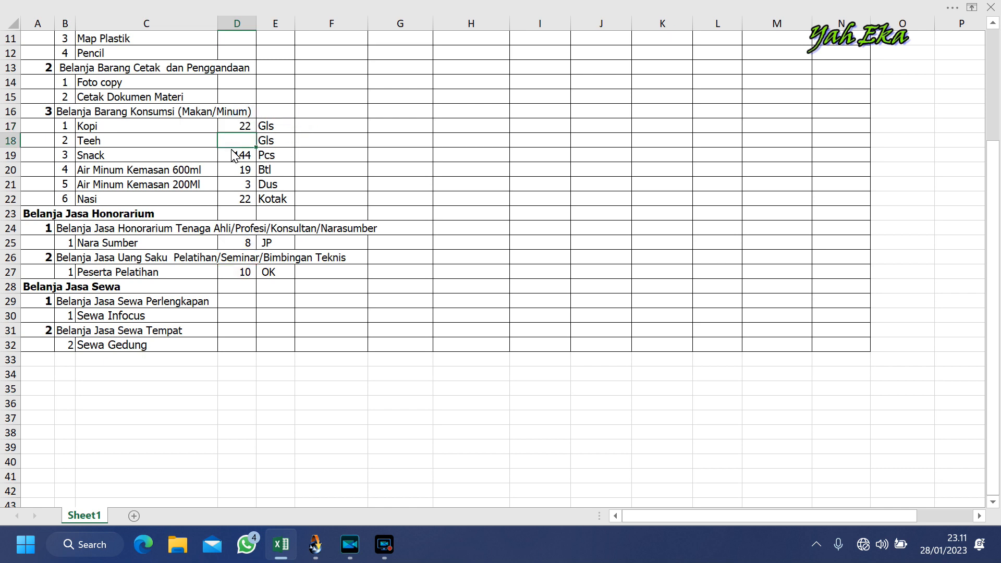
click(234, 127)
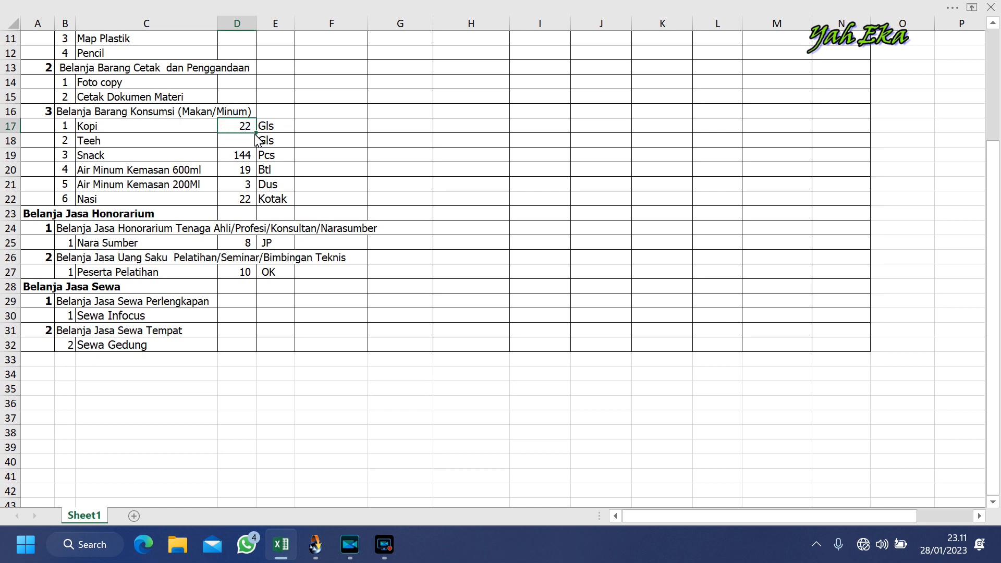
Calculate the Teeh volume in D18 with the formula =(D25+D27)*1,2.
double_click(236, 141)
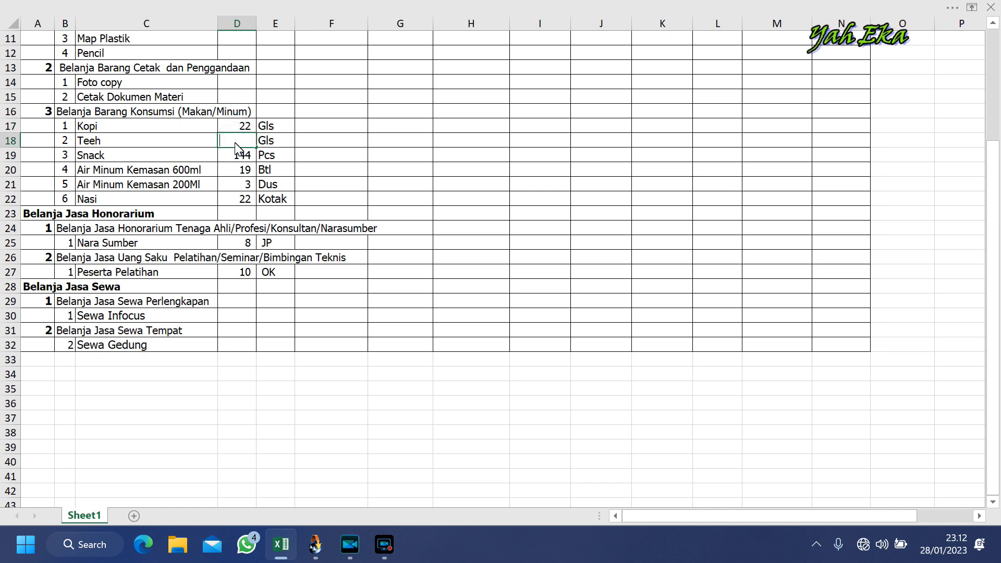
text(=)
click(245, 243)
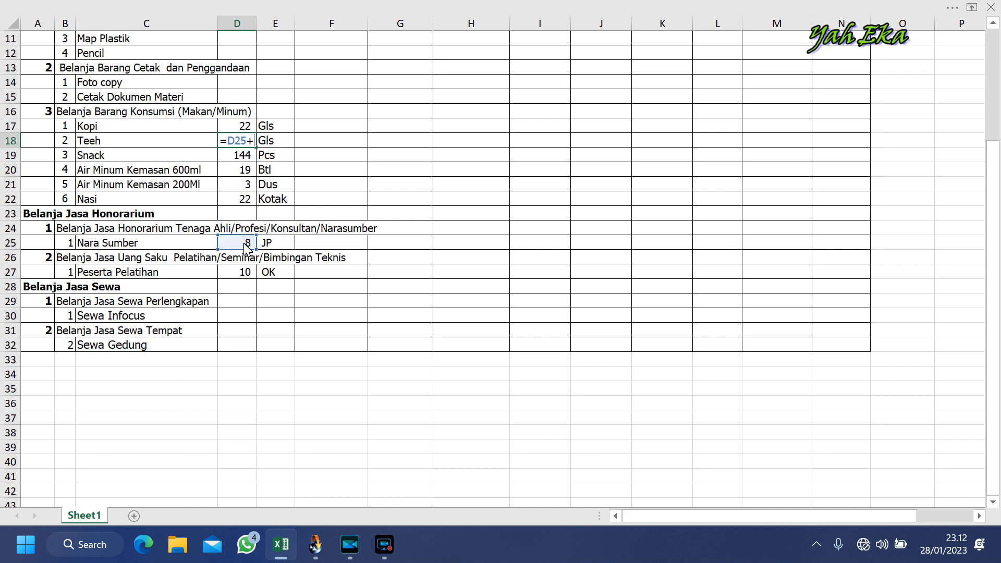
text(+)
click(247, 272)
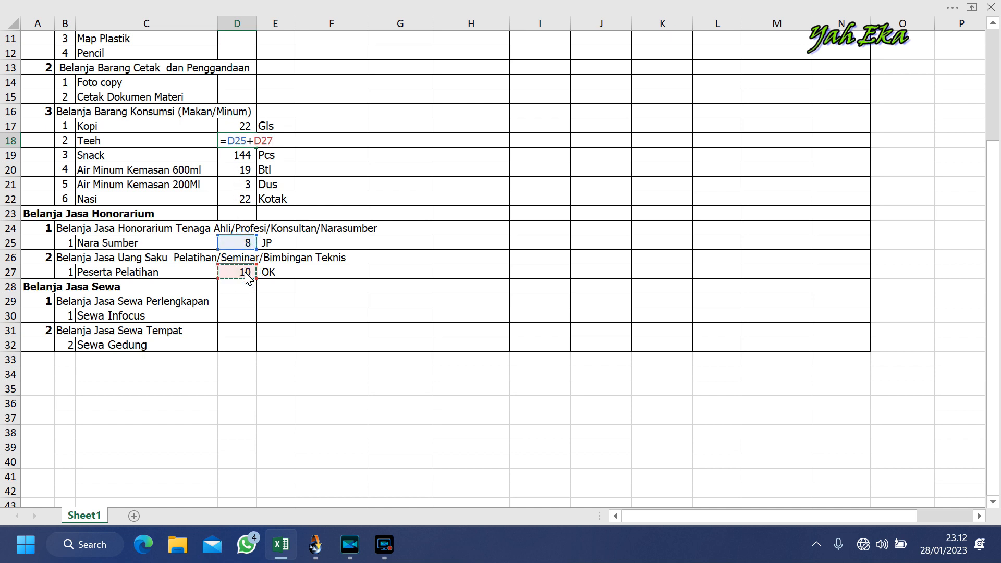
text())*1,2)
key(Return)
click(273, 187)
click(250, 200)
click(245, 140)
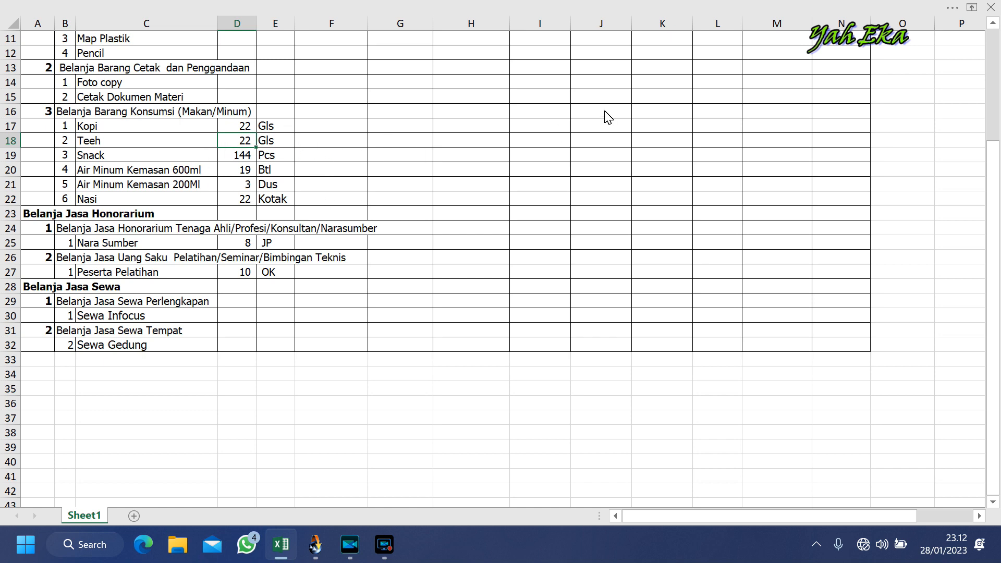
Calculate the Block Notes volume in D9 from the training participants with =D27*1,2.
click(399, 228)
scroll(291, 186, up, 3)
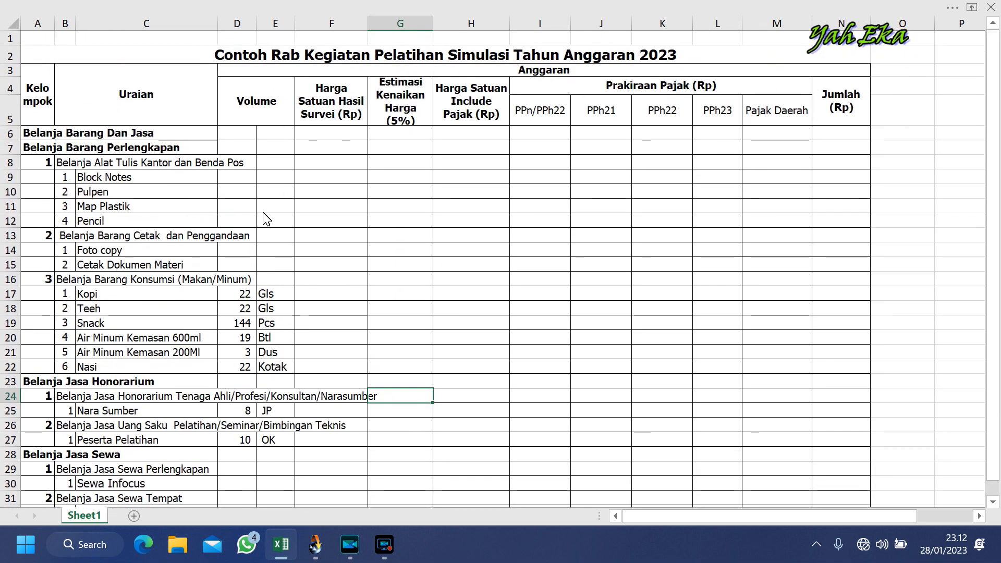
click(73, 205)
click(241, 178)
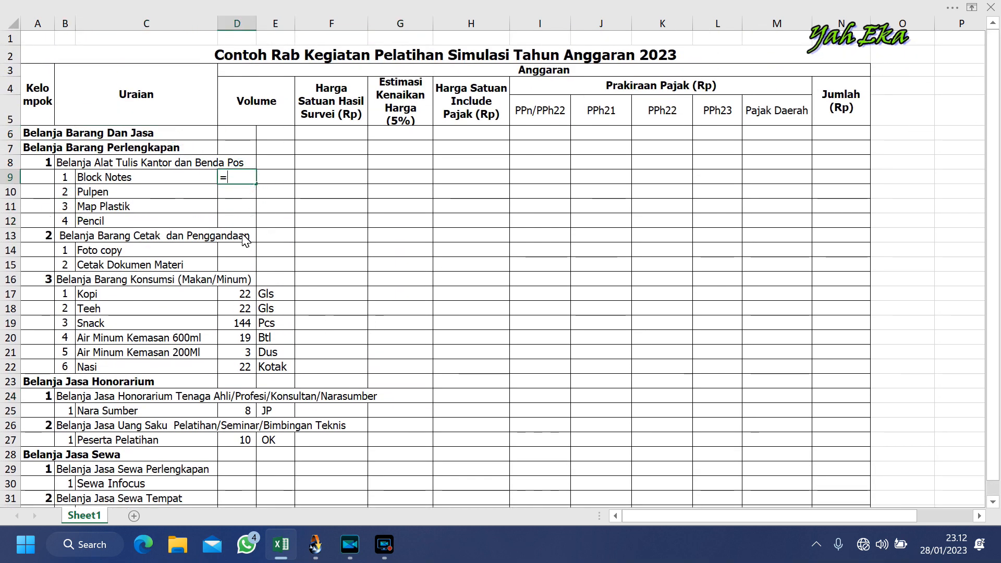
click(243, 443)
text(*1,)
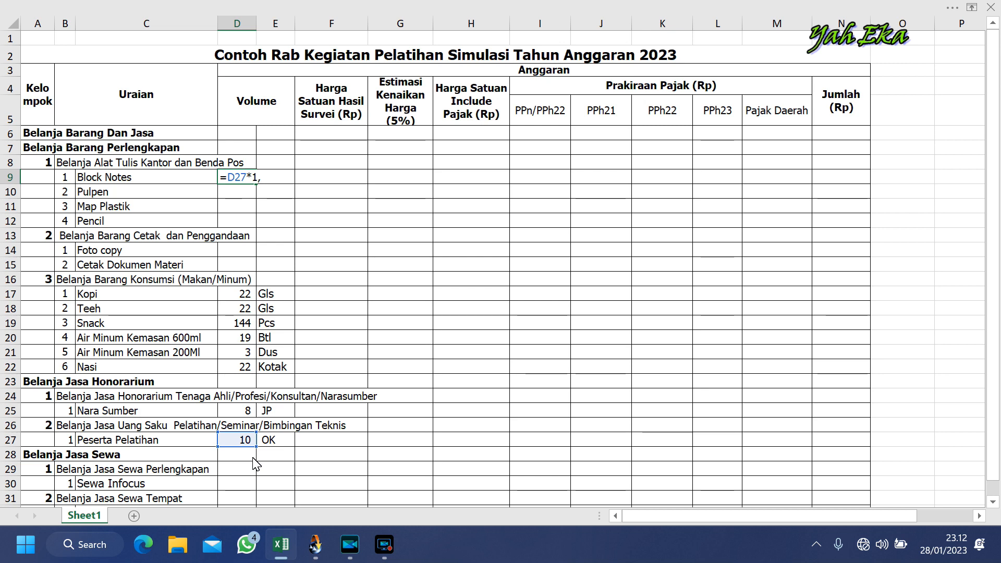
text(2)
key(Return)
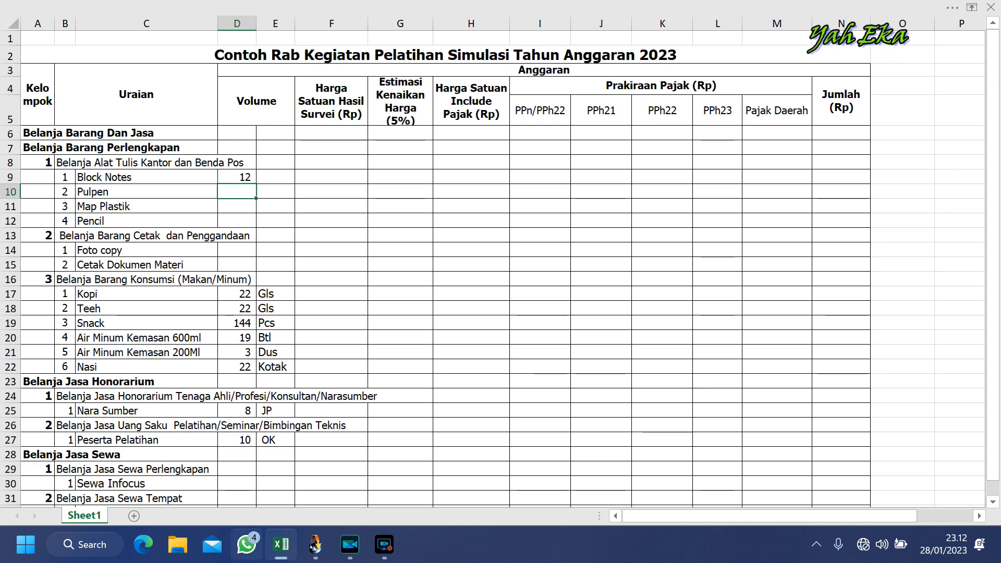
Make the participant reference in the Block Notes volume absolute (=$D$27*1,2) and fill D9 down through D12.
click(241, 181)
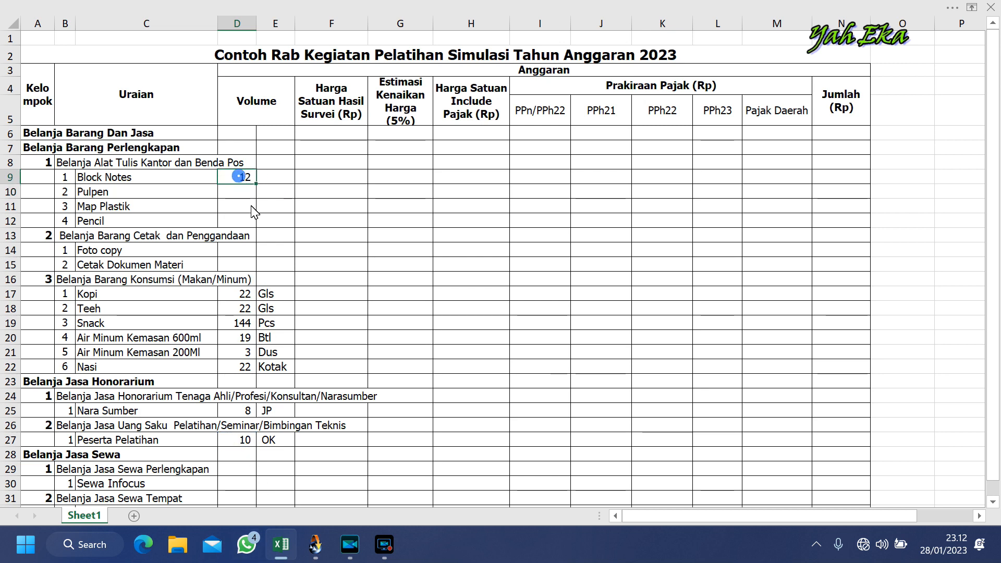
drag(258, 184, 260, 227)
double_click(241, 177)
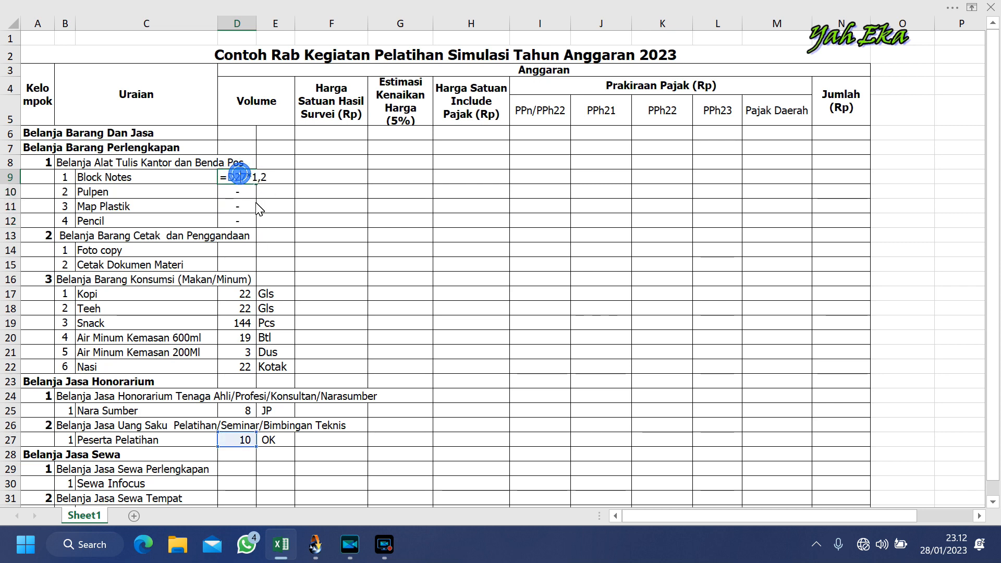
text($D$)
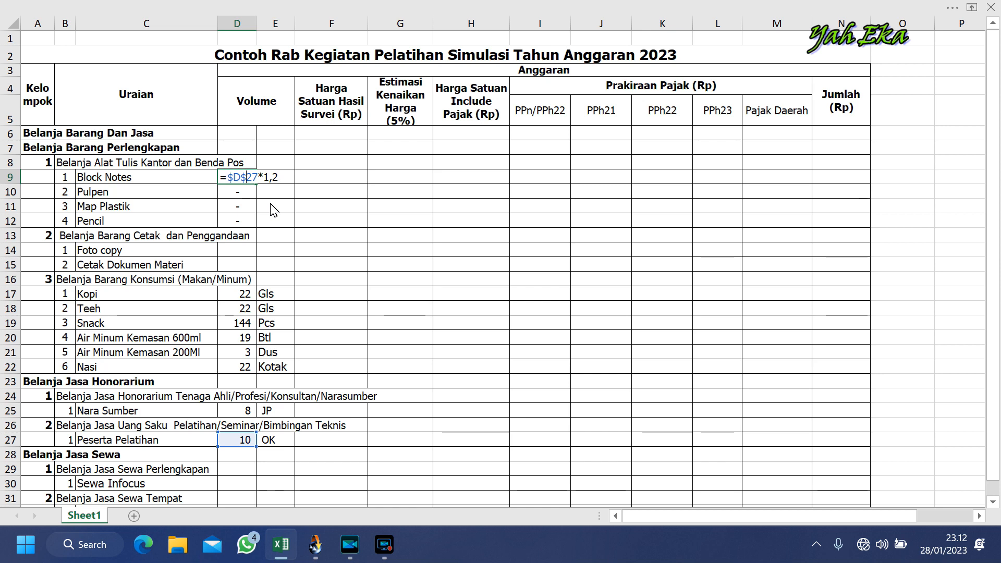
key(Return)
click(242, 177)
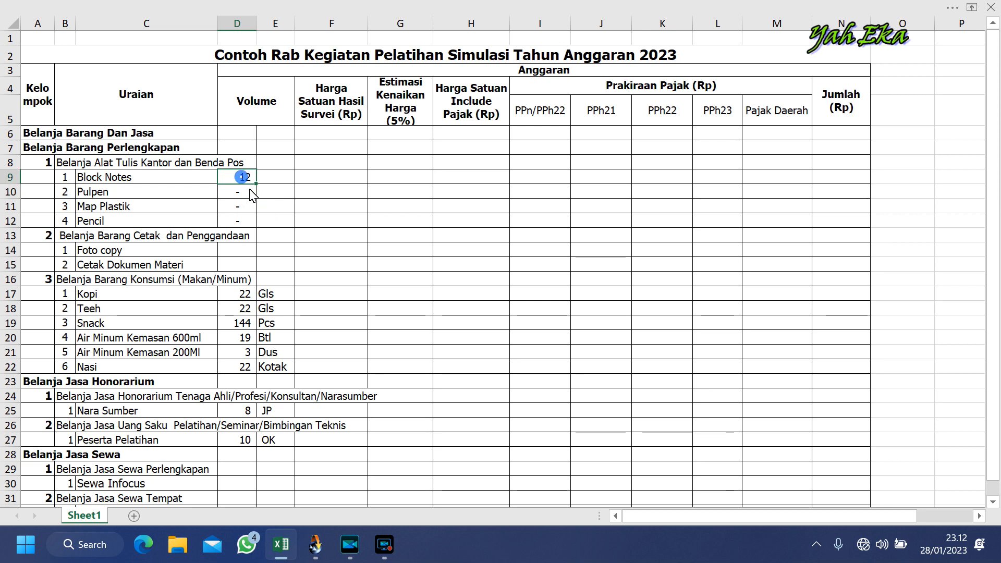
drag(256, 184, 262, 225)
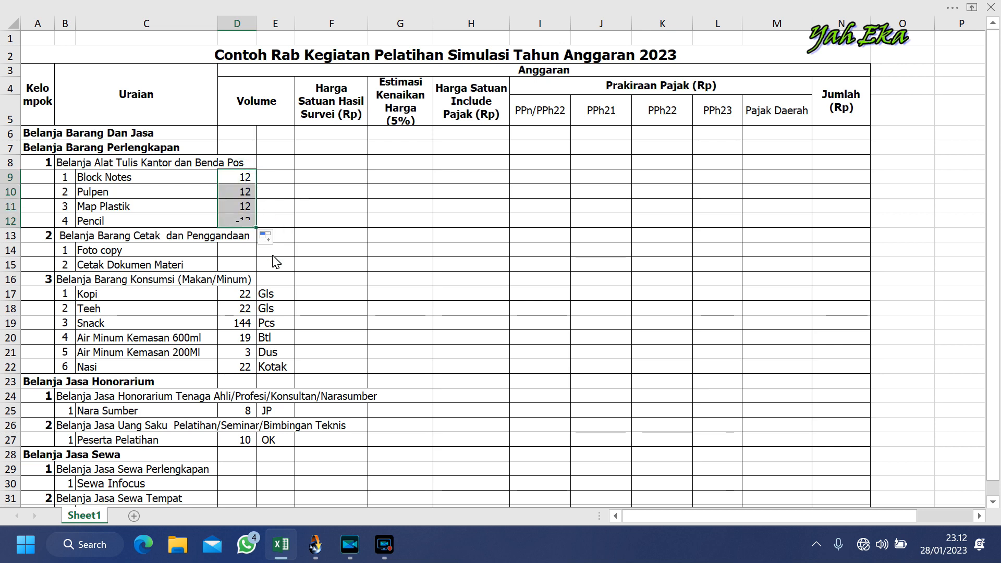
Enter the stationery units in E9:E12 as Buku for Block Notes, Buah for Pulpen and Map Plastik, and Btg for Pencil.
click(276, 176)
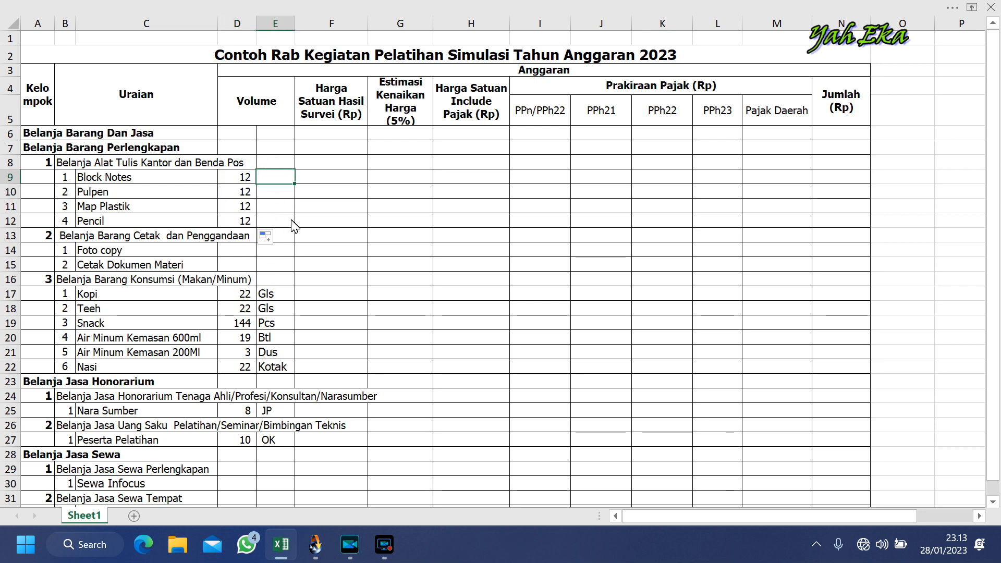
text(Buku)
key(Return)
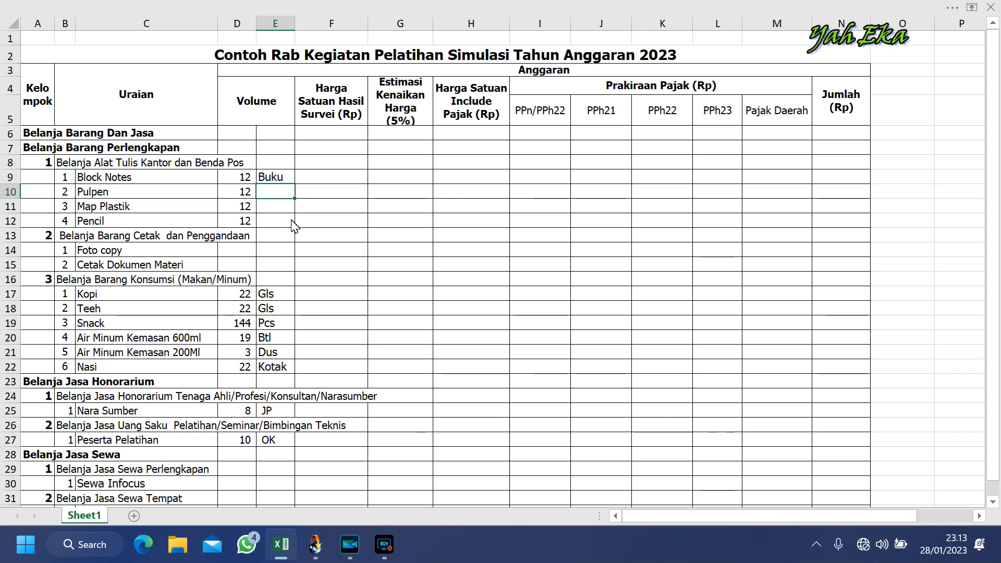
text(Buah)
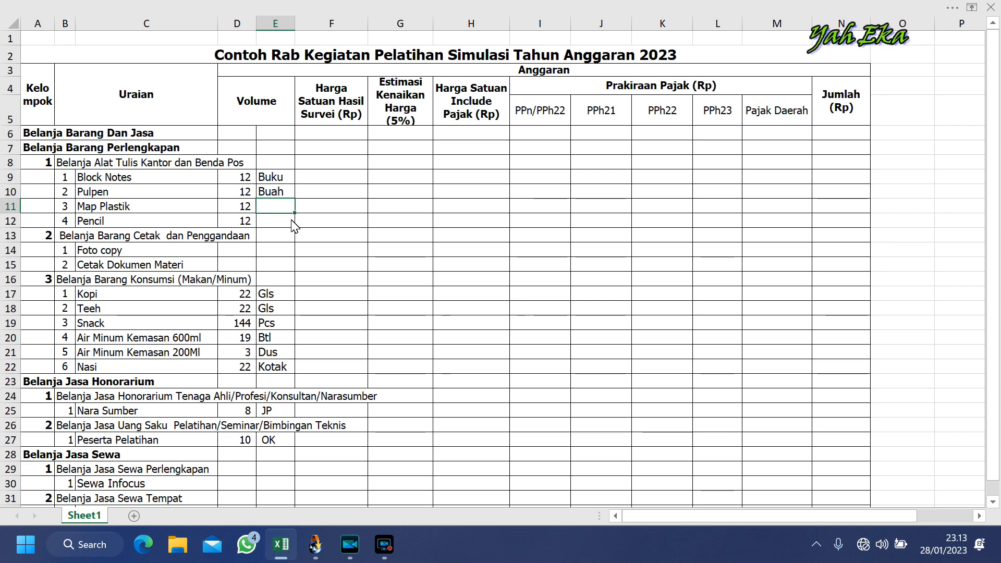
text(Buah)
click(292, 221)
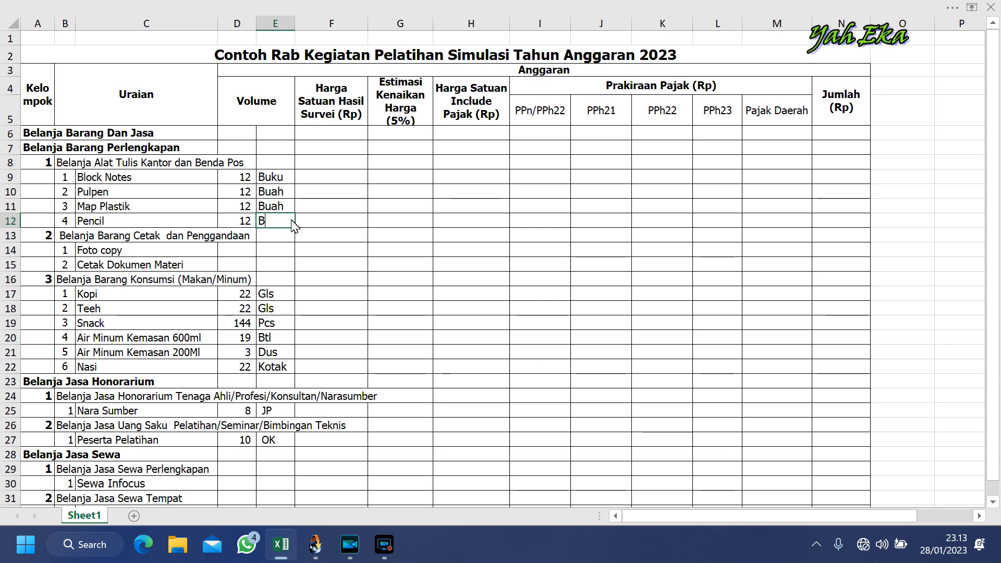
key(Return)
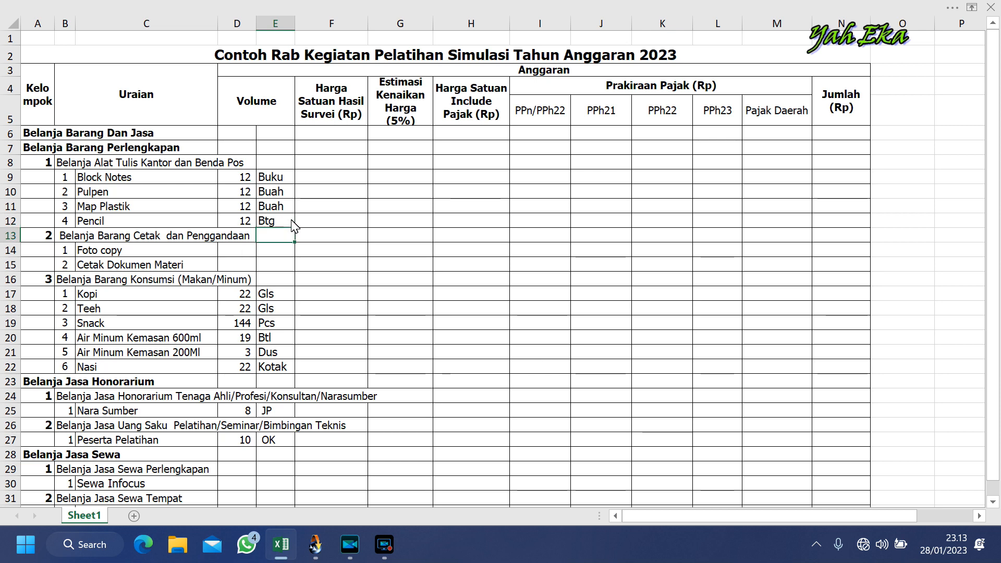
Change the Pulpen unit in E10 to Btg.
click(262, 194)
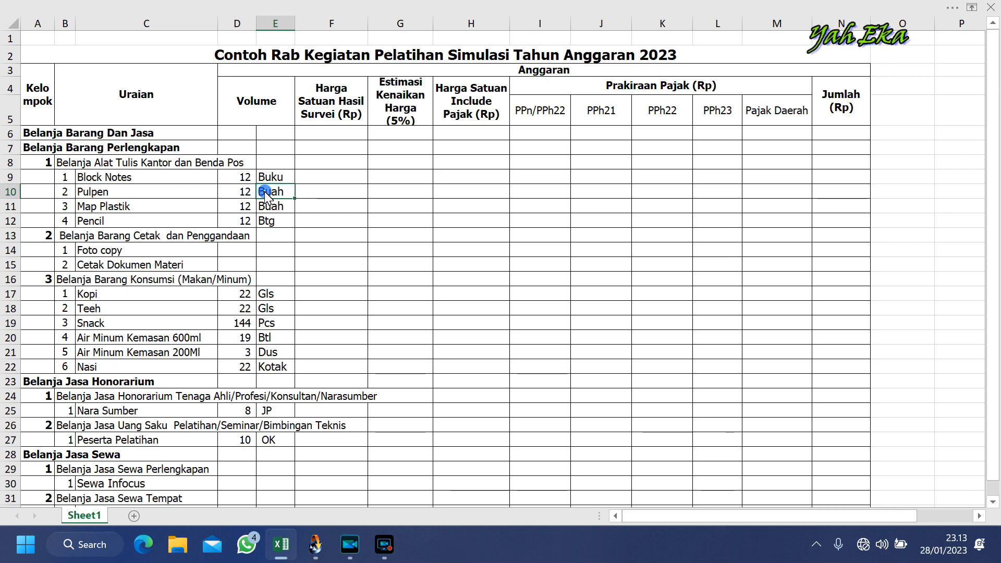
key(Delete)
text(Btg)
key(Return)
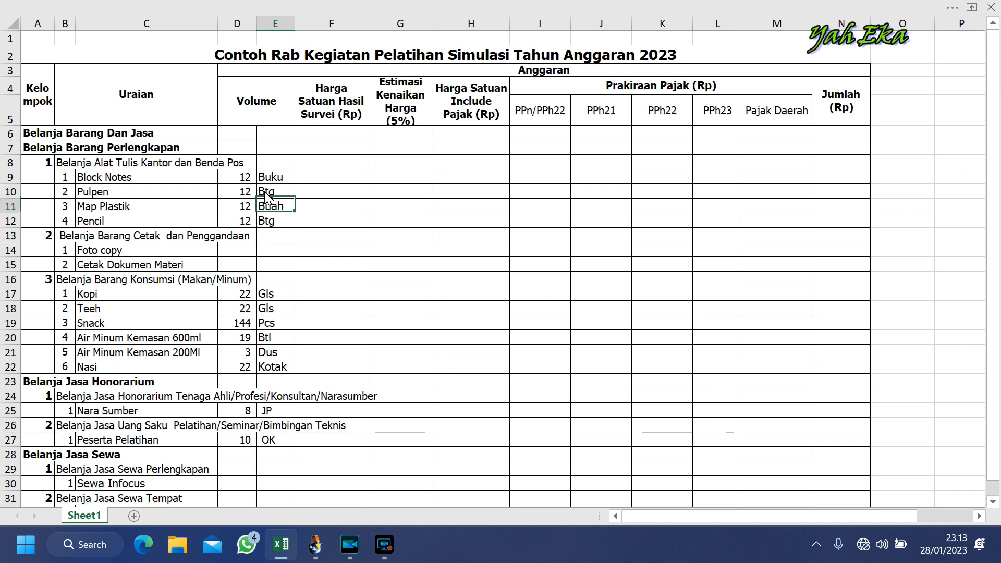
click(164, 265)
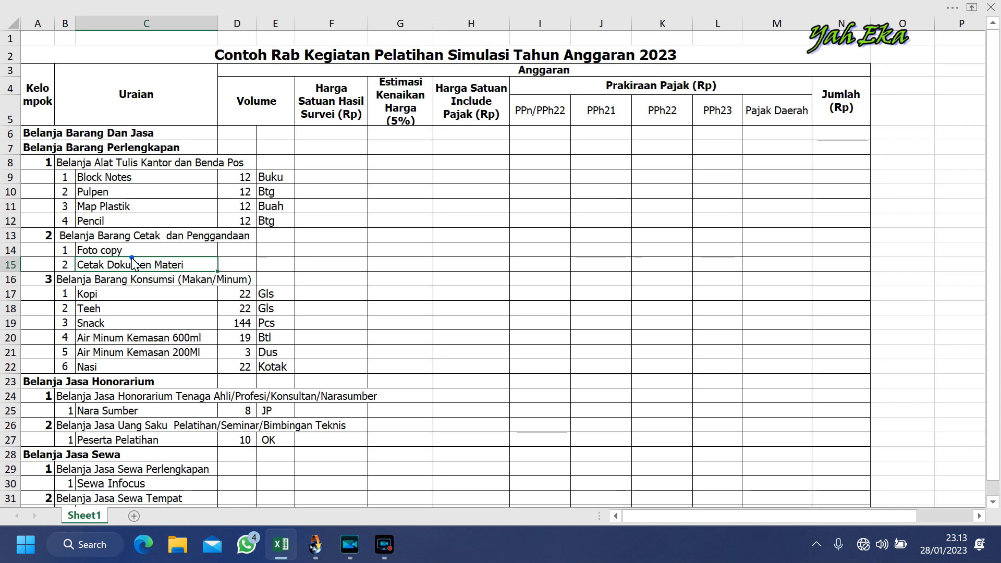
click(83, 253)
click(107, 236)
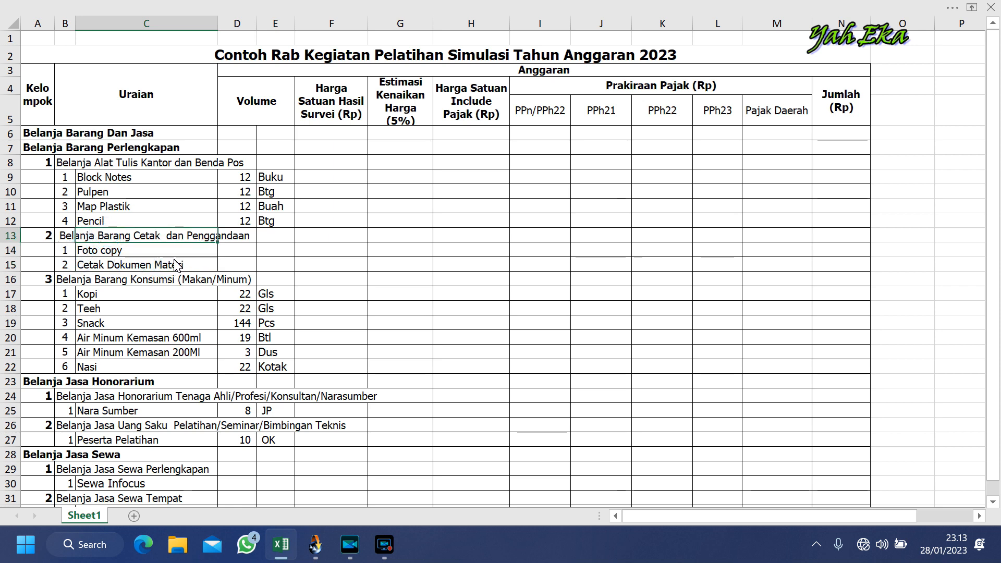
click(87, 252)
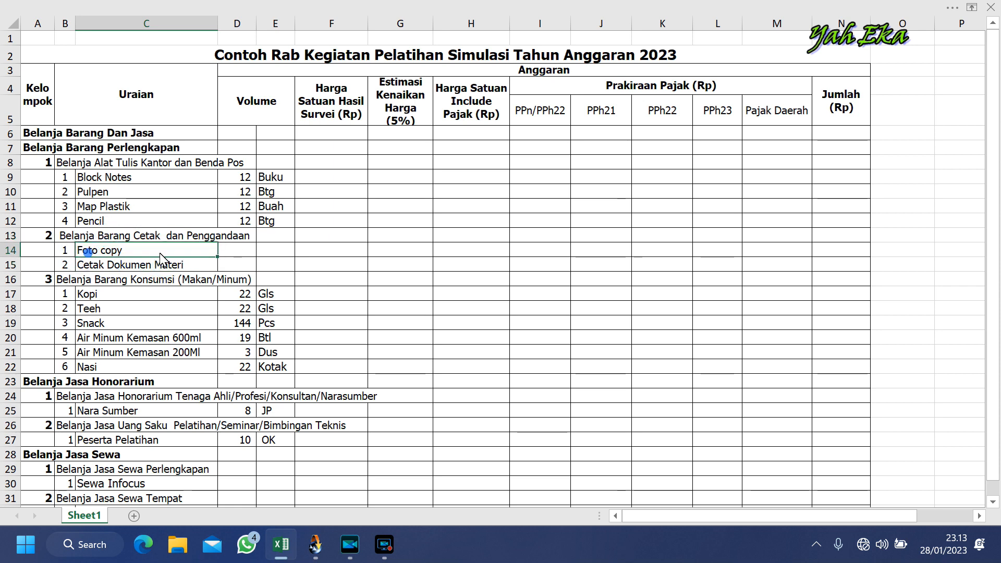
Copy the Pencil volume from D12 to the Foto copy volume in D14 and set its unit to Exs.
click(243, 251)
click(246, 220)
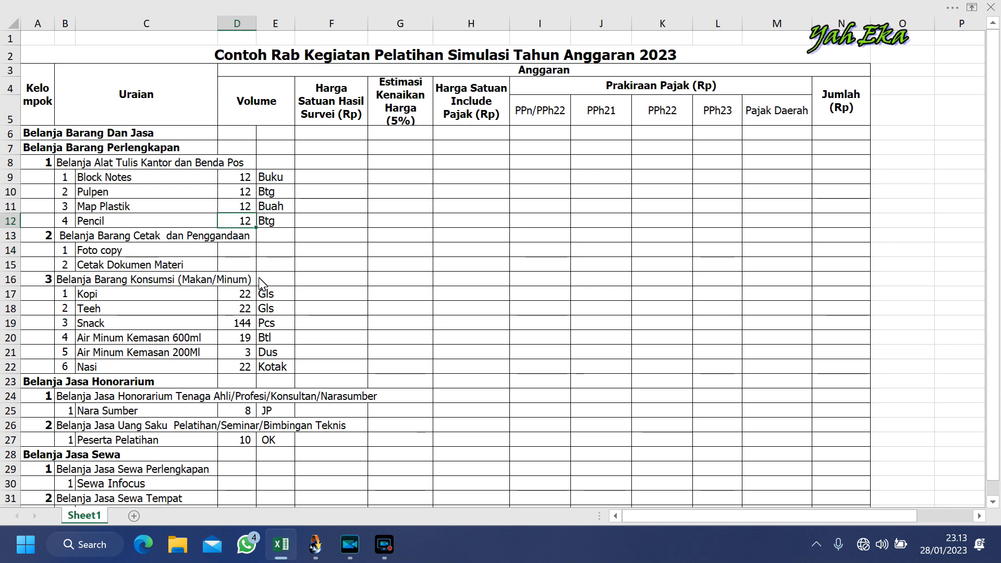
key(ctrl+c)
click(249, 252)
key(ctrl+v)
click(276, 255)
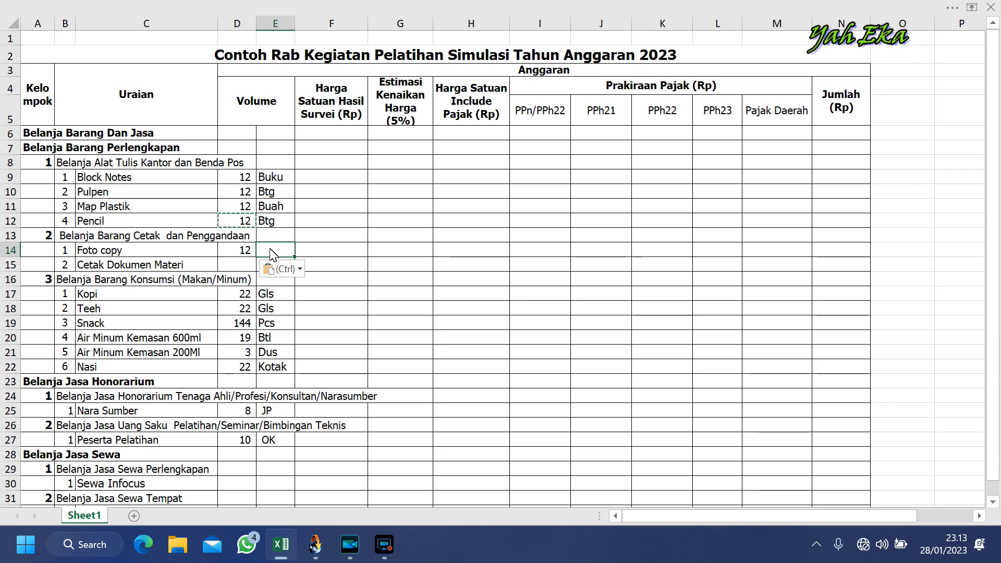
text(Exs)
Fill the Foto copy volume and unit down to the Cetak Dokumen Materi row.
click(246, 252)
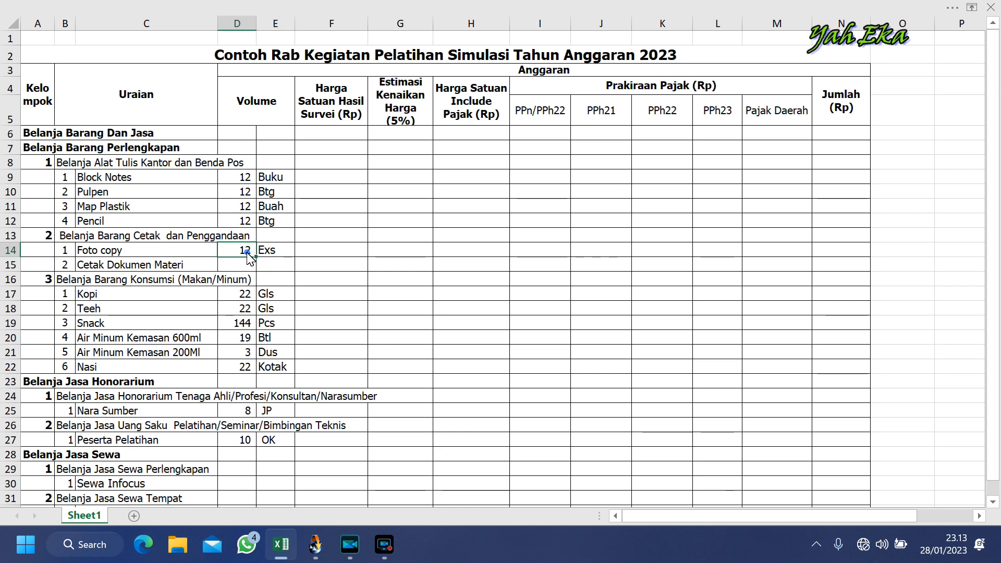
drag(256, 257, 298, 272)
click(279, 252)
click(371, 252)
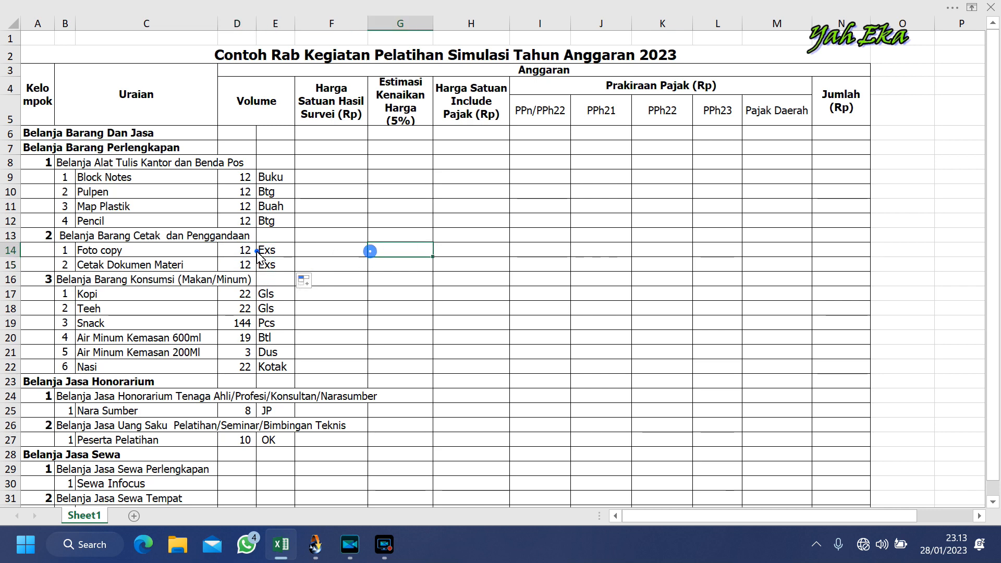
Review the budget rows, checking the volumes and units of the stationery items in rows 9 to 12.
click(257, 251)
click(255, 277)
scroll(269, 339, down, 3)
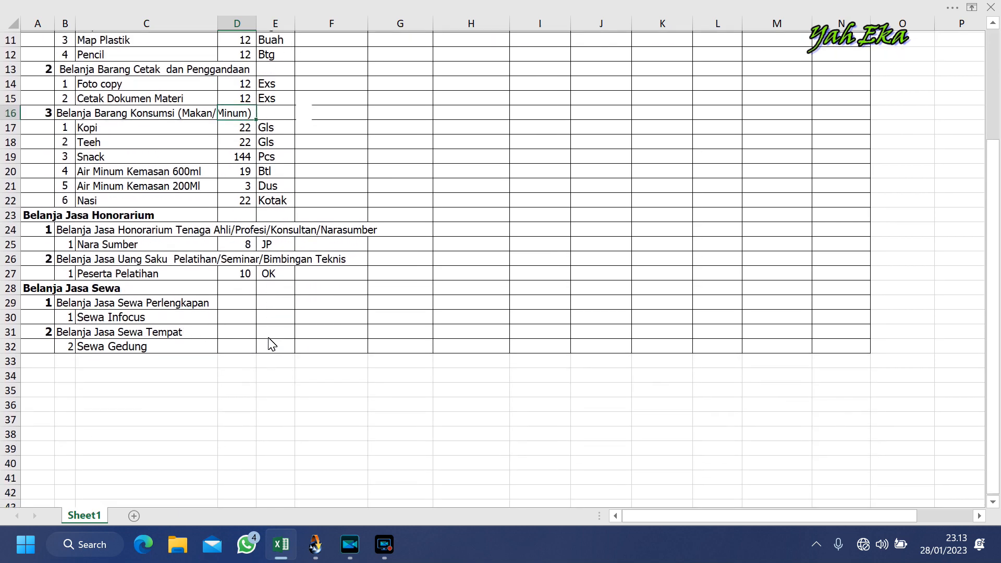
scroll(269, 339, up, 3)
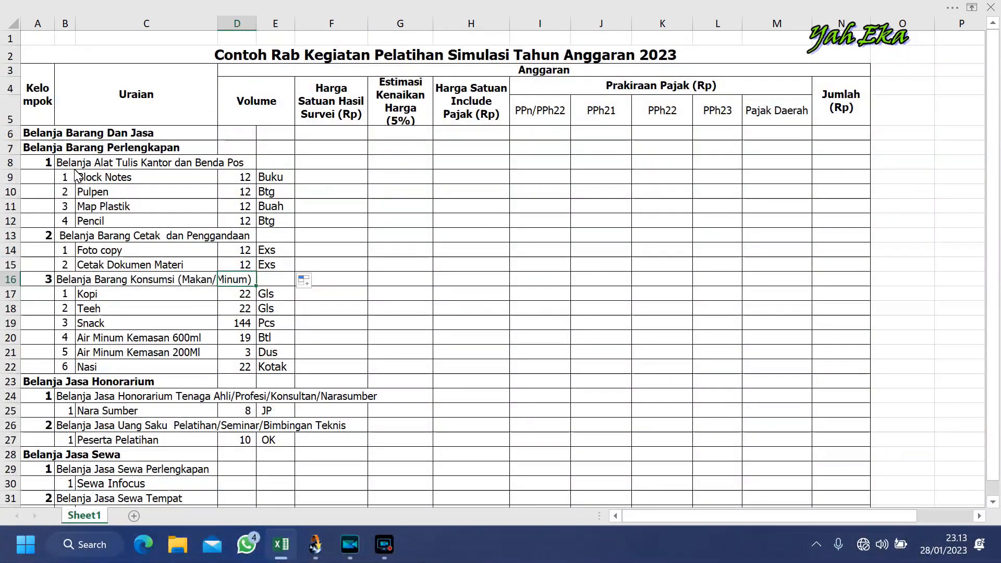
click(88, 178)
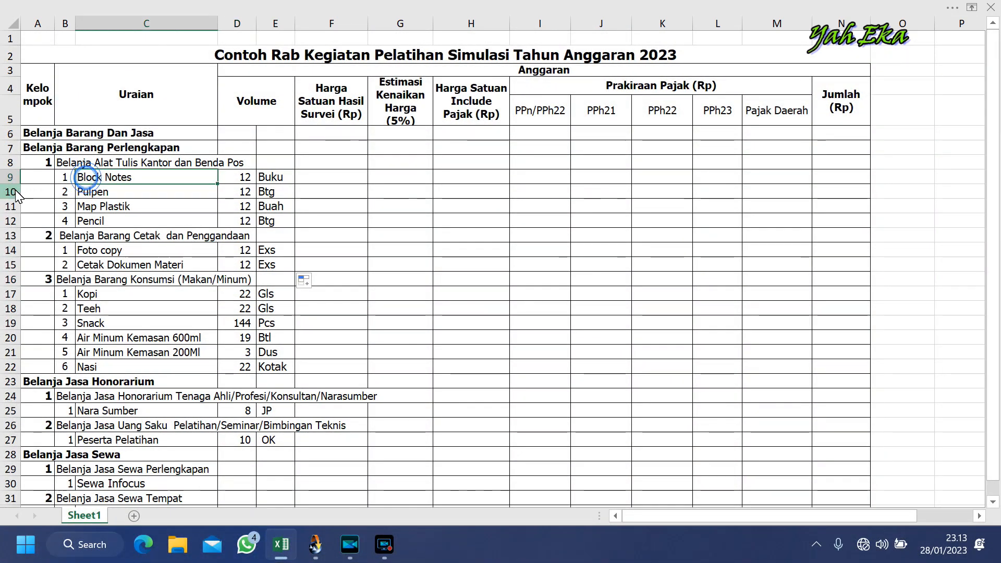
click(10, 178)
click(105, 207)
click(11, 206)
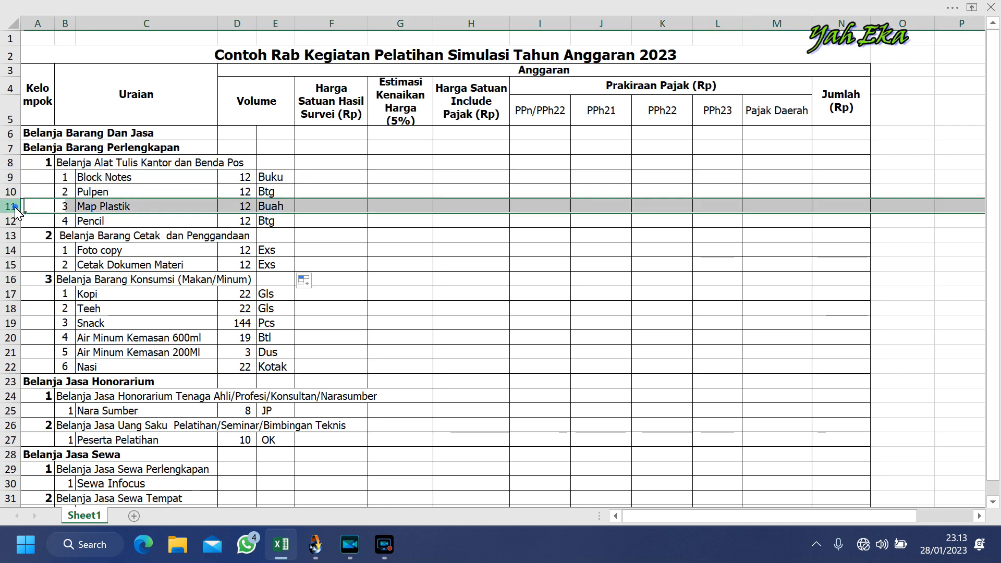
click(125, 223)
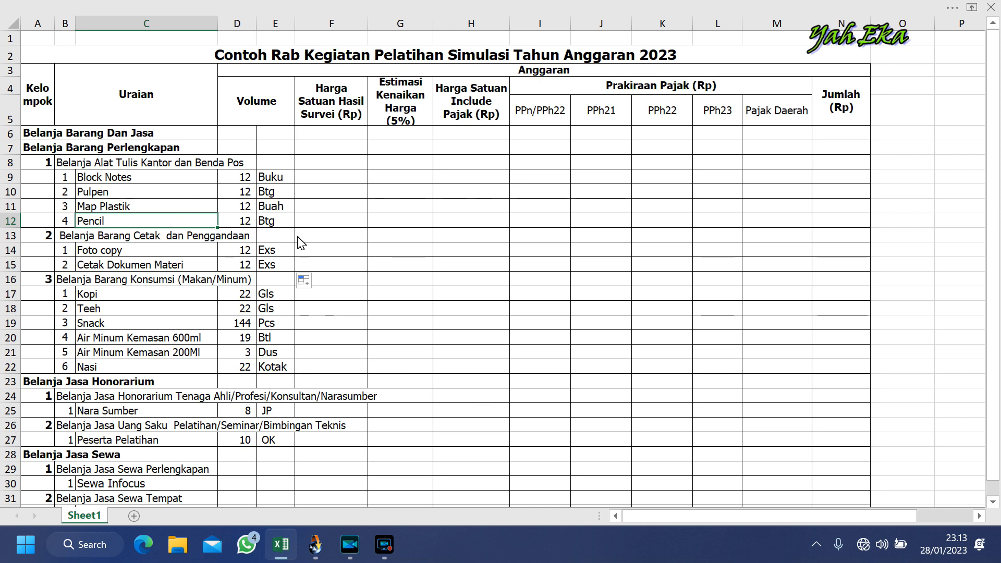
Enter 1 Unit for Belanja Jasa Sewa Perlengkapan in row 29 and 1 Hari for Sewa Gedung in row 32.
scroll(300, 243, down, 3)
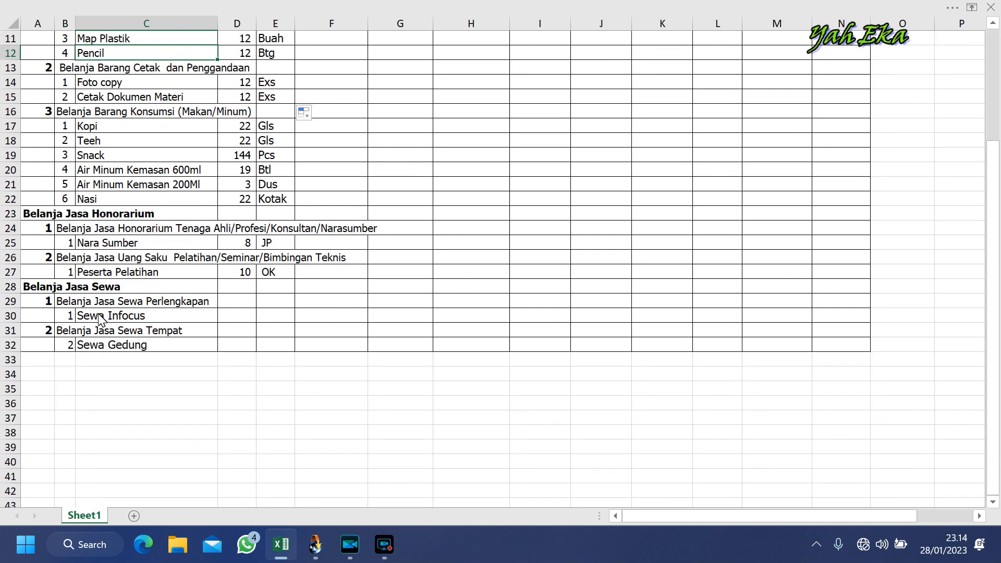
click(239, 307)
text(1)
click(281, 302)
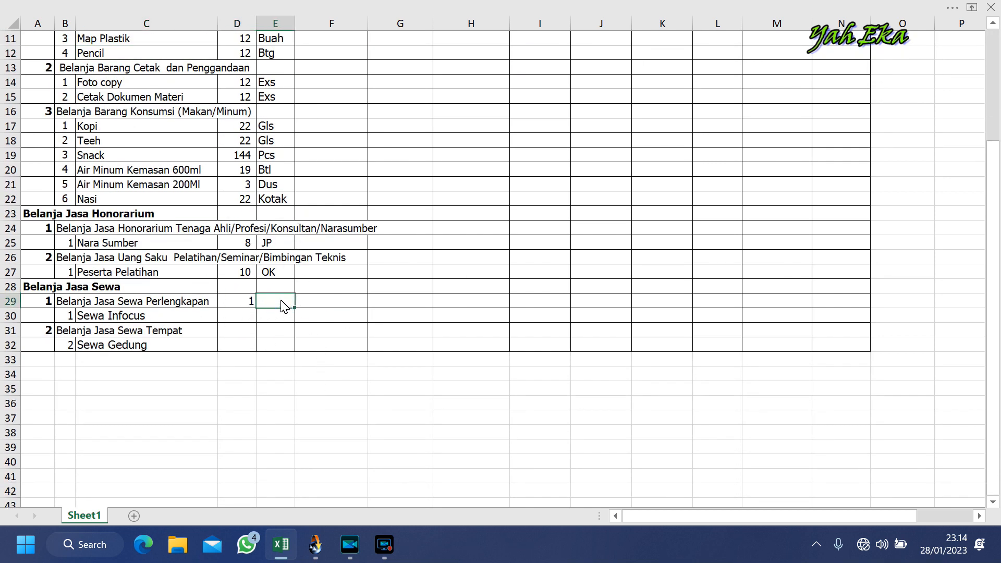
key(Return)
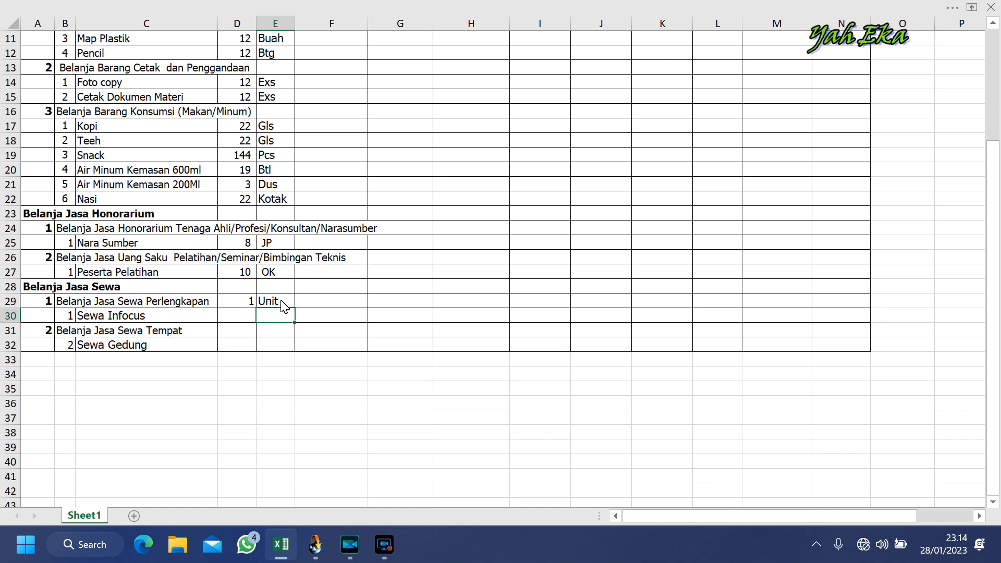
click(236, 346)
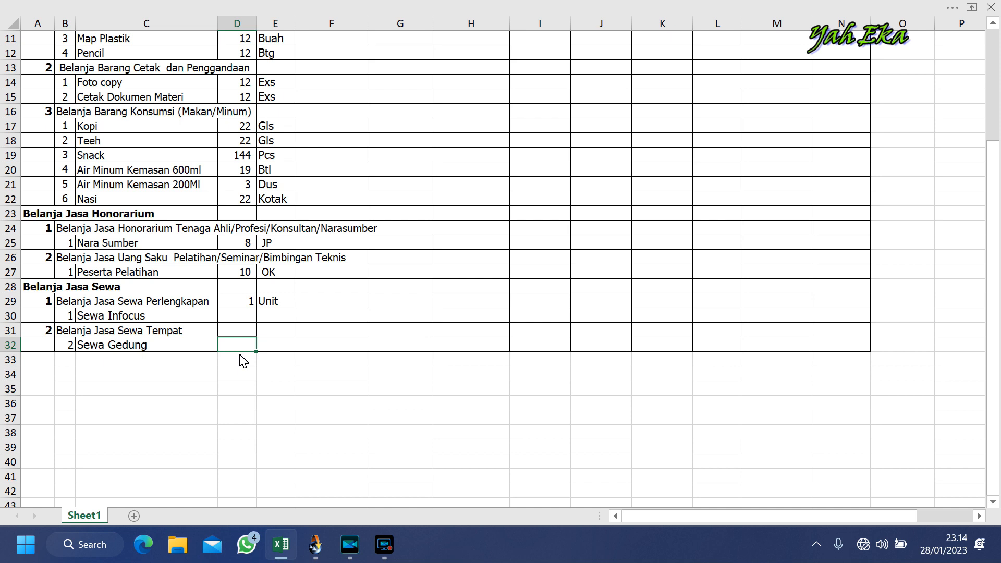
key(Tab)
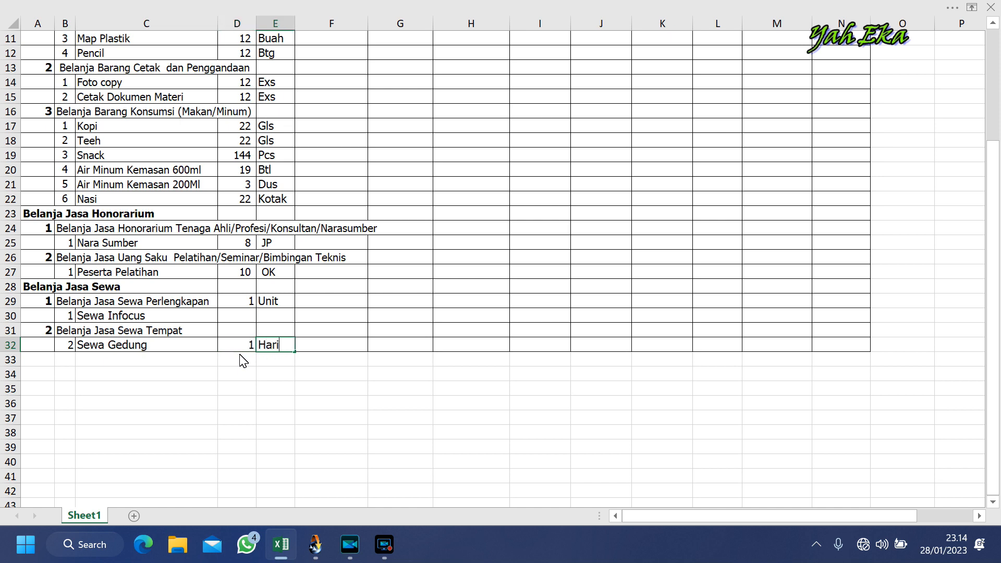
click(397, 275)
Review the rental and participant rows, and look over the budget table's remaining price and tax columns.
click(300, 299)
click(186, 300)
click(310, 305)
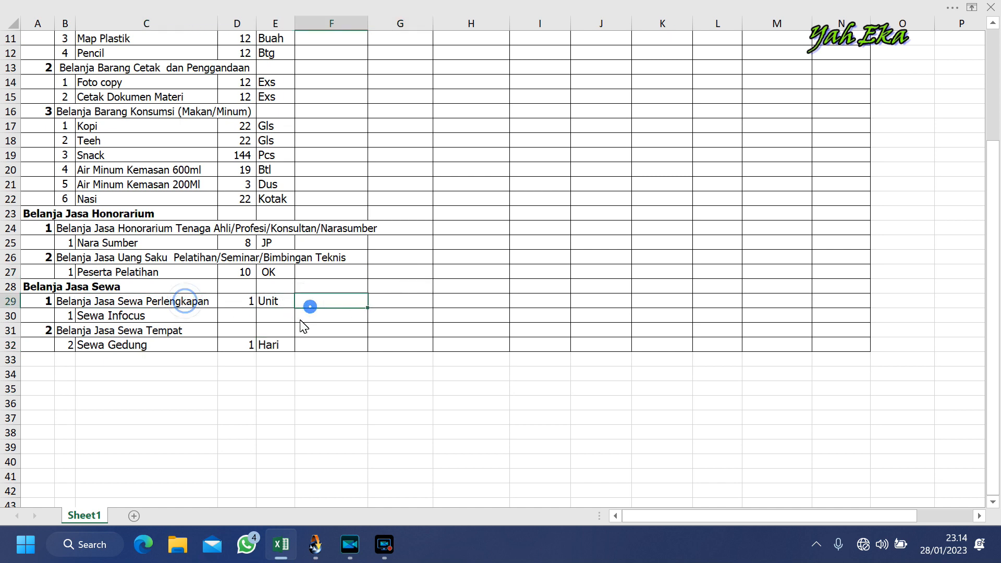
click(271, 322)
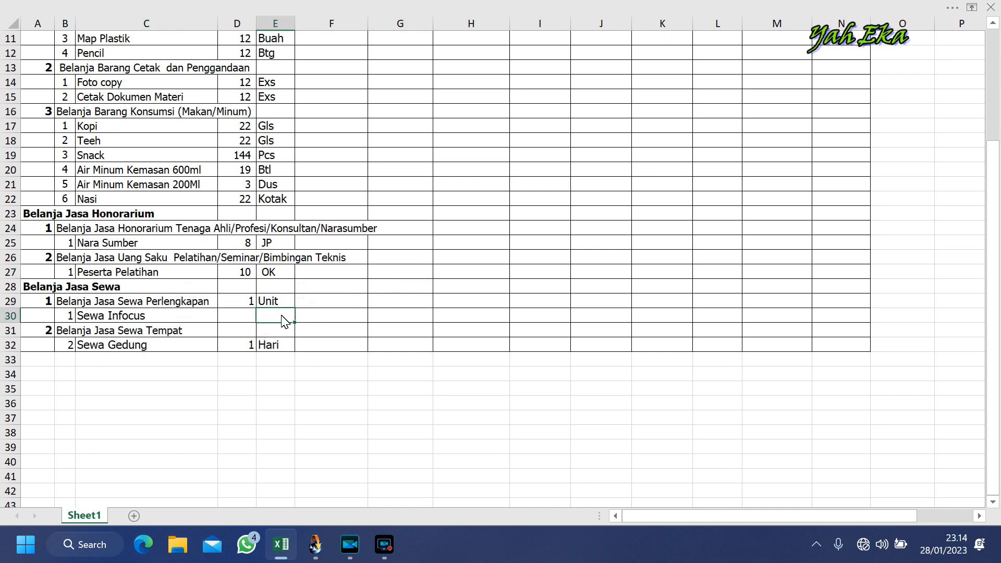
click(247, 275)
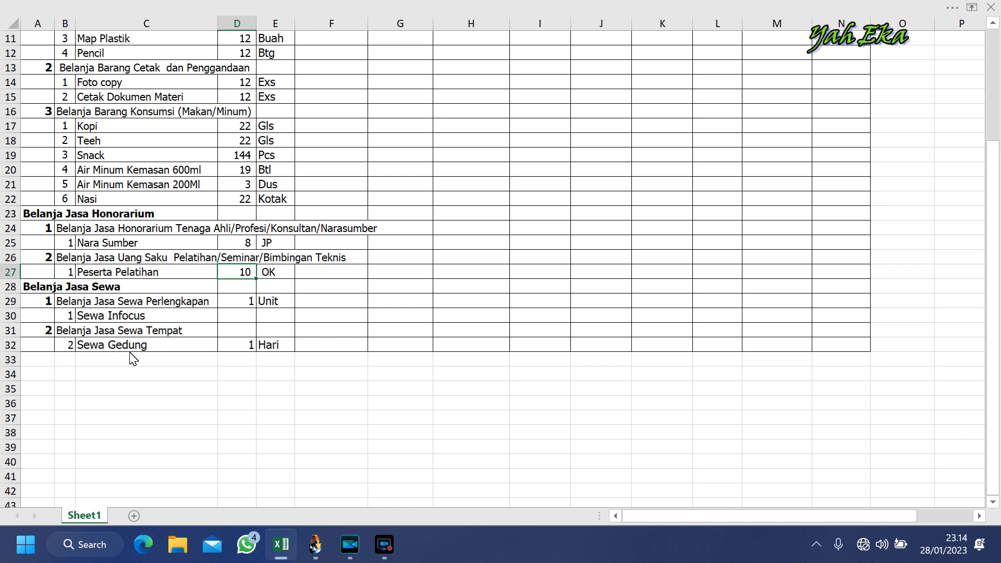
click(11, 345)
click(277, 345)
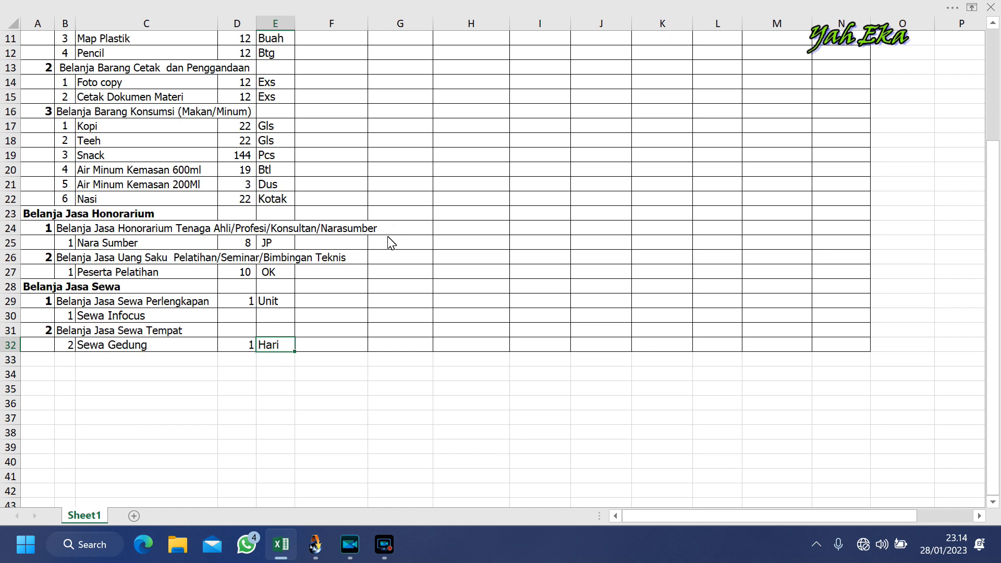
scroll(392, 243, up, 4)
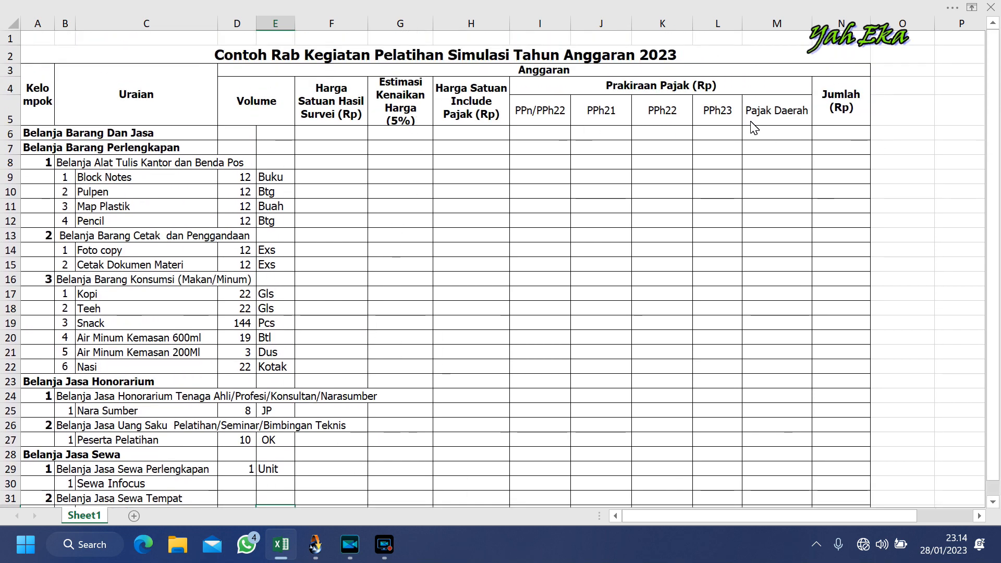
scroll(338, 316, down, 2)
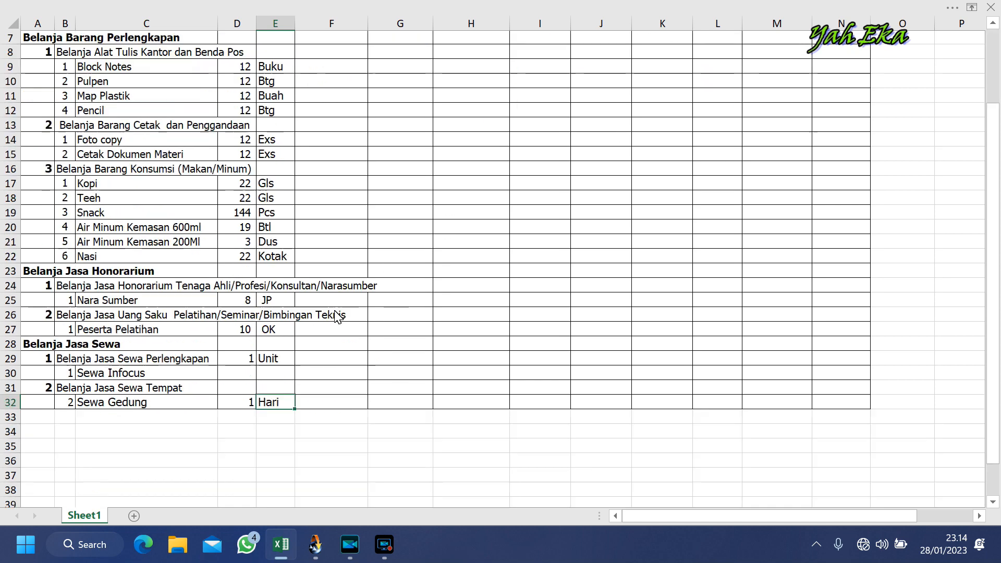
Enter the survey unit prices for the stationery items: Block Notes 10.000, Pulpen 5.000, Map Plastik 3.000 and Pencil 2.000.
scroll(338, 316, down, 1)
scroll(297, 321, up, 3)
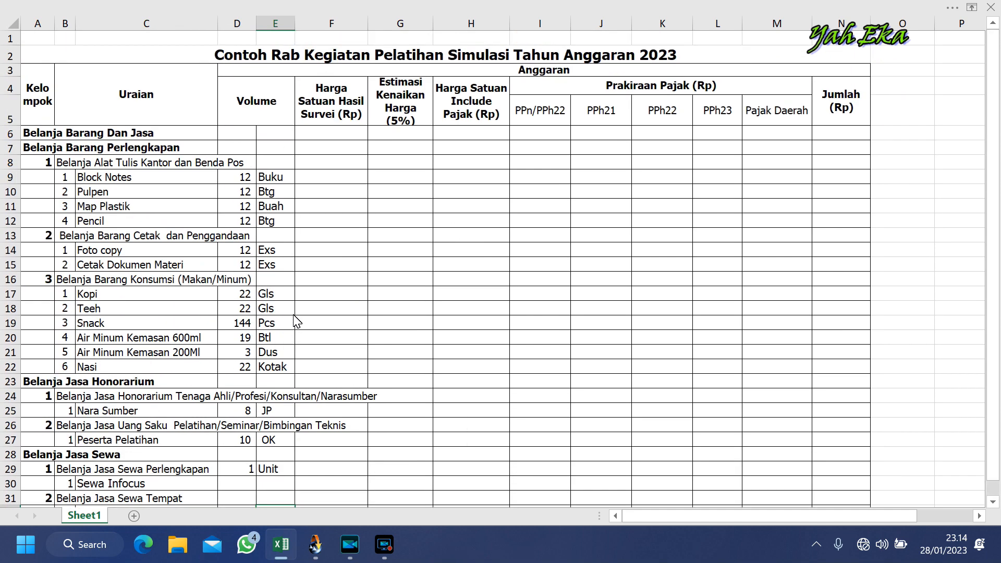
click(320, 179)
text(10.)
text(0000)
key(Return)
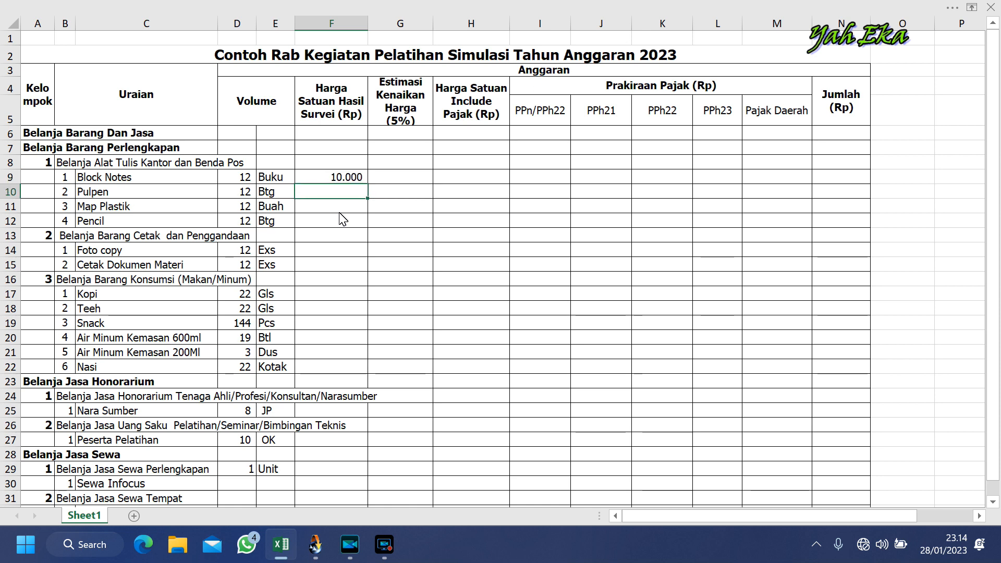
text(5.000)
key(Return)
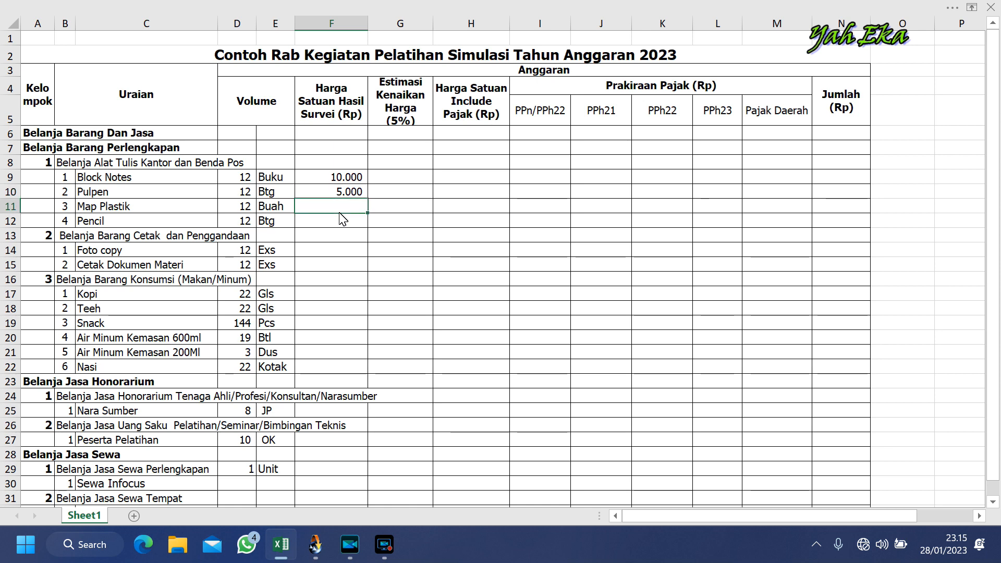
key(Return)
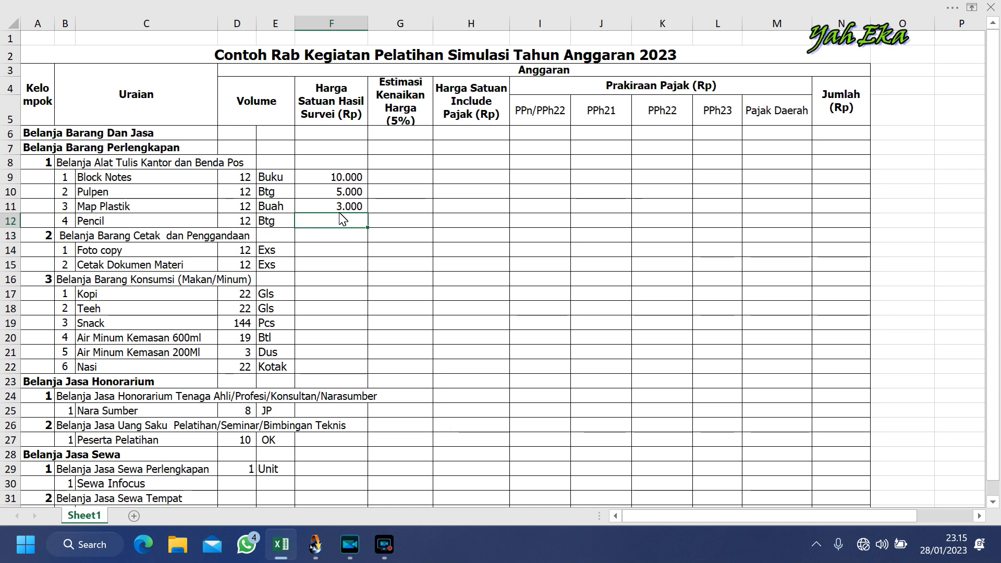
text(2.000)
key(Return)
key(Return)
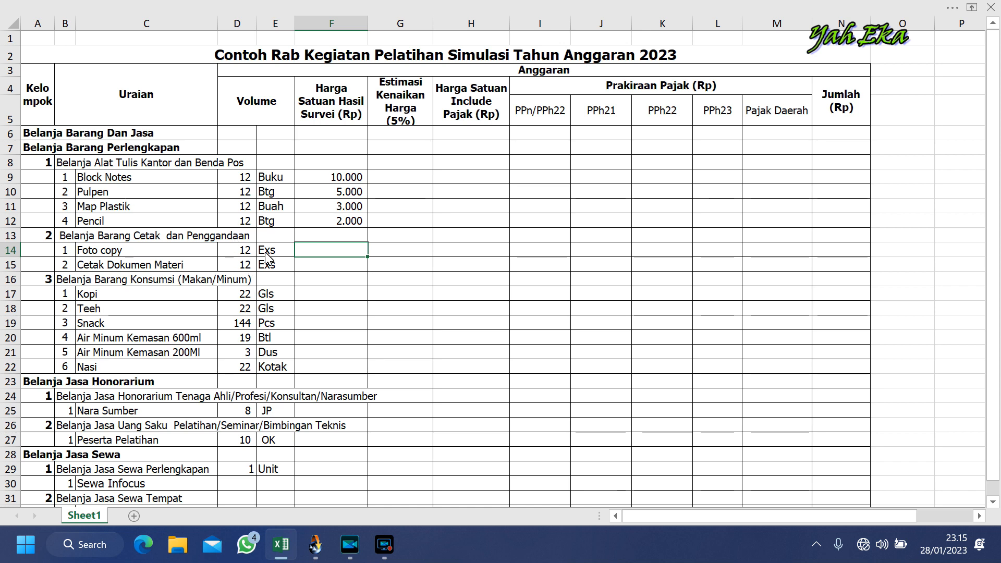
Set the Foto copy volume to 50.
click(235, 251)
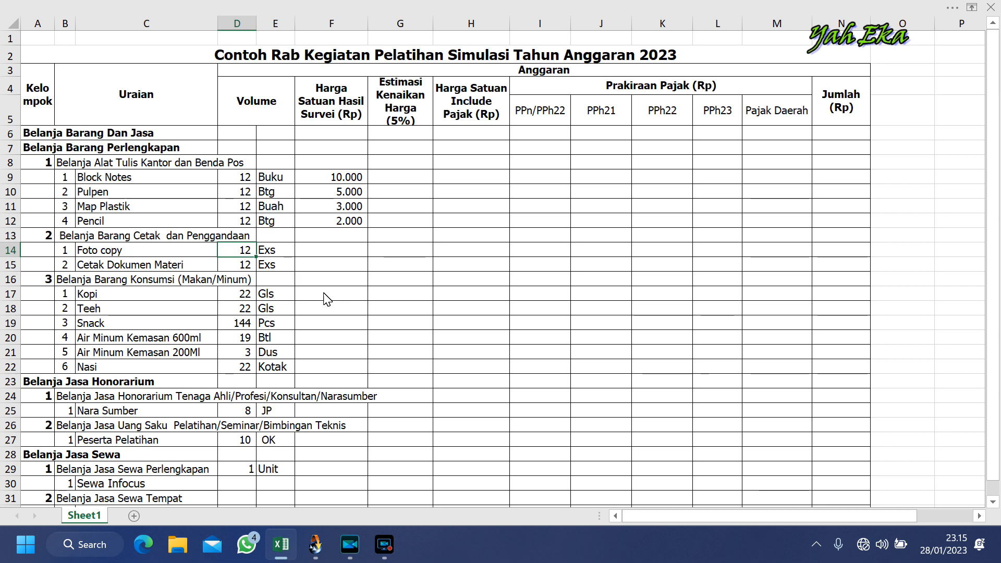
click(240, 252)
text(50)
click(266, 294)
click(269, 252)
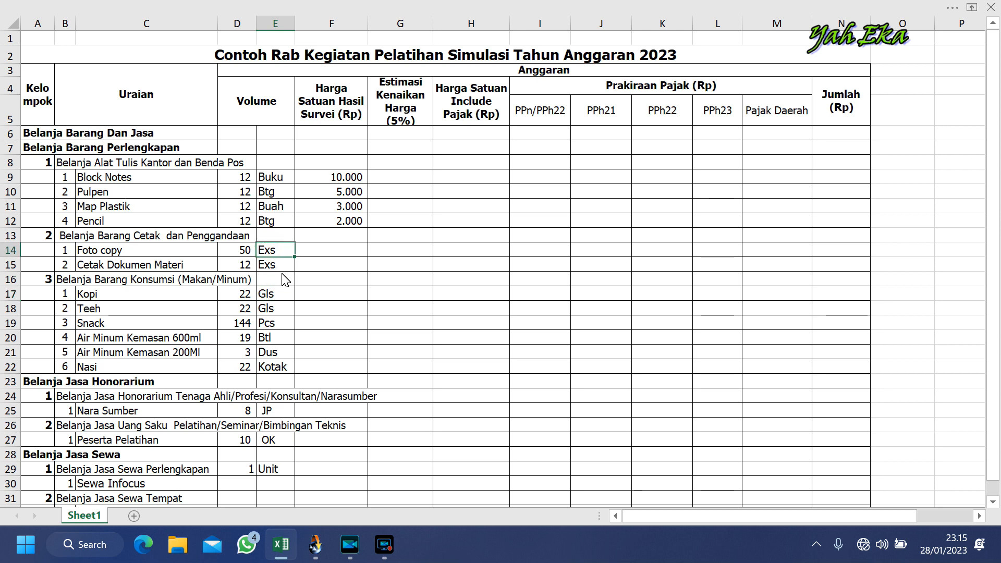
Calculate the Foto copy volume from the Cetak Dokumen Materi volume with the formula =D15*50.
click(236, 251)
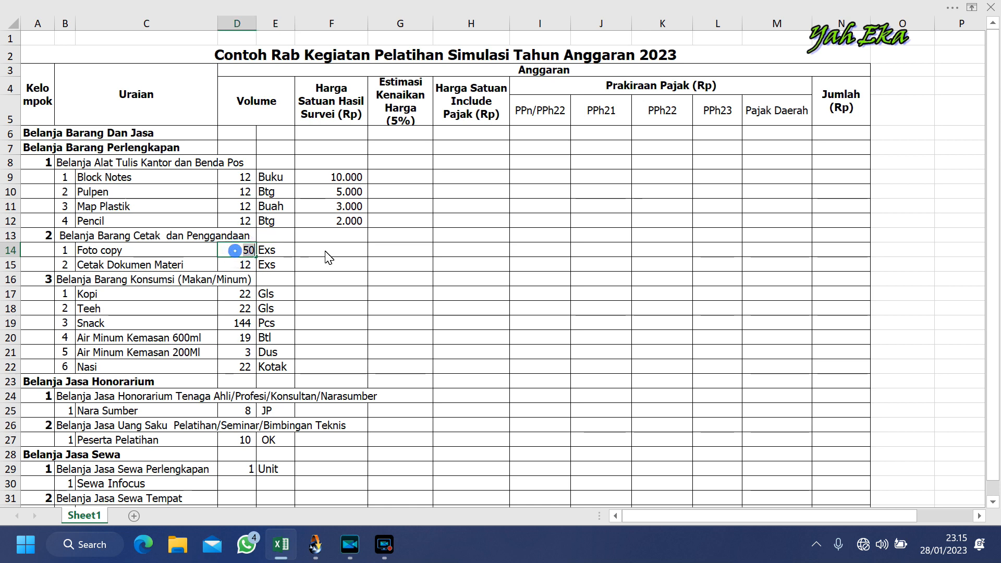
text(=)
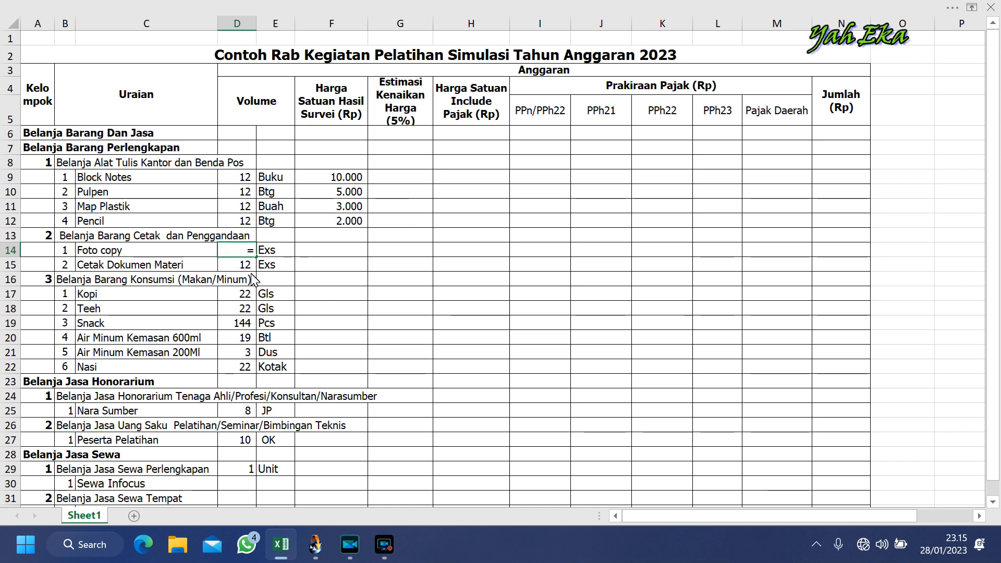
click(242, 263)
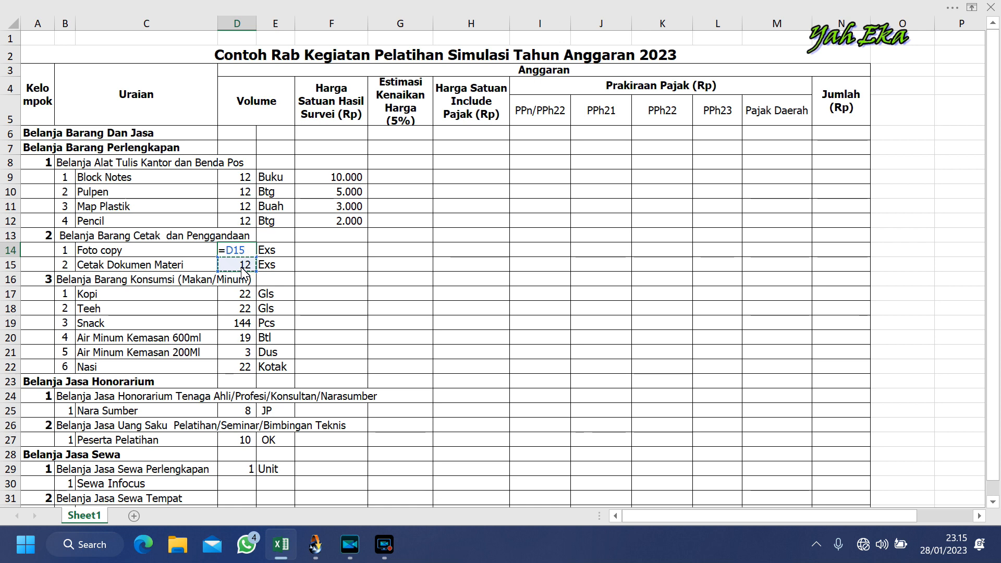
key(Escape)
text(=D15*50)
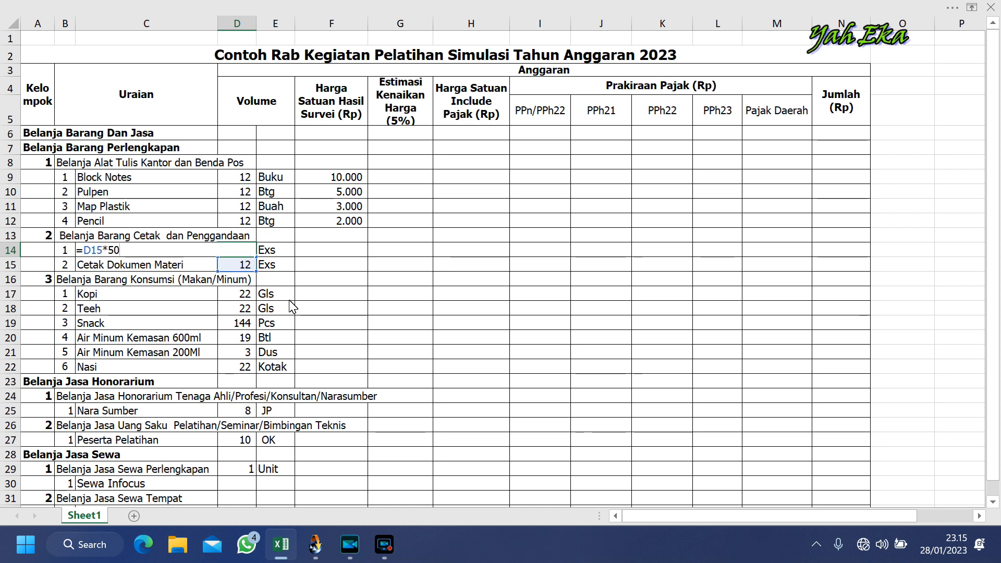
key(Return)
Replace the Foto copy unit with Lbr.
click(269, 252)
key(Delete)
text(Lbr)
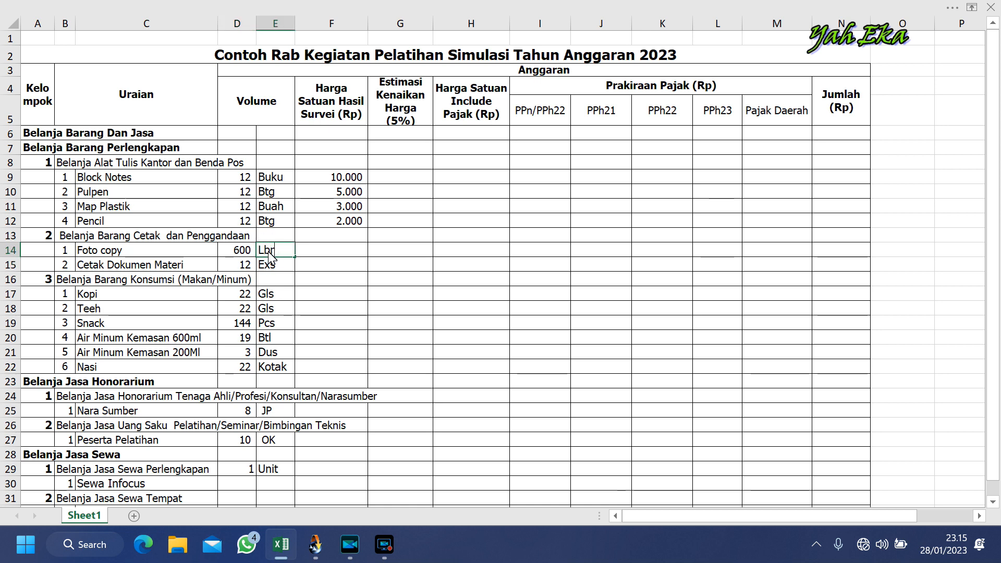
key(Return)
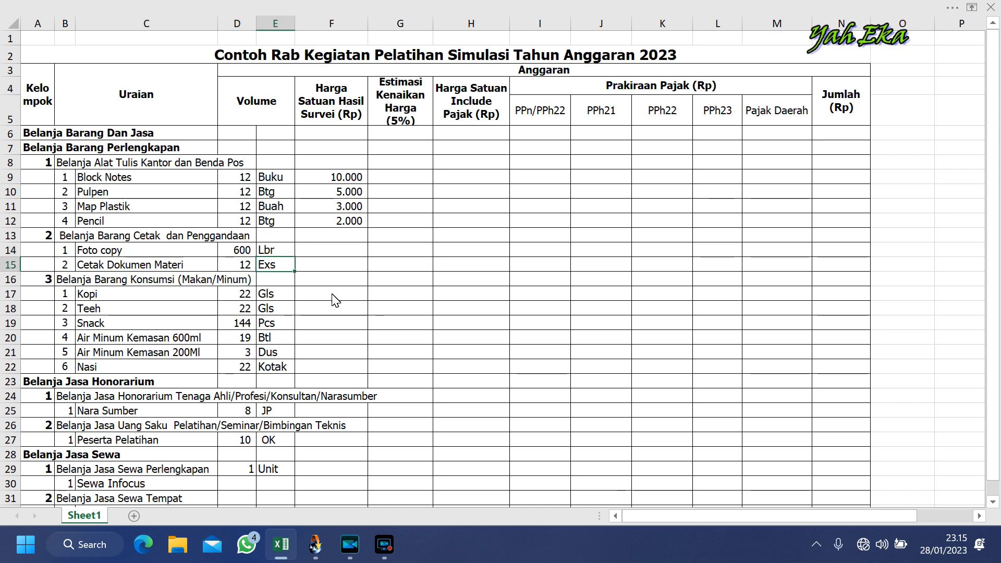
Enter survey unit prices of 500 for Foto copy and 7.000 for Cetak Dokumen Materi.
click(327, 277)
click(327, 251)
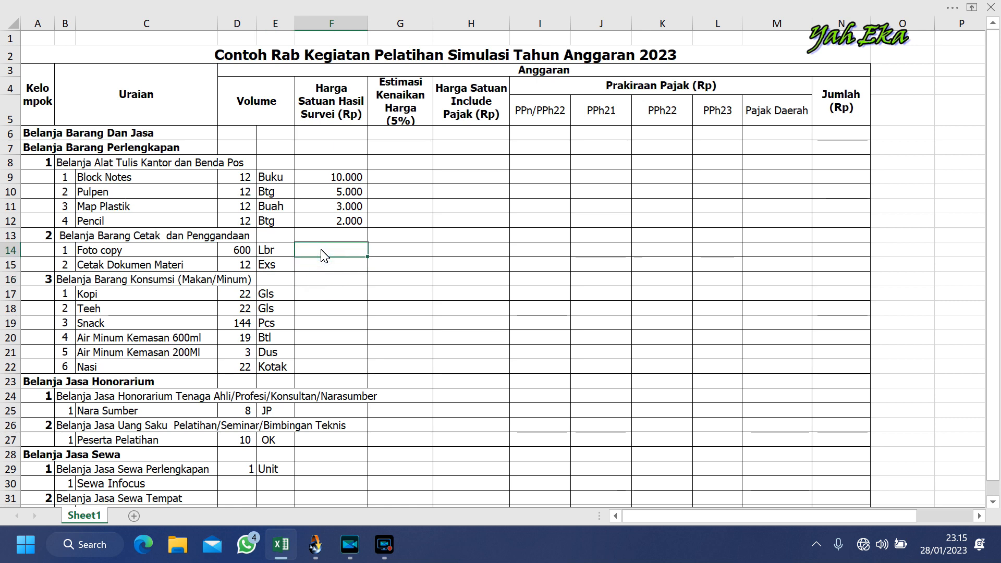
text(500)
click(306, 263)
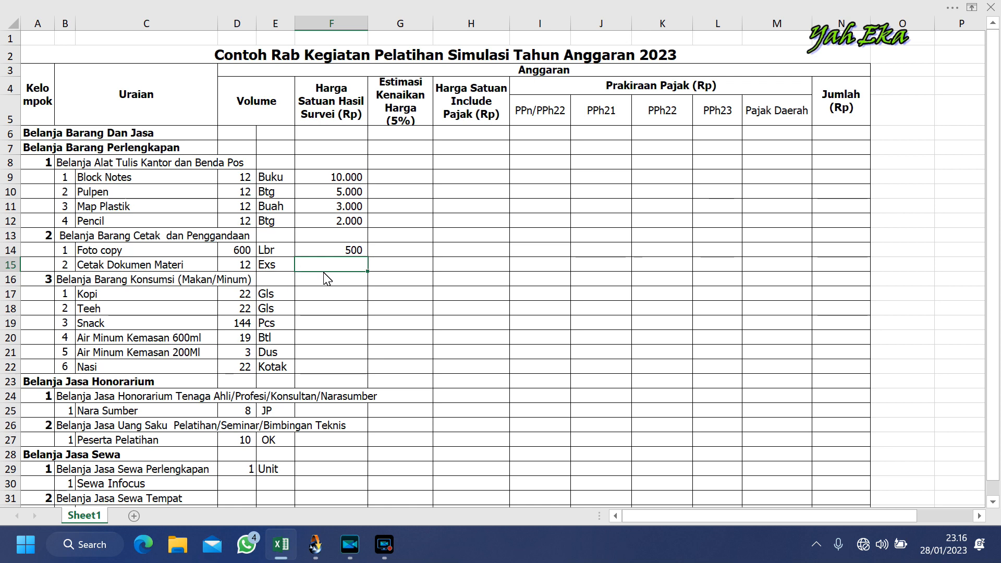
text(000)
key(Return)
Enter a survey unit price of 3.000 for Kopi and fill it down to Teeh.
click(192, 294)
click(337, 293)
text(5000)
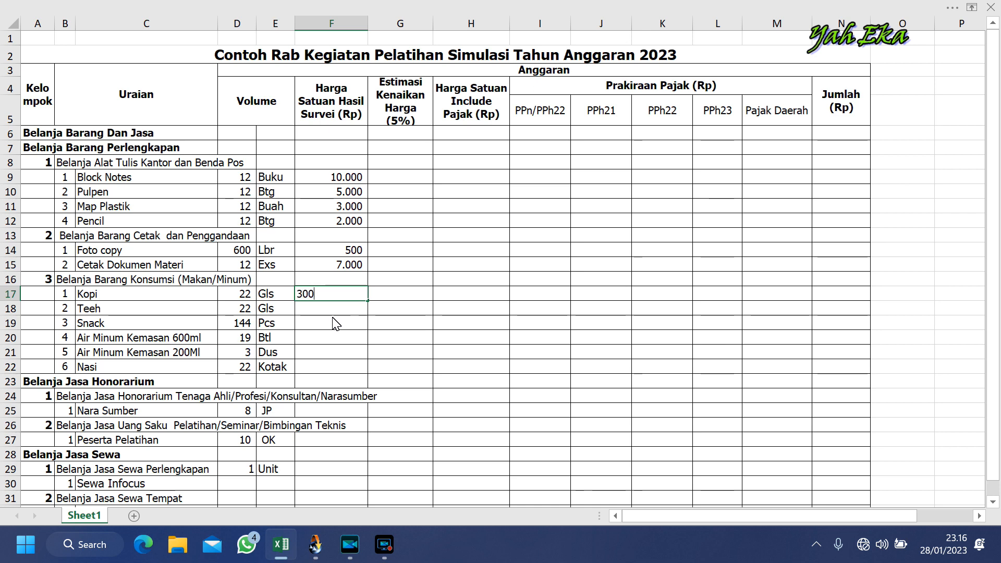
key(Return)
click(342, 293)
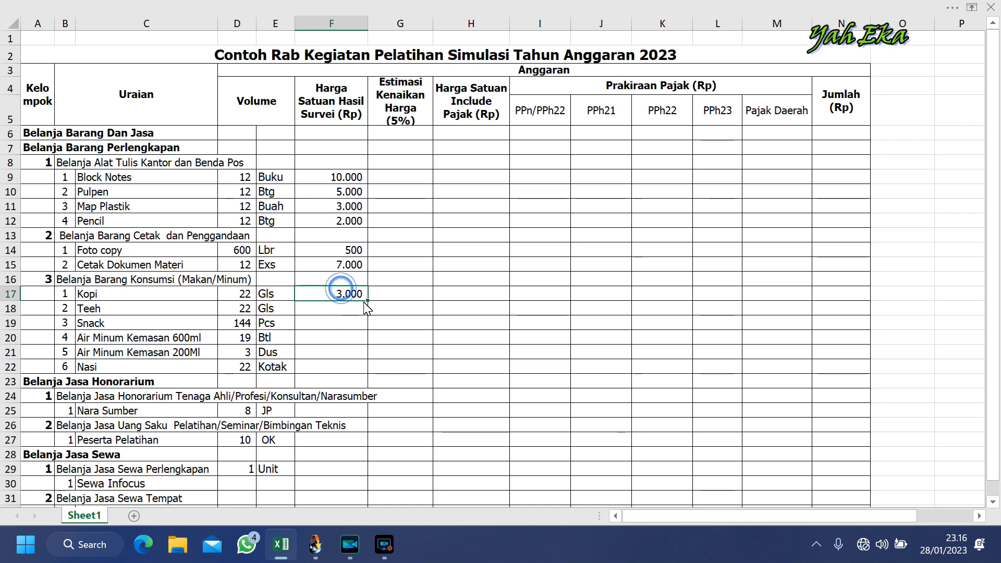
drag(367, 302, 365, 312)
Enter the survey unit prices for Snack 1.000, Air Minum Kemasan 600ml 3.000, Air Minum Kemasan 200Ml 2.000 and Nasi 2.000.
click(315, 327)
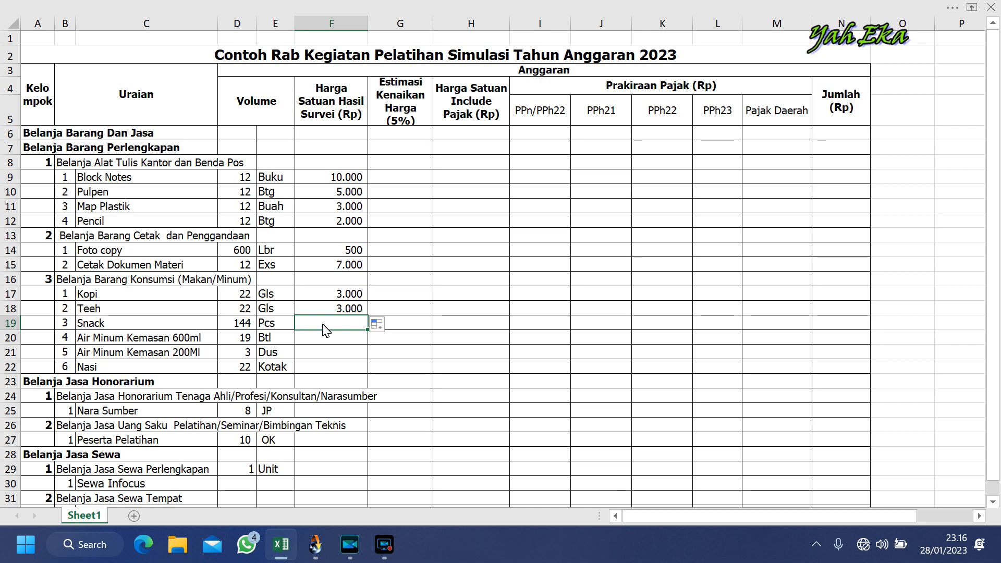
text(1.)
text(000)
key(Return)
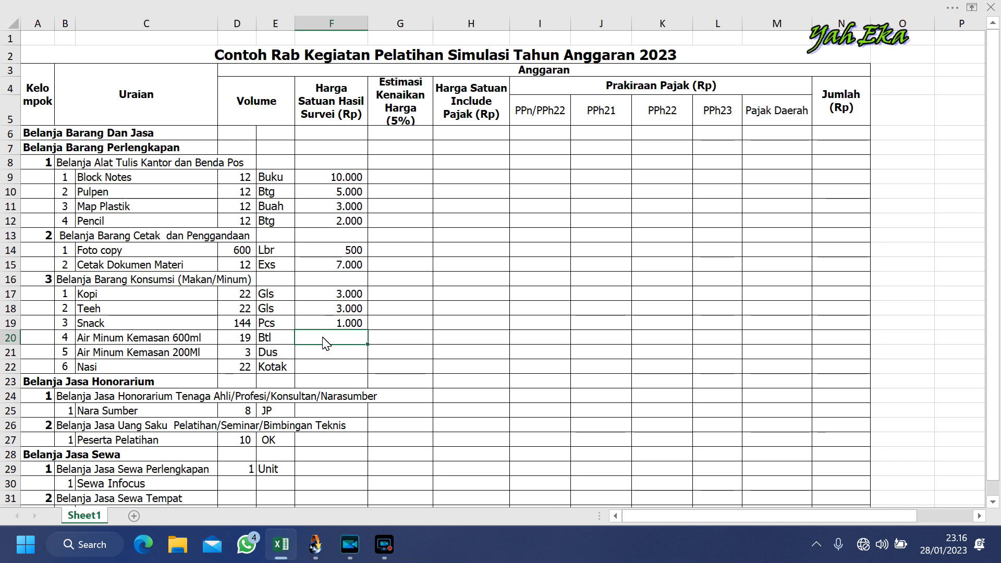
text(3.000)
key(Return)
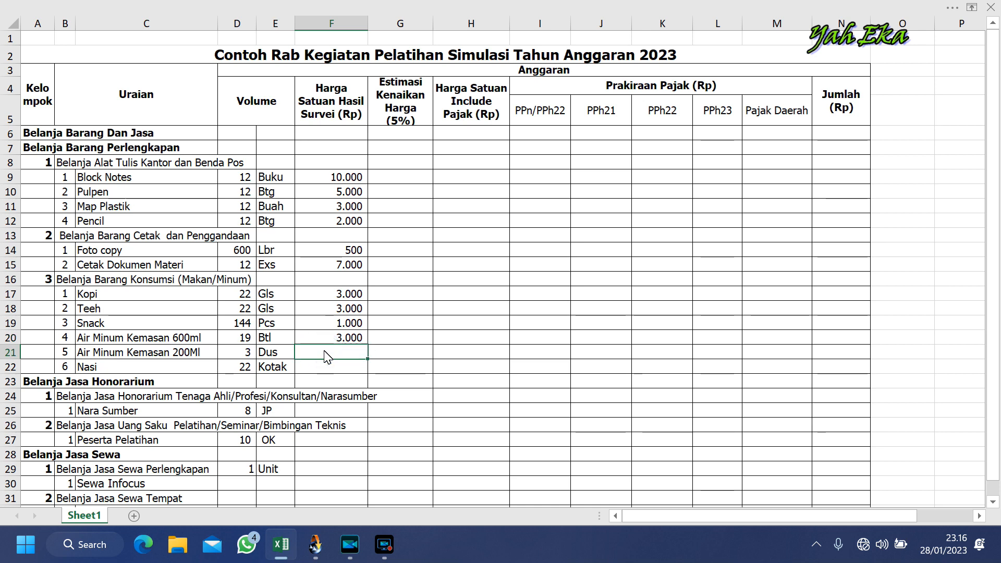
text(2000)
click(320, 367)
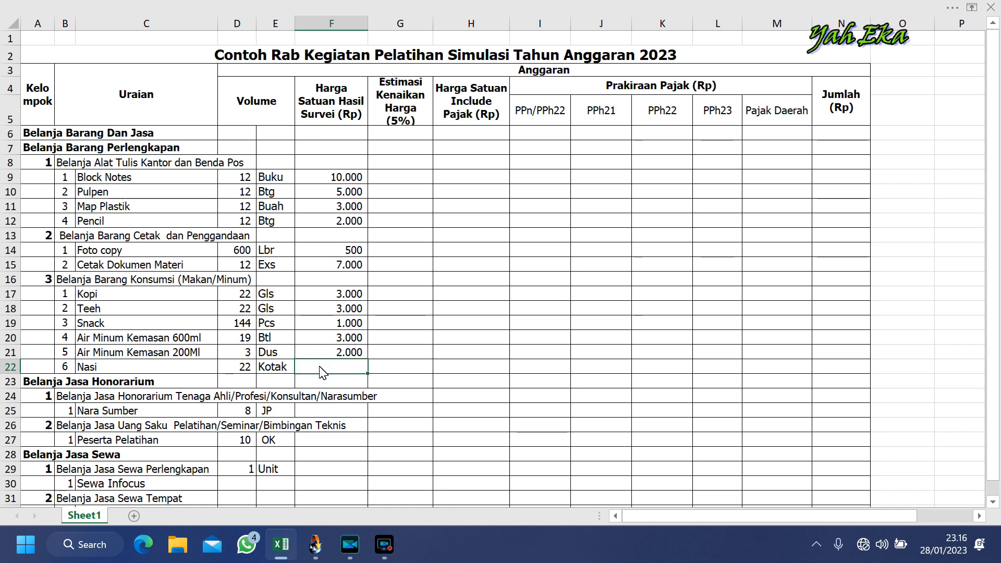
text(000)
click(327, 396)
Enter a survey unit price of 250.000 for Nara Sumber in row 25.
click(327, 425)
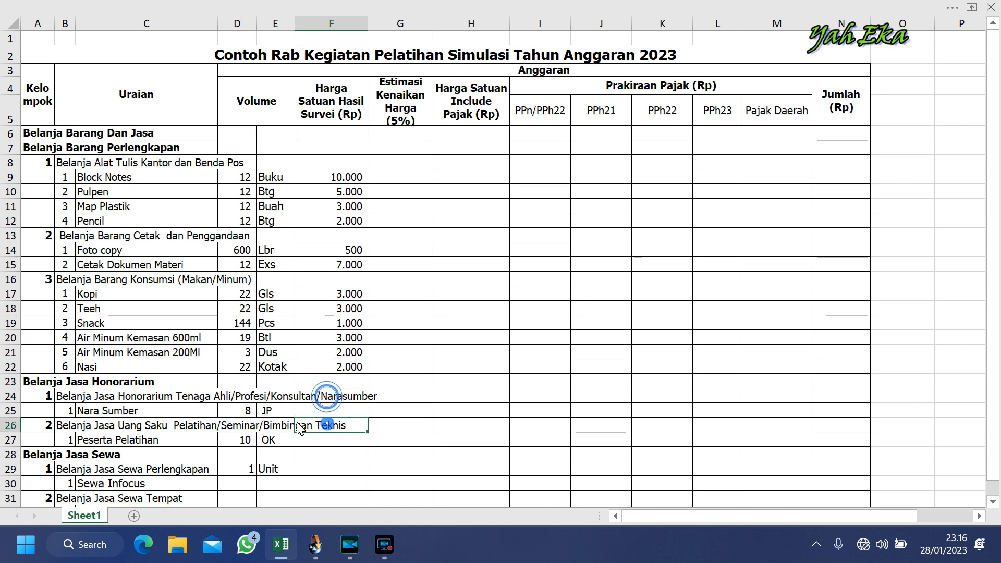
click(266, 411)
click(324, 412)
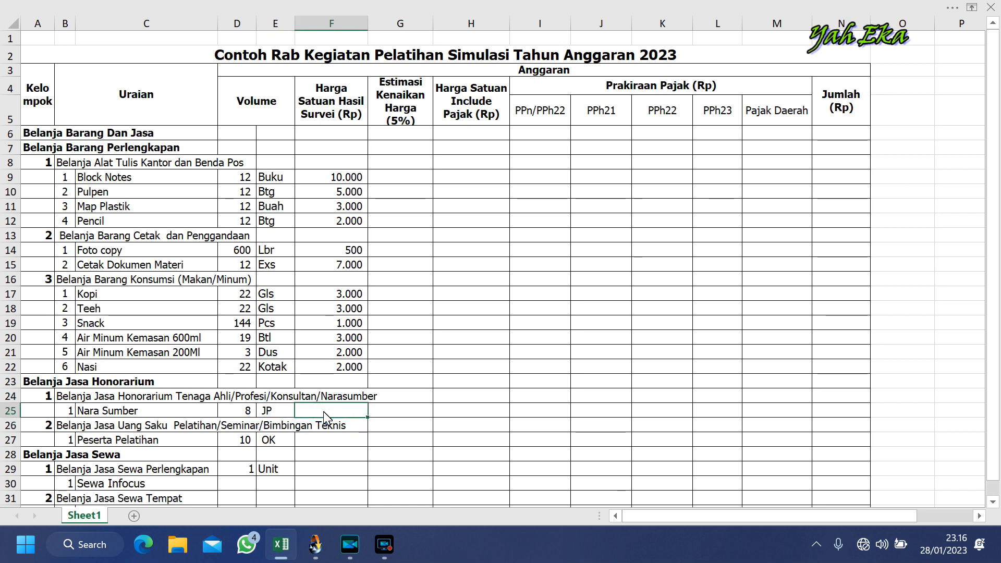
text(25)
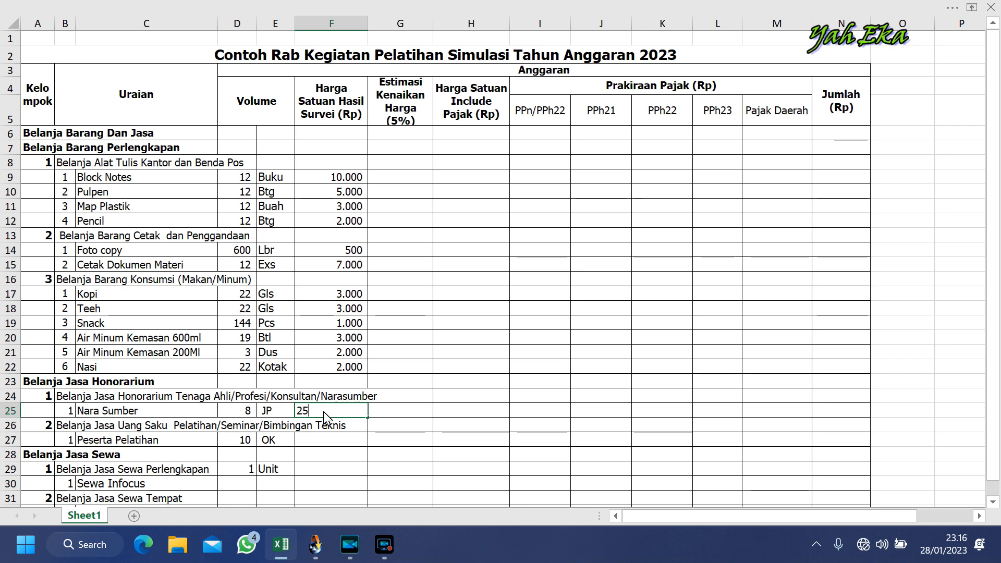
text(0.00)
text(0000)
key(Return)
click(324, 411)
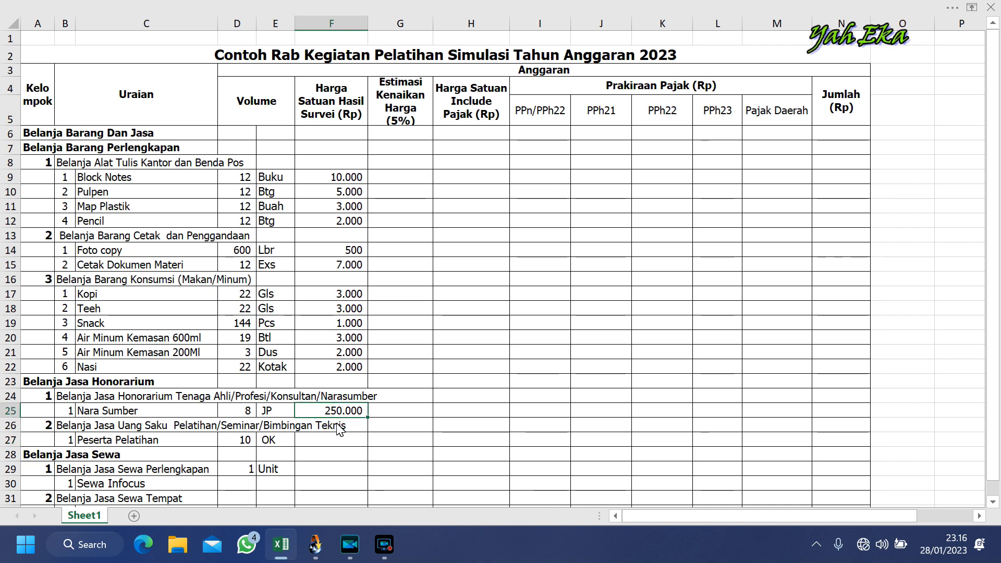
Enter a survey unit price of 100.000 for Peserta Pelatihan in row 27.
scroll(339, 433, down, 3)
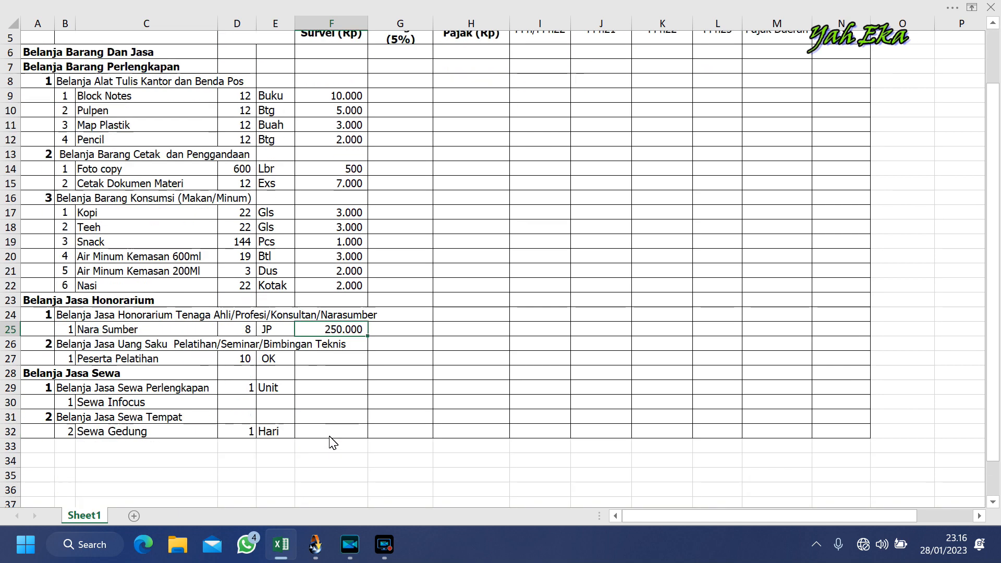
click(312, 272)
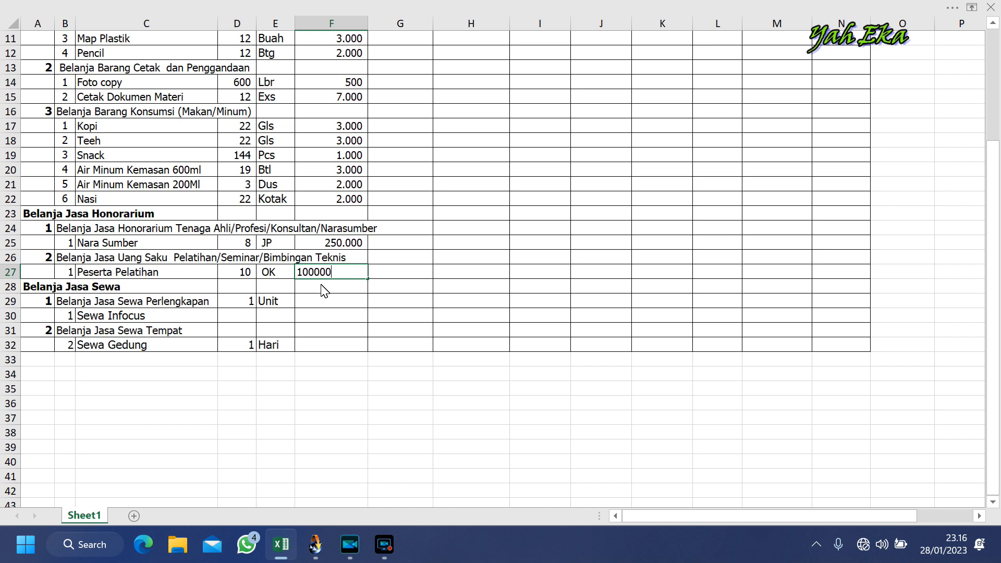
key(Return)
key(Down)
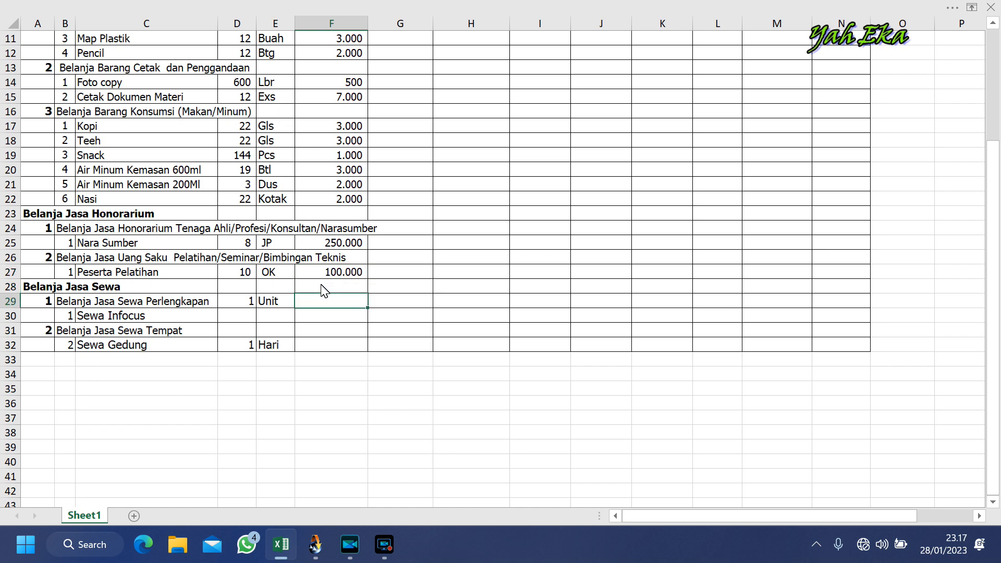
key(Down)
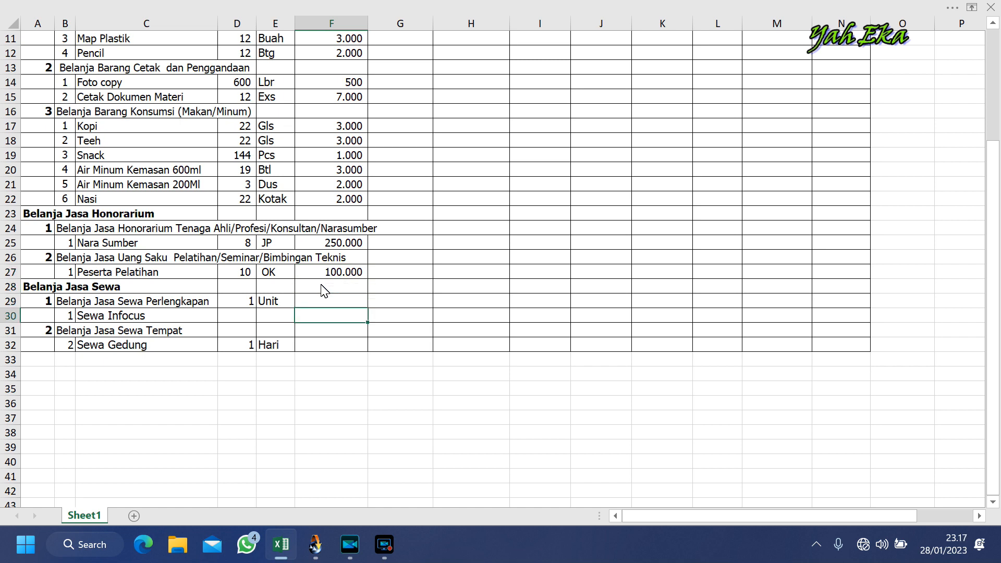
Enter 1 Unit for Sewa Infocus in row 30 and clear the volume and unit from the Belanja Jasa Sewa Perlengkapan heading row.
drag(235, 302, 276, 303)
click(245, 315)
text(1)
click(290, 306)
drag(294, 308, 295, 326)
click(249, 302)
key(Delete)
click(269, 305)
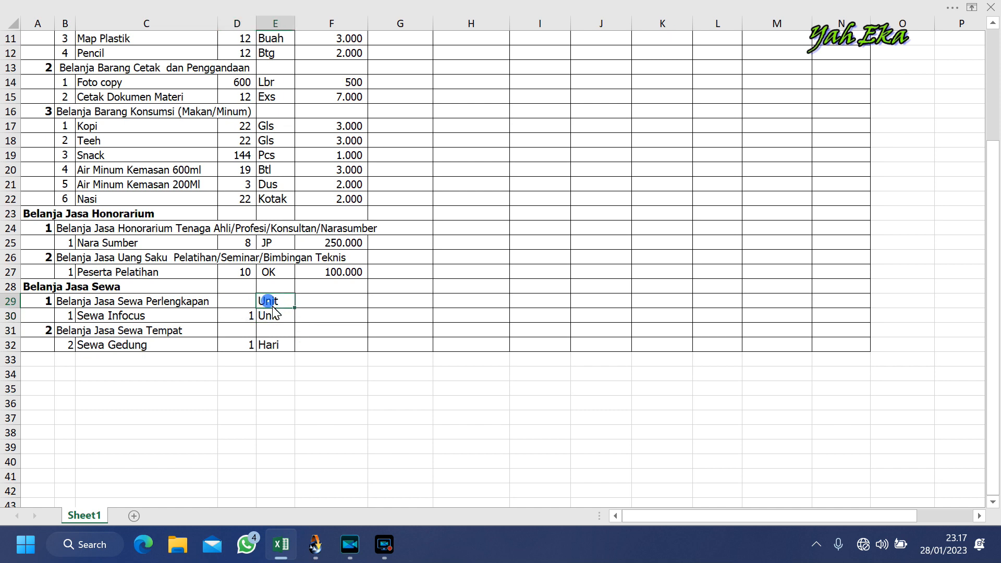
key(Delete)
Enter survey unit prices of 300.000 for Sewa Infocus and 750.000 for Sewa Gedung.
click(317, 317)
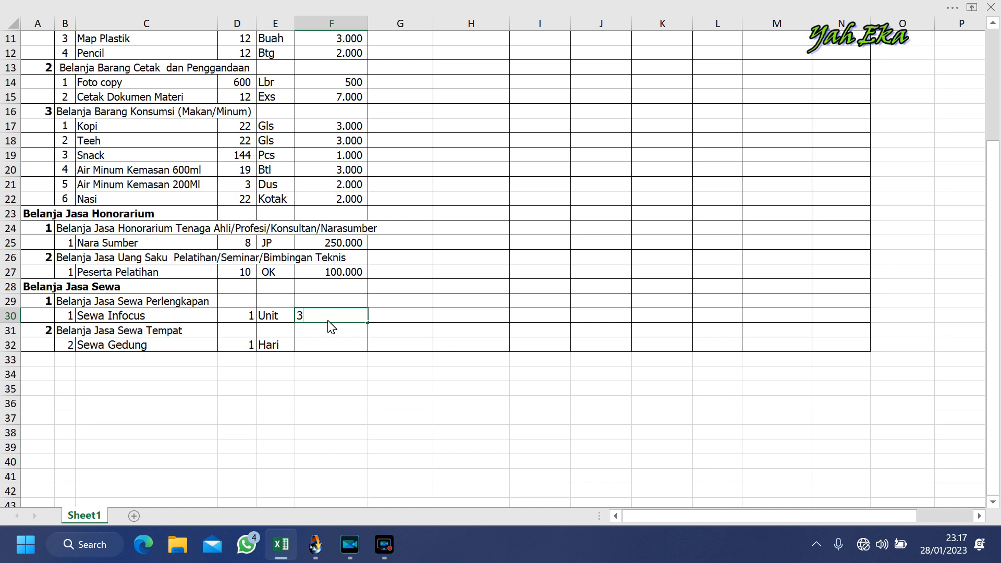
text(300.000)
key(Return)
key(Return)
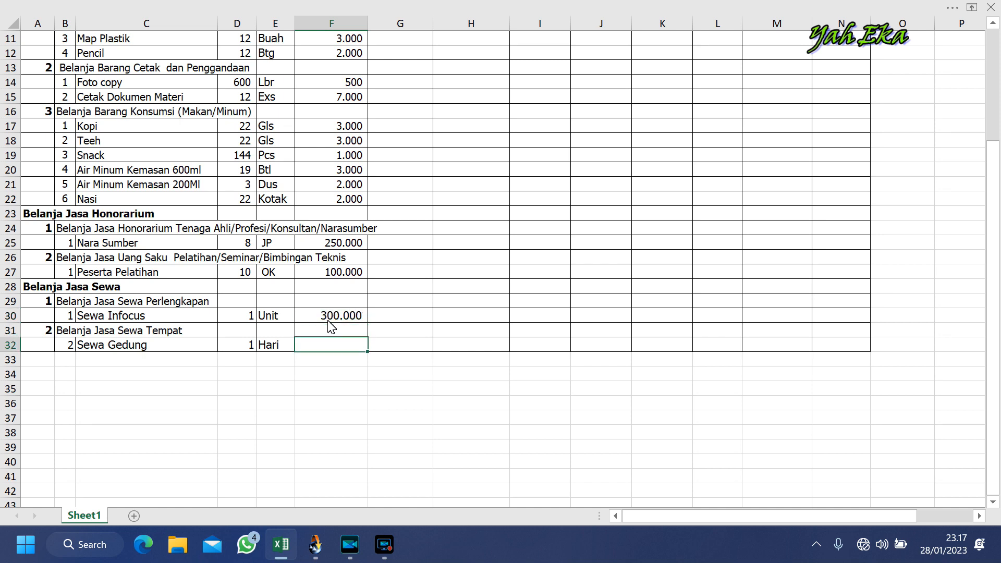
text(750.000)
key(Return)
Enter the formula =F9*100/95 in the Estimasi Kenaikan Harga cell for Block Notes (G9) and check it.
scroll(358, 247, up, 4)
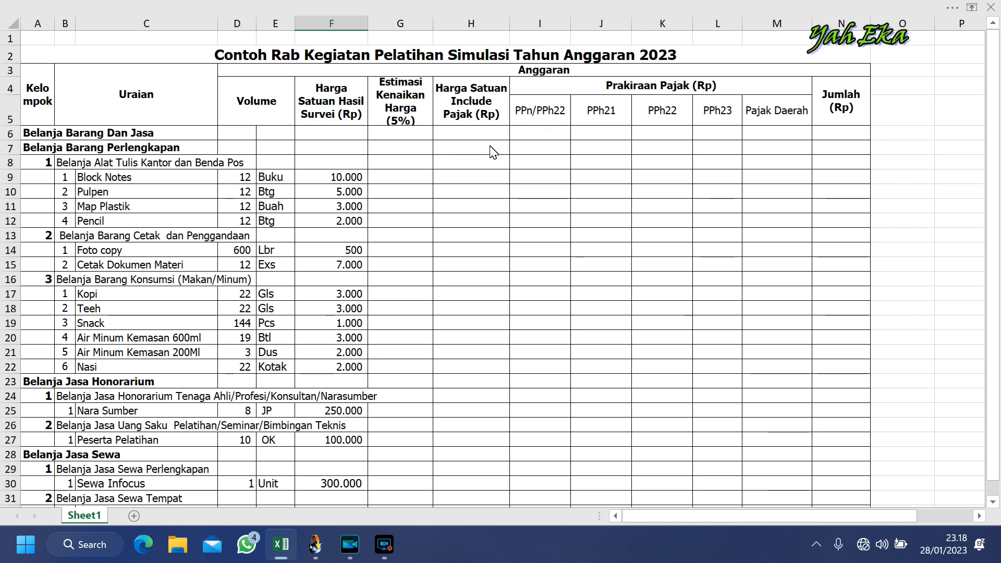
click(405, 178)
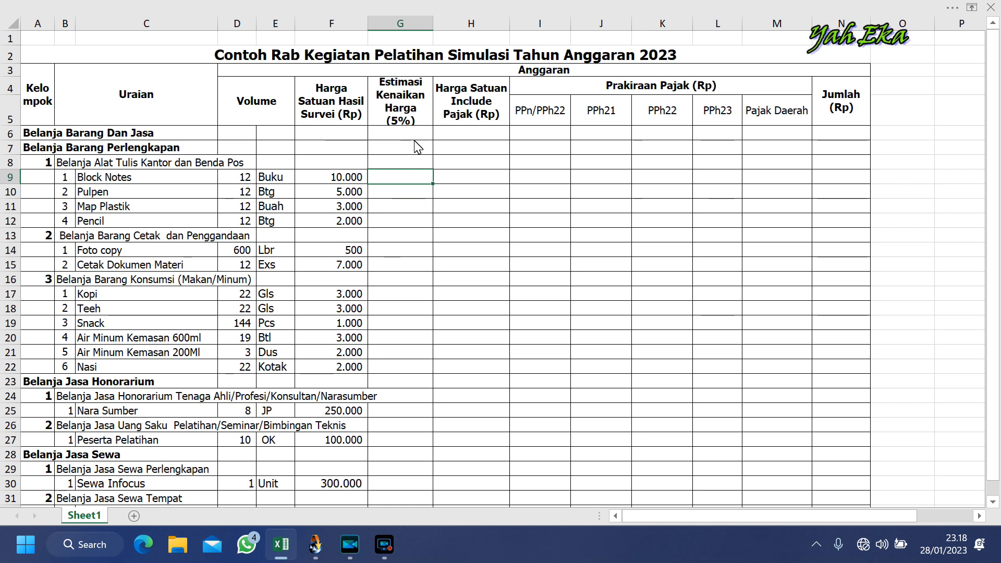
click(390, 178)
text(=)
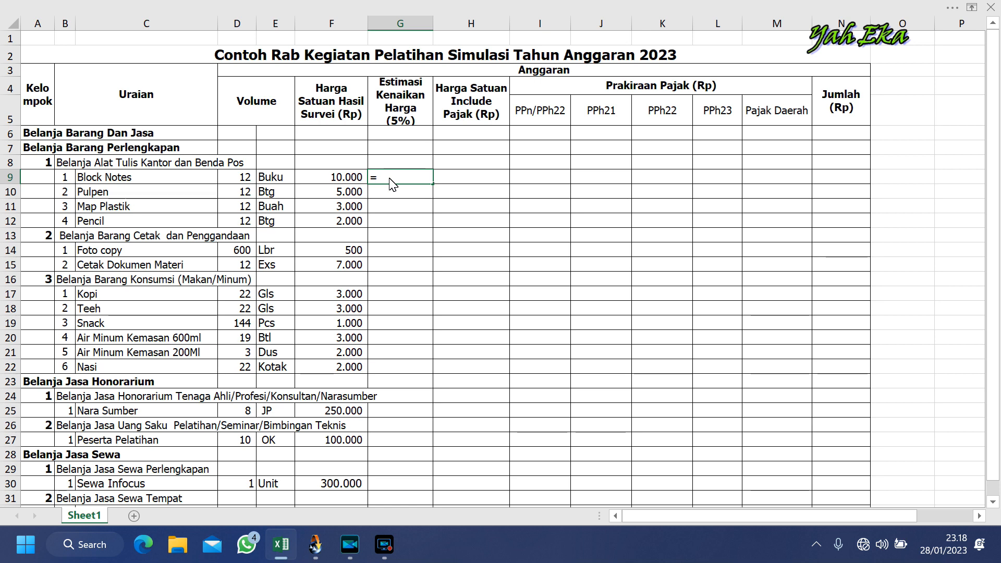
click(343, 178)
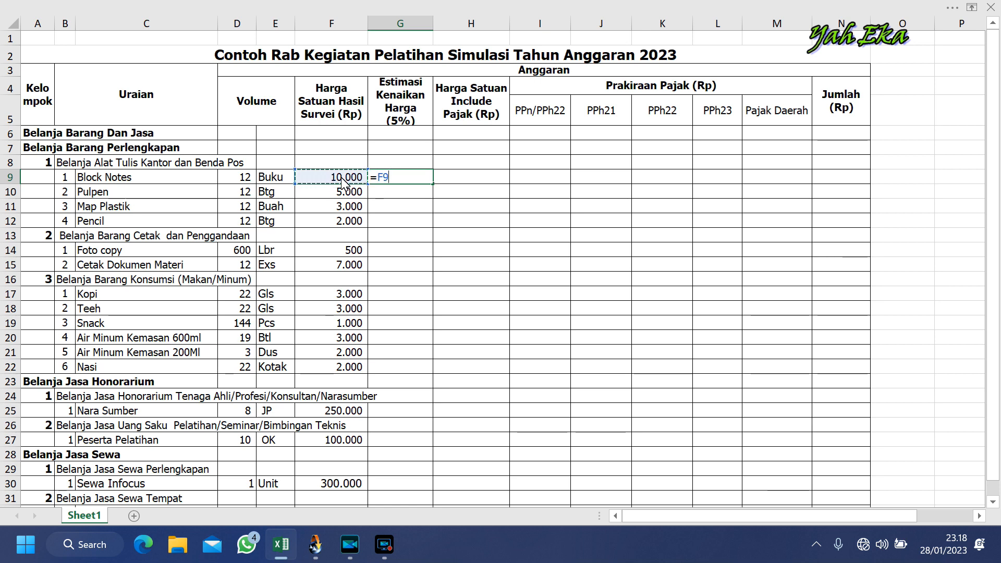
text(?)
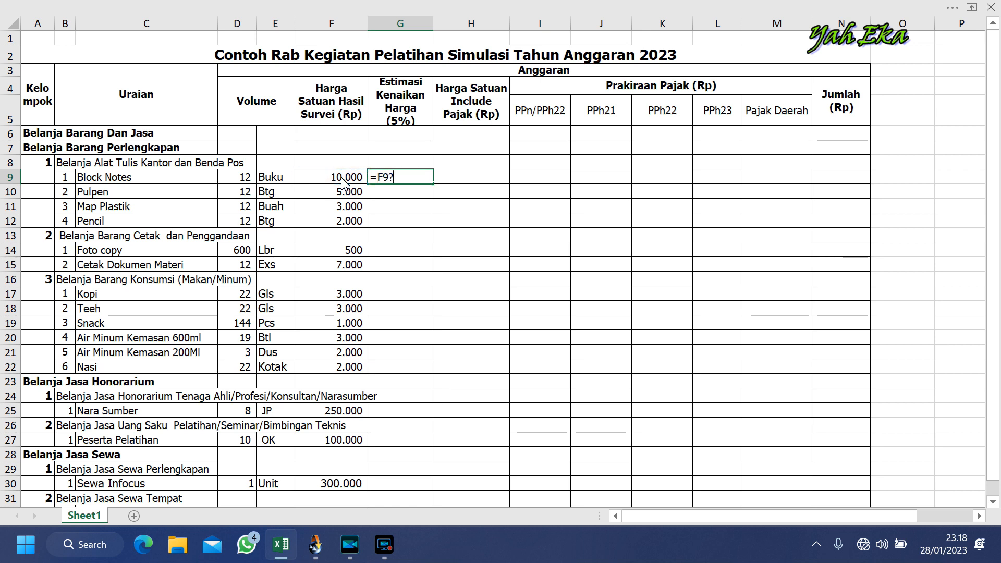
key(BackSpace)
key(BackSpace)
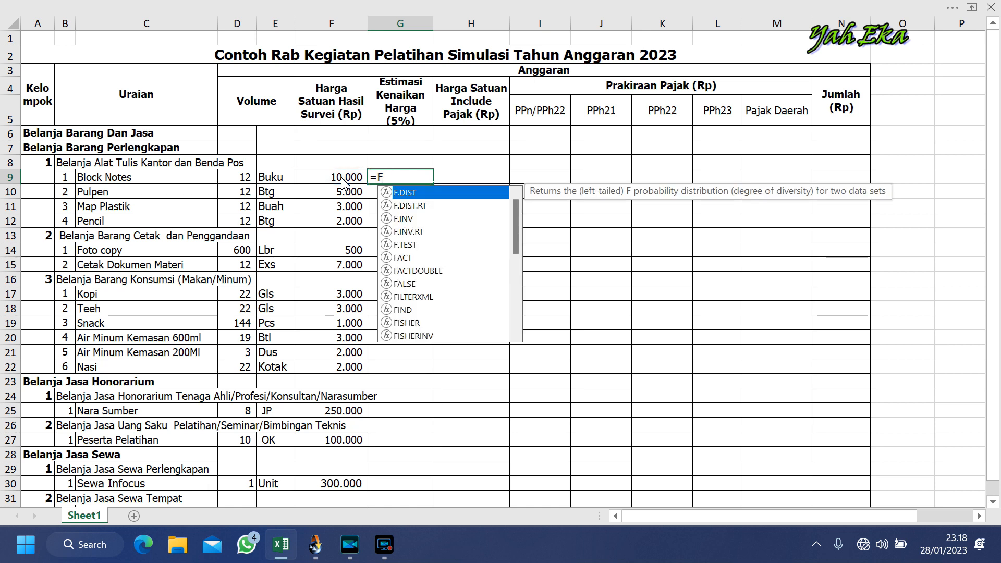
key(BackSpace)
click(342, 177)
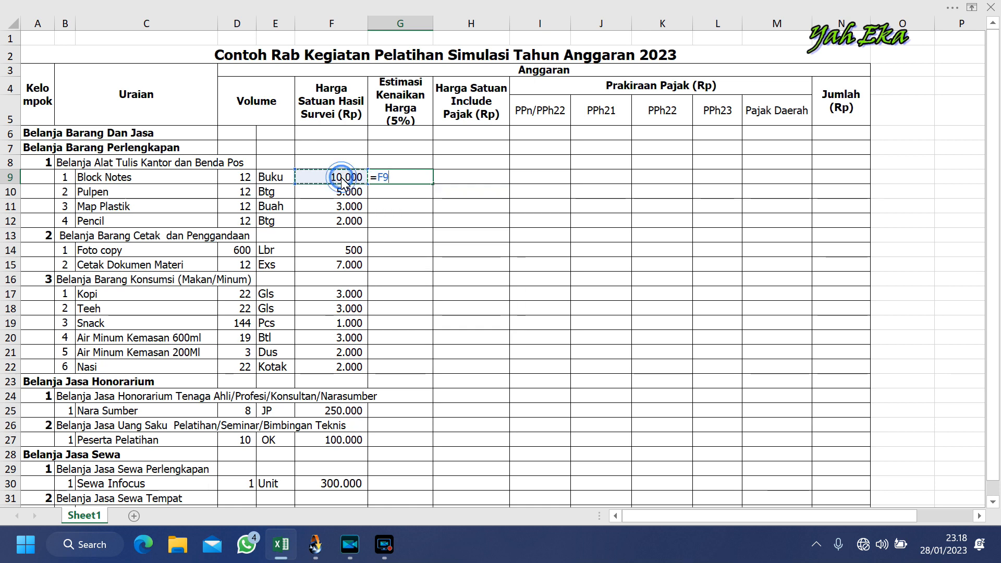
text(*100/)
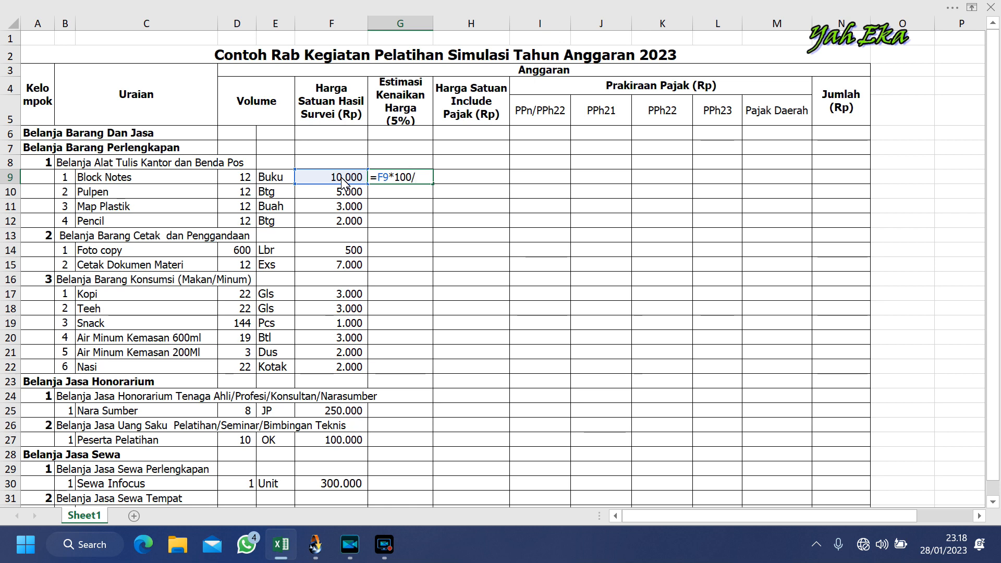
text(95)
key(Return)
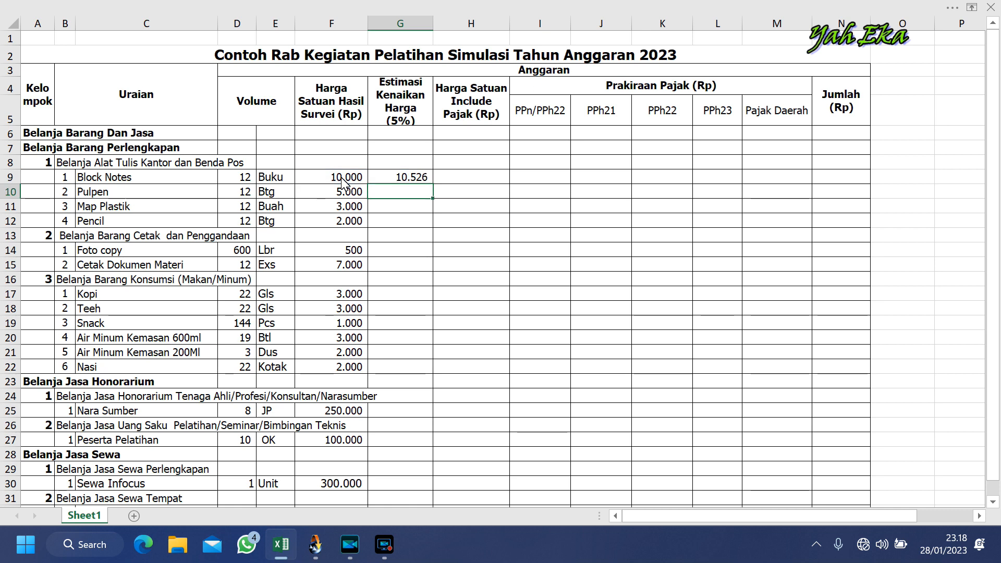
double_click(395, 176)
key(Return)
click(404, 221)
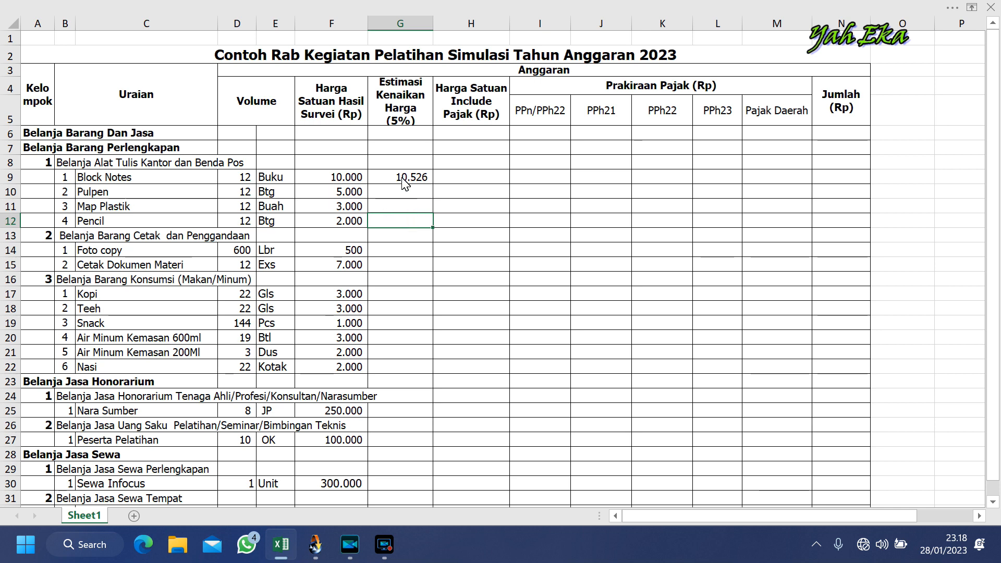
Change the Block Notes price increase formula in G9 to =F9/100*5.
double_click(402, 177)
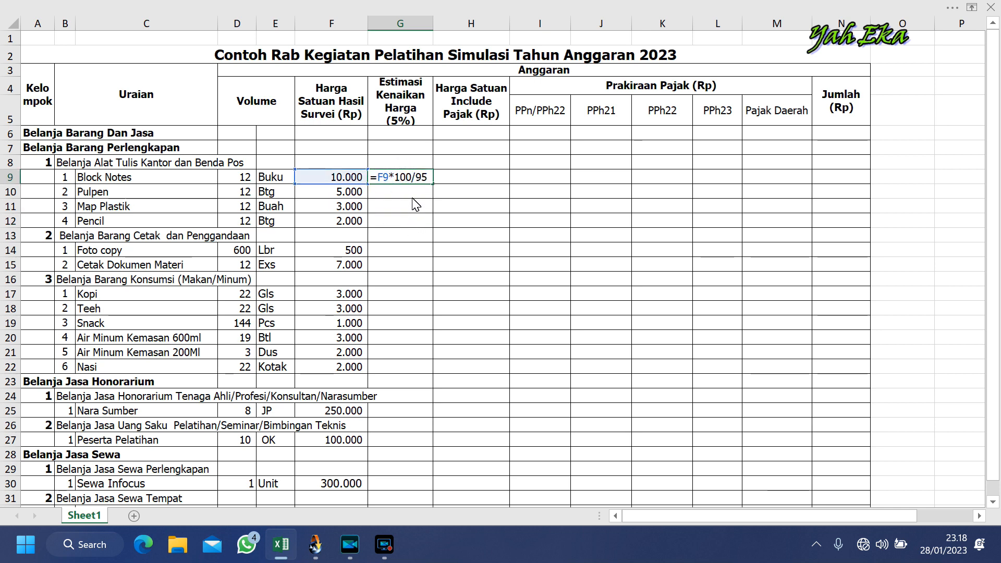
click(397, 177)
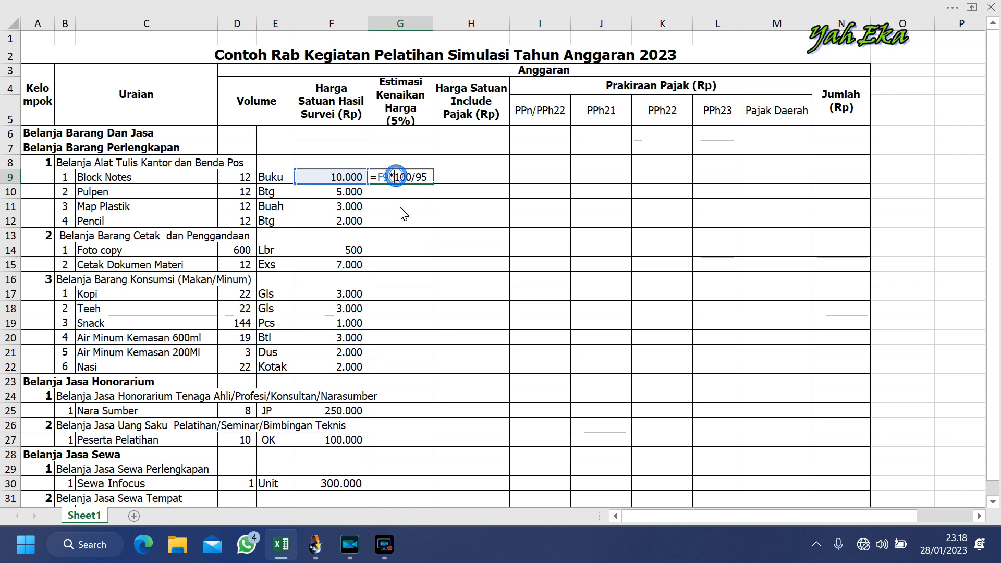
key(BackSpace)
text(/)
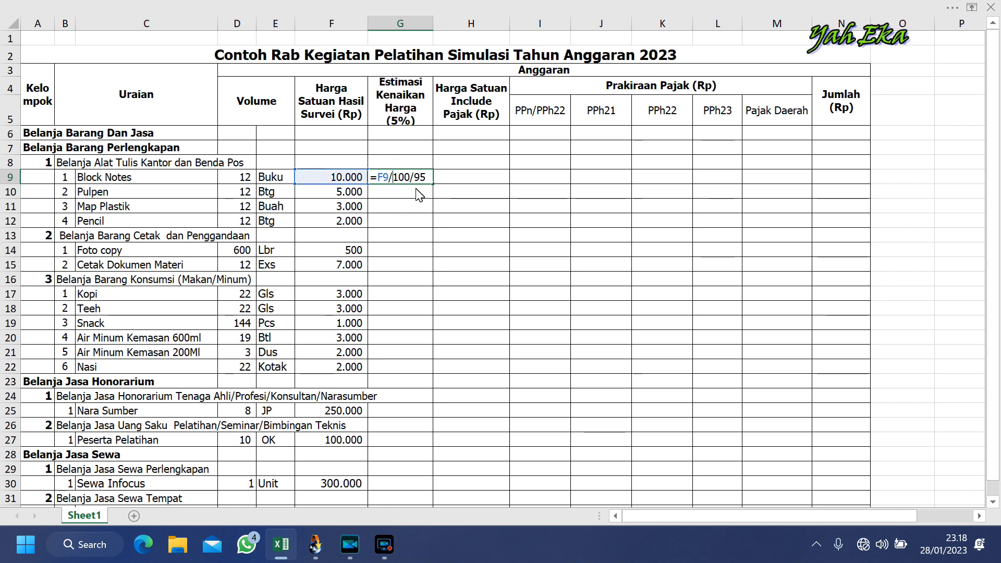
click(421, 177)
key(BackSpace)
key(BackSpace)
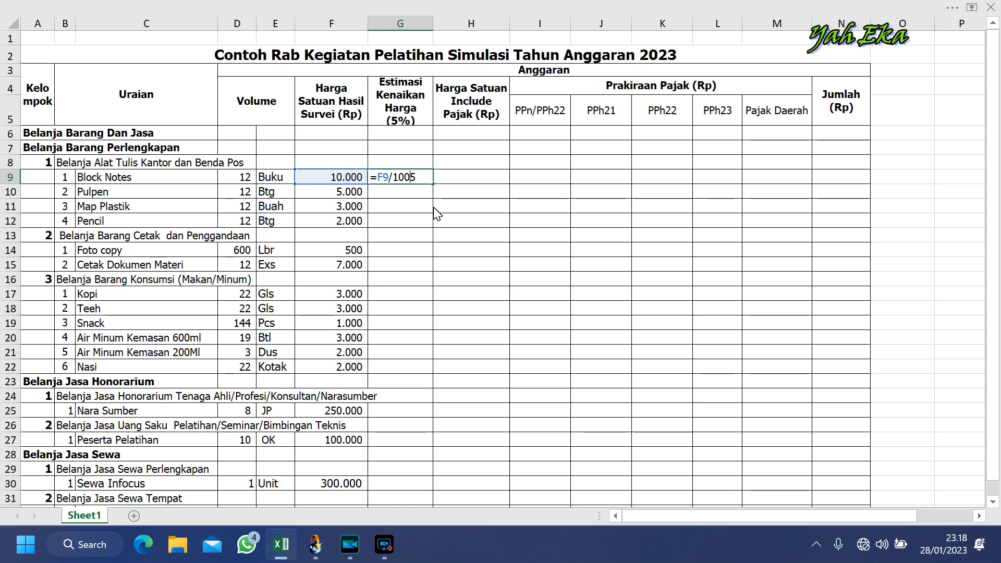
text(*)
key(Return)
Add the survey price in F9 to the end of the G9 formula so it gives the price including the 5% increase.
click(399, 235)
double_click(399, 178)
click(423, 177)
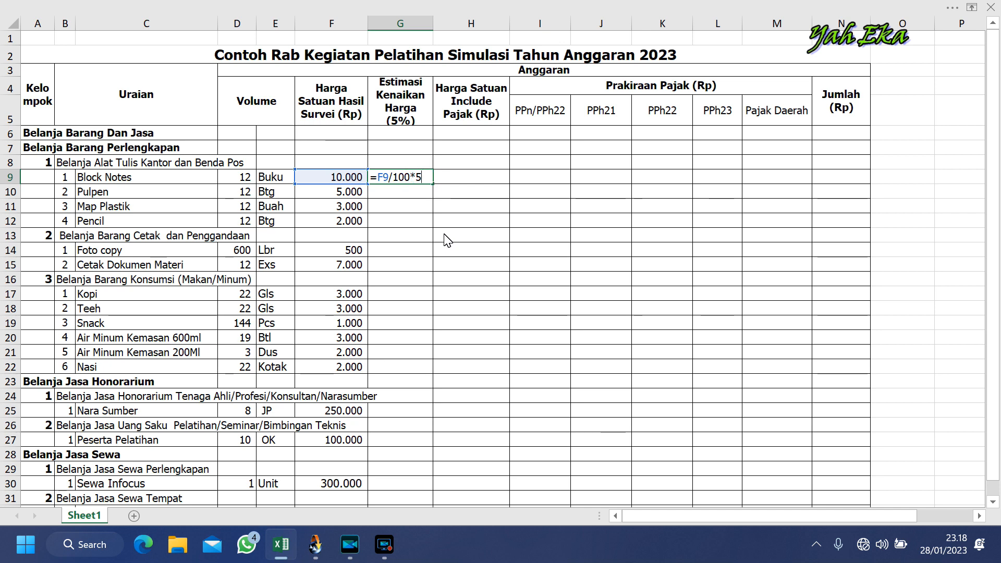
click(342, 179)
key(Return)
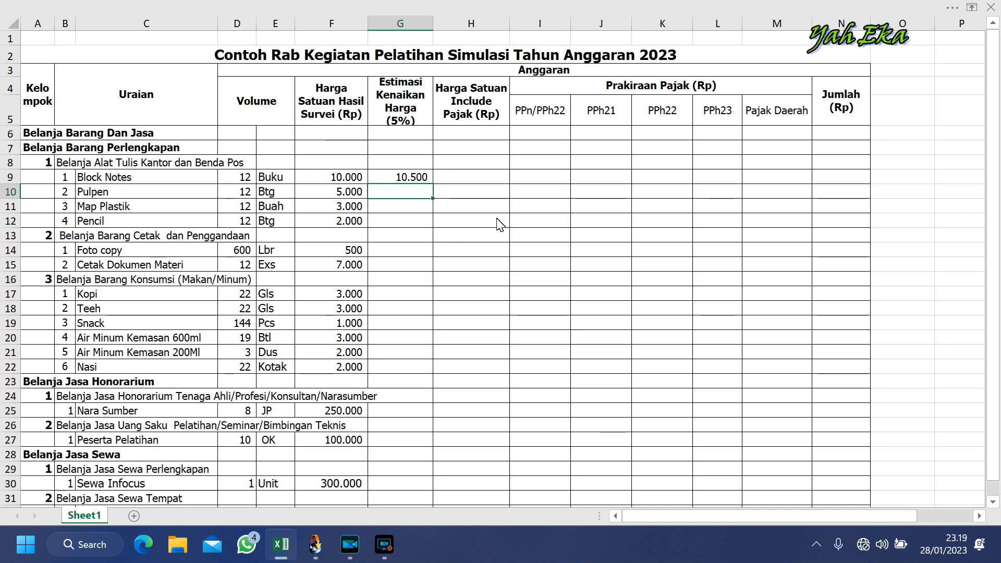
Fill the G9 formula down the Estimasi Kenaikan Harga column to Sewa Gedung in row 32 and check the last cell.
click(393, 178)
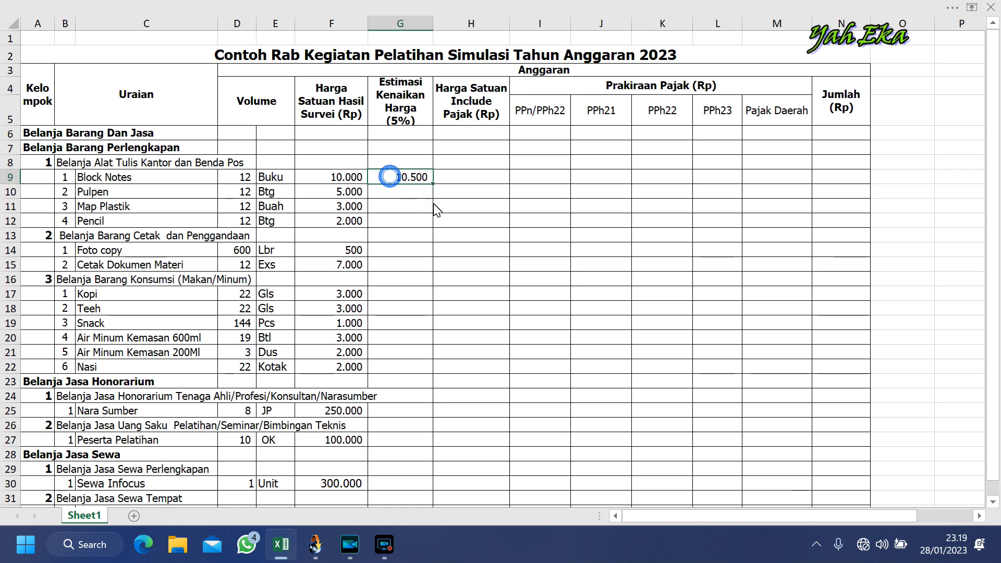
double_click(433, 181)
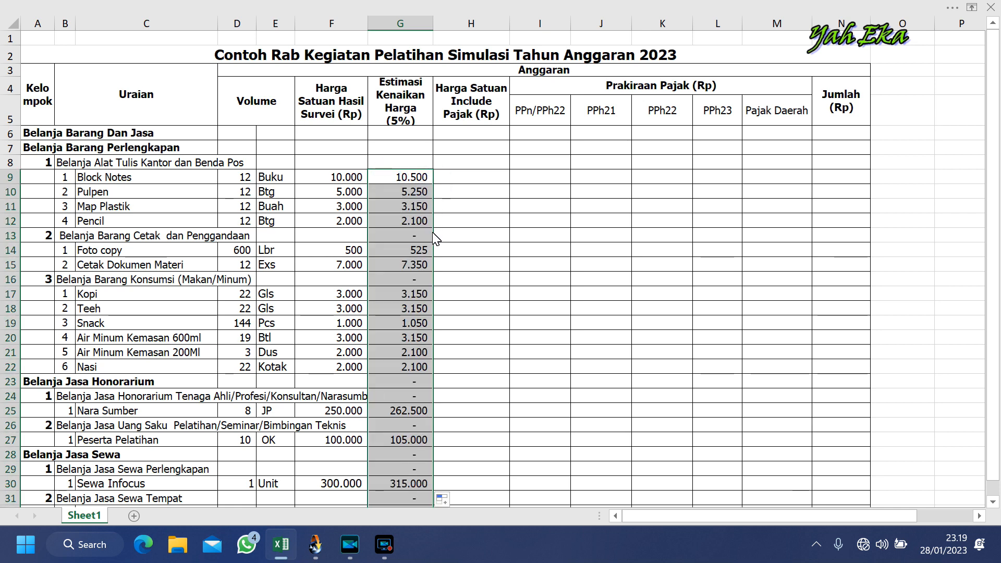
scroll(425, 256, down, 3)
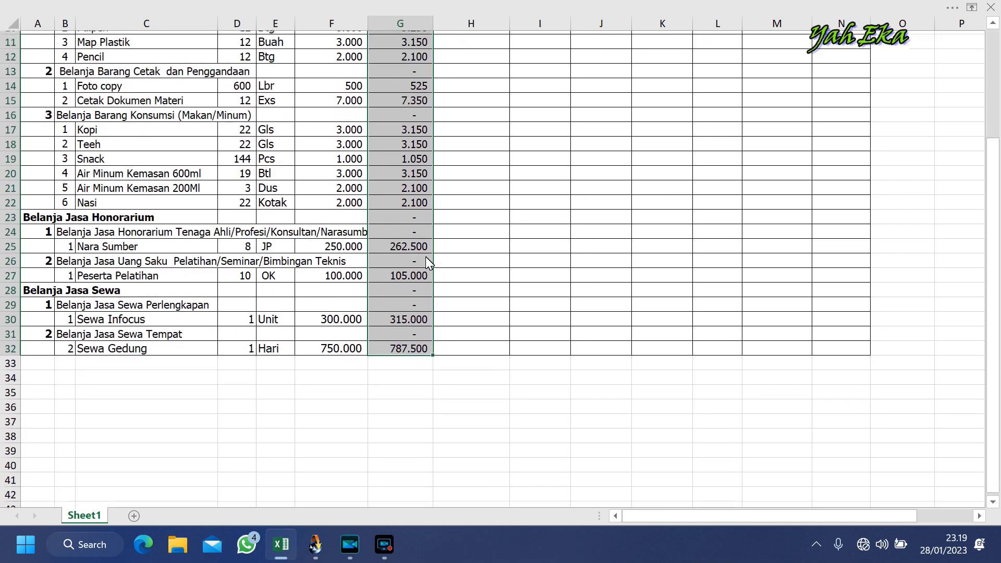
double_click(406, 344)
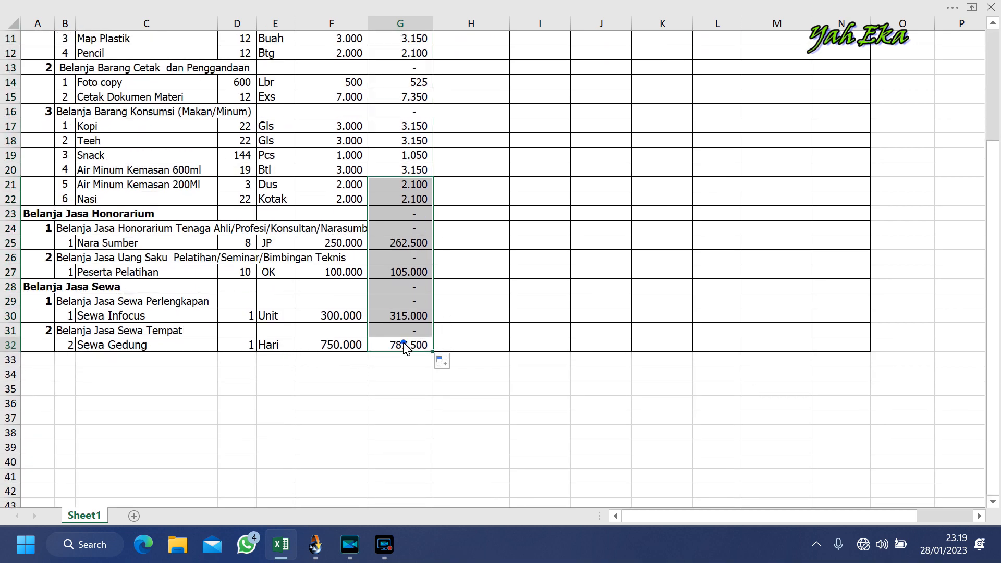
key(Return)
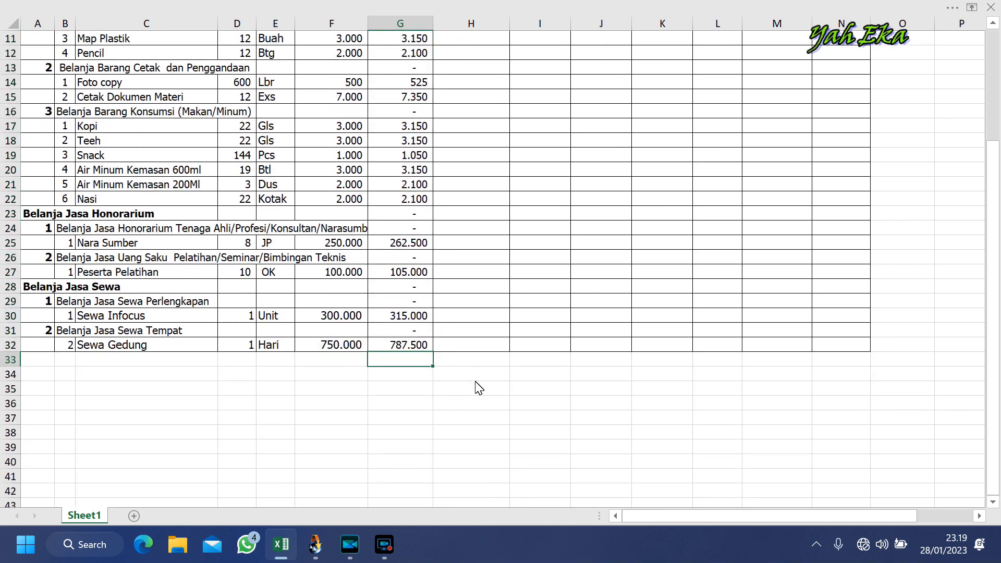
Clear the Estimasi Kenaikan Harga formulas from the honorarium and rental heading rows 23, 24, 26, 28, 29 and 31.
click(415, 215)
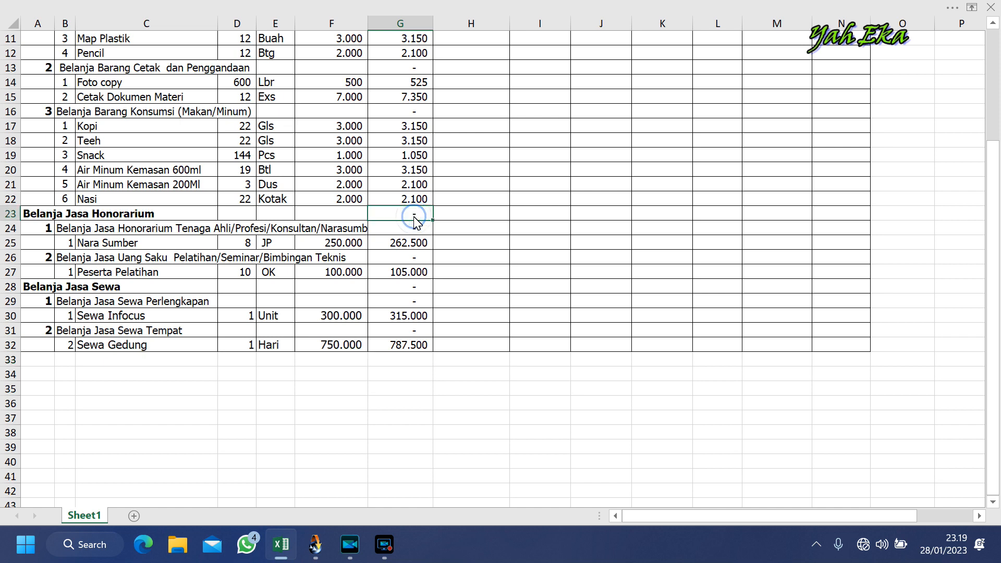
click(422, 230)
key(Delete)
click(414, 259)
key(Delete)
click(412, 287)
key(Delete)
click(413, 302)
key(Delete)
click(414, 331)
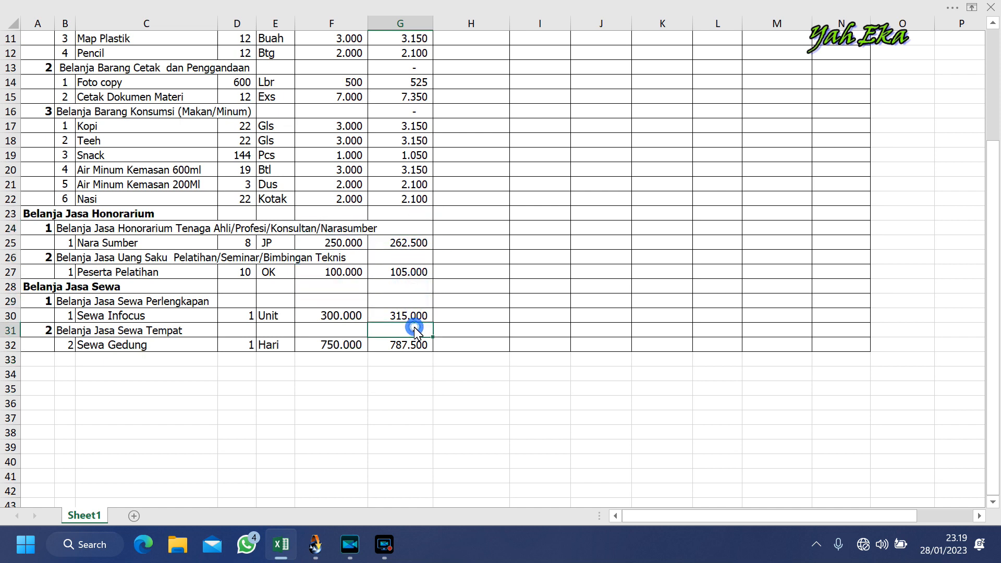
key(Delete)
Clear the Estimasi Kenaikan Harga formulas from the Belanja Barang Cetak and Belanja Barang Konsumsi heading rows 13 and 16.
click(478, 258)
scroll(433, 259, up, 2)
scroll(431, 254, up, 2)
double_click(416, 240)
key(Delete)
double_click(417, 283)
key(Delete)
click(458, 316)
click(420, 395)
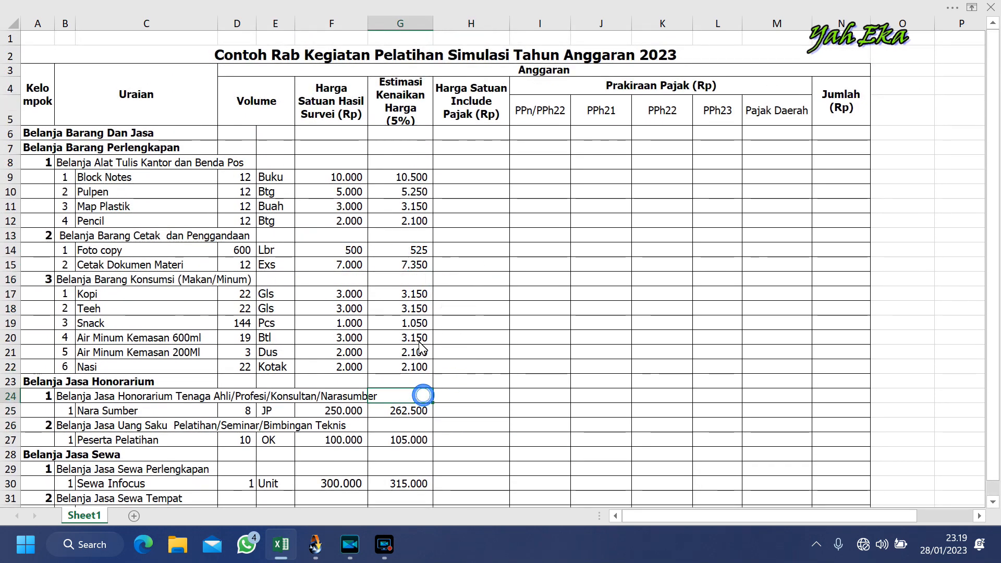
scroll(420, 395, down, 3)
scroll(365, 263, up, 3)
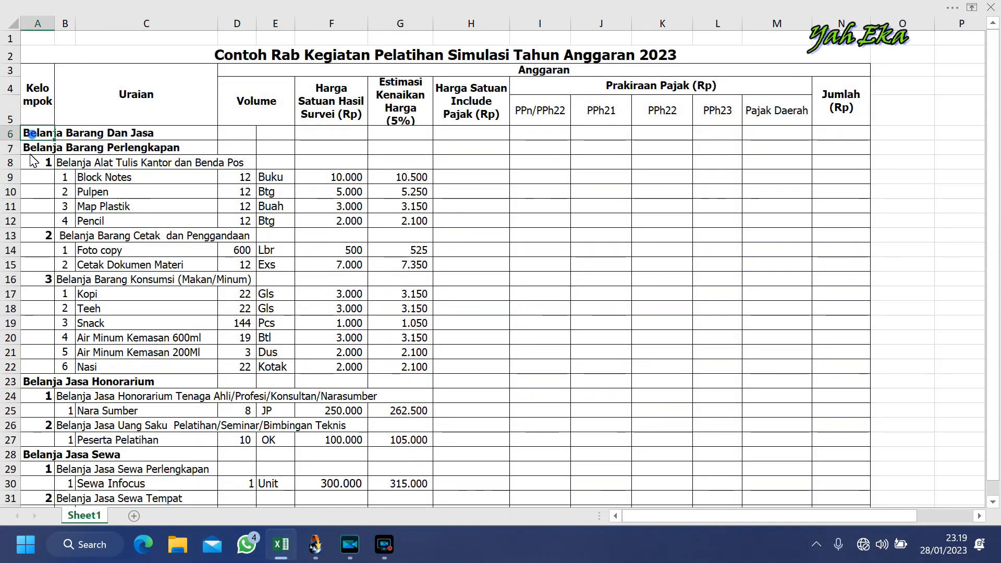
Review the expense items and the still empty Harga Satuan Include Pajak and Prakiraan Pajak columns for Block Notes.
click(79, 178)
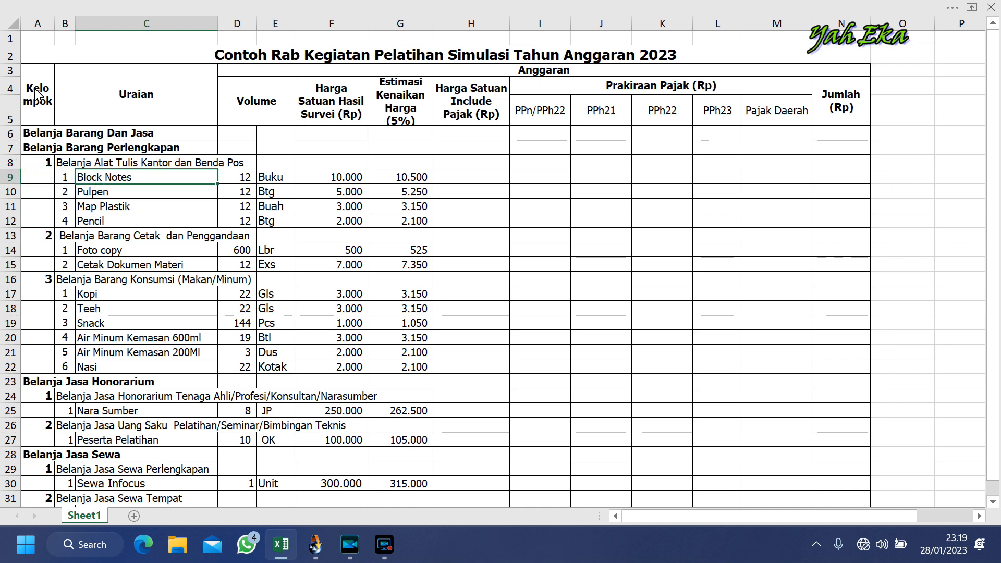
click(53, 210)
click(88, 270)
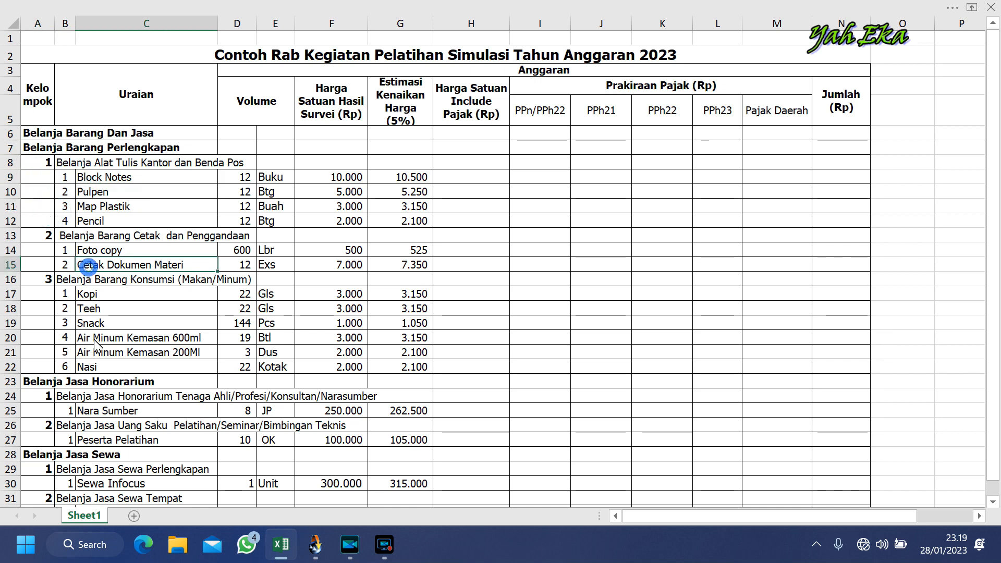
scroll(96, 360, down, 4)
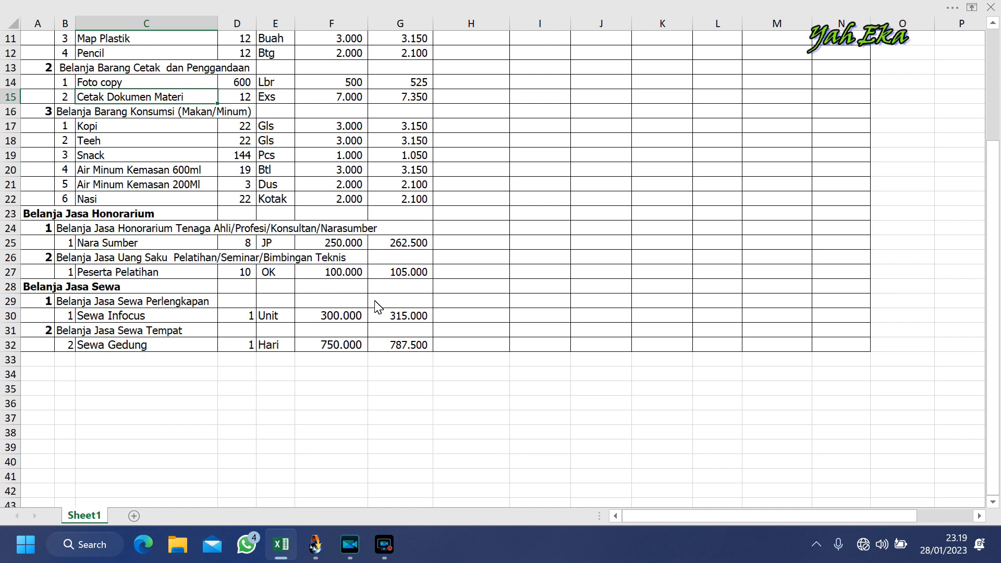
scroll(415, 254, up, 4)
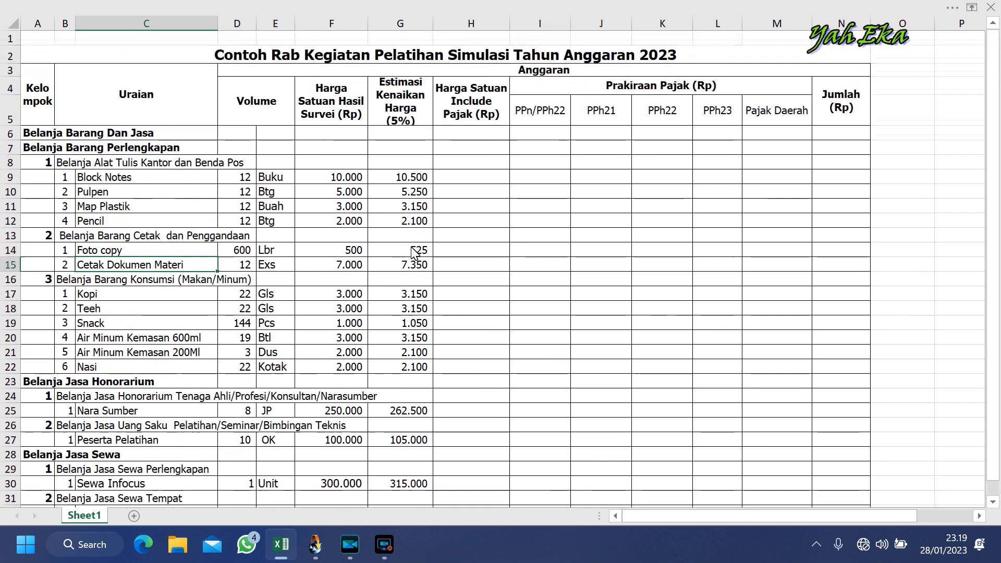
click(395, 161)
click(461, 119)
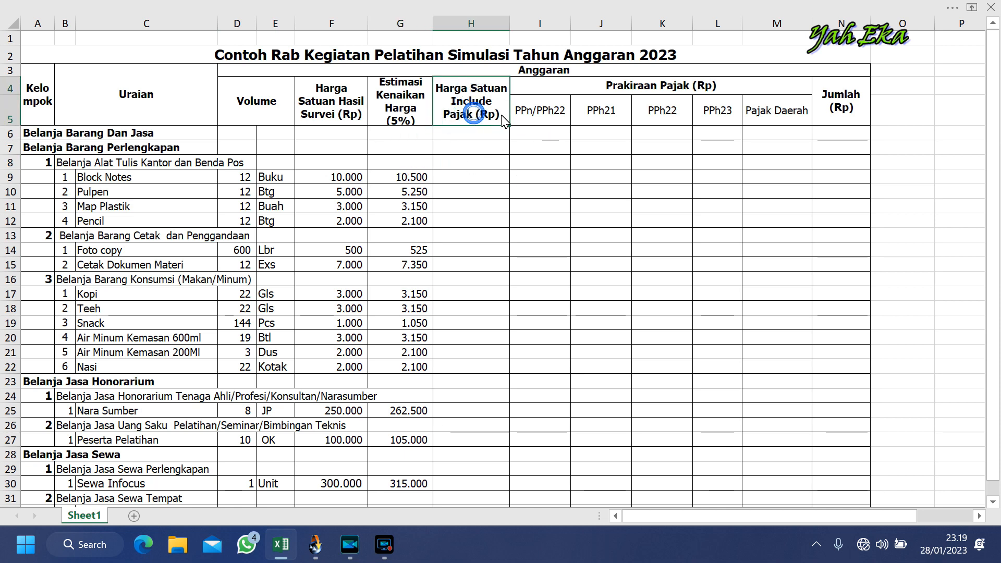
click(460, 181)
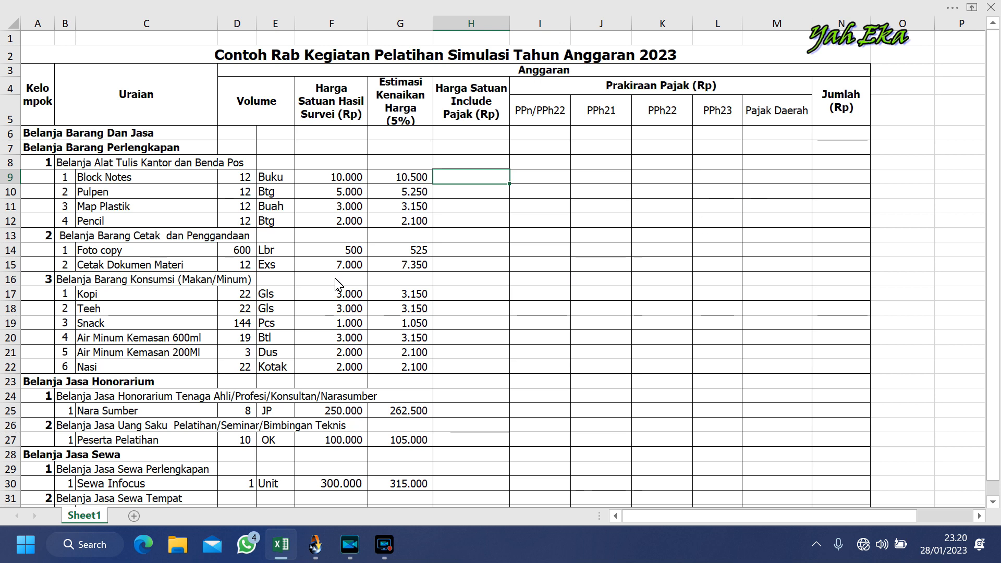
click(92, 174)
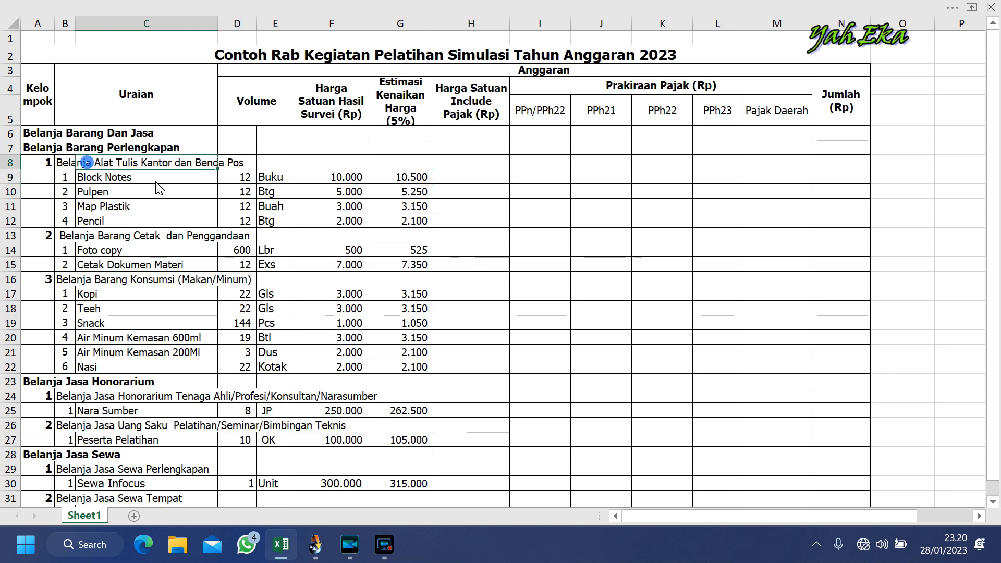
click(541, 180)
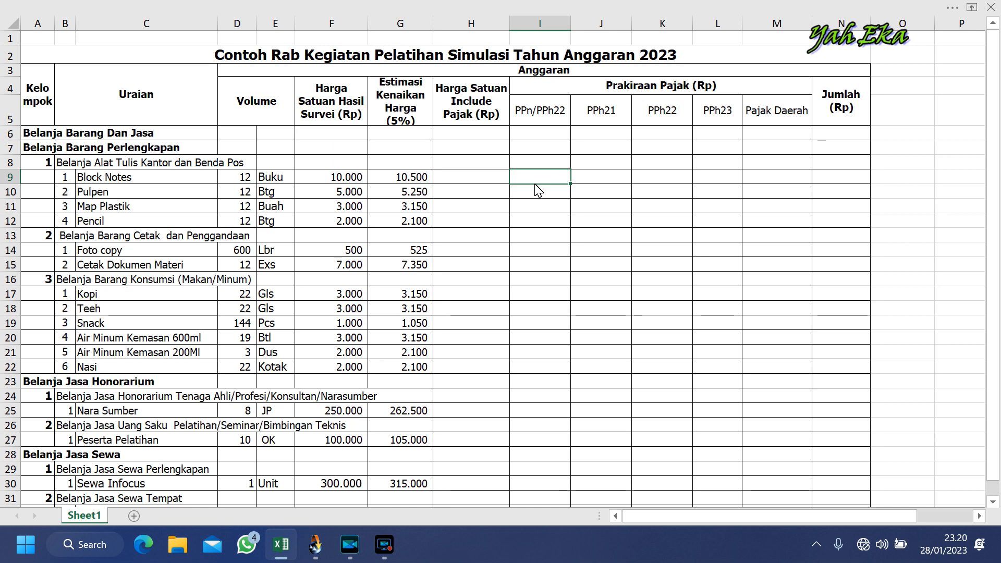
click(605, 86)
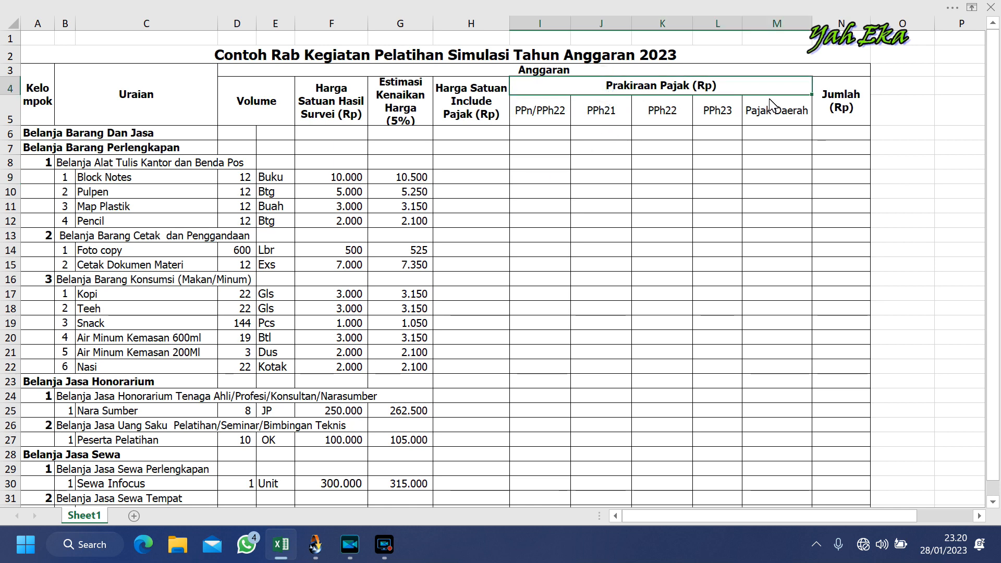
click(540, 178)
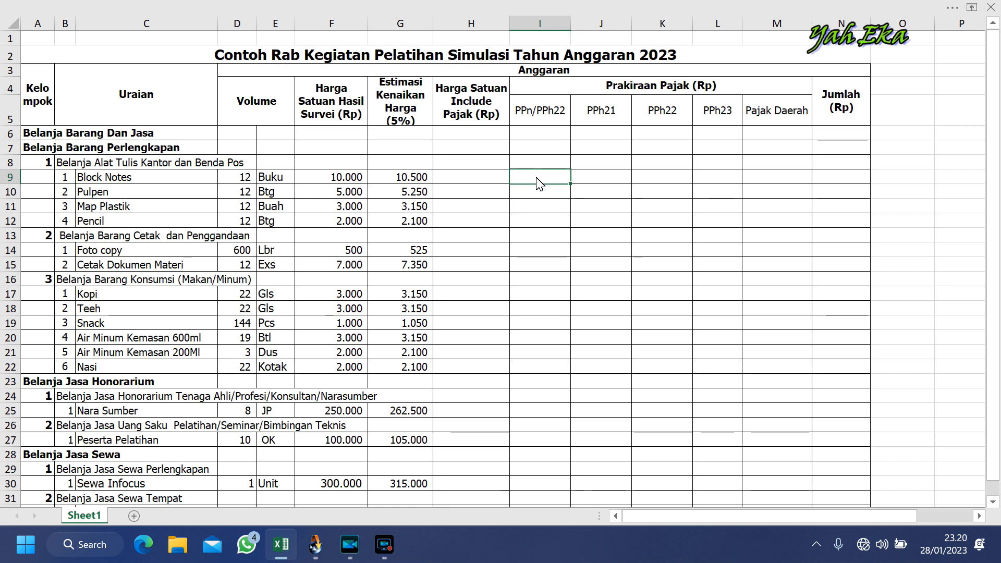
Enter the formula =G9*111/98,5 in the PPn/PPh22 cell I9 for Block Notes.
text(=)
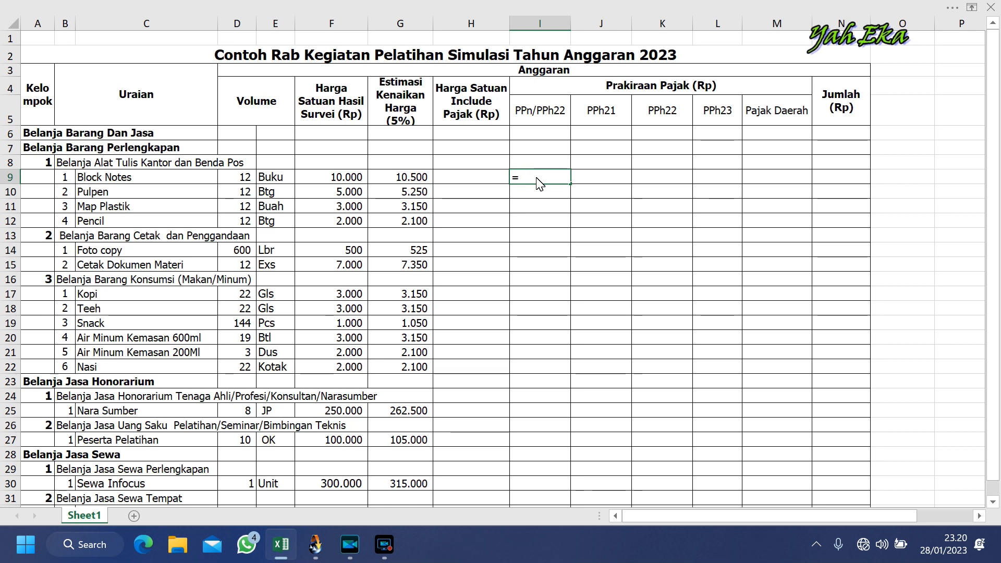
text(1)
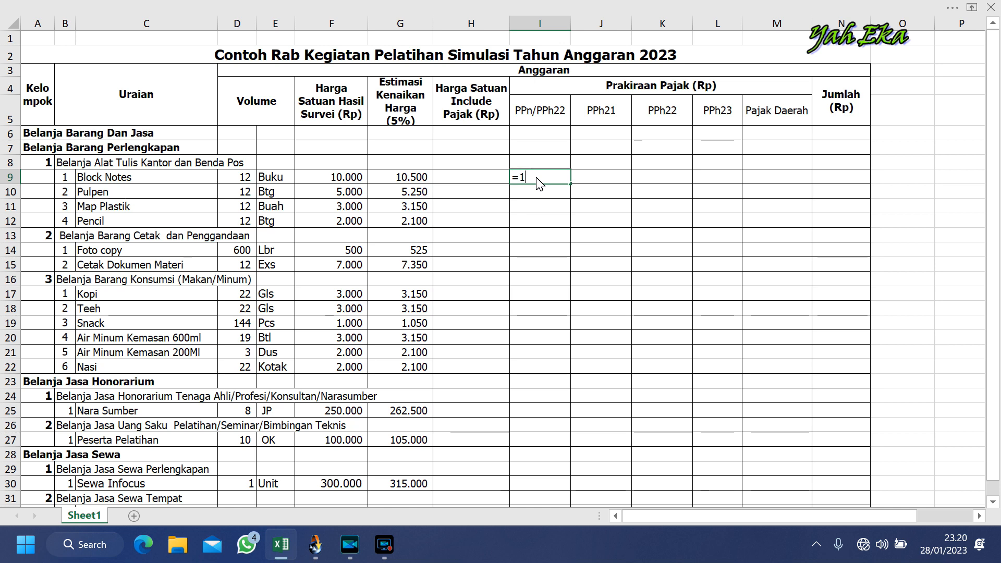
key(BackSpace)
key(BackSpace)
click(412, 179)
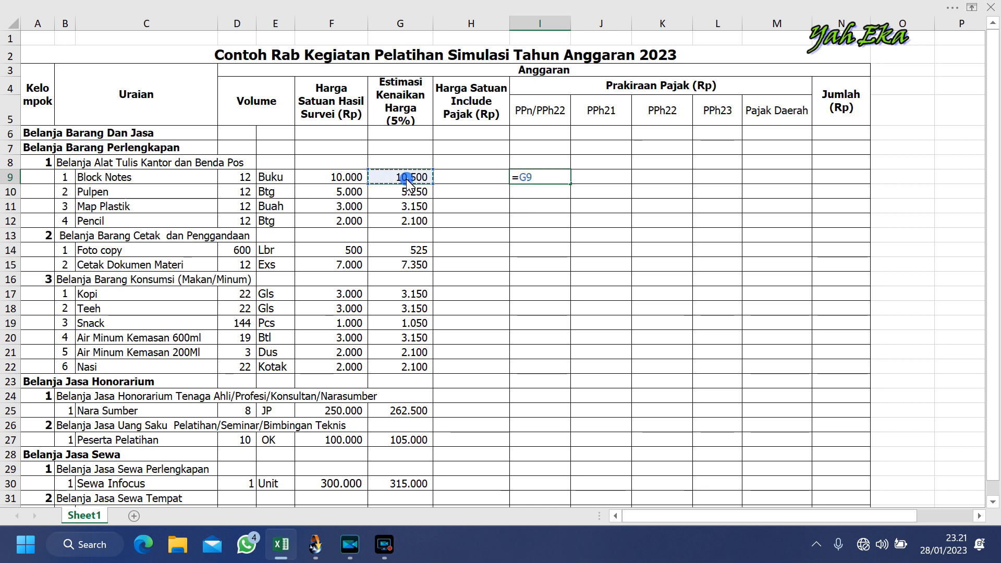
text(/)
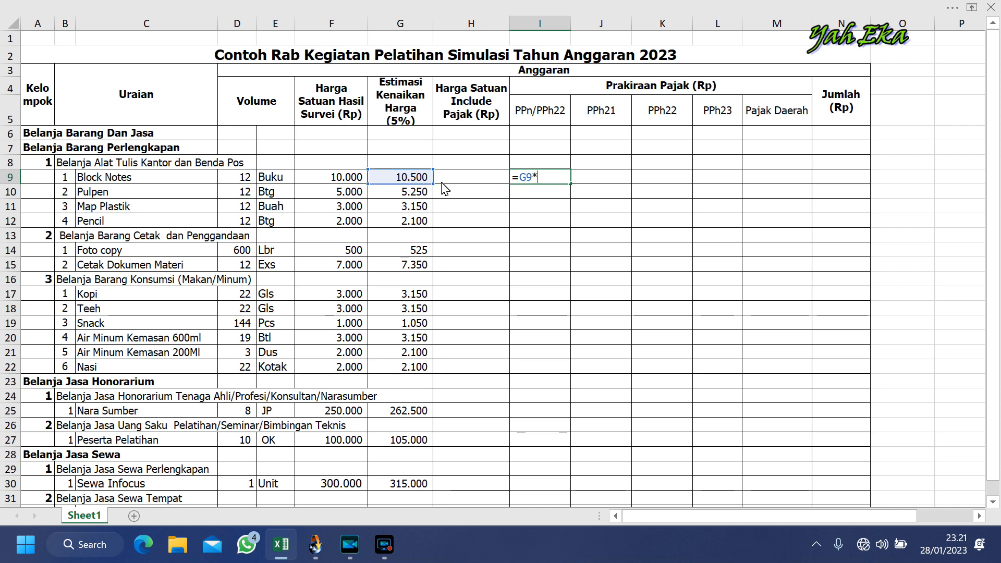
text(11)
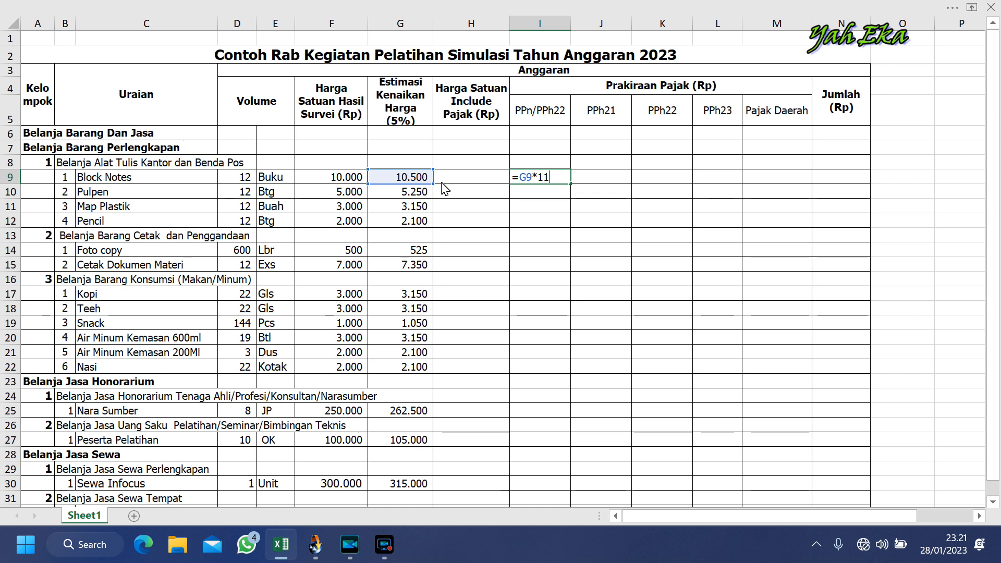
text(1/)
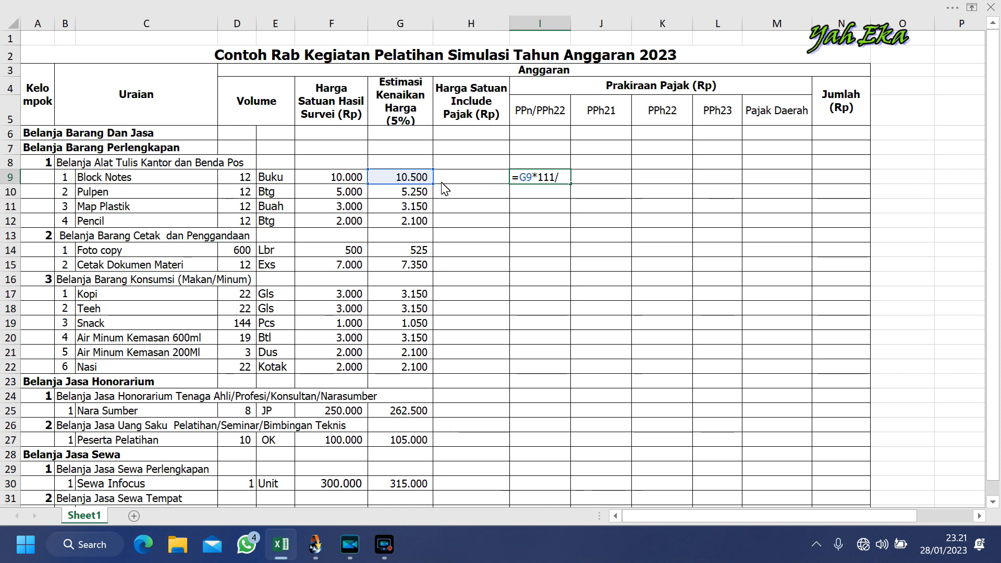
text(98)
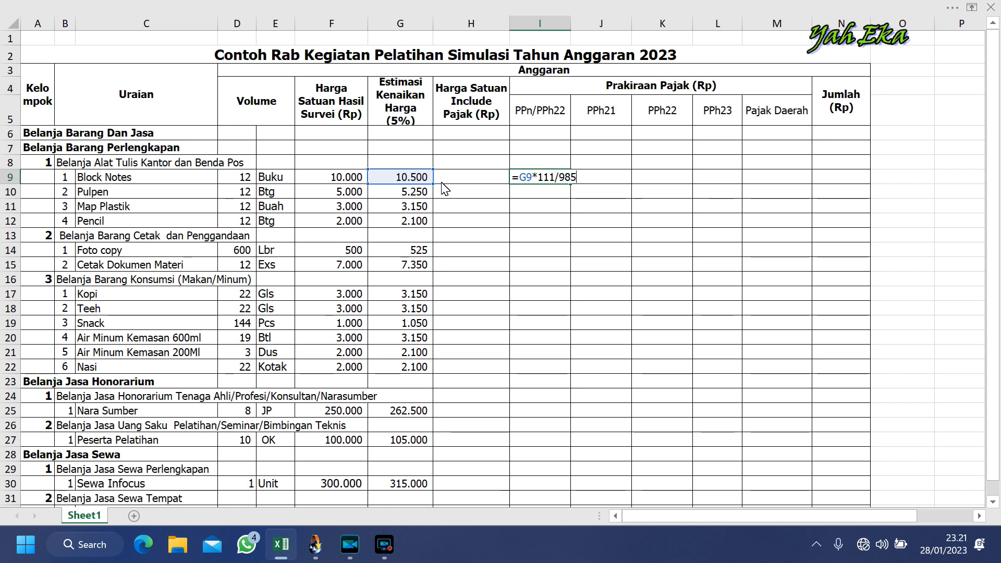
text(5)
key(BackSpace)
text(,5)
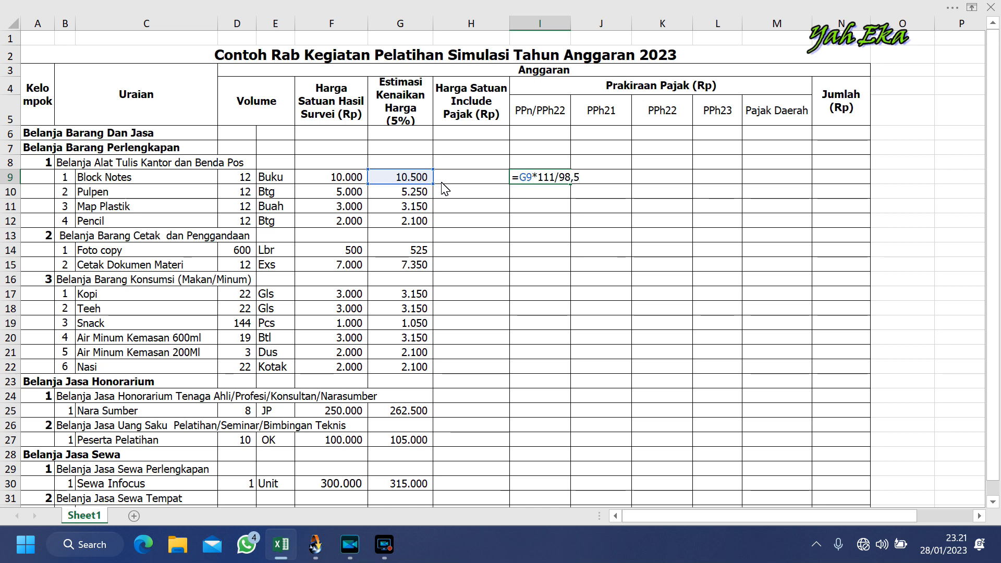
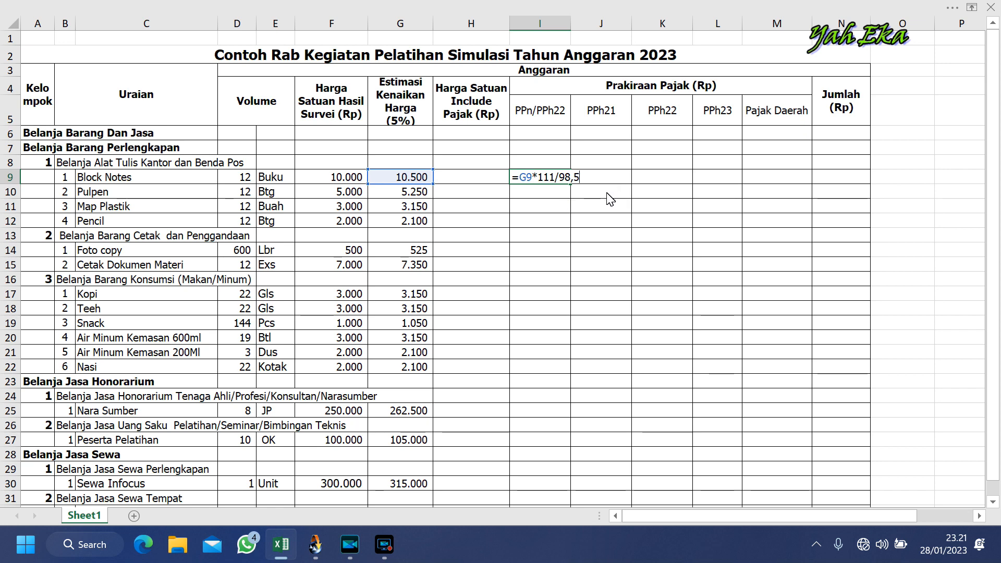
key(Return)
click(570, 204)
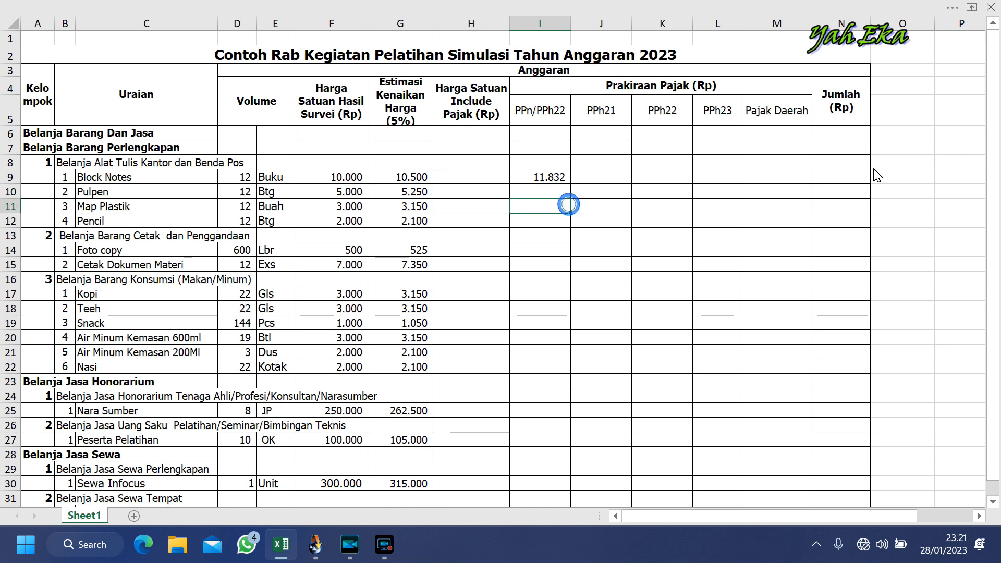
Calculate =111-98,5 in the blank cell O8 outside the table and recheck its formula.
click(897, 166)
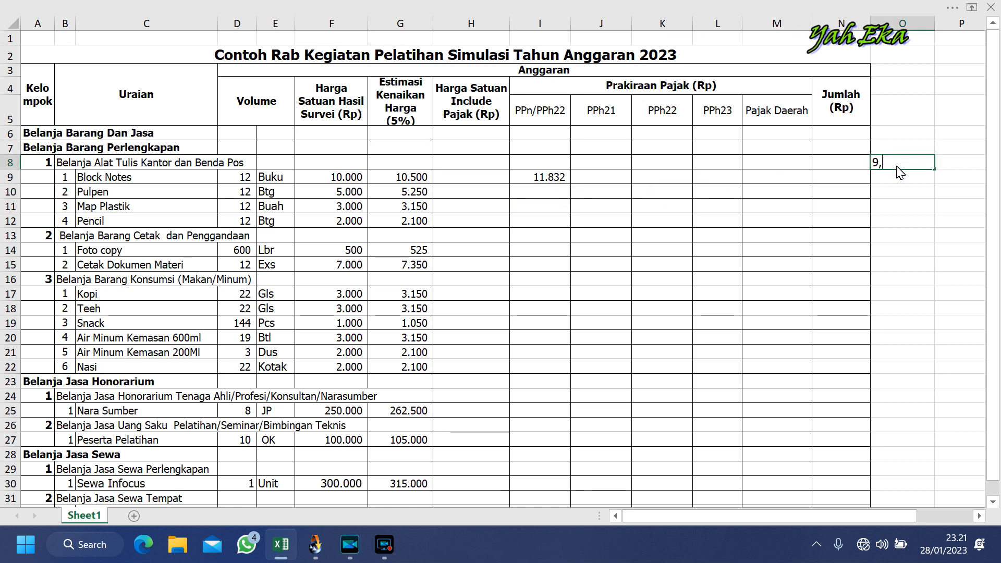
text(=111)
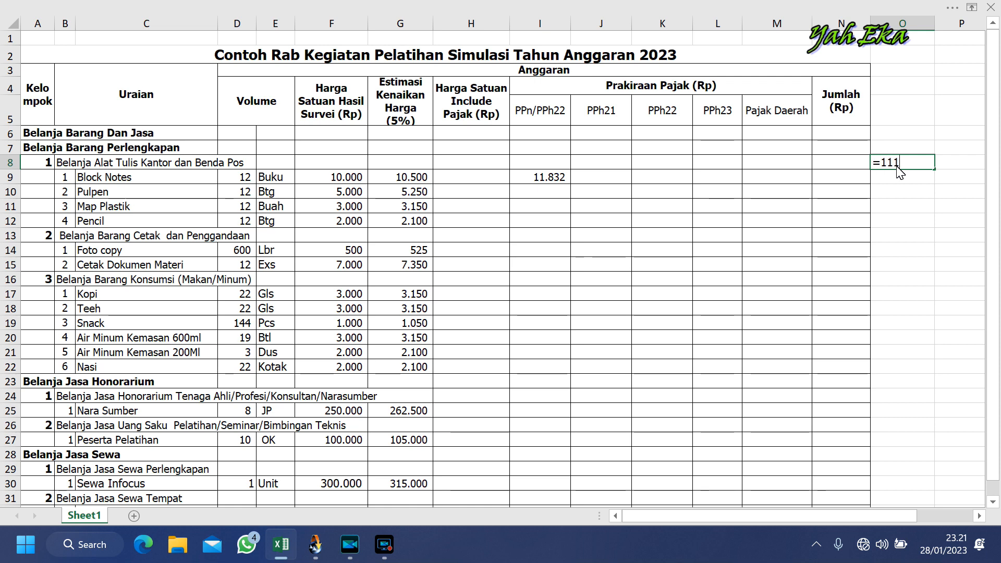
text(-98,5)
key(Return)
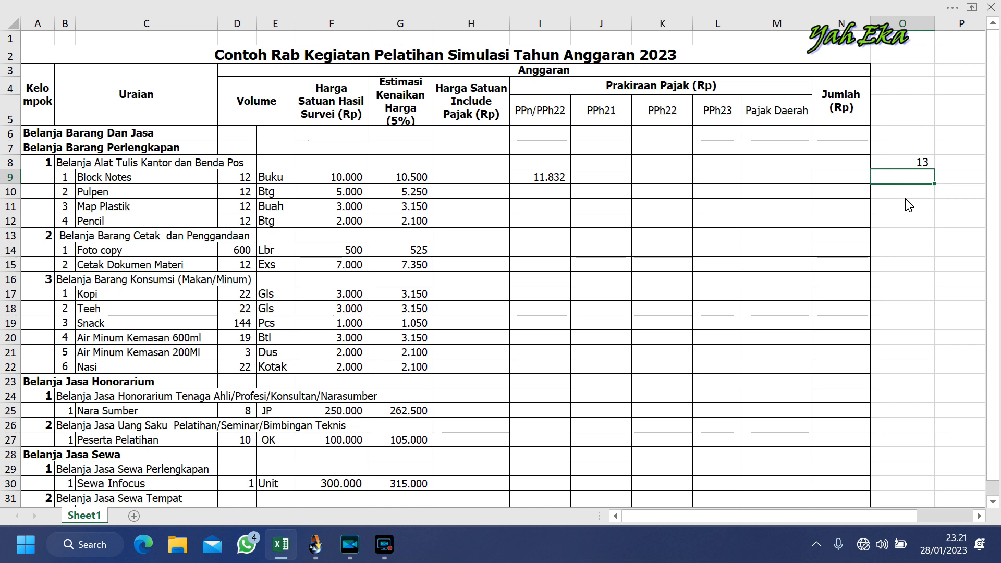
double_click(916, 165)
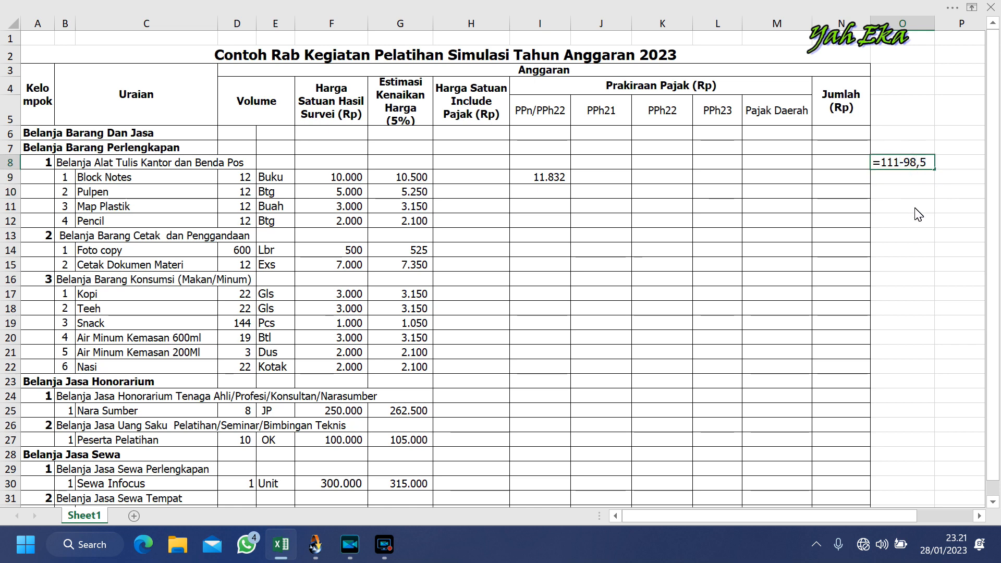
key(Return)
double_click(912, 163)
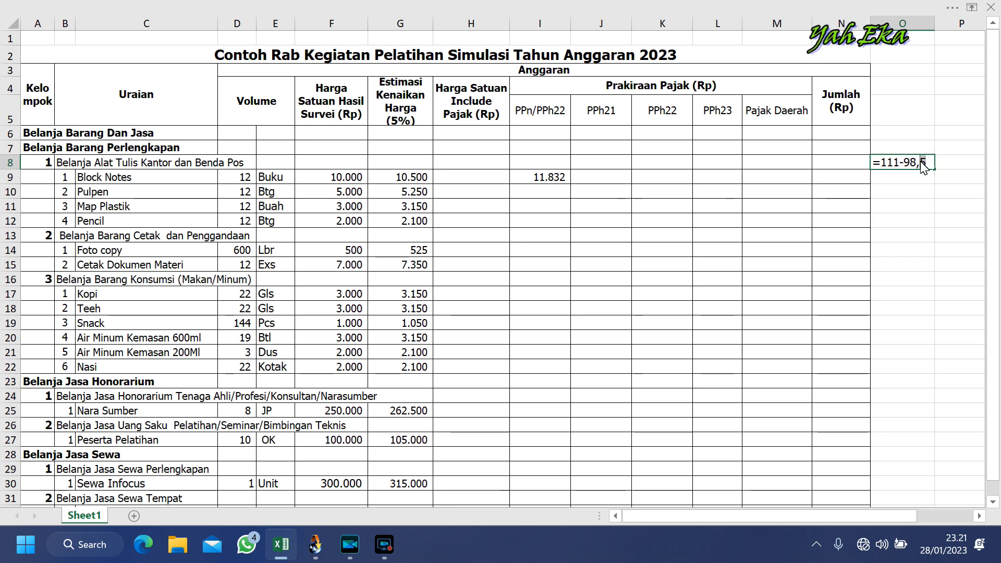
click(929, 198)
Format the tax difference in cell O8 to show two decimal places.
right_click(918, 165)
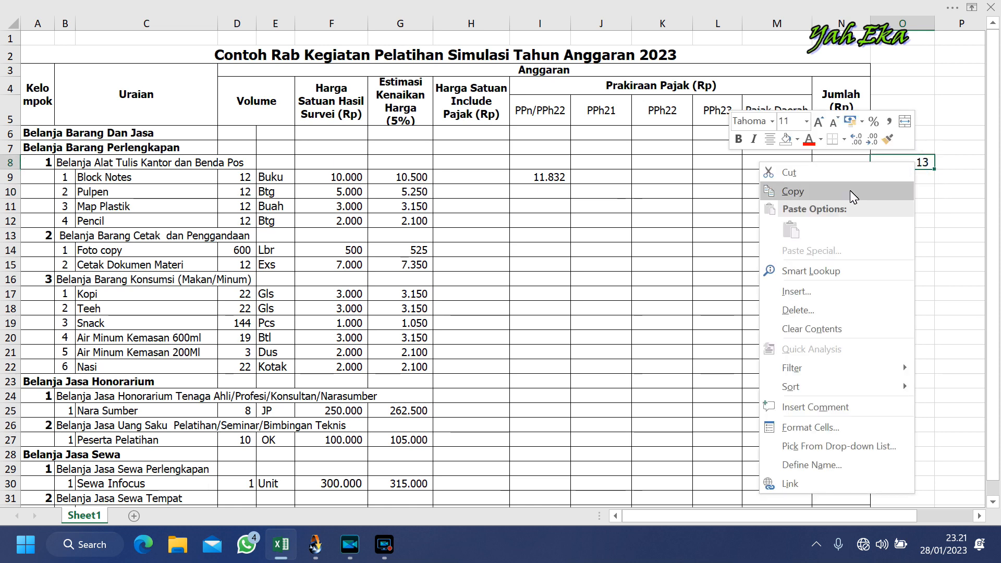
click(857, 140)
click(858, 140)
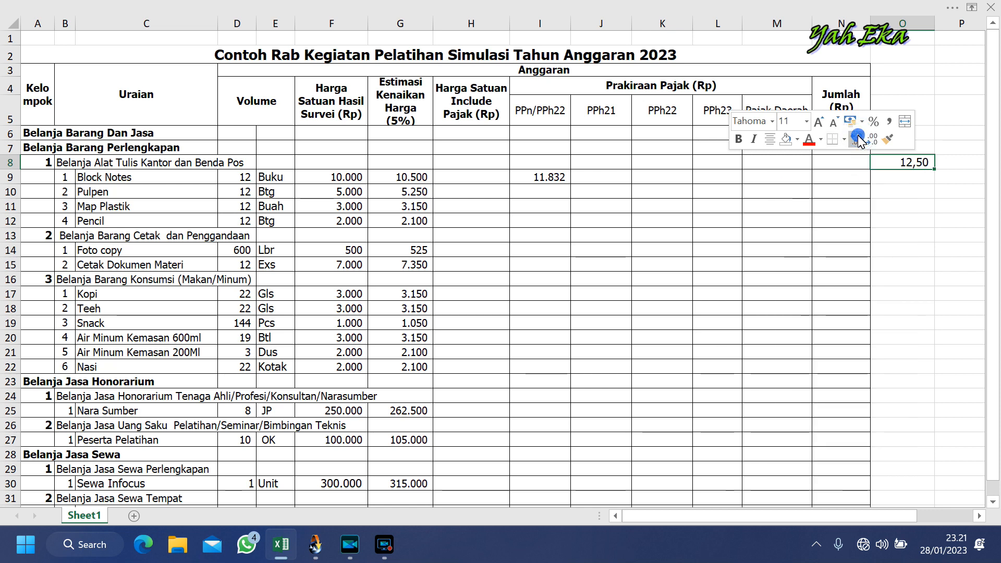
click(878, 179)
click(907, 206)
click(929, 221)
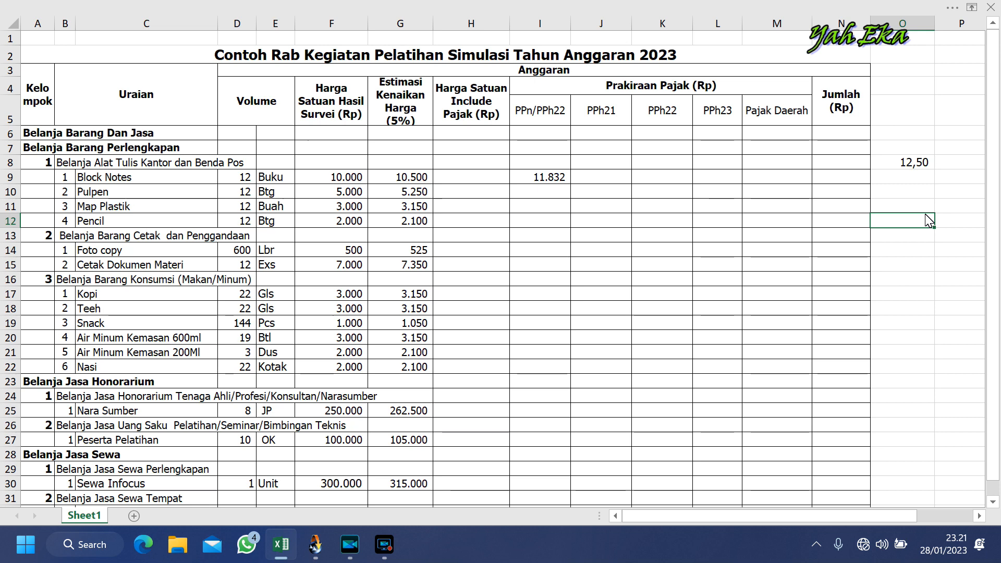
Compare the subtraction formula in O8 with the PPn/PPh22 formula for Block Notes in I9.
click(560, 183)
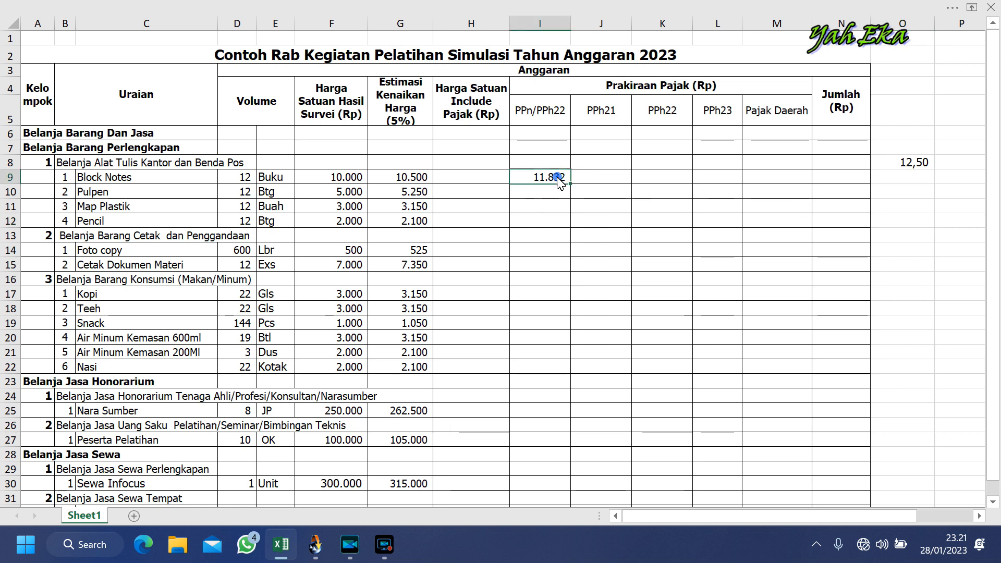
click(910, 164)
double_click(910, 163)
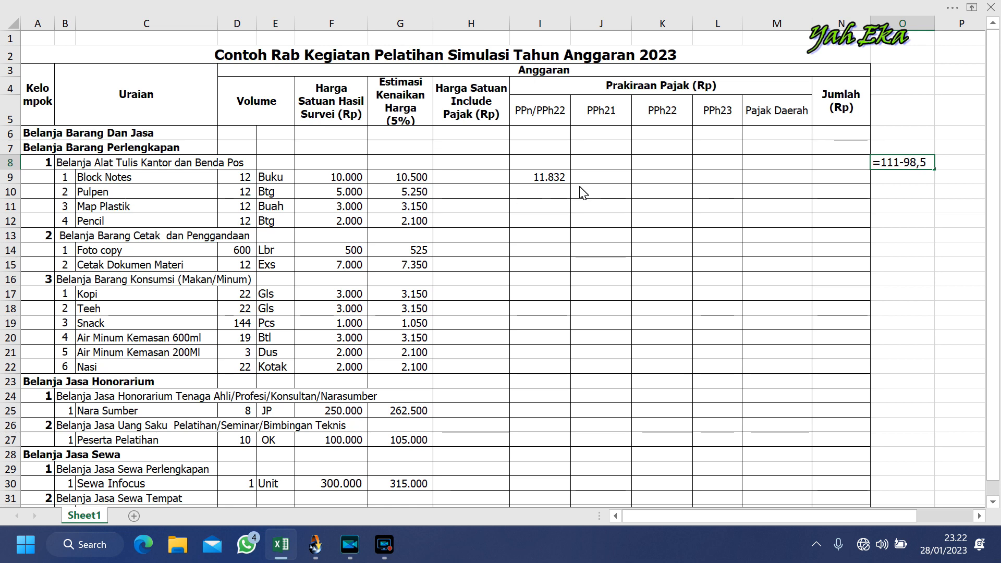
key(Return)
double_click(552, 177)
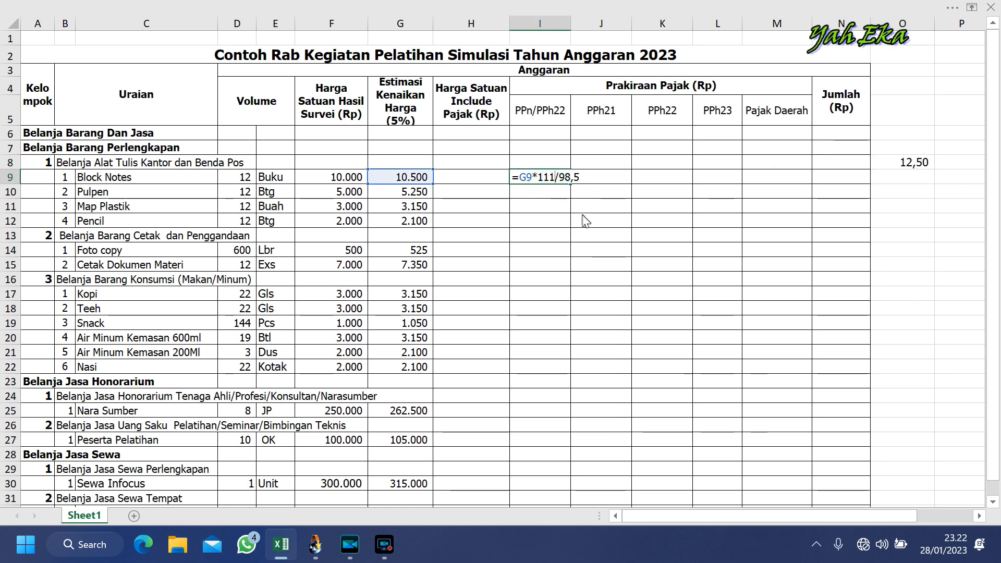
Enter the formula =G9*111/98,5 for Block Notes in the PPn/PPh22 column (I9).
key(Return)
click(537, 204)
click(548, 178)
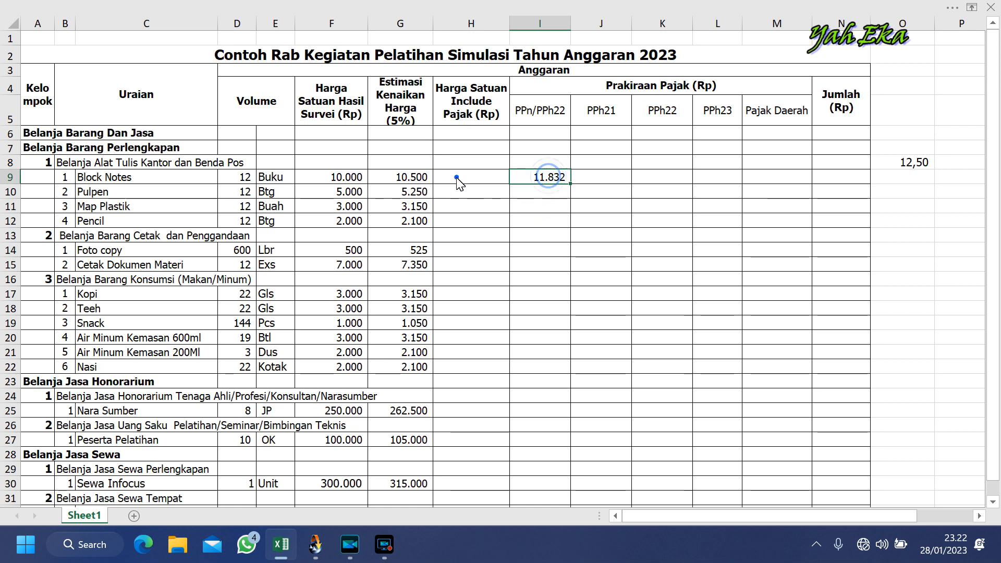
Set the Harga Satuan Include Pajak of Block Notes (H9) equal to its PPn/PPh22 value in I9.
click(457, 181)
text(=)
click(545, 180)
key(Return)
click(547, 209)
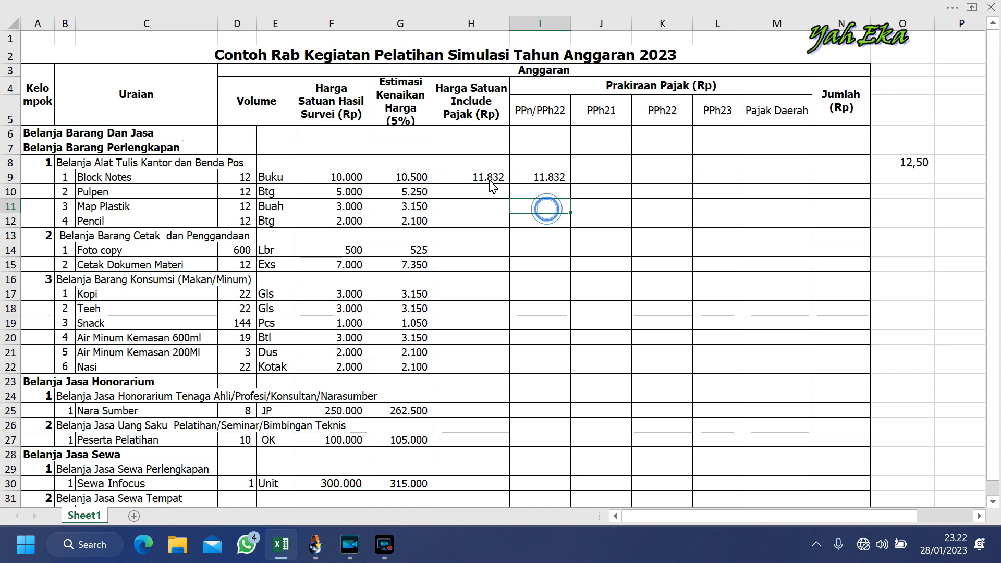
Fill the H9 and I9 formulas down through row 12 for Pulpen, Map Plastik and Pencil.
click(489, 180)
click(475, 179)
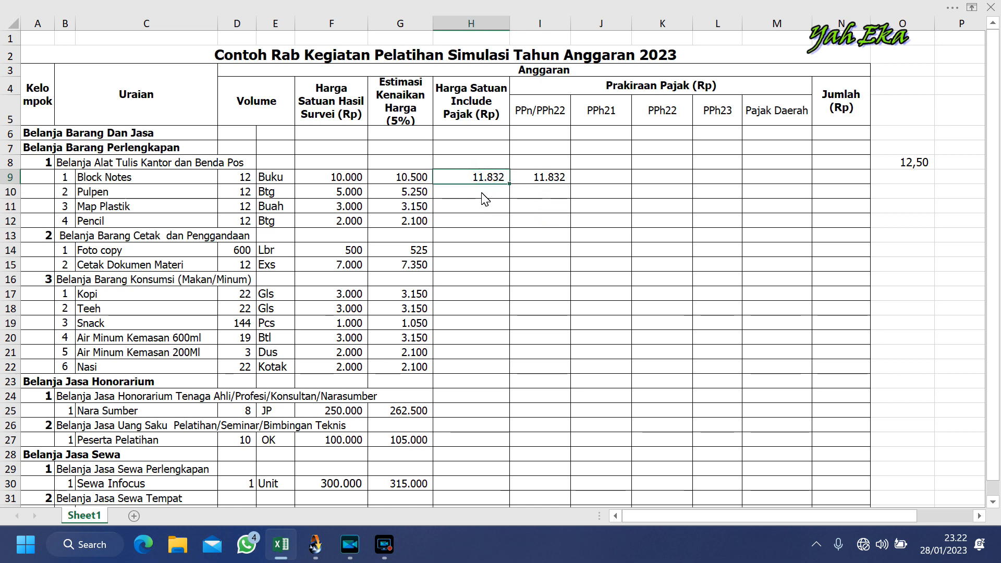
drag(510, 183, 513, 229)
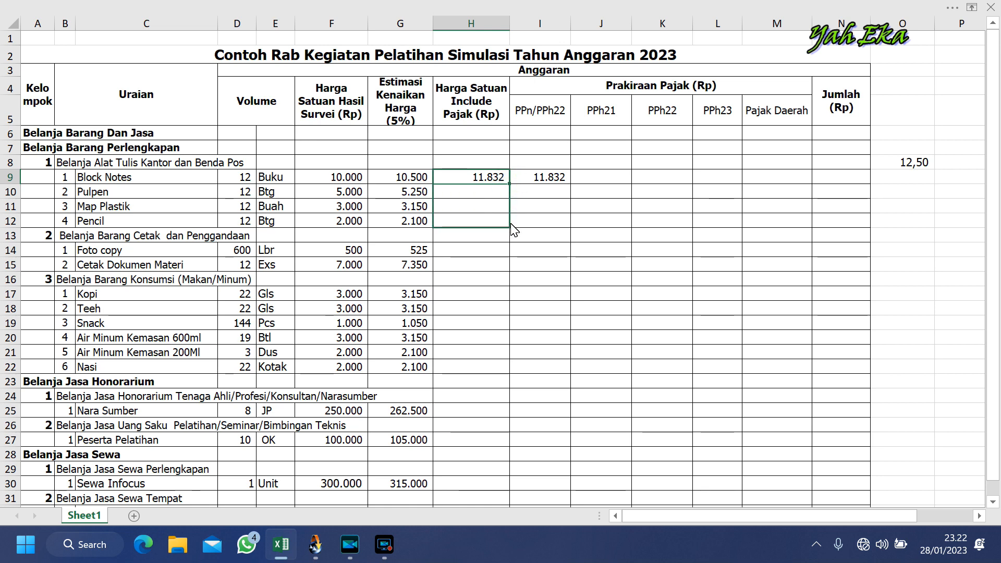
drag(514, 230, 513, 229)
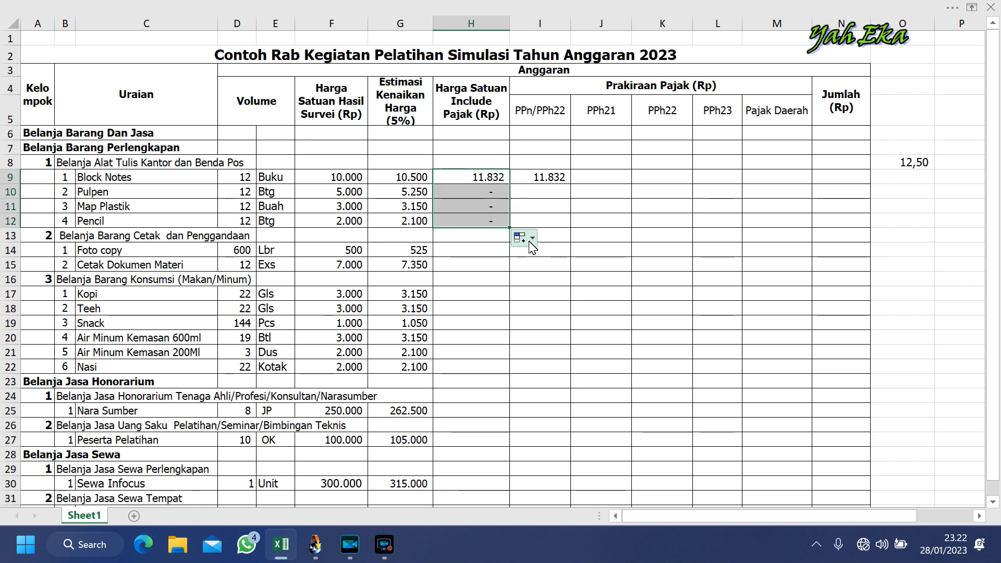
click(547, 177)
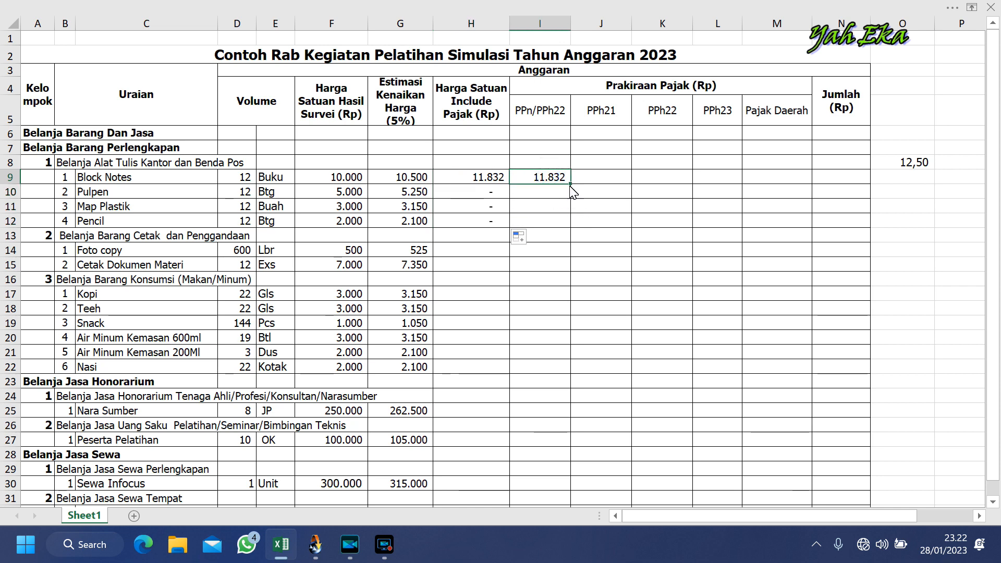
drag(570, 185, 570, 225)
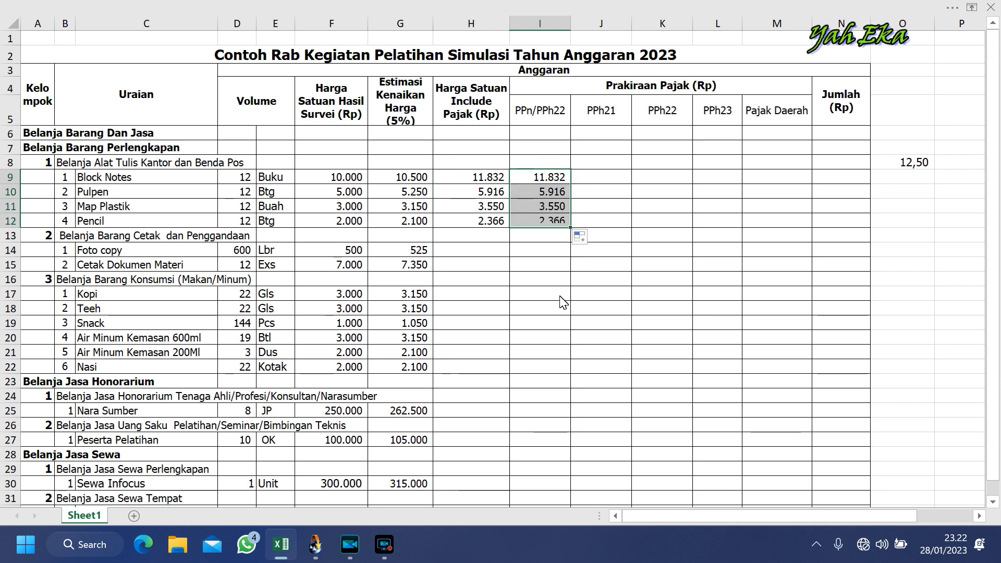
click(535, 298)
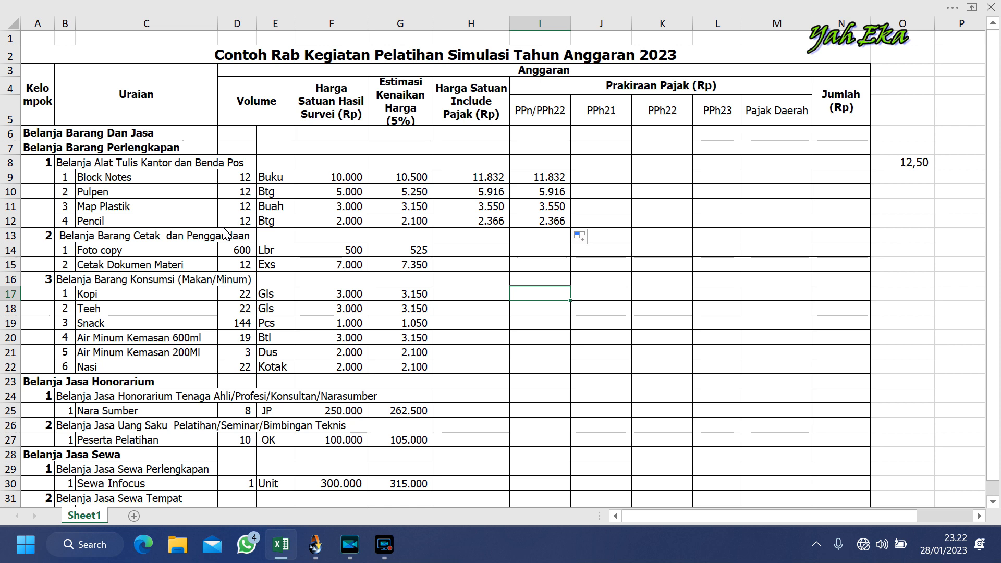
Examine the stationery rows' tax-inclusive prices and the Foto copy and Cetak Dokumen Materi items in the printing group.
click(488, 180)
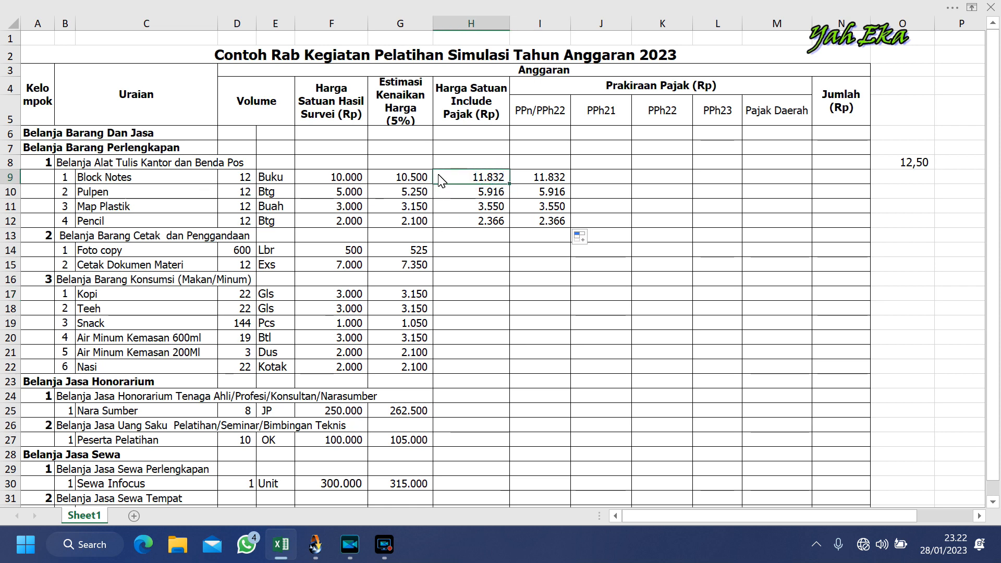
click(552, 178)
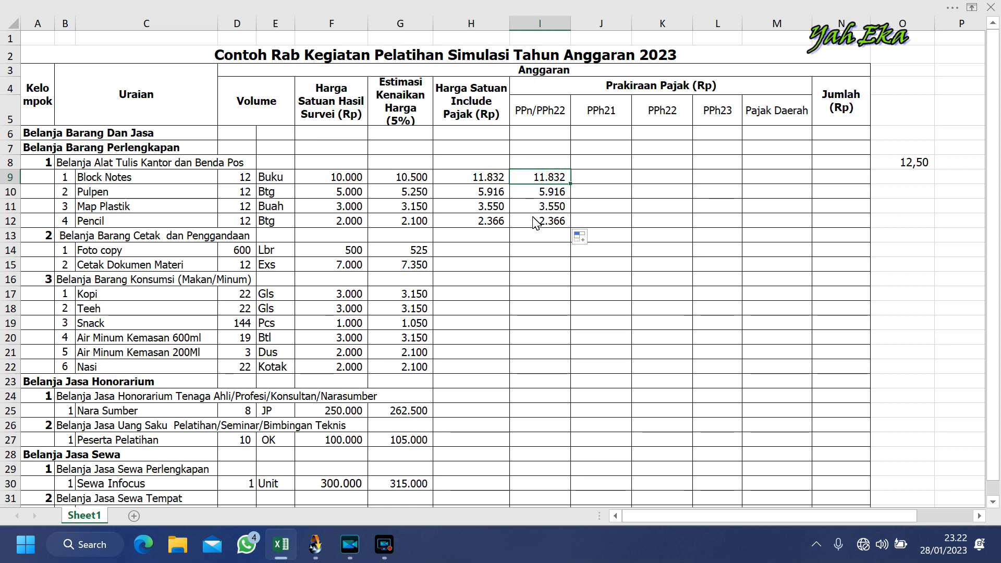
click(899, 166)
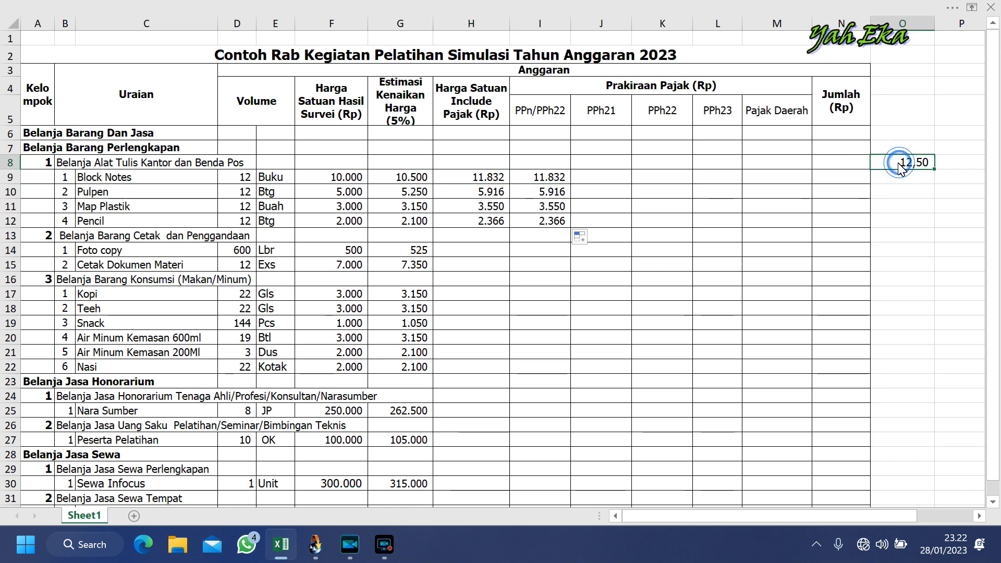
click(588, 252)
click(447, 267)
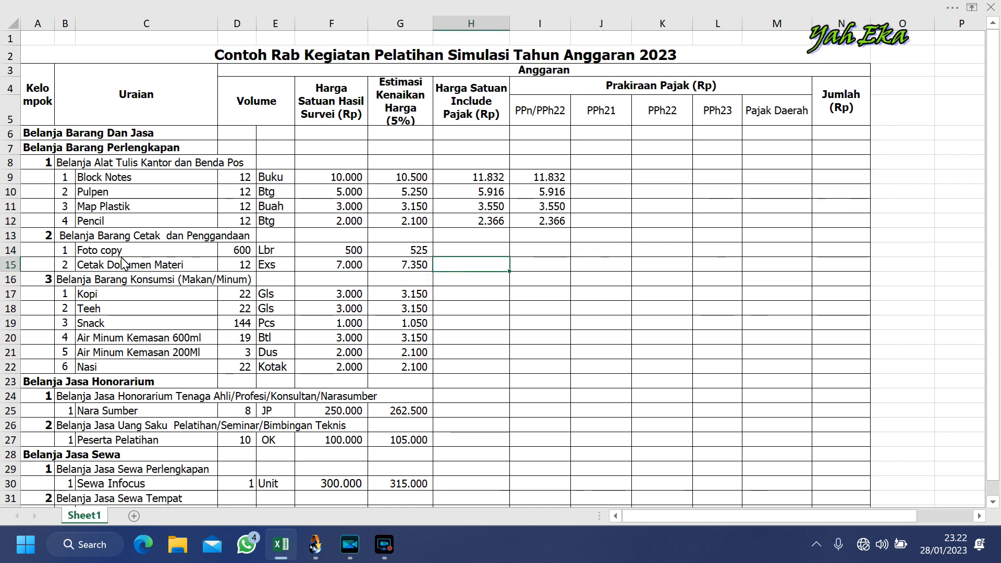
click(97, 252)
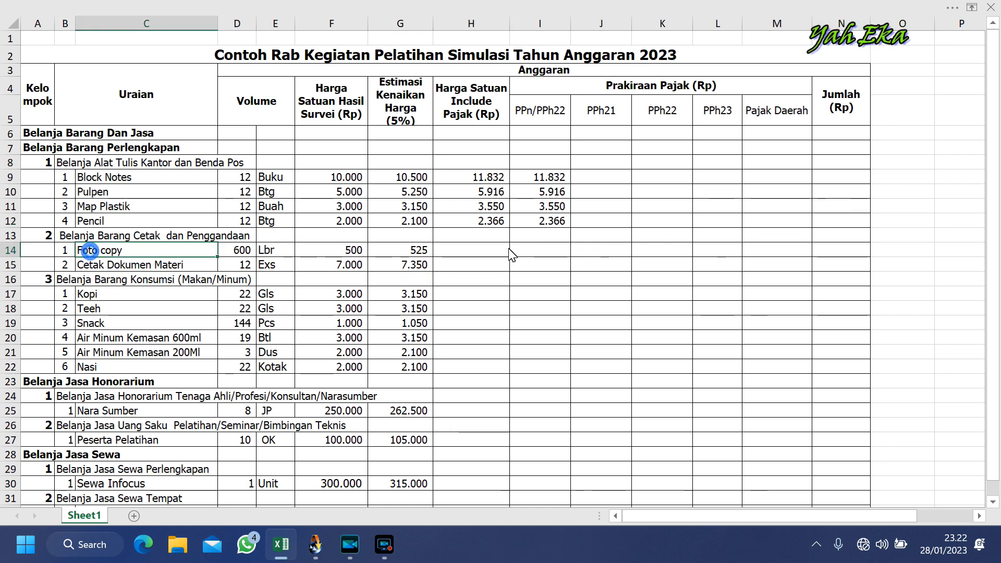
click(10, 250)
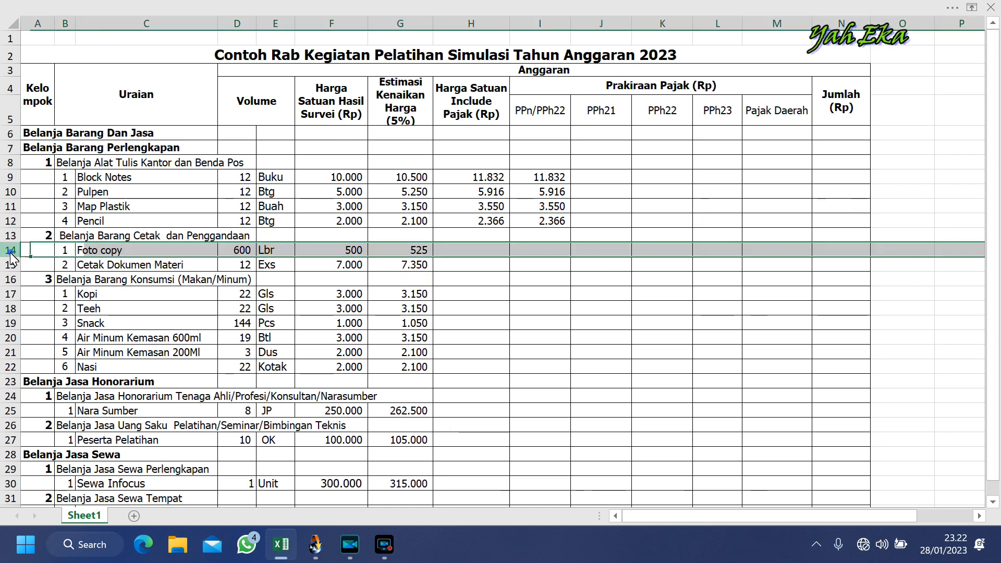
click(118, 267)
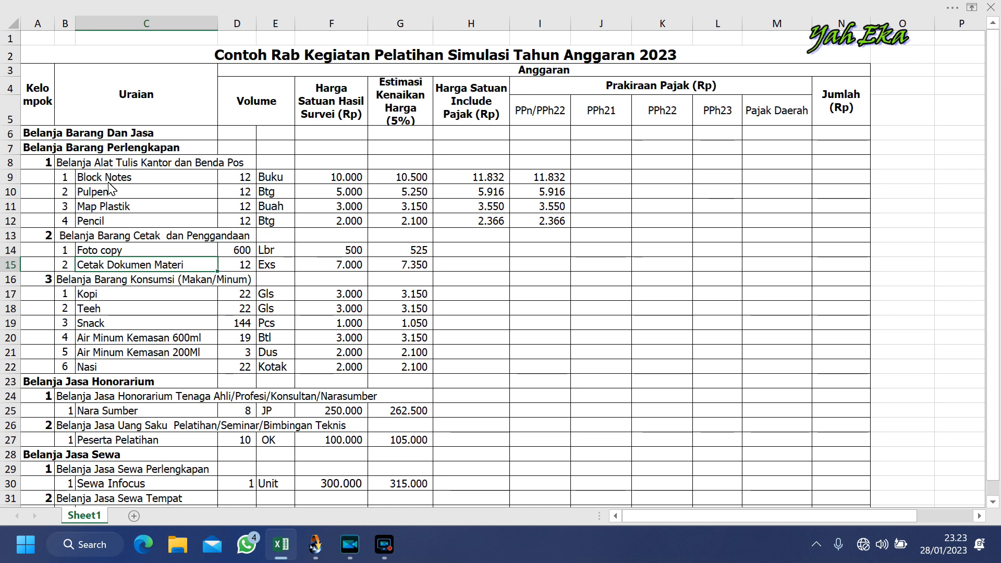
drag(100, 179, 110, 197)
drag(113, 252, 111, 261)
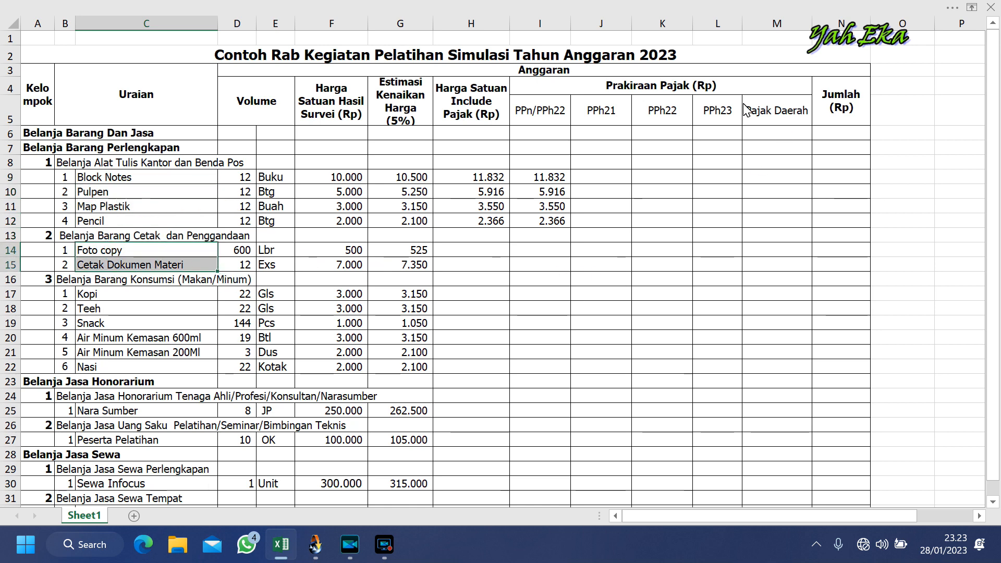
click(10, 250)
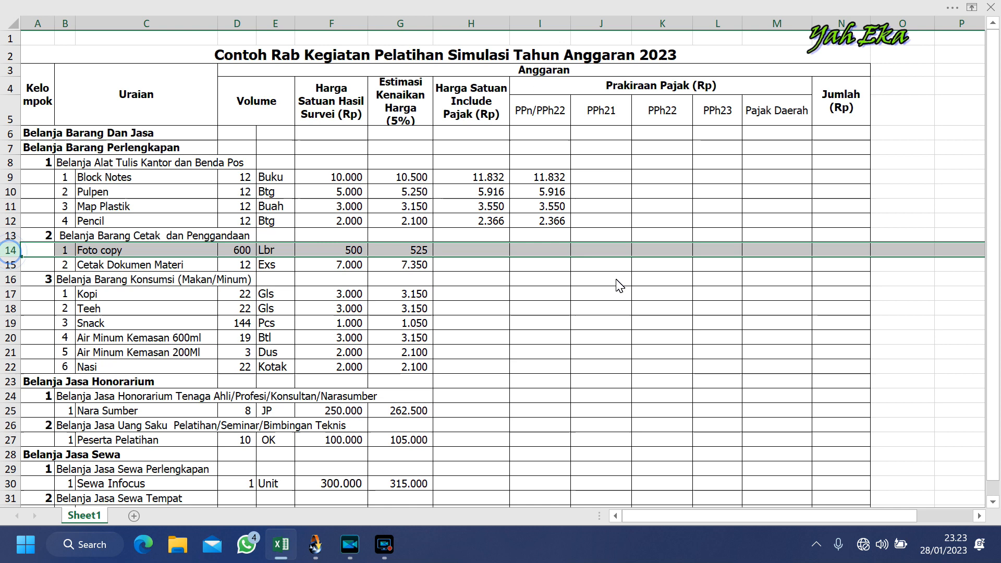
Enter the formula =G14*111/98 for Foto copy in the PPh23 column (L14).
click(712, 252)
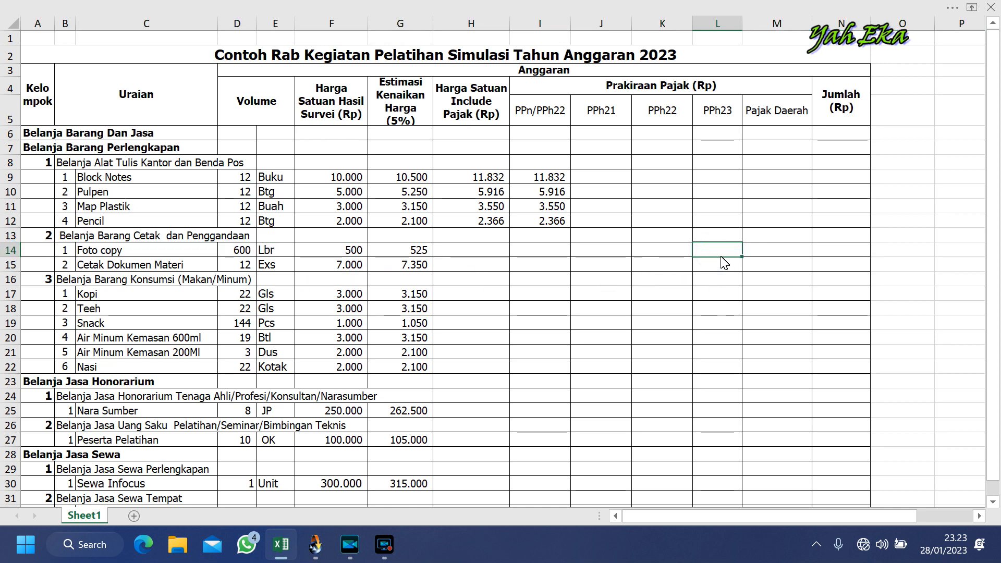
text(=)
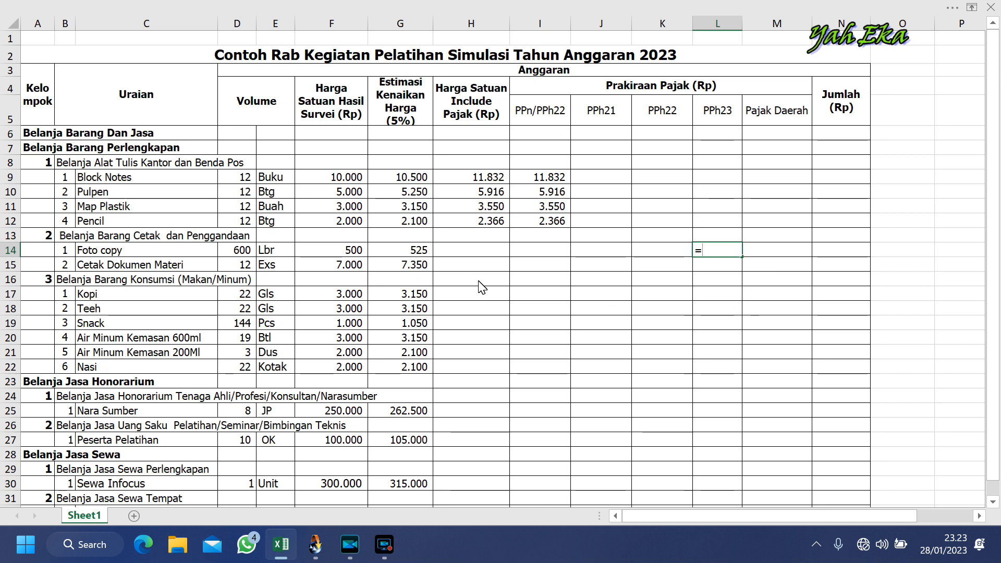
click(415, 253)
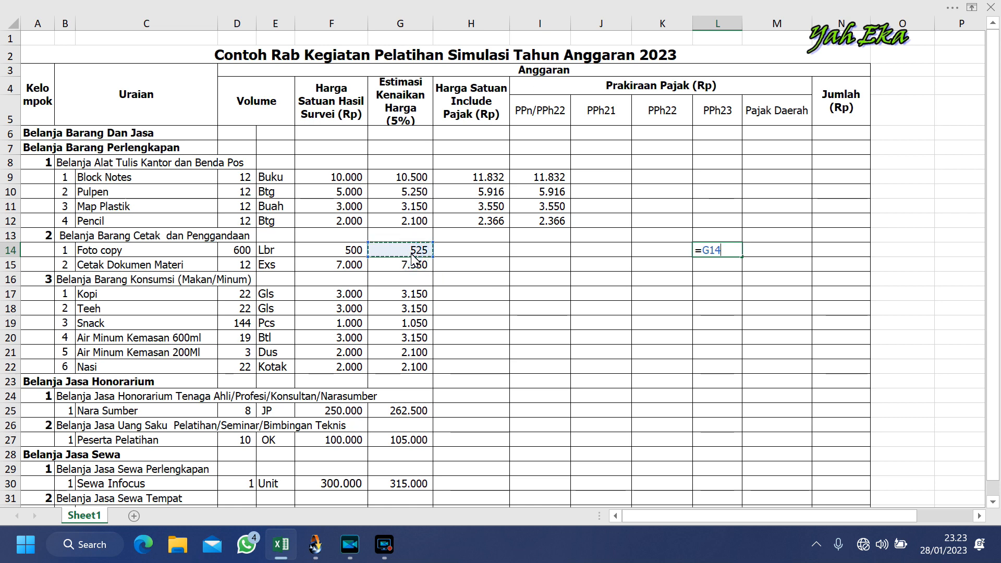
text(*)
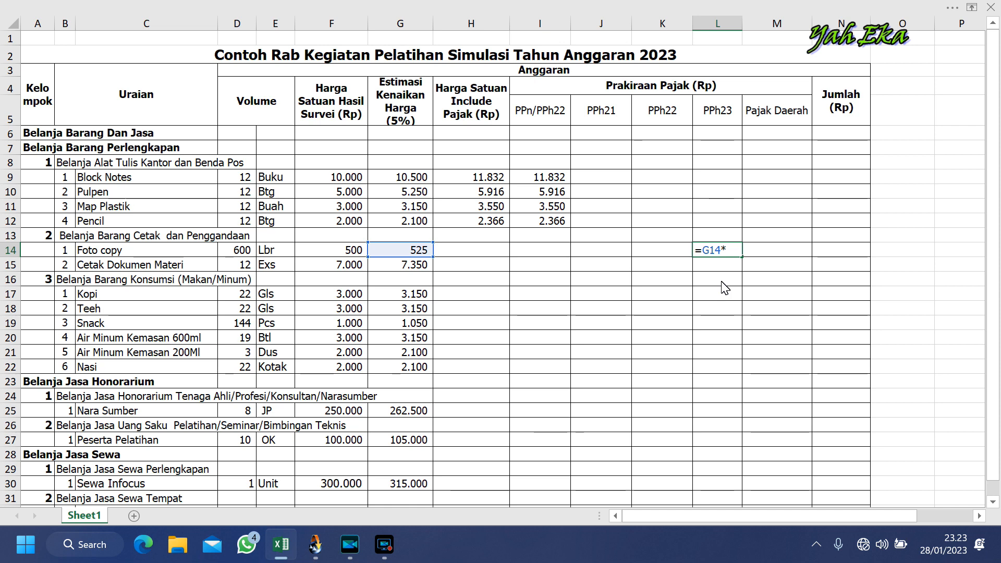
text(/)
text(98)
key(Return)
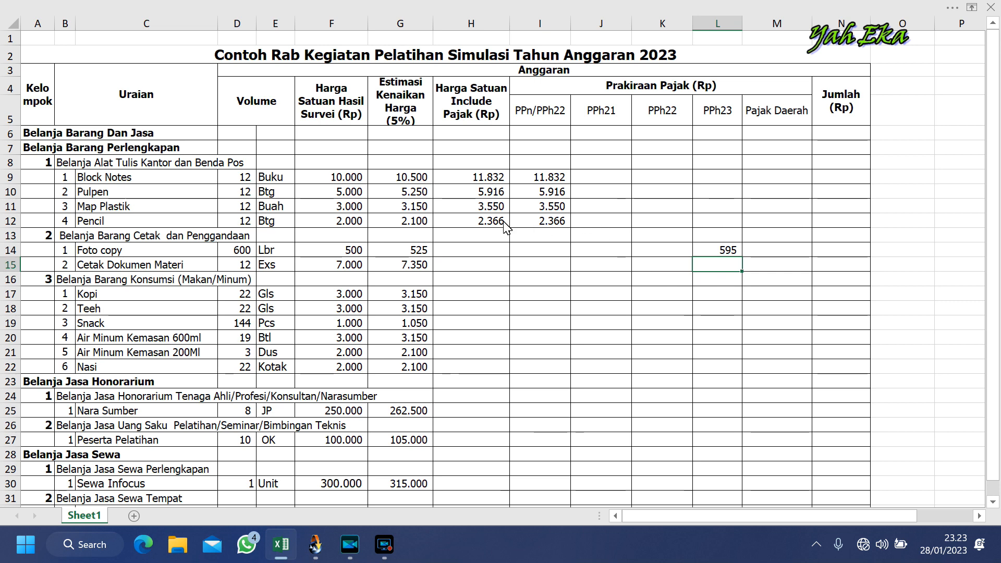
Check the PPn/PPh22 formula of Pencil and correct the Foto copy PPh23 formula to =G14*100/98.
double_click(542, 223)
key(Escape)
double_click(731, 251)
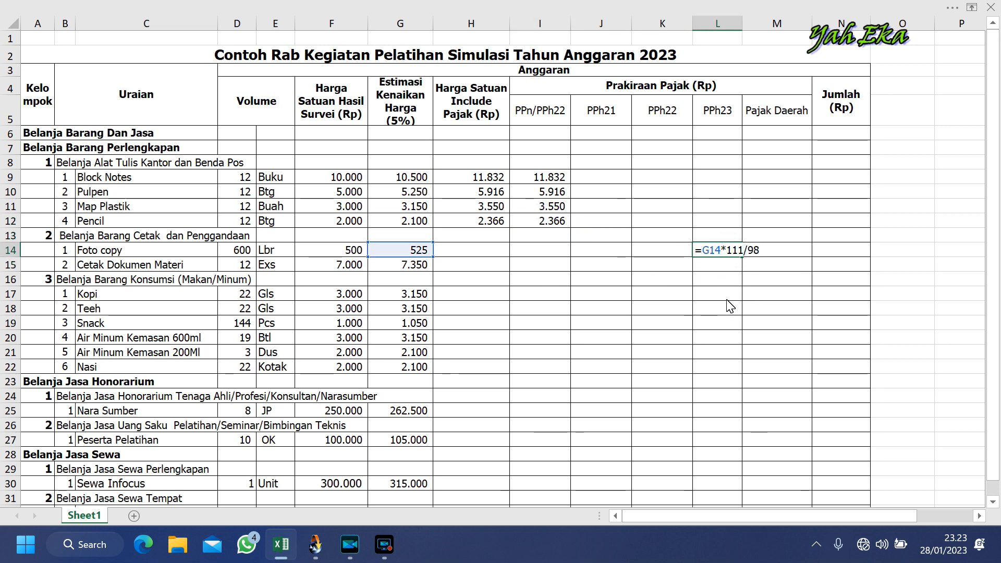
click(746, 250)
key(BackSpace)
key(BackSpace)
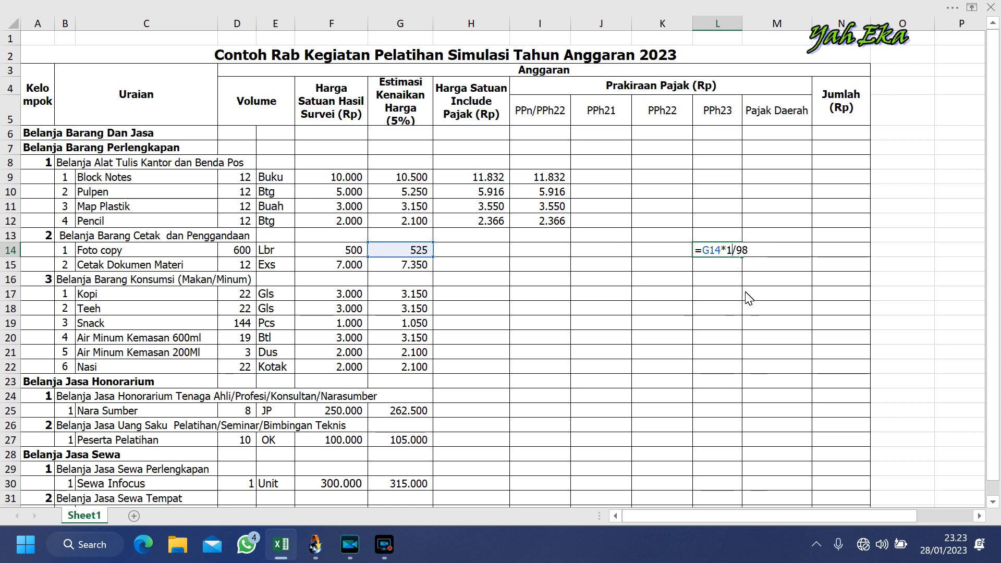
text(00)
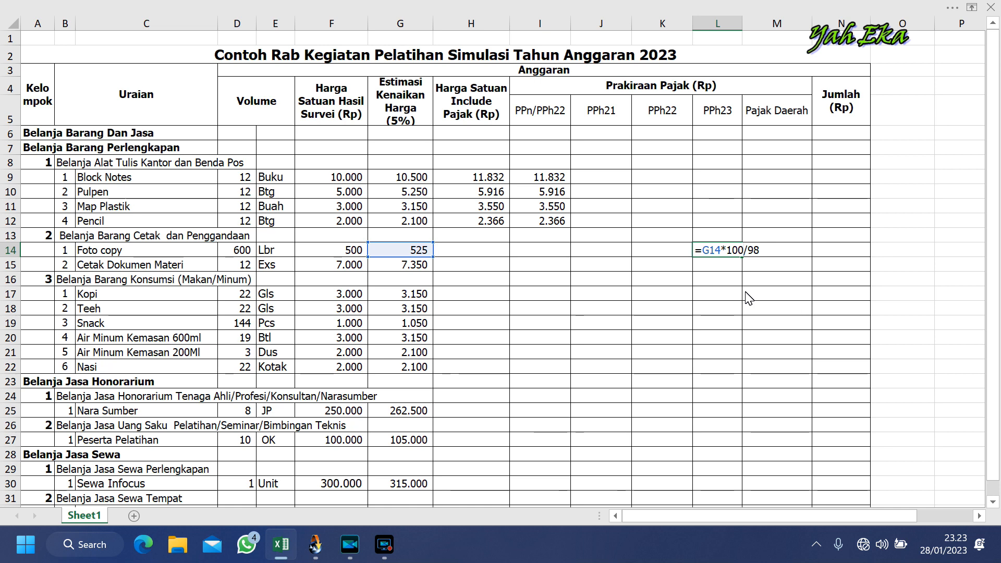
key(Return)
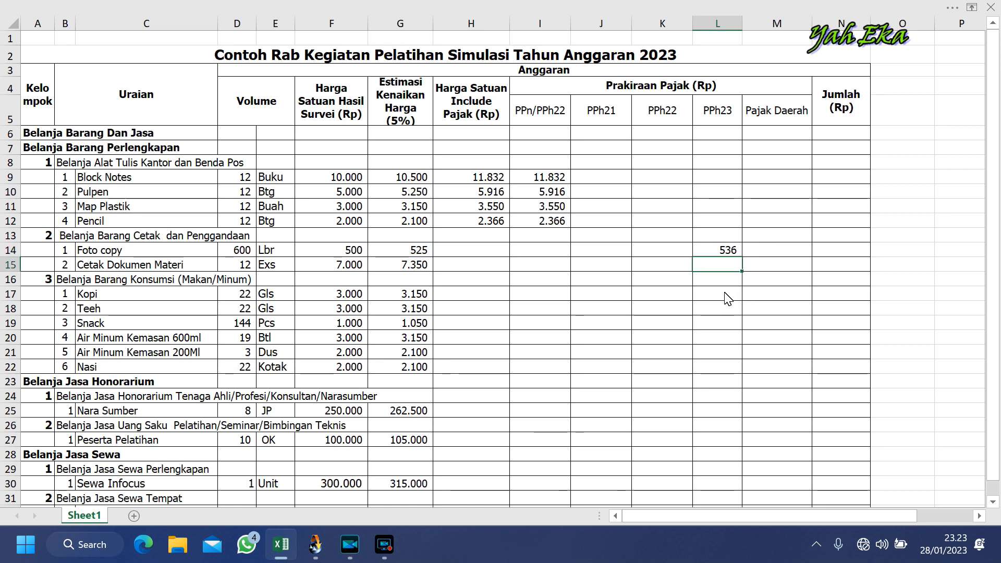
Fill the Foto copy PPh23 formula down to Cetak Dokumen Materi in L15.
click(729, 252)
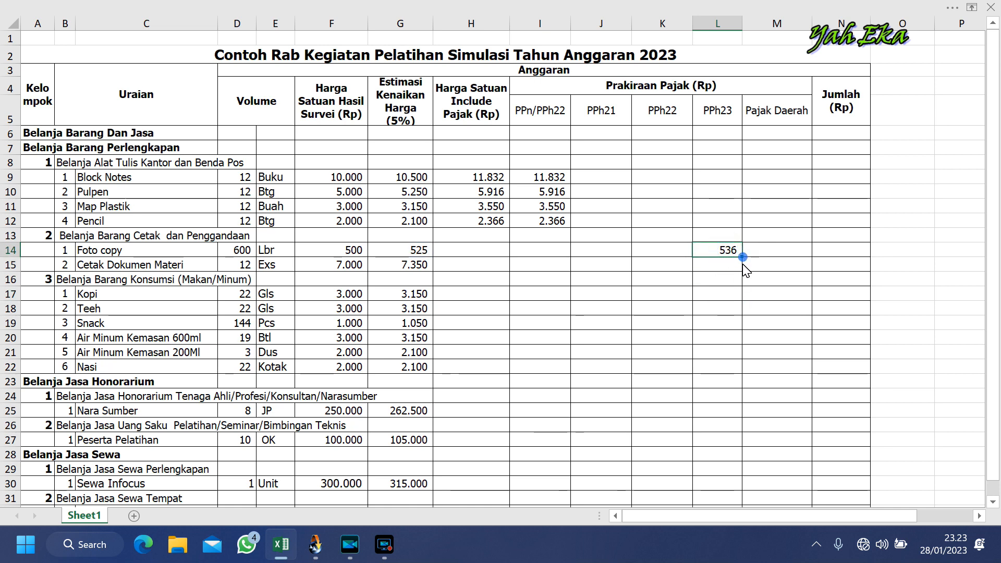
drag(743, 257, 738, 278)
click(753, 295)
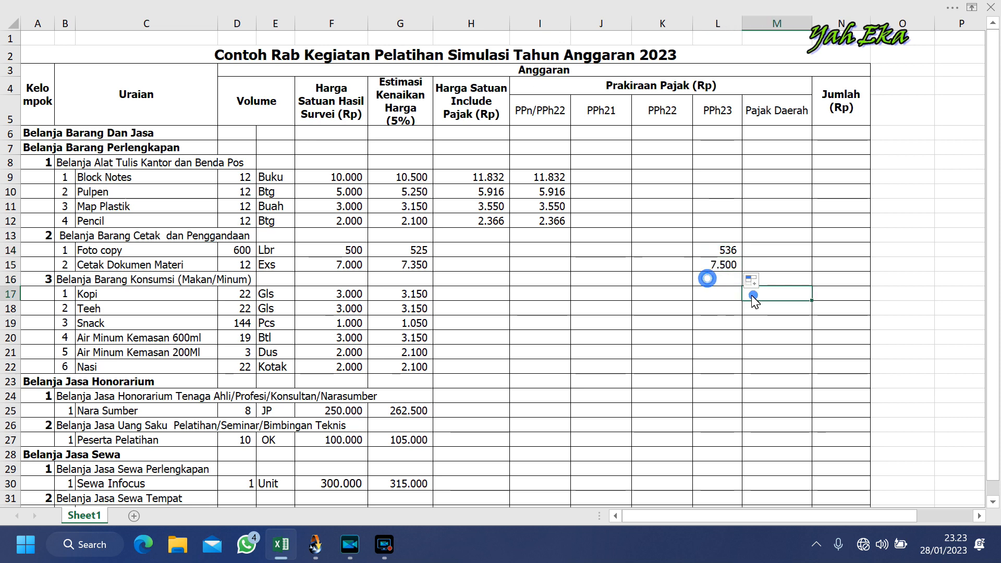
Set the Harga Satuan Include Pajak of Foto copy (H14) equal to L14 and fill it down to H15.
click(482, 252)
text(=)
click(724, 250)
key(Return)
click(492, 250)
drag(510, 257, 511, 269)
click(474, 307)
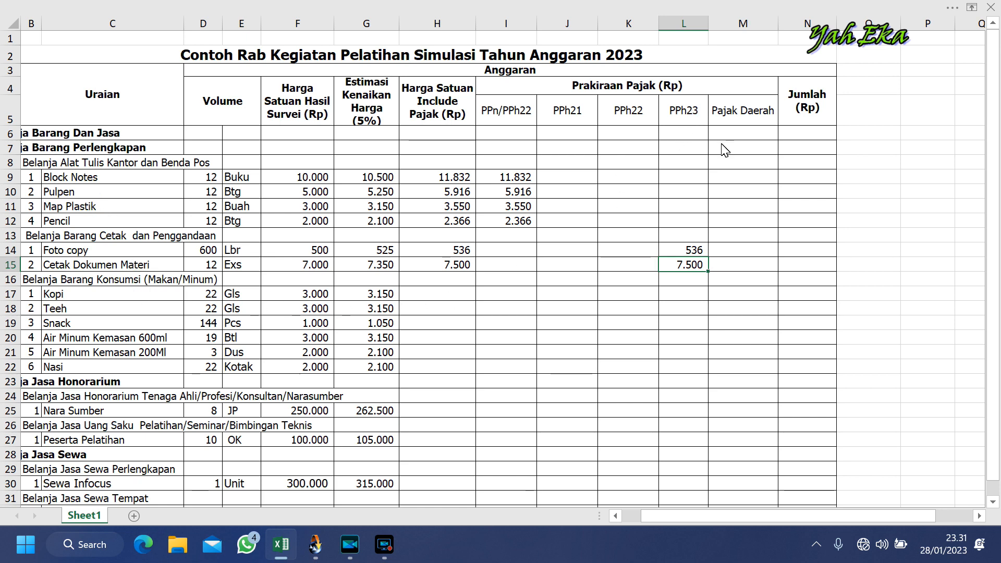
Enter the formula =G17*110/10 for Kopi in the Pajak Daerah column (M17).
click(732, 282)
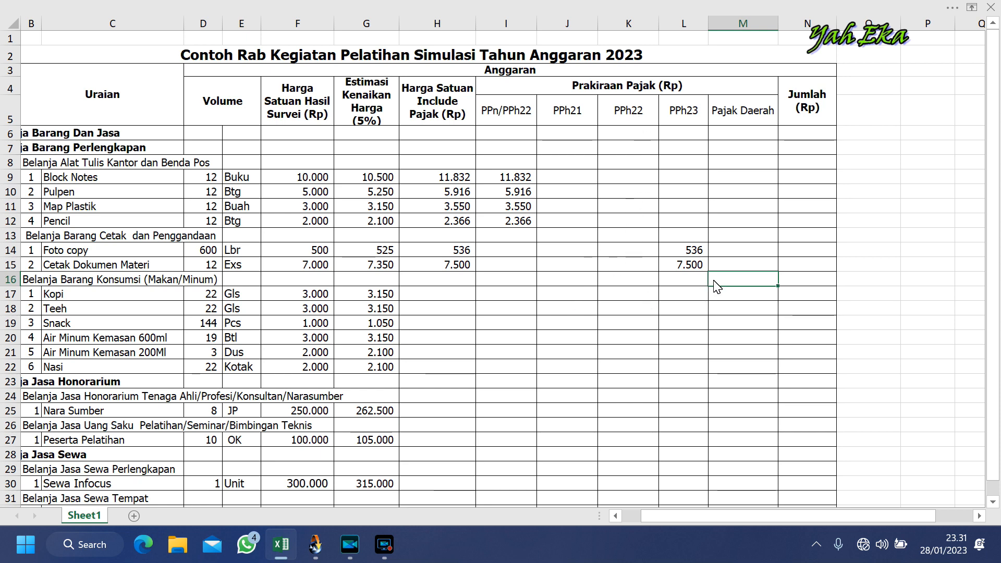
click(365, 294)
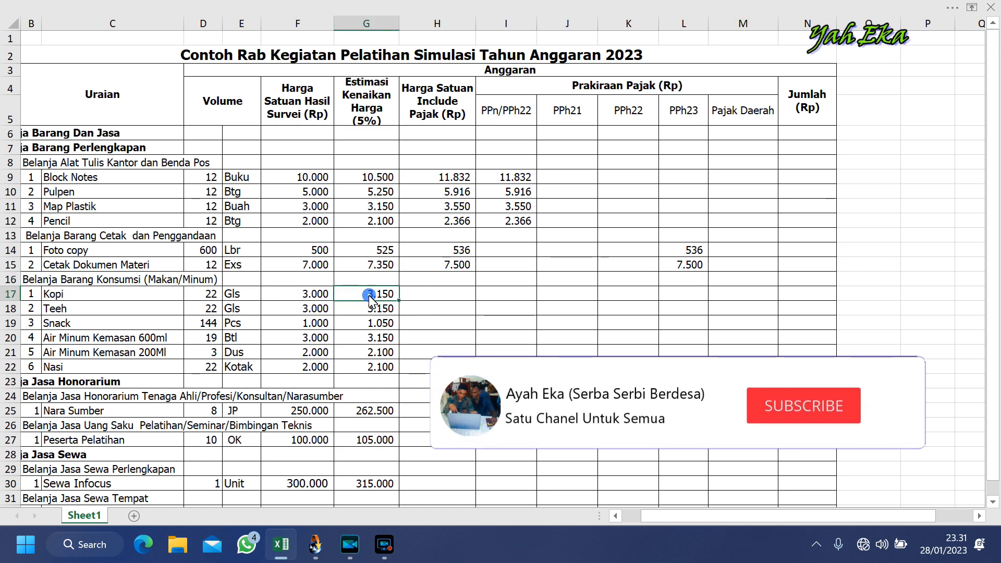
click(743, 294)
text(=)
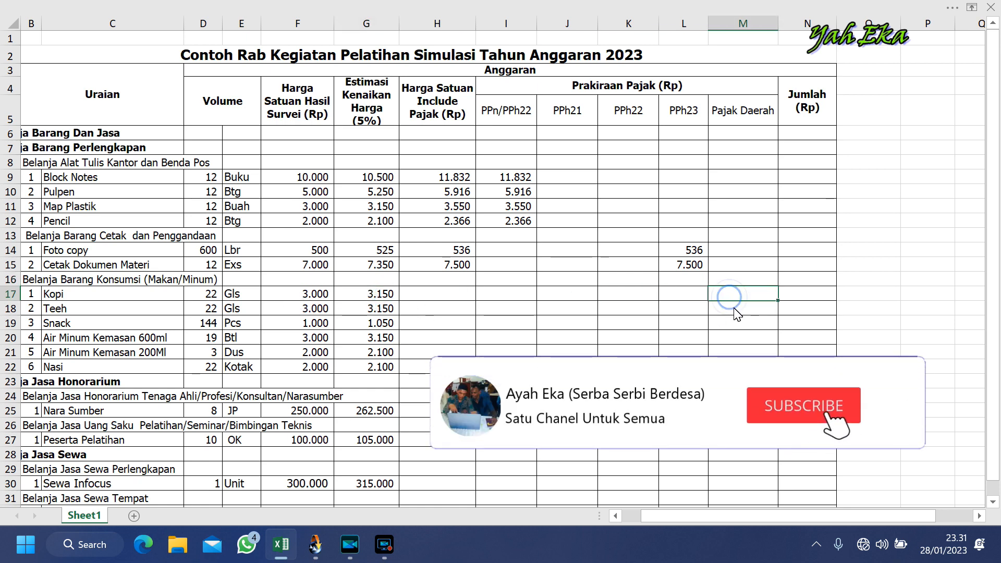
click(371, 294)
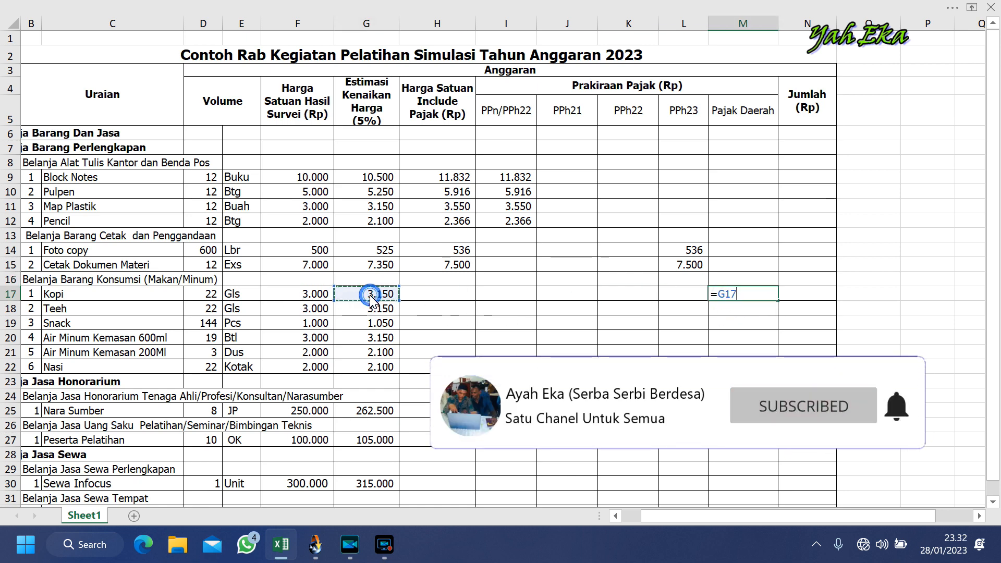
text(*)
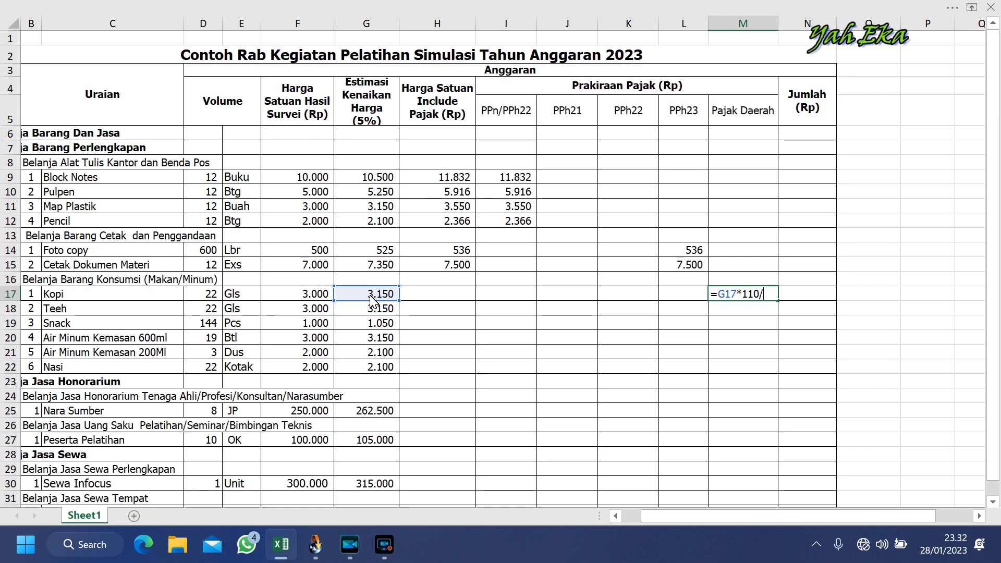
key(Return)
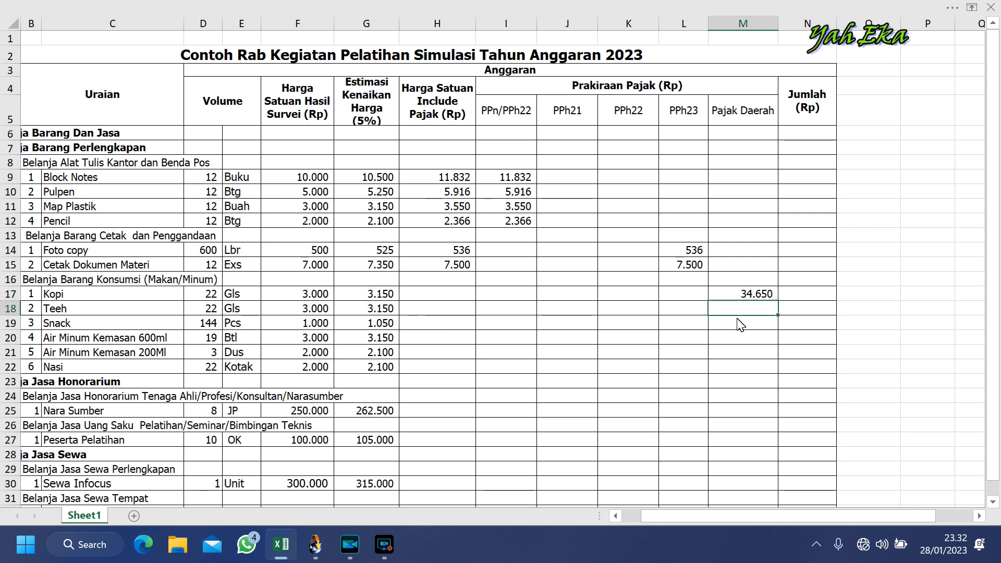
Correct the Pajak Daerah formula of Kopi in M17 to =G17*110/100.
double_click(762, 295)
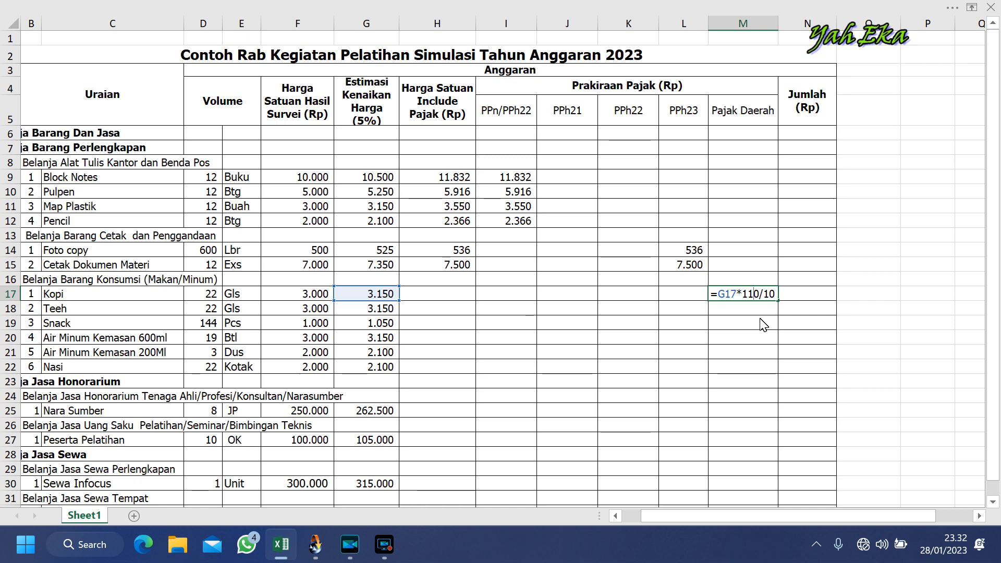
key(Return)
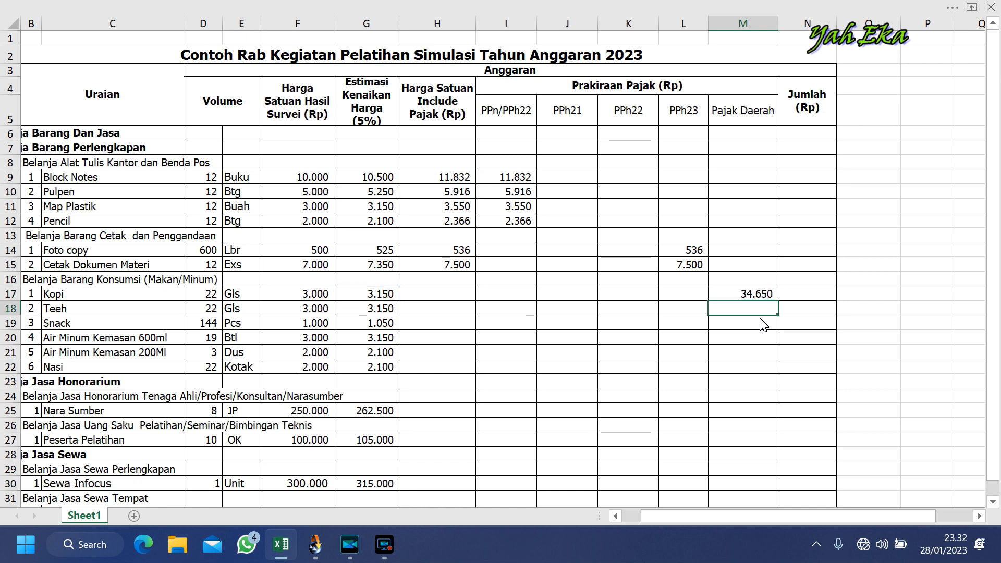
double_click(755, 296)
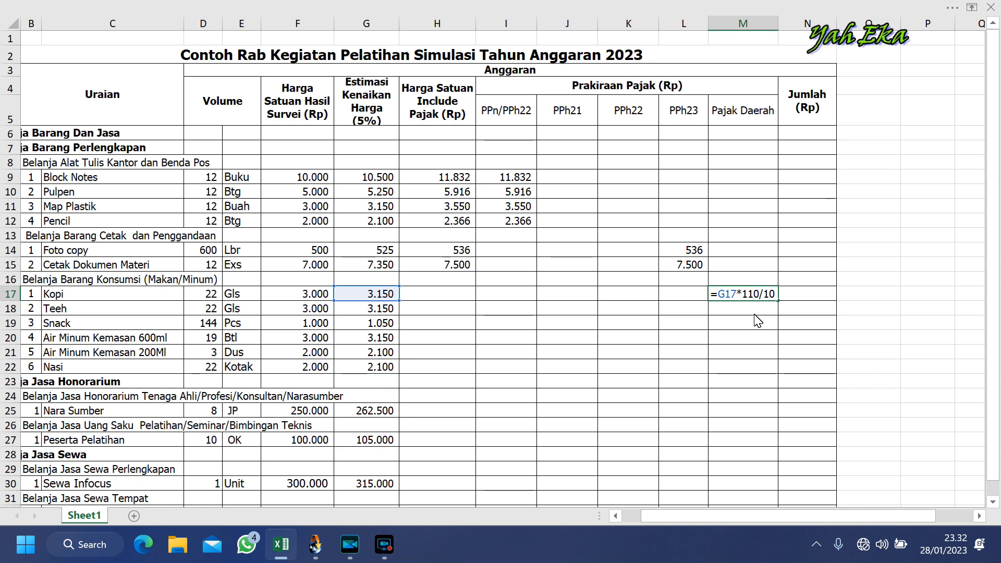
key(Return)
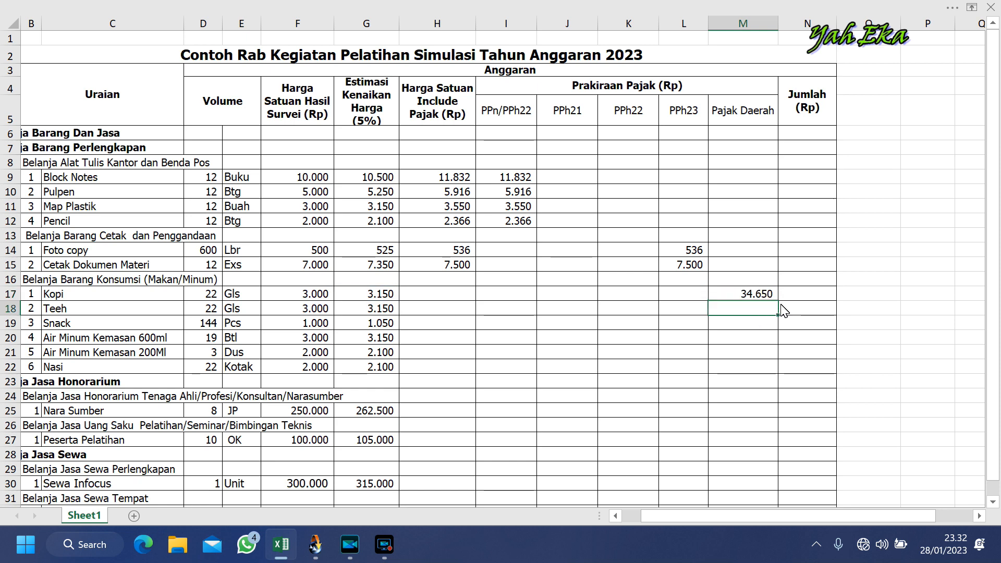
double_click(752, 295)
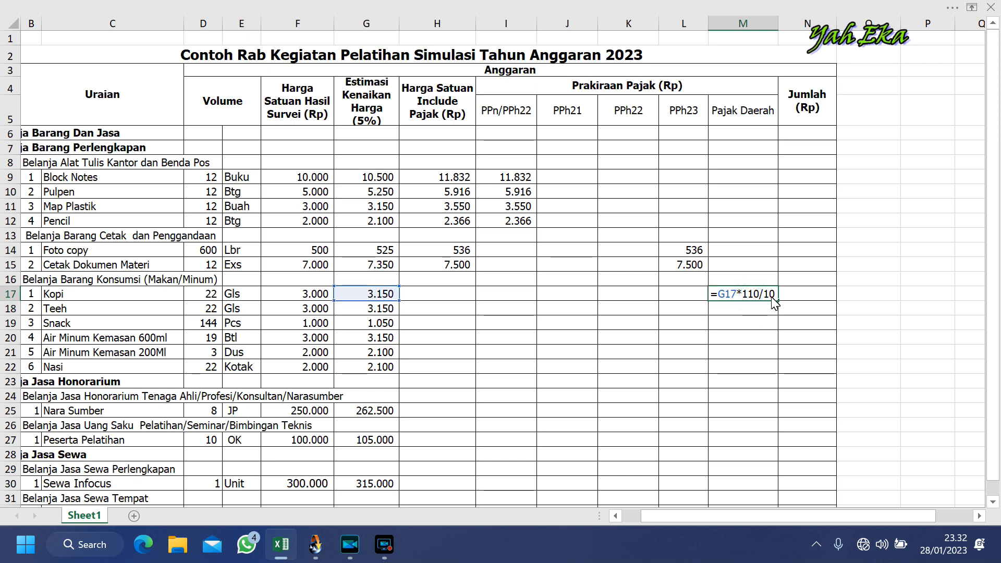
click(775, 295)
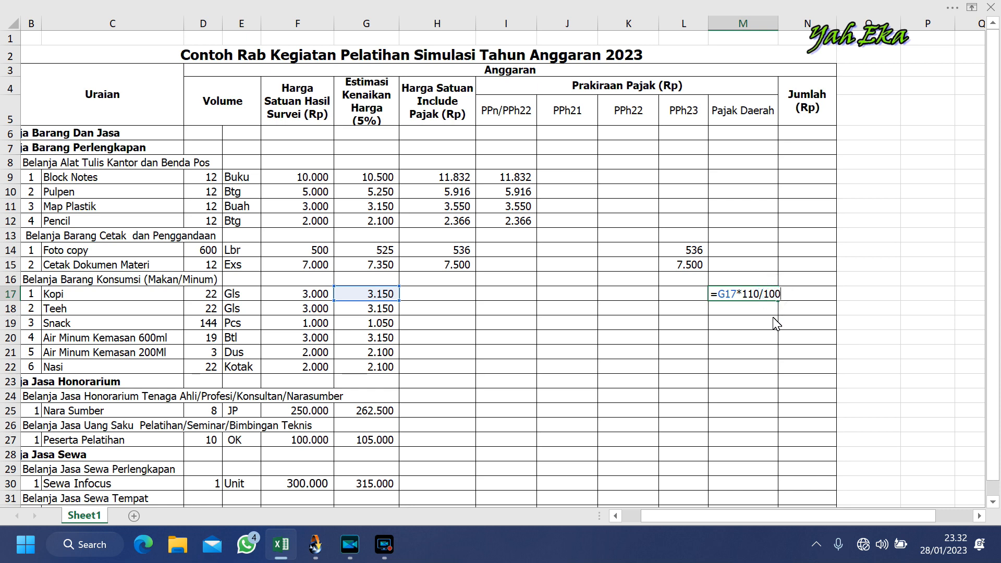
text(0)
key(Return)
click(759, 327)
click(748, 293)
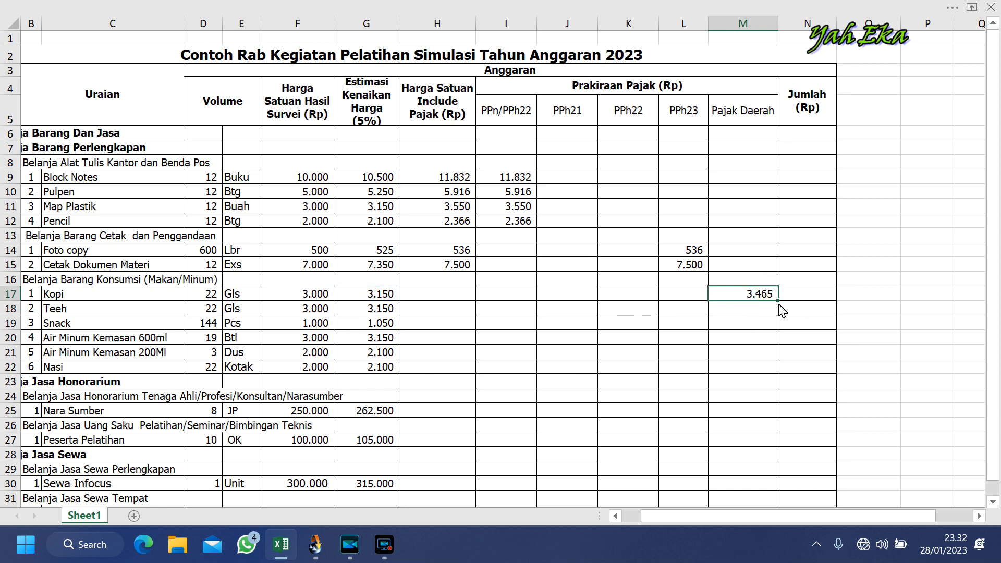
Enter the check formula =M17/100*10 for Kopi's local tax in O17, beside the table.
click(860, 295)
text(=)
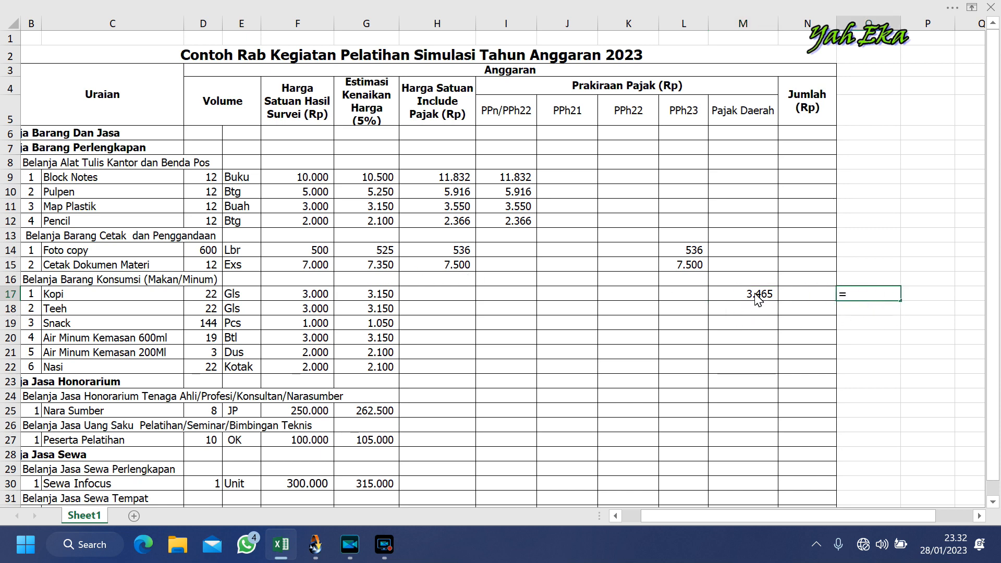
click(751, 295)
text(/100*1)
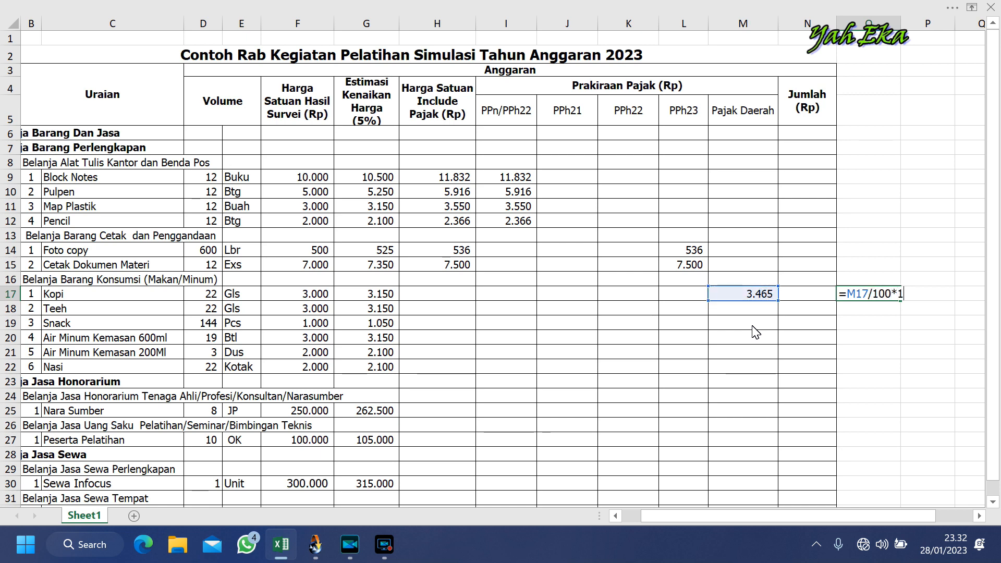
text(0)
key(Return)
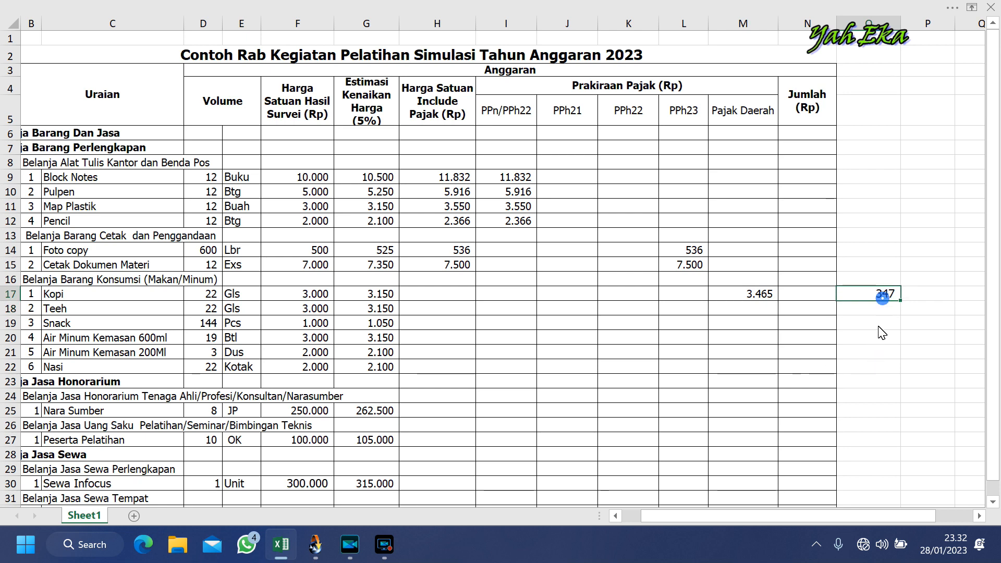
click(915, 293)
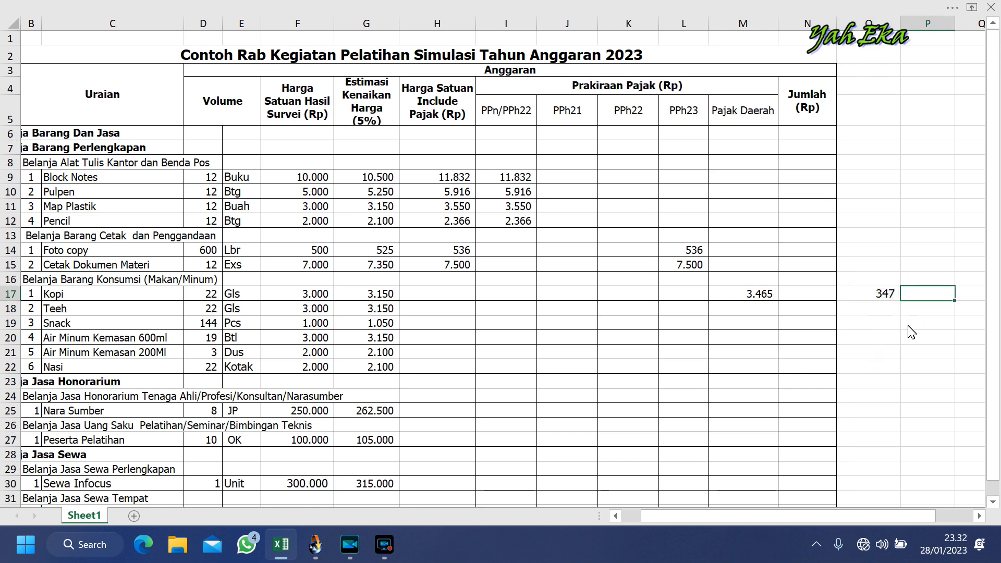
Edit the divisor in the O17 check formula and clear the cell.
double_click(876, 295)
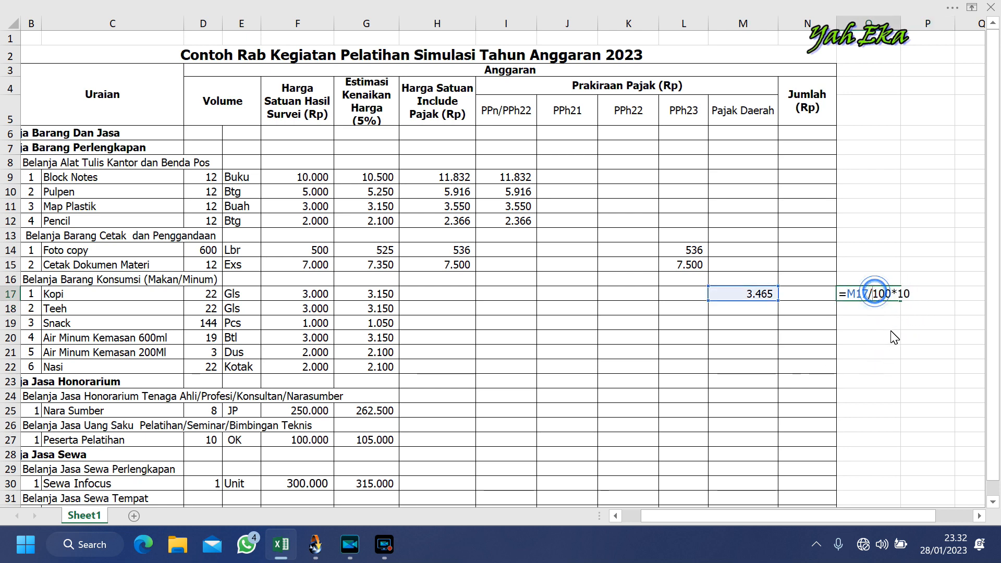
key(BackSpace)
text(1)
key(Return)
click(879, 307)
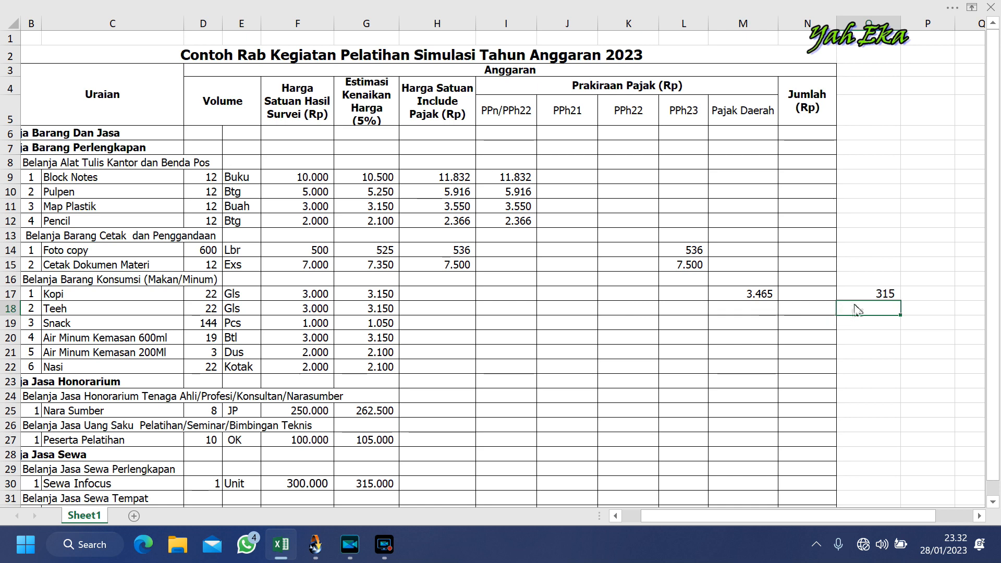
click(882, 295)
key(BackSpace)
click(883, 350)
Enter the check formula =M17/110*10 for Kopi's local tax in O17.
click(874, 295)
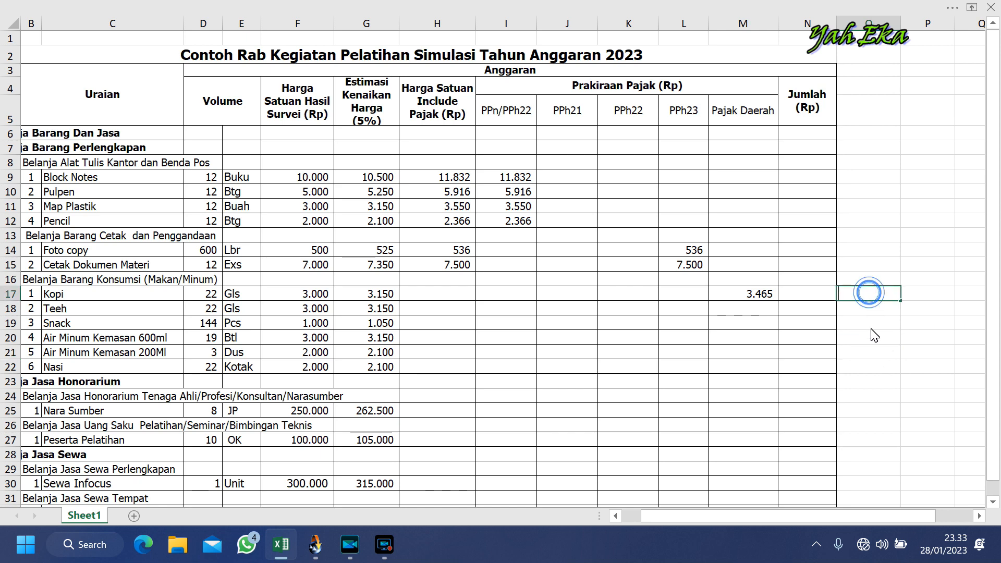
text(=)
click(759, 294)
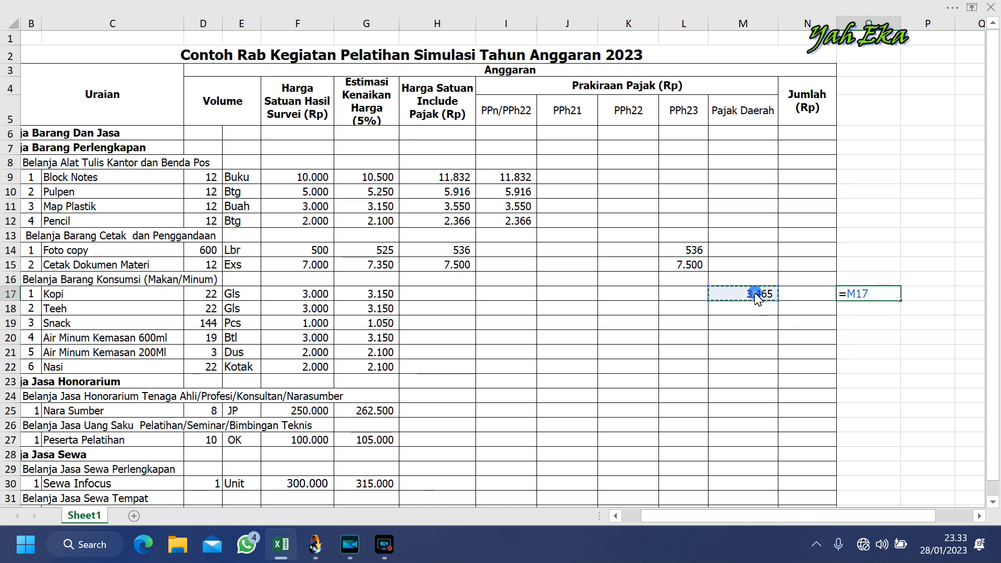
text(/110)
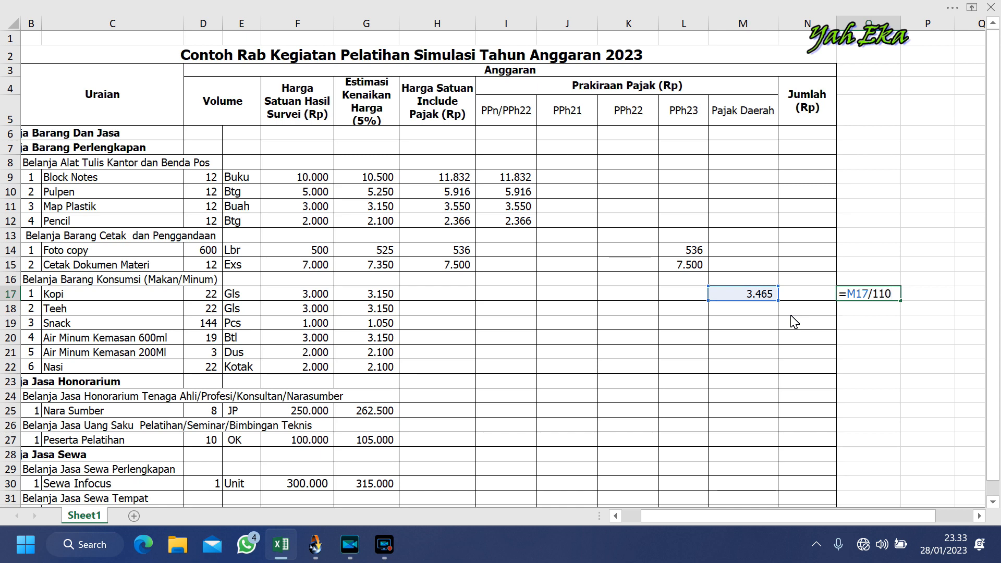
text(*10)
key(Return)
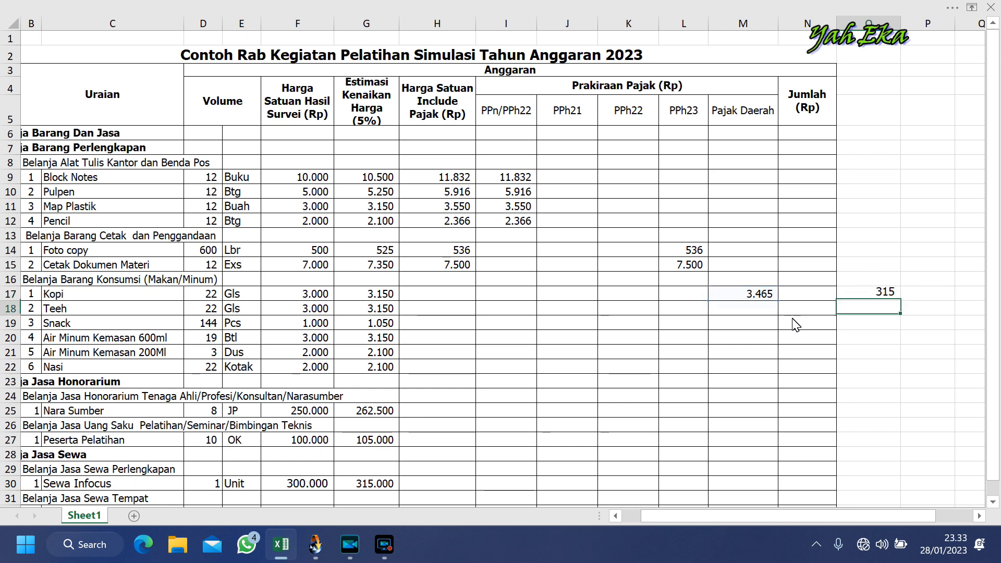
key(Down)
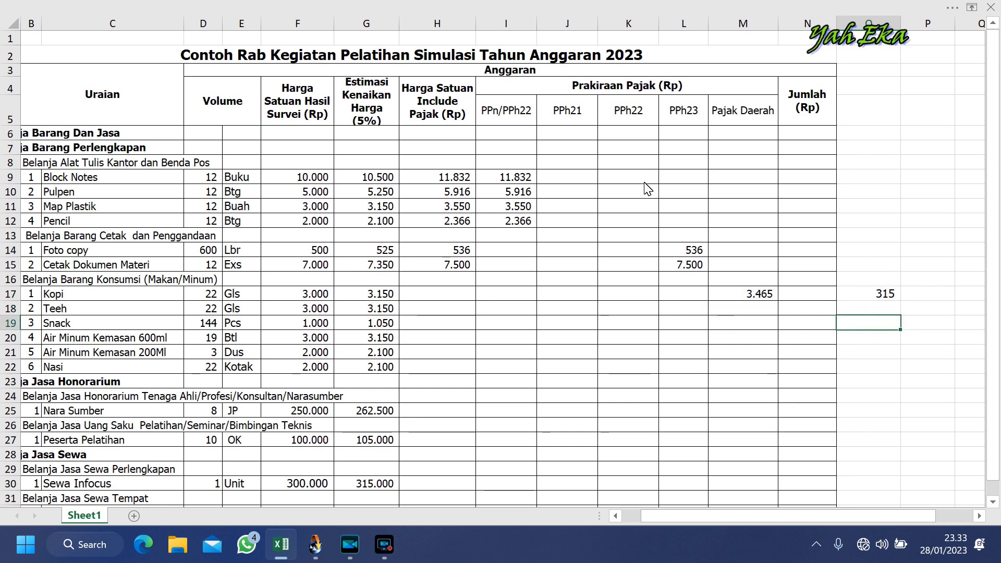
Enter the formula =M17*111/98,5 for Kopi in the PPh22 column (K17).
click(641, 112)
click(619, 293)
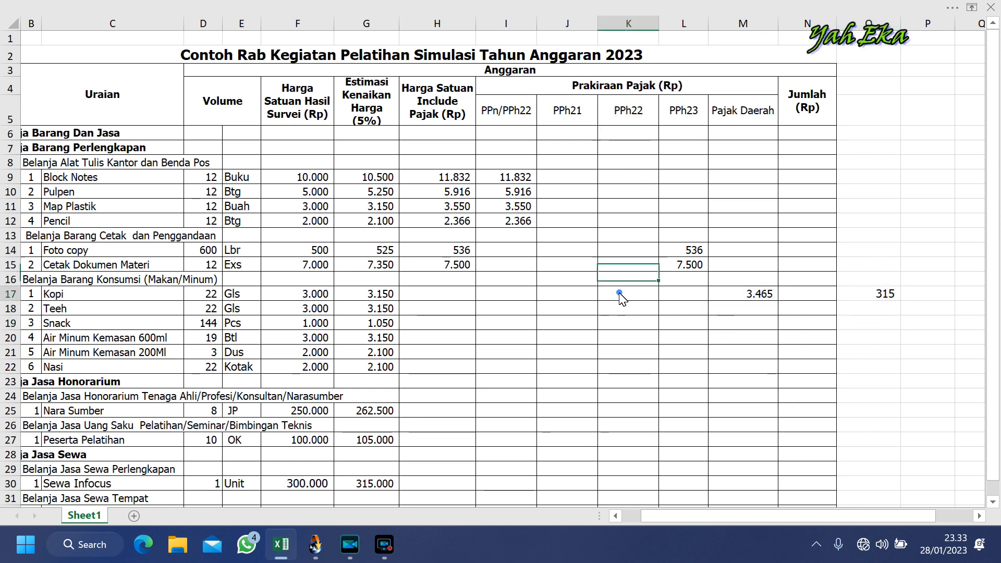
click(749, 293)
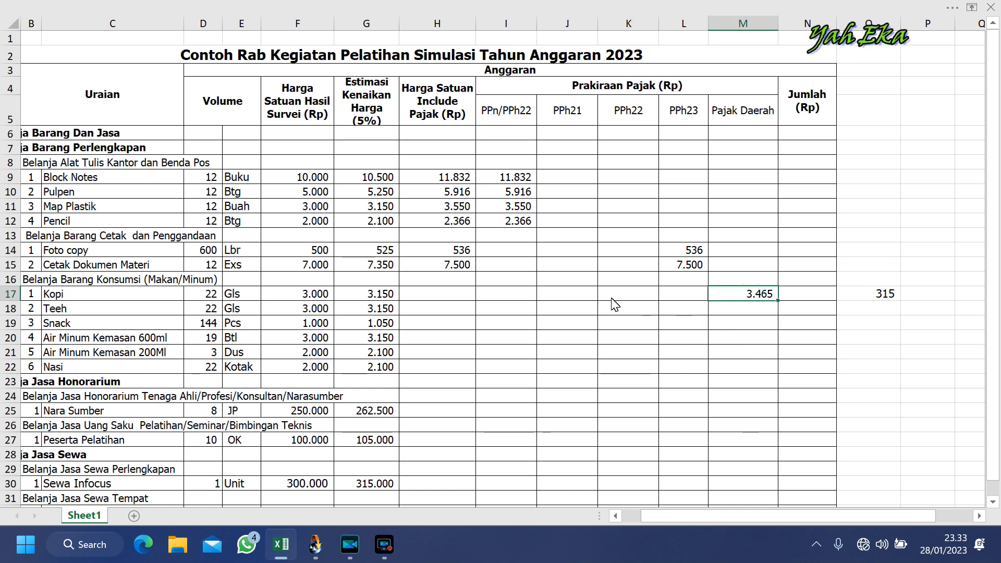
click(635, 294)
text(=)
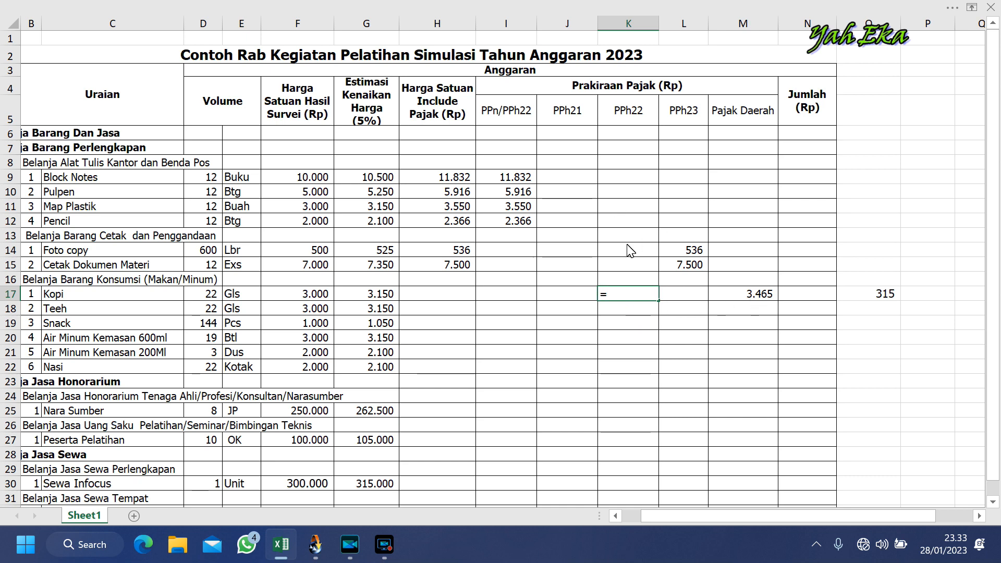
click(758, 294)
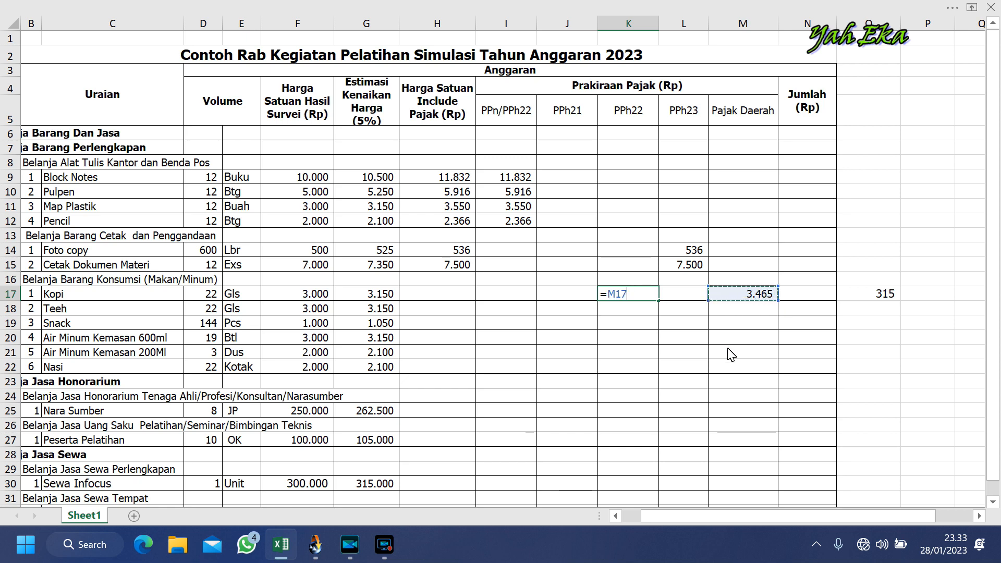
text(/)
text(*111/)
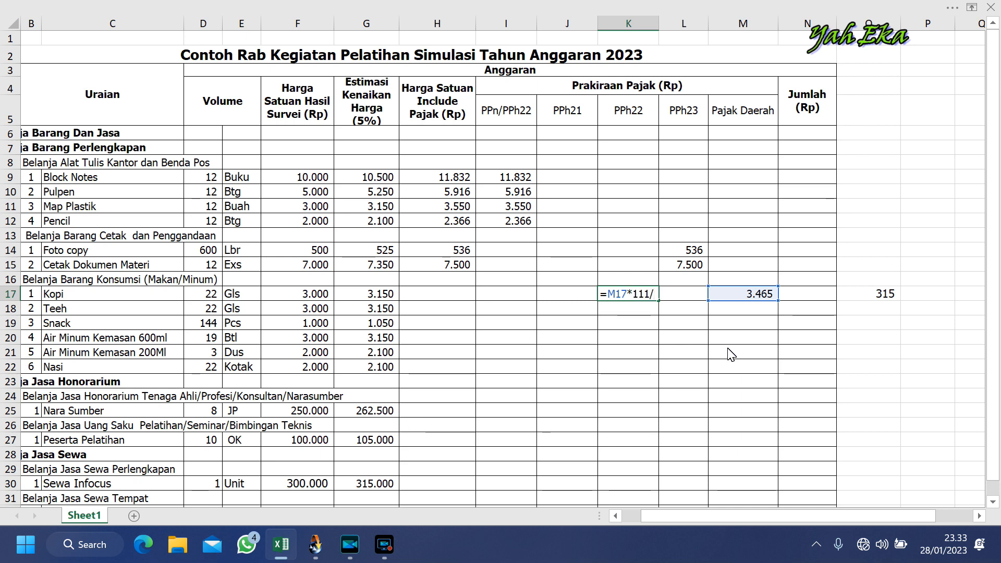
text(98,5)
key(Return)
click(652, 338)
click(637, 299)
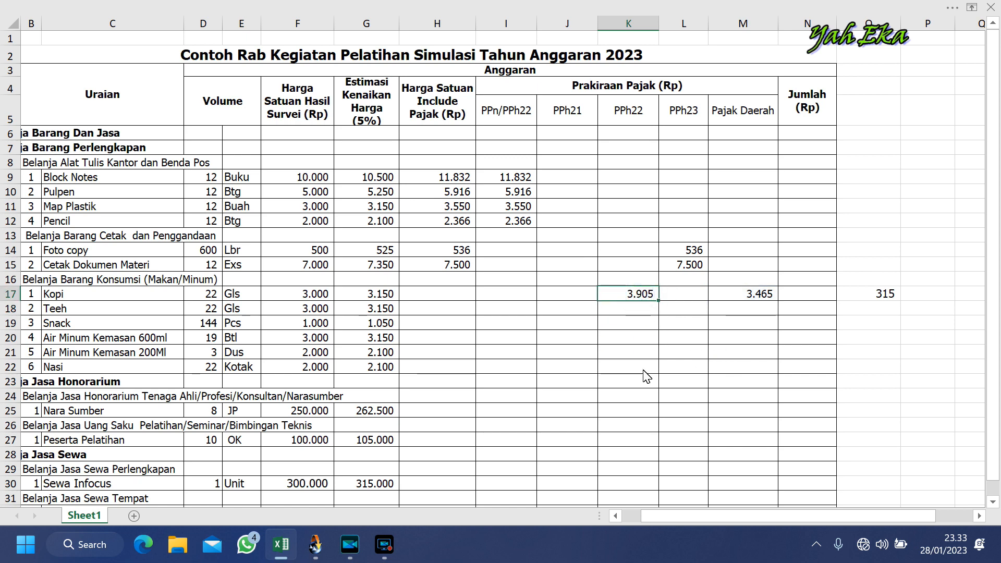
Set the Harga Satuan Include Pajak of Kopi (H17) equal to K17.
click(414, 298)
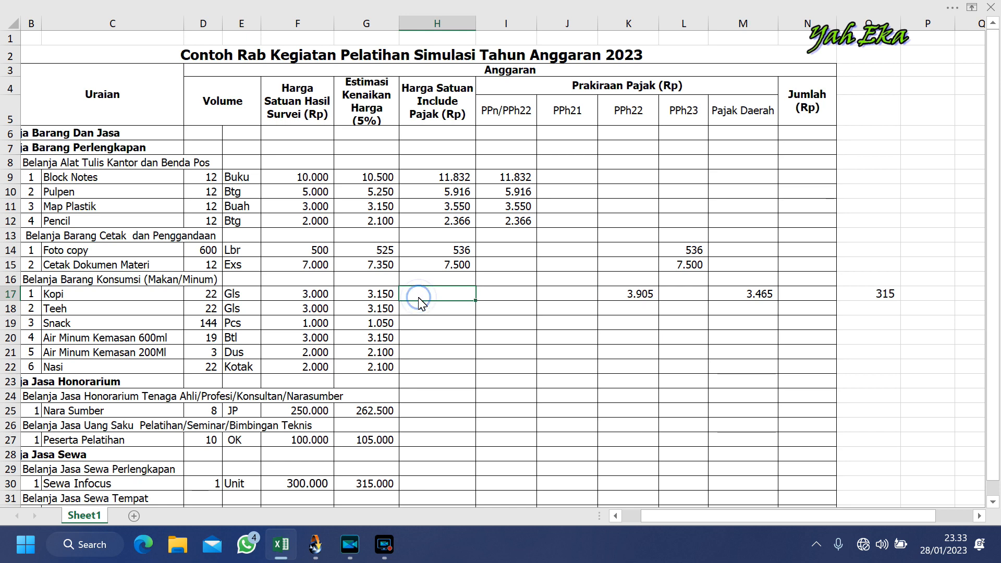
text(=)
click(637, 295)
key(Return)
click(735, 339)
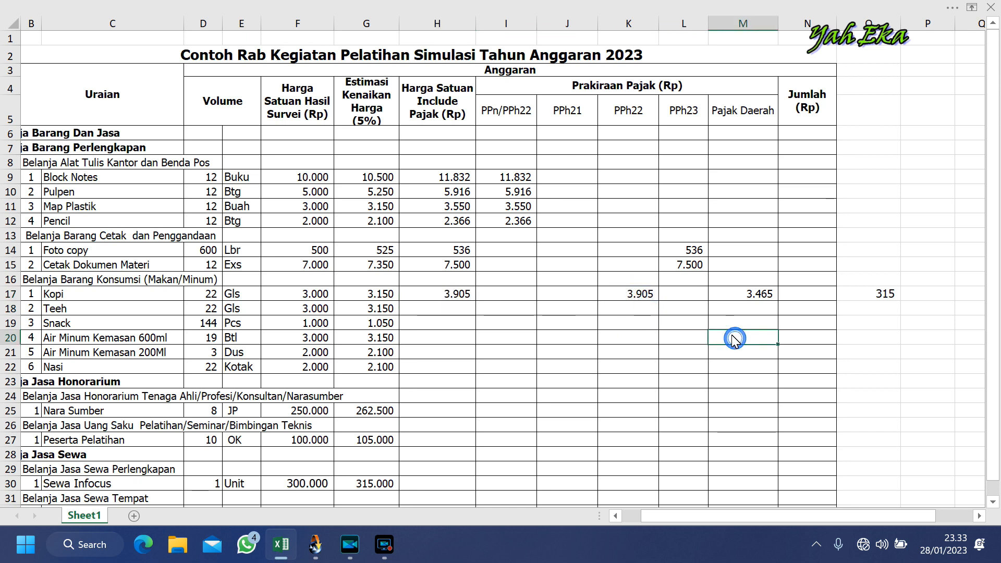
Fill Kopi's Pajak Daerah and PPh22 formulas (M17 and K17) down to Nasi in row 22.
click(748, 296)
drag(776, 300, 785, 379)
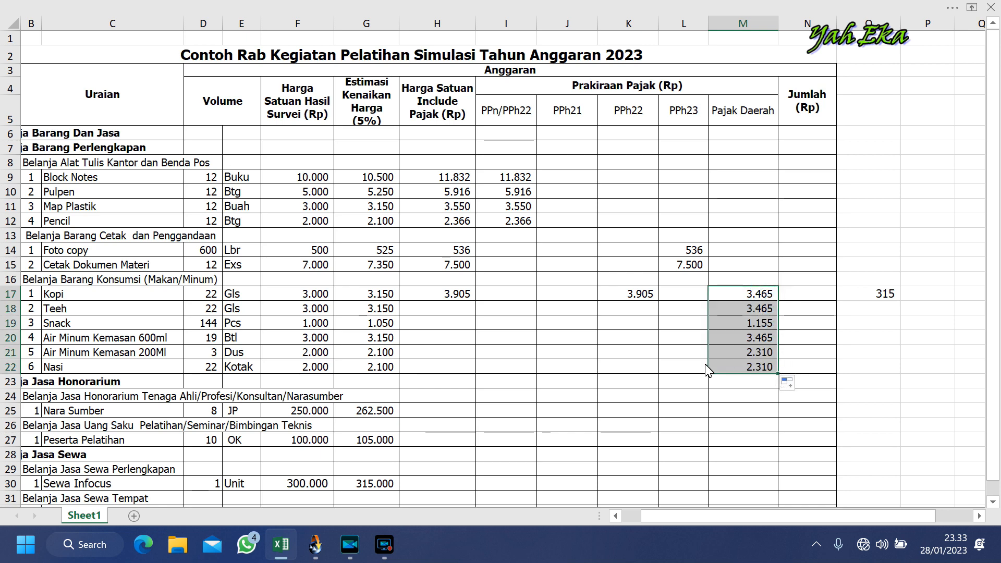
click(645, 295)
drag(659, 300, 662, 376)
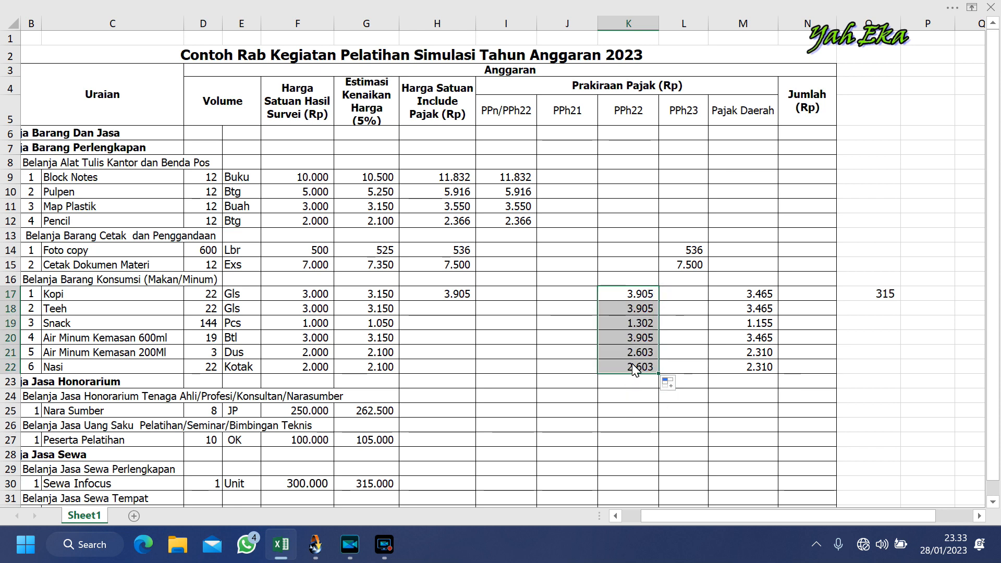
Fill Kopi's Harga Satuan Include Pajak formula from H17 down the column to Sewa Gedung (H32).
click(380, 365)
click(440, 304)
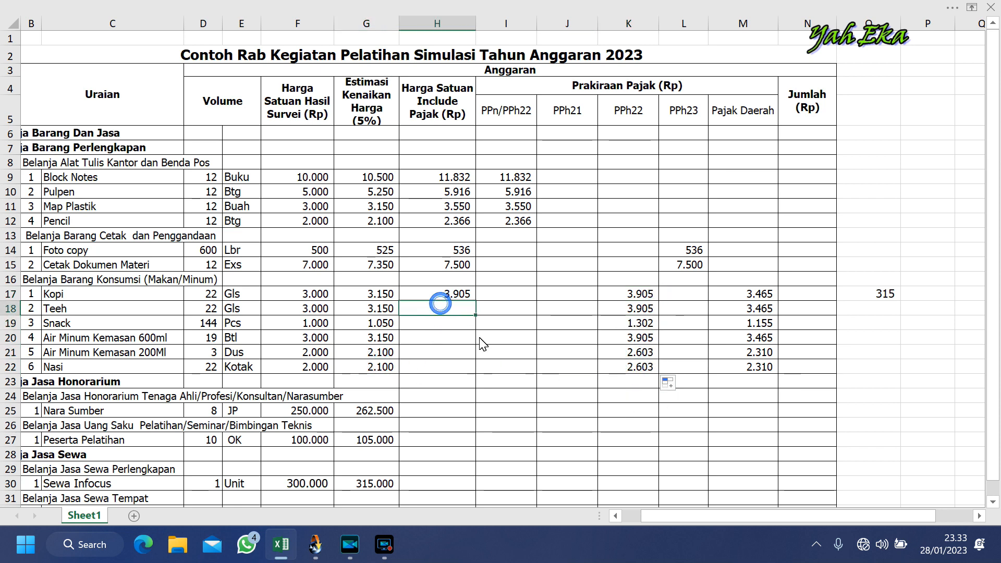
click(452, 294)
double_click(476, 301)
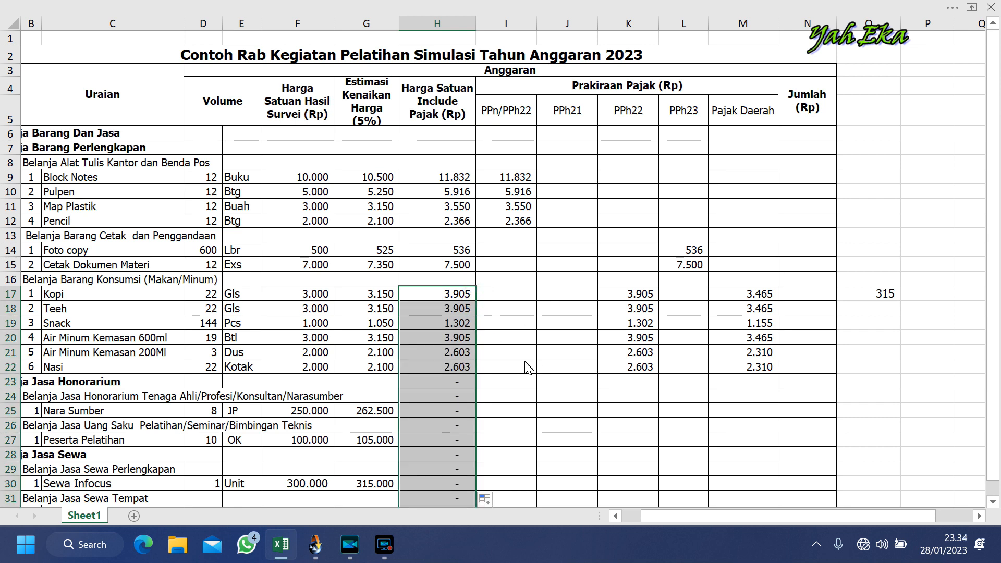
Check the Nasi formula in H22 and clear the surplus filled cells H23:H32 below it.
click(461, 383)
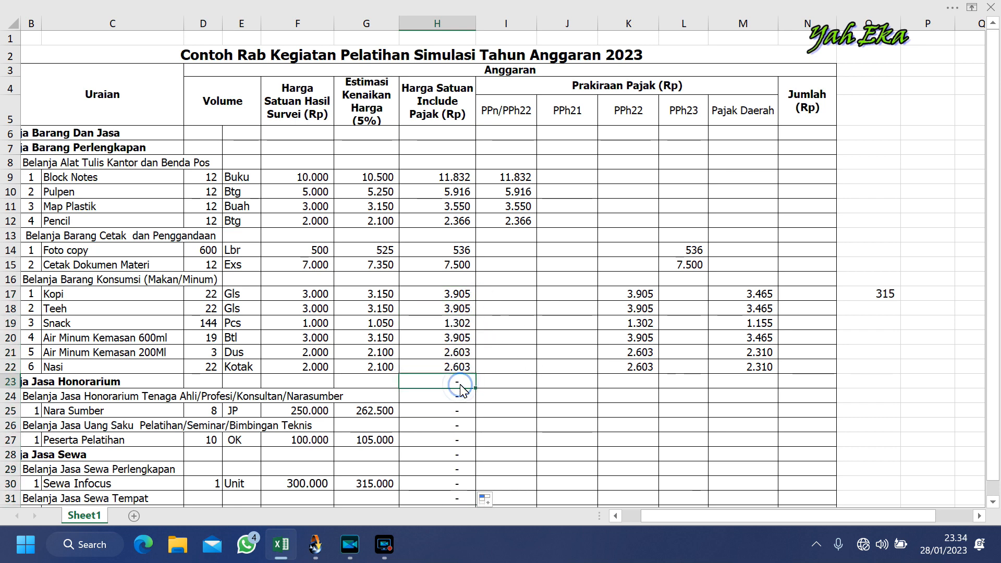
double_click(461, 383)
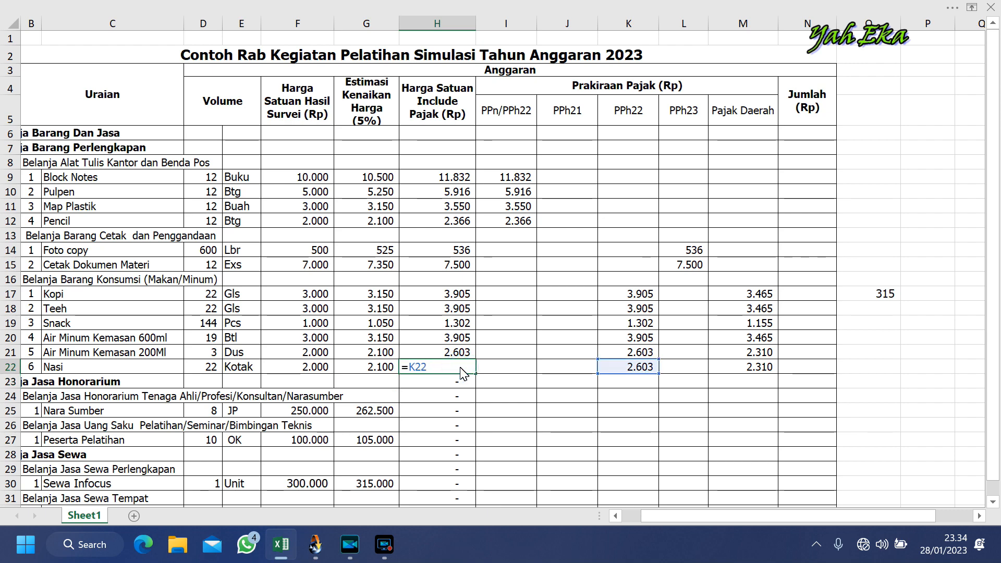
key(Escape)
drag(462, 386, 460, 483)
right_click(459, 443)
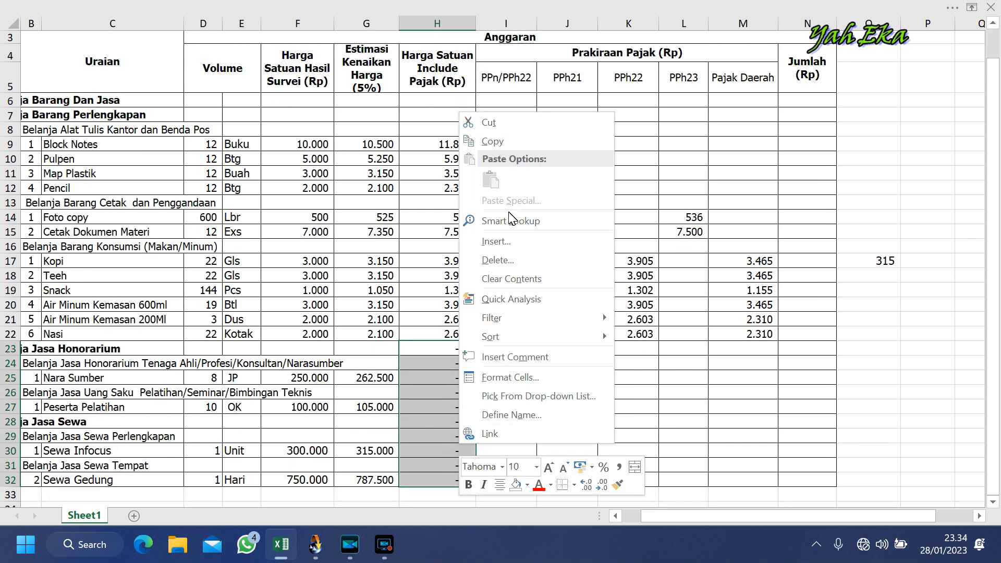
click(508, 279)
click(498, 407)
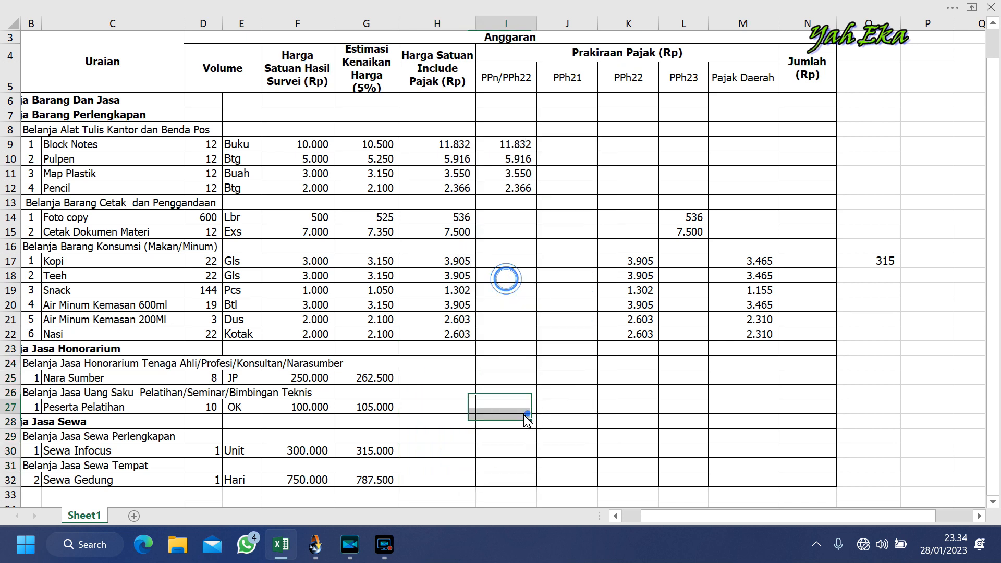
click(629, 364)
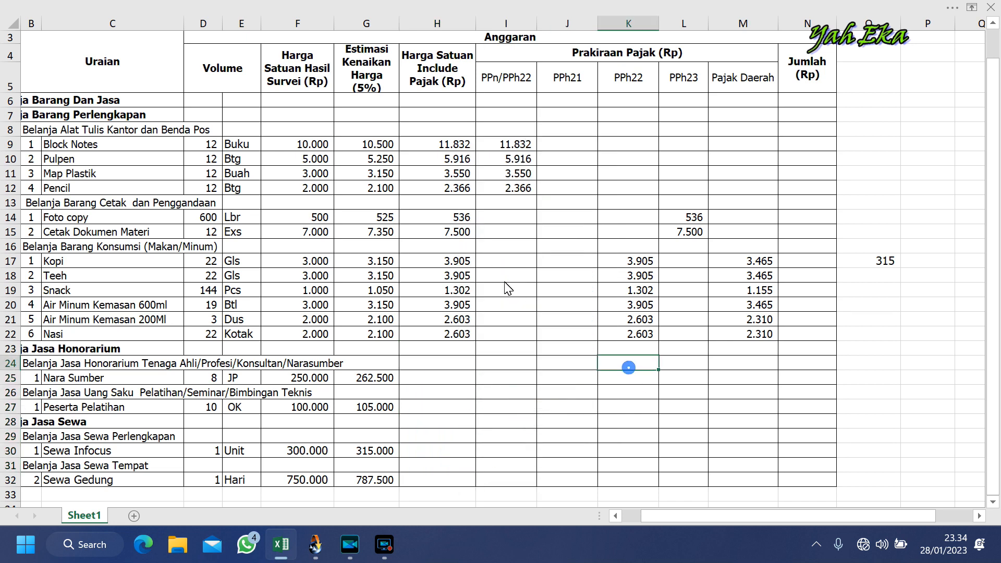
Calculate Nara Sumber's PPh21 price in J25 with the formula =G25*100/95.
click(15, 378)
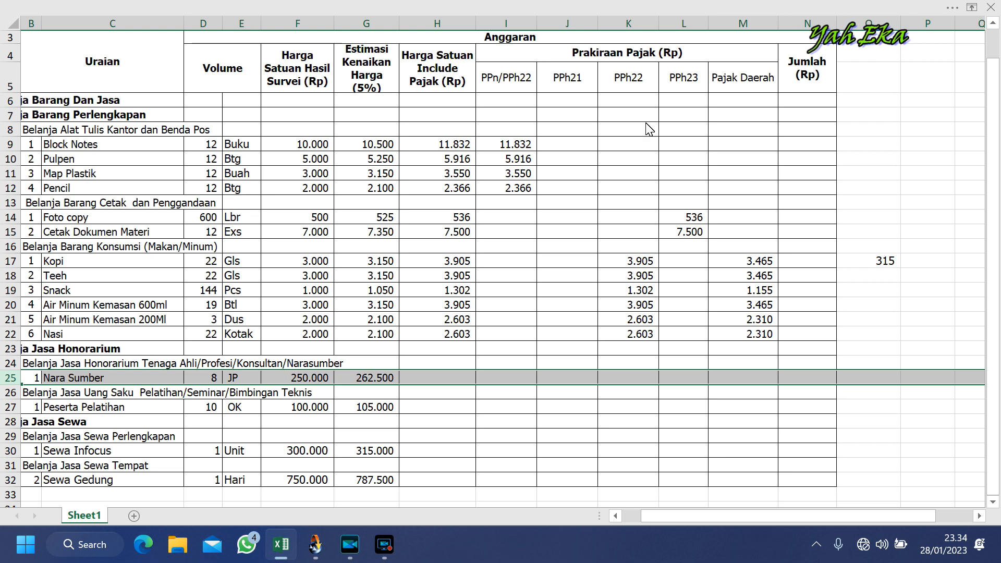
click(567, 379)
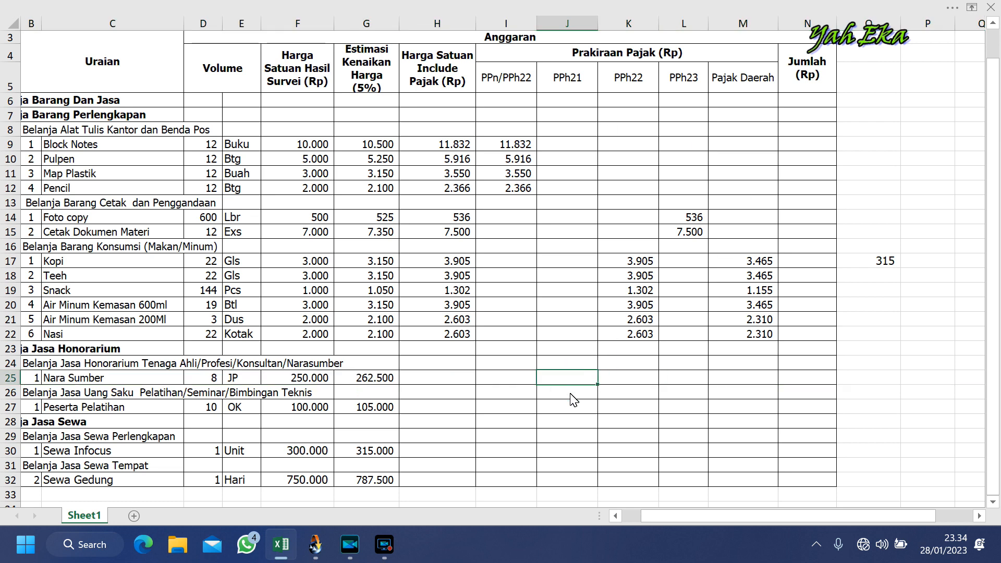
text(=)
click(372, 379)
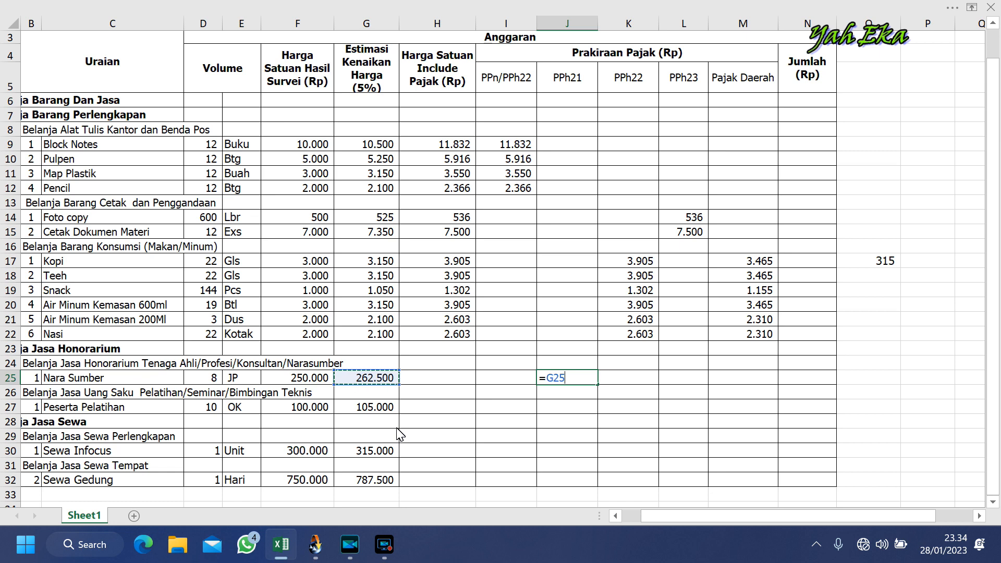
text(*100/95)
key(Return)
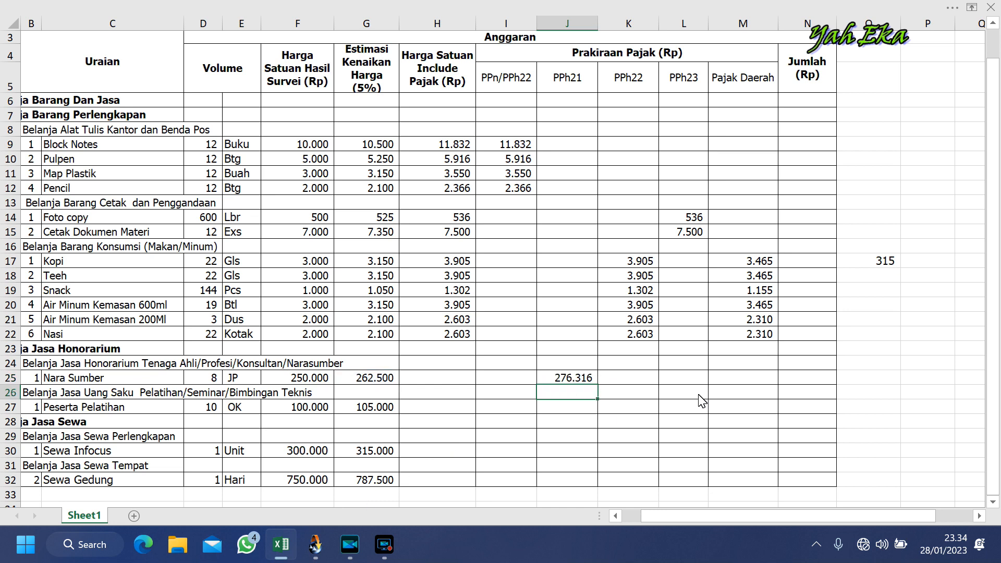
Set Nara Sumber's Harga Satuan Include Pajak (H25) equal to J25.
click(757, 378)
click(436, 378)
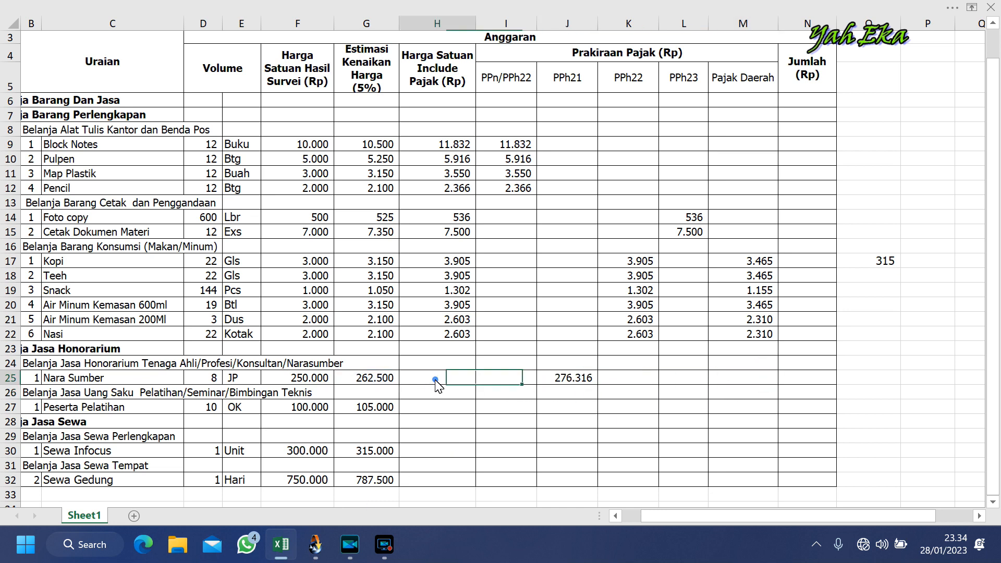
text(=)
key(Return)
key(Up)
double_click(432, 377)
click(577, 376)
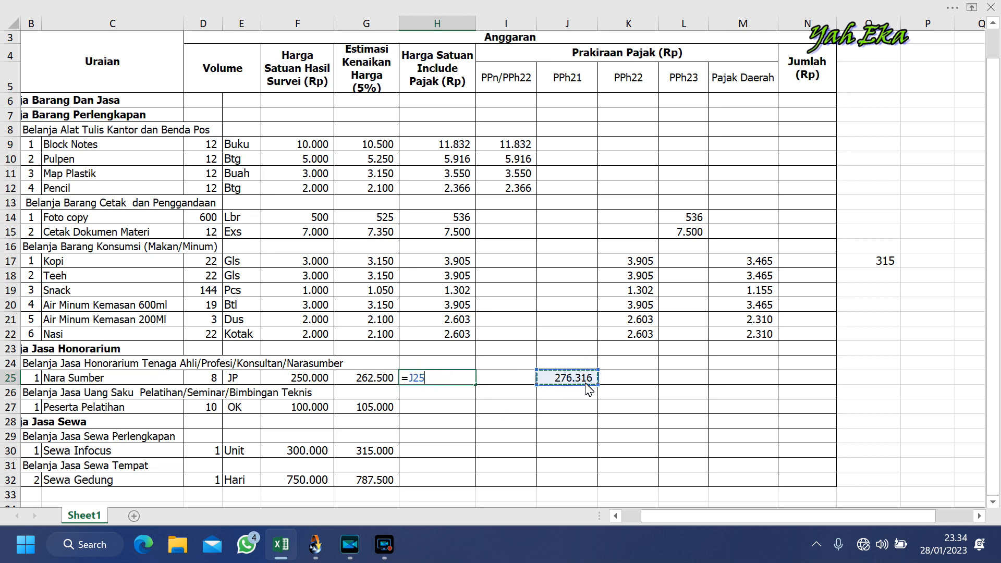
key(Return)
click(578, 409)
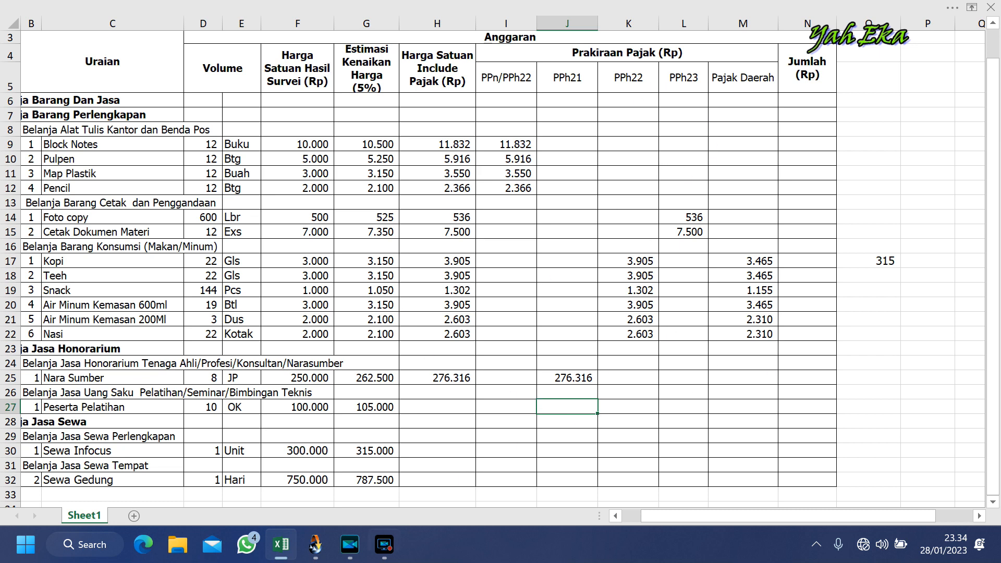
Switch to Siskeudes and open the SPP Definitif form of SPP Pelaksana Kegiatan, placed beside the budget sheet.
click(315, 552)
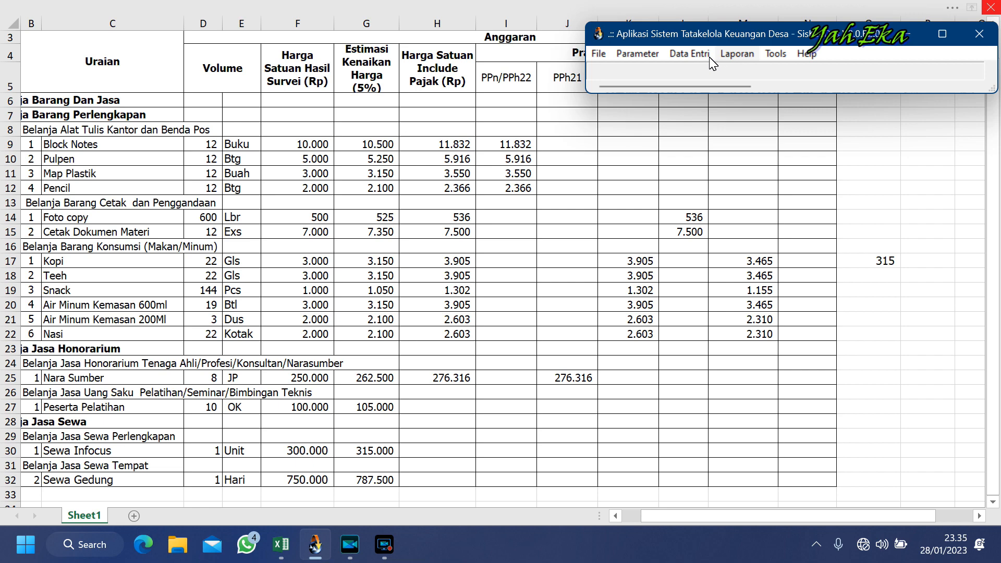
click(688, 55)
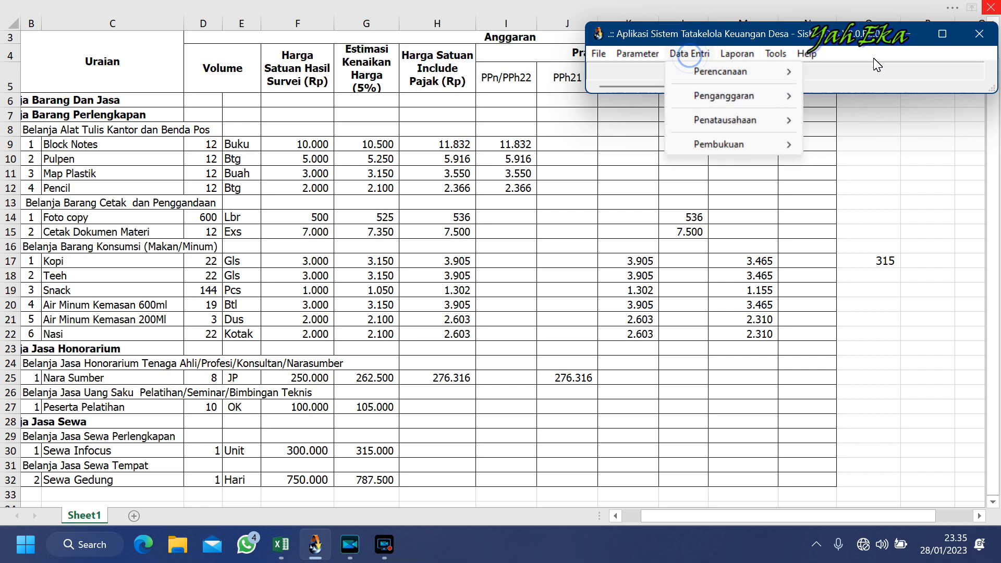
click(943, 34)
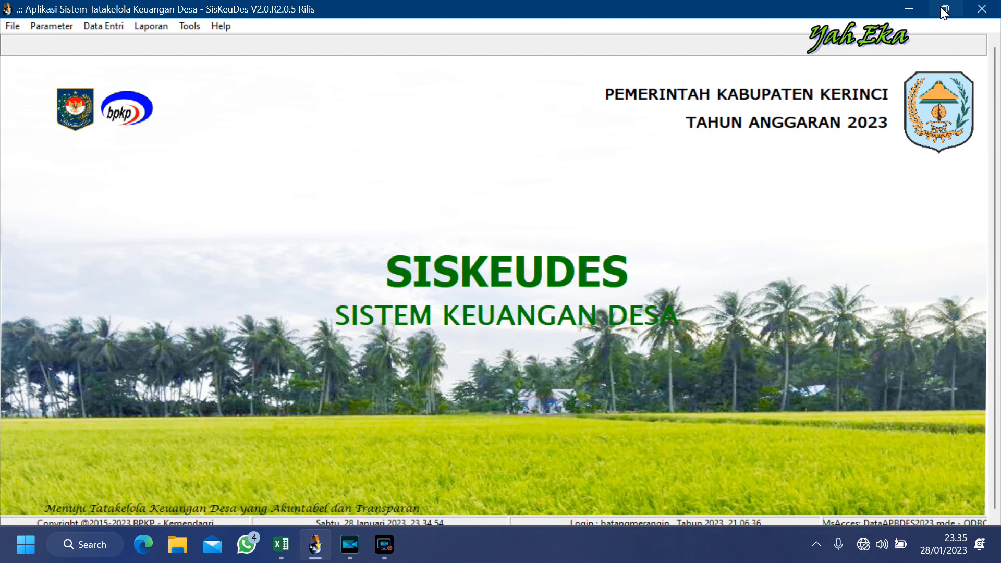
click(945, 9)
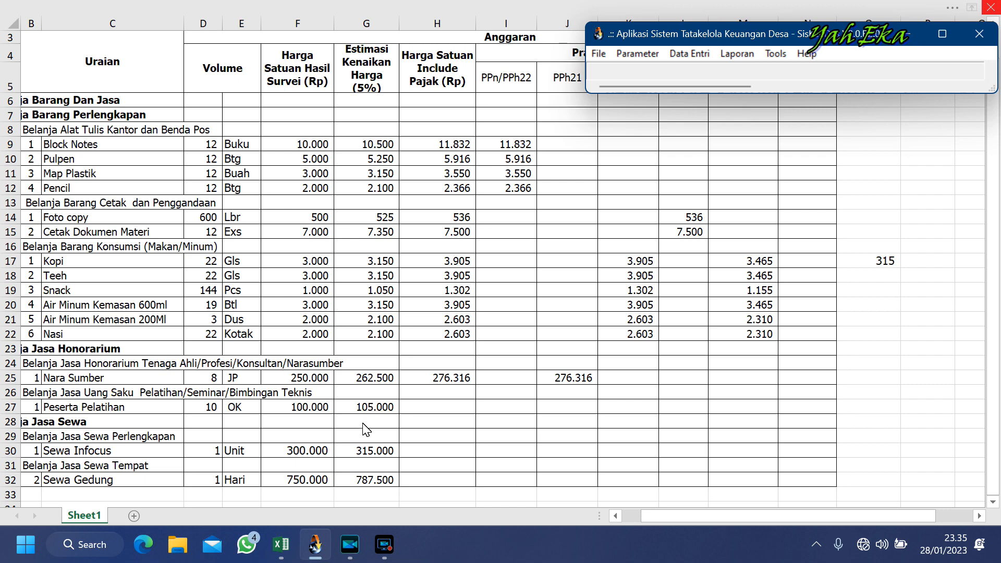
click(696, 57)
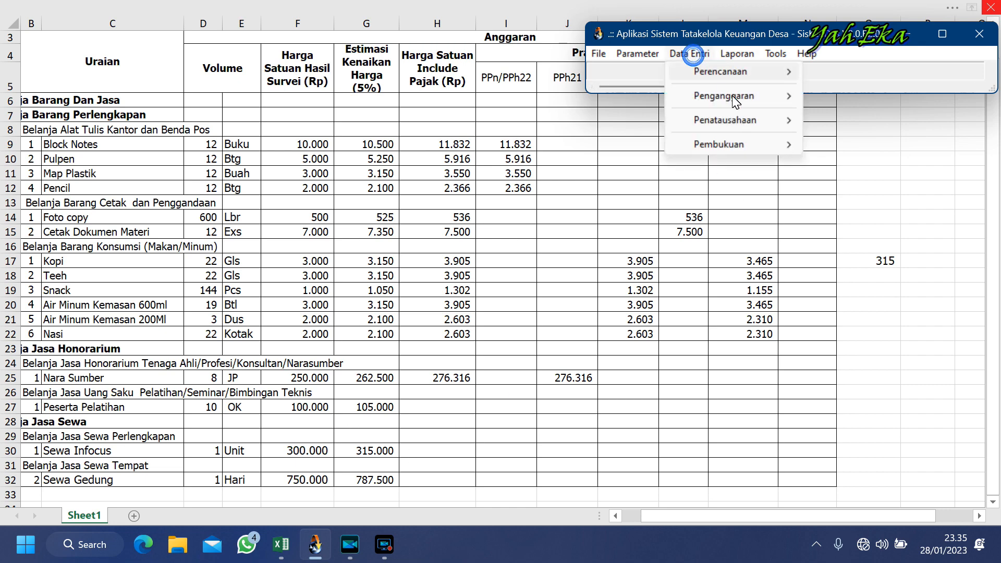
mouse_move(762, 121)
click(854, 146)
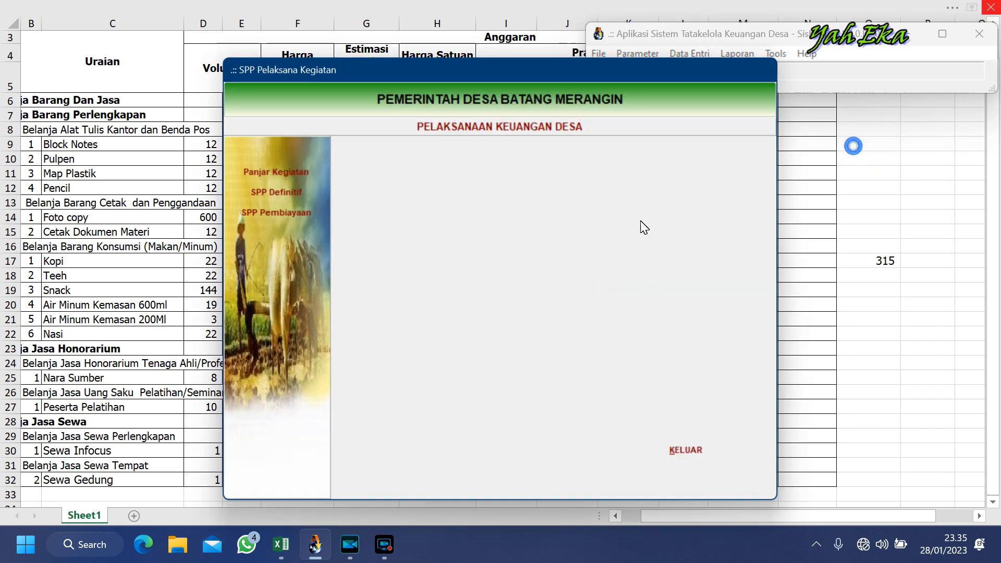
drag(524, 70, 774, 16)
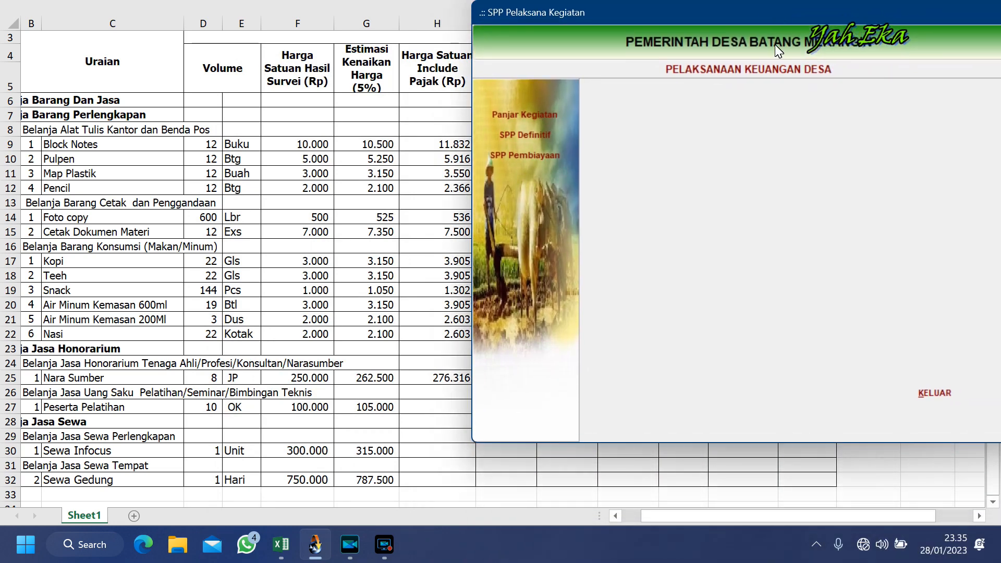
click(525, 131)
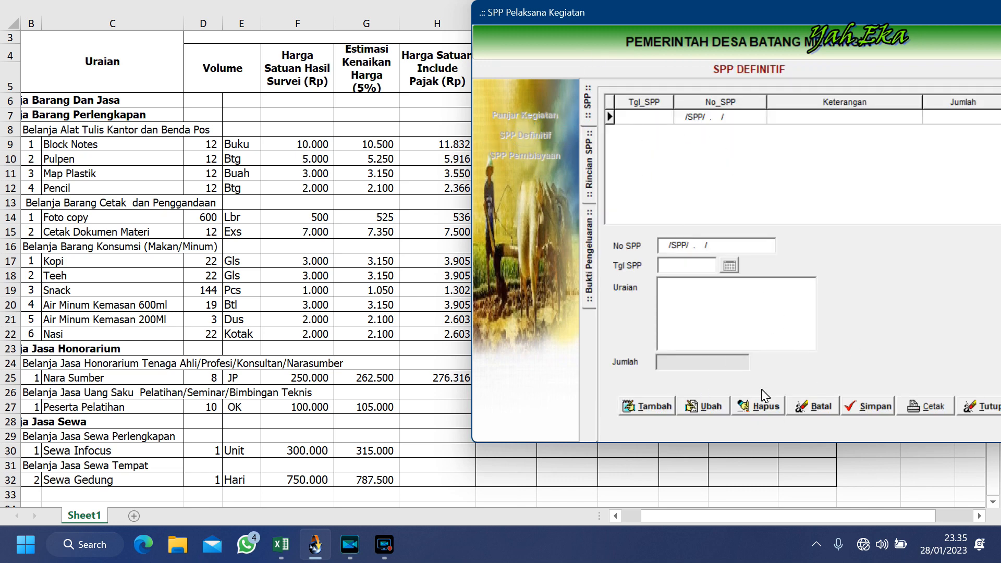
Add a new SPP Definitif dated 31/01/2023 with the Uraian "hhh" and save it.
click(650, 412)
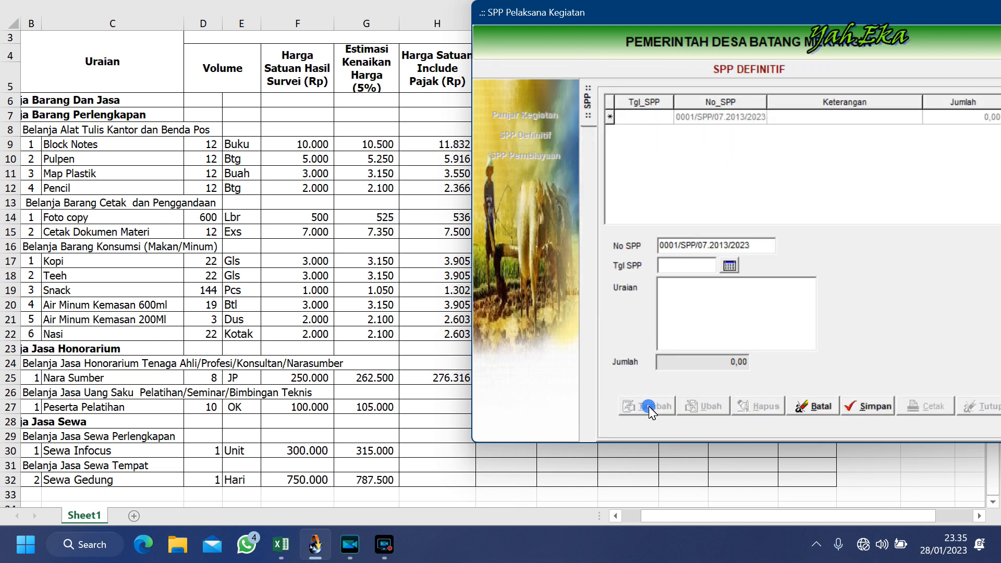
click(730, 266)
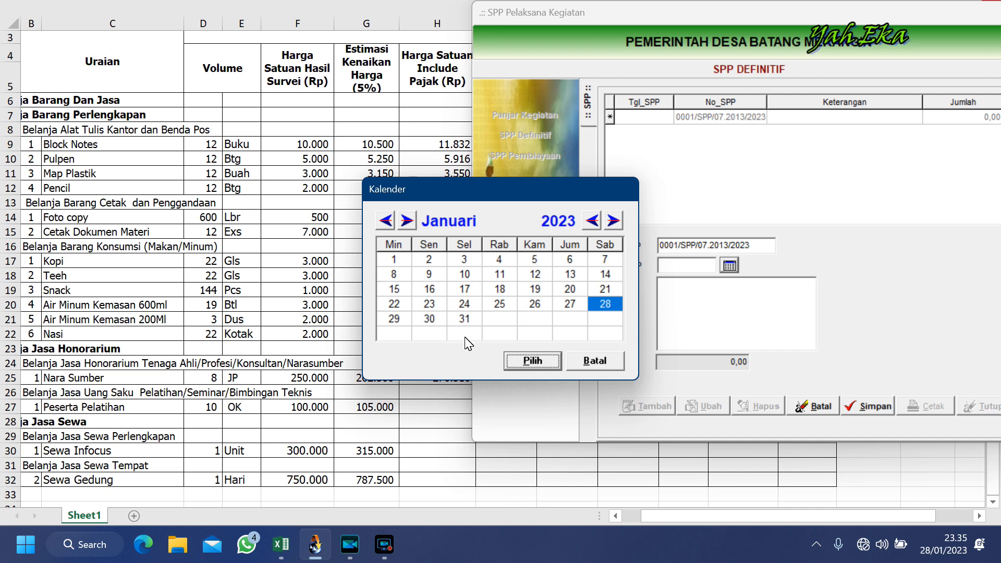
click(465, 319)
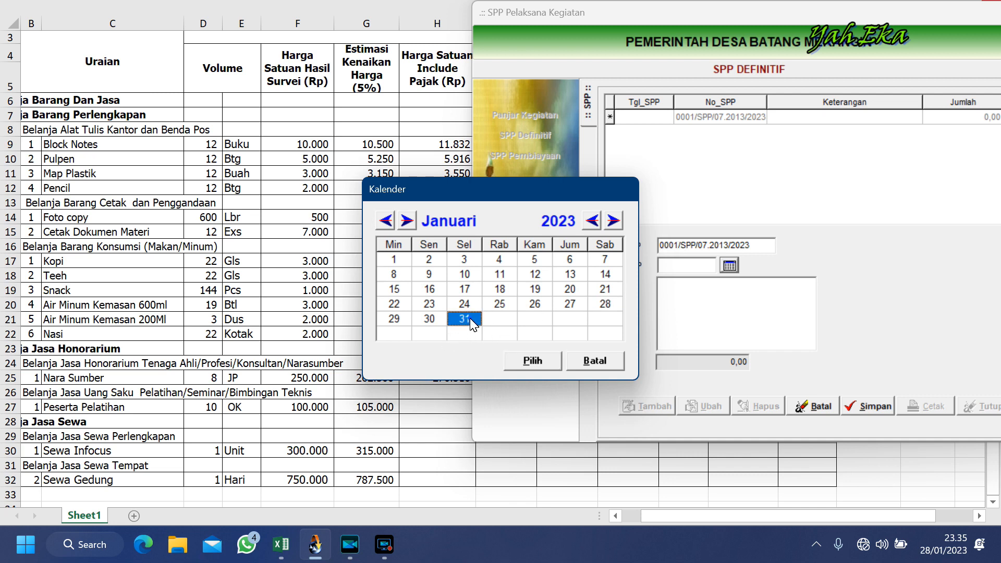
click(532, 361)
click(714, 313)
text(hhh)
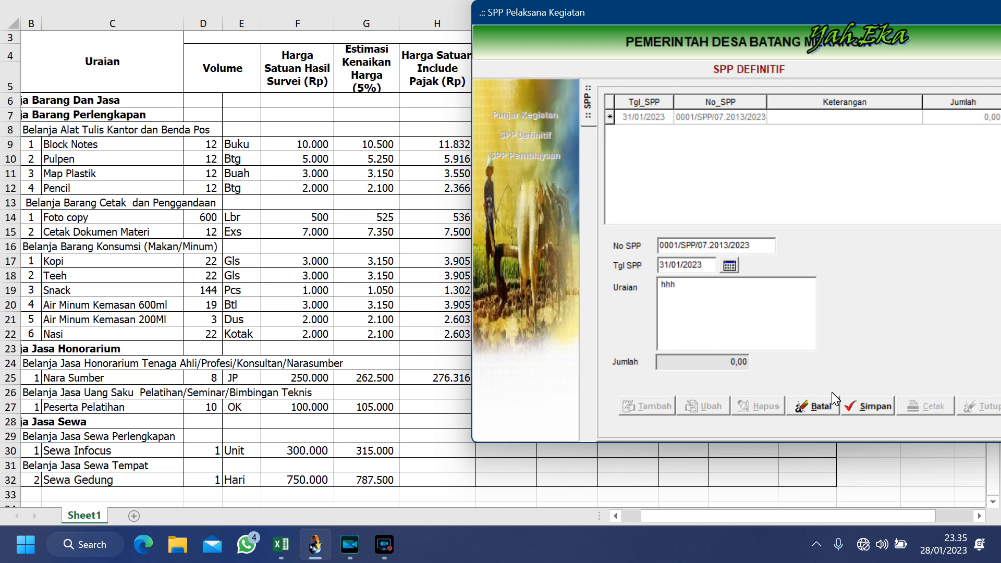
click(869, 407)
Add and save an SPP detail line for Belanja Jasa Langganan Internet (5.2.5.05.) from the Pengadaan Jasa Wifi package under Penyediaan Operasional Pemerintah Desa.
double_click(738, 118)
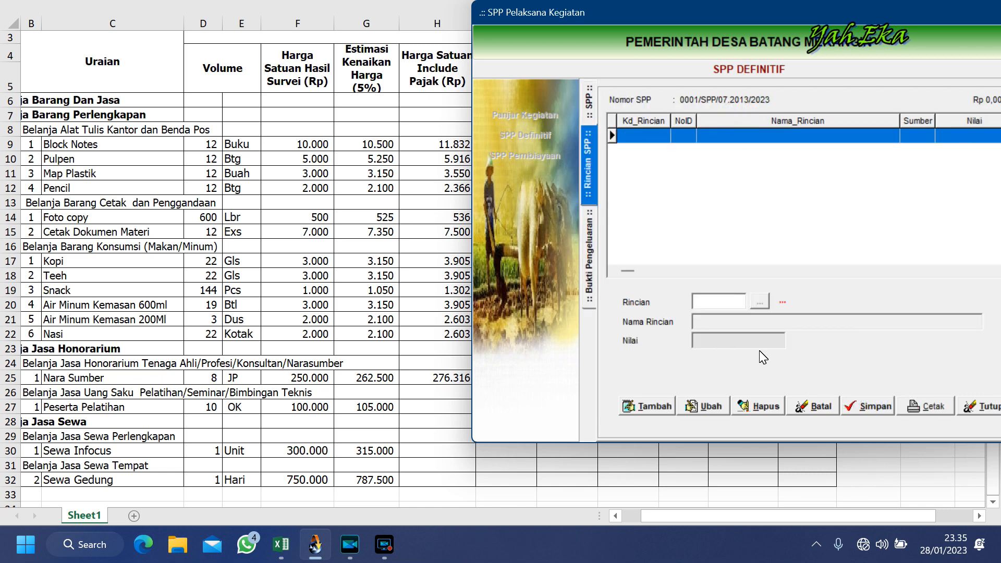
click(651, 412)
click(760, 302)
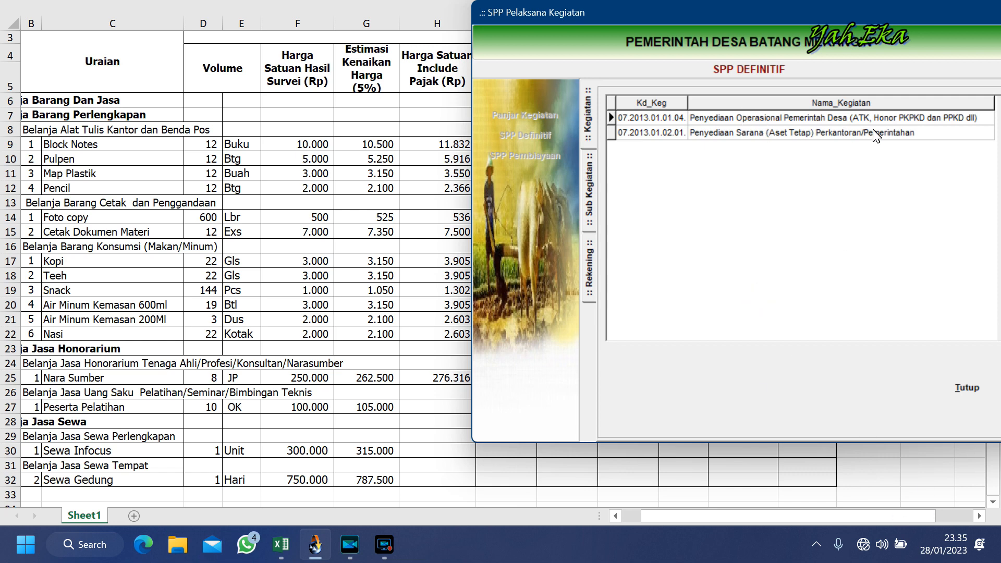
double_click(760, 118)
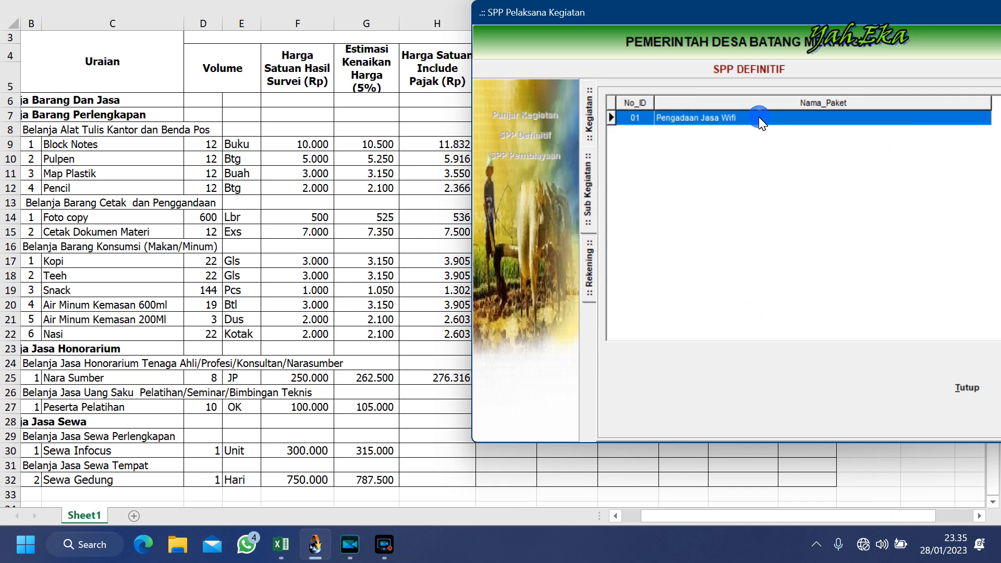
double_click(761, 119)
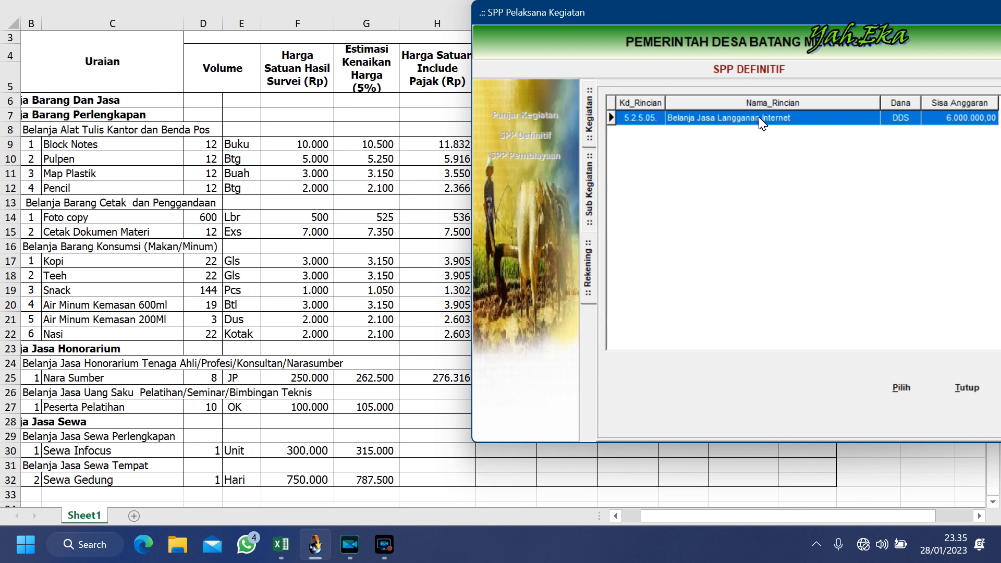
double_click(762, 119)
click(876, 408)
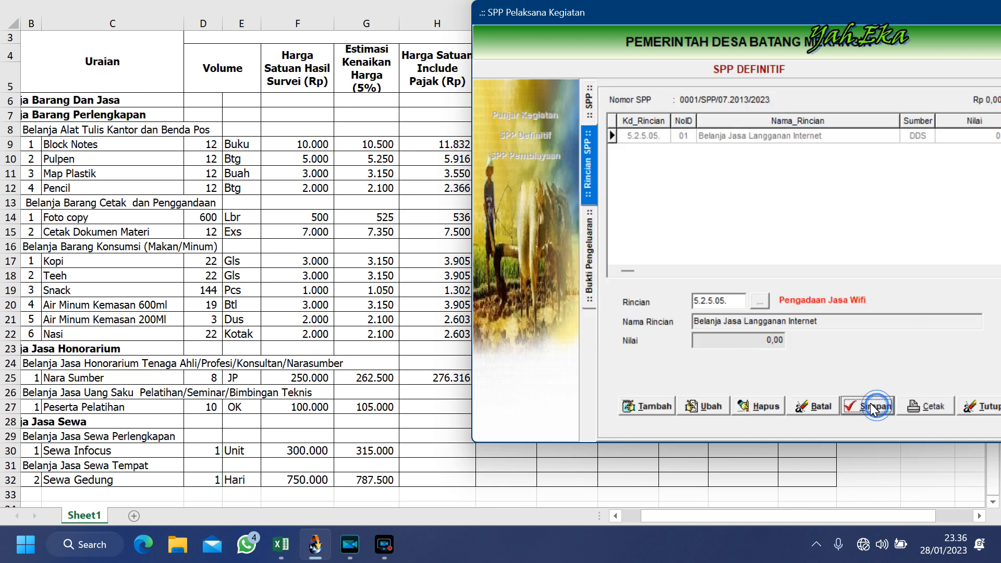
Start a new Bukti Pengeluaran for the internet subscription line, dated 31/01/2023 with the Uraian "jjj".
drag(815, 16, 725, 18)
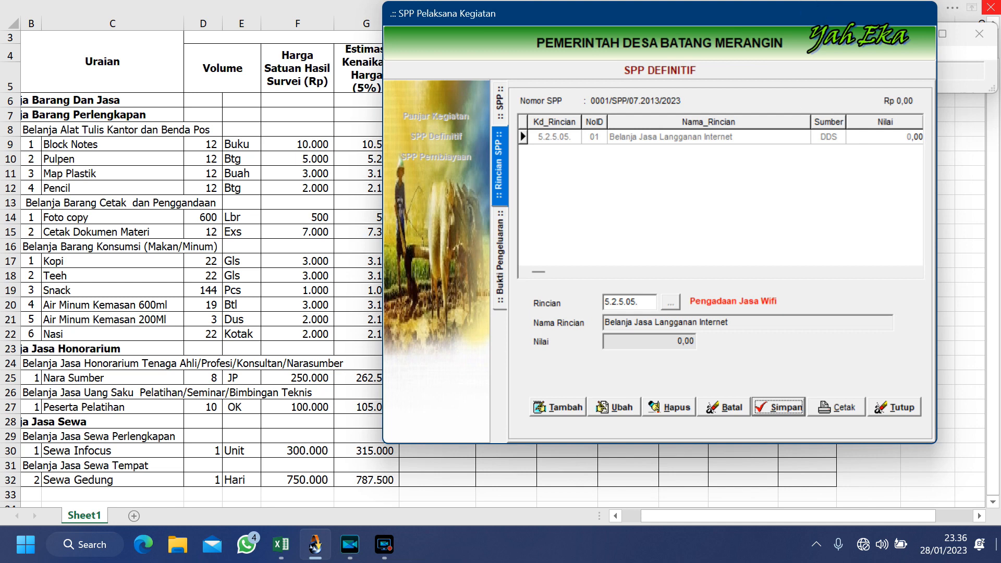
click(664, 139)
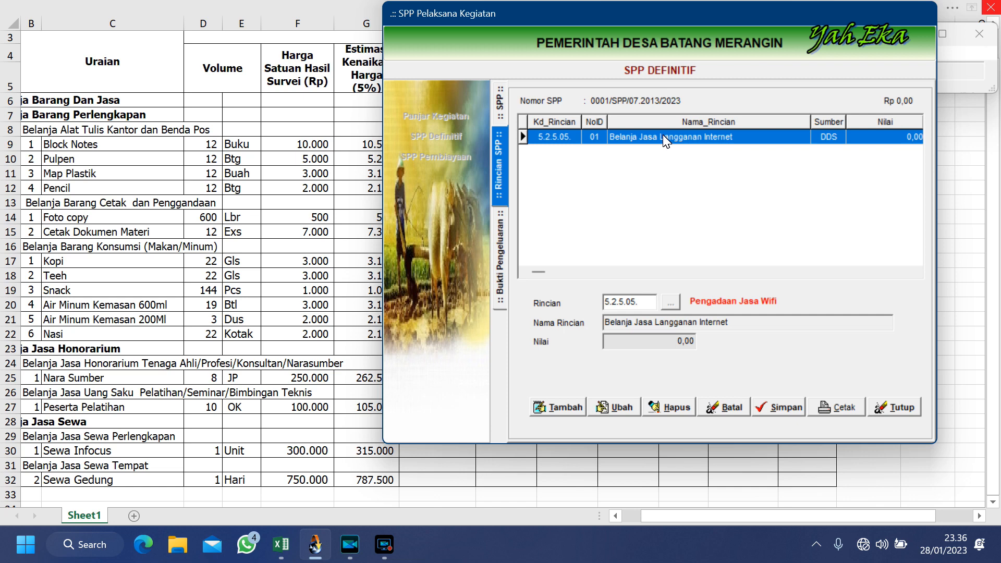
double_click(663, 137)
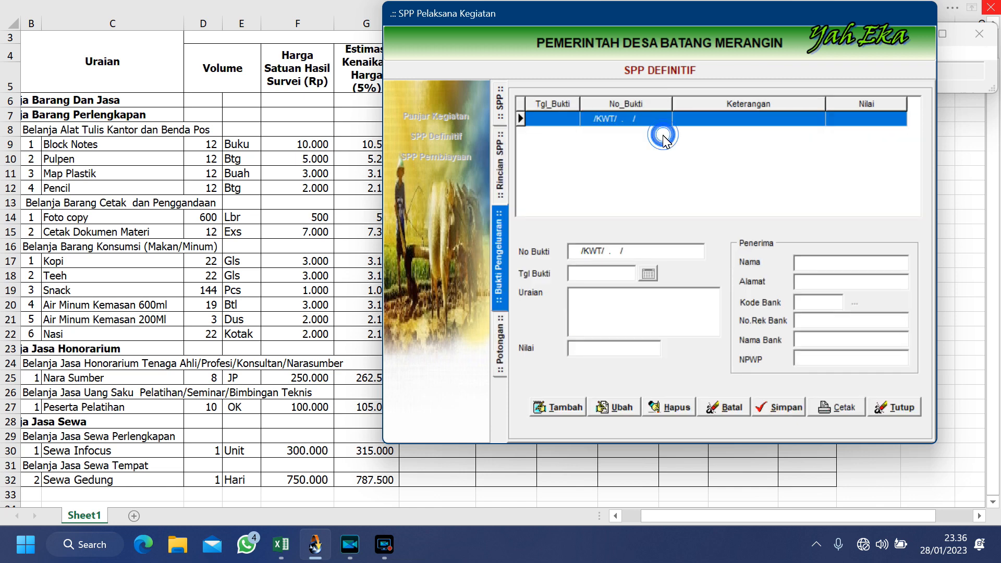
click(554, 410)
click(648, 274)
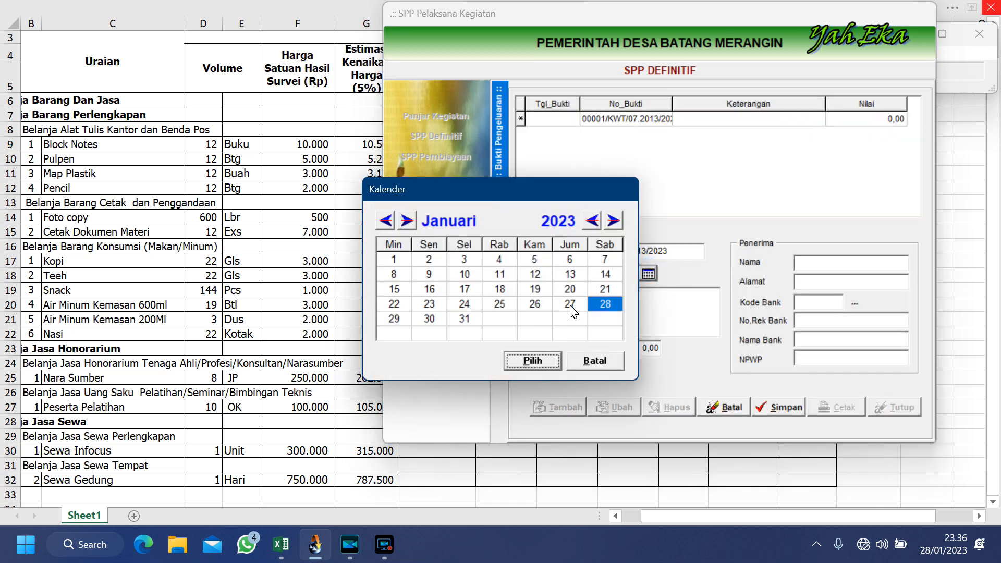
click(455, 320)
click(532, 360)
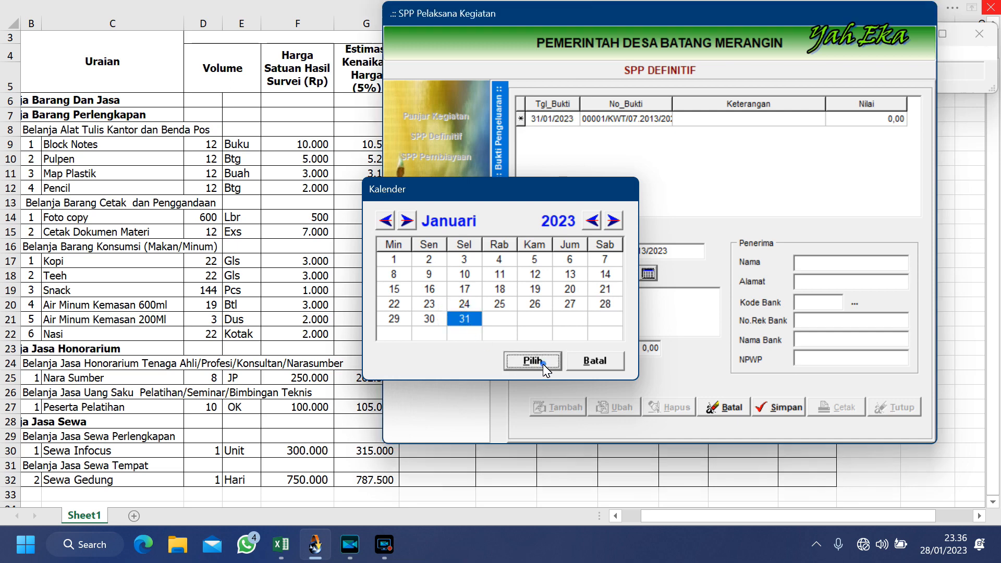
text(jjj)
click(595, 347)
Switch to the Excel budget sheet and highlight Nara Sumber's Harga Satuan Include Pajak cell (H25) in yellow.
drag(642, 8, 327, 423)
click(359, 405)
click(425, 376)
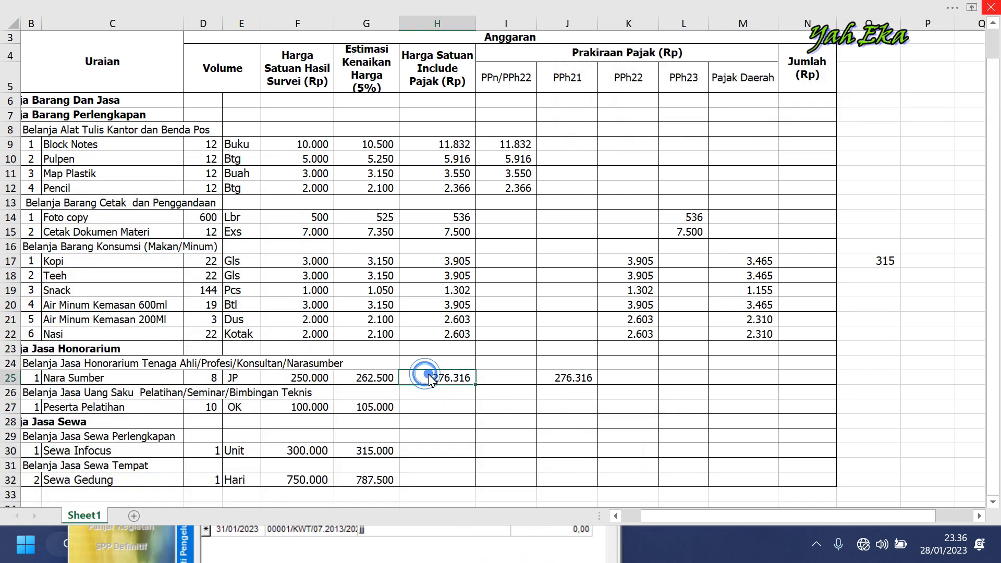
right_click(426, 377)
click(497, 415)
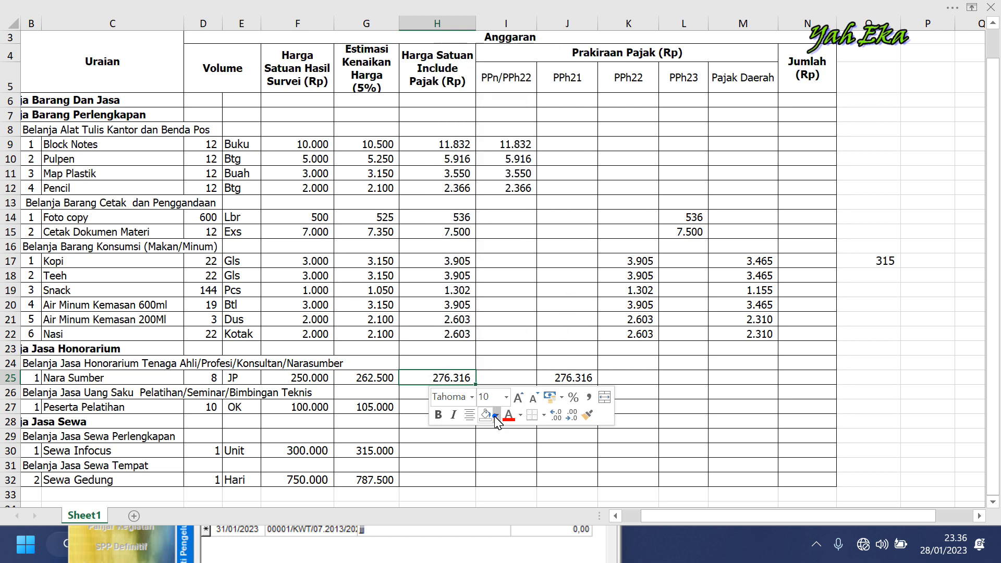
click(522, 363)
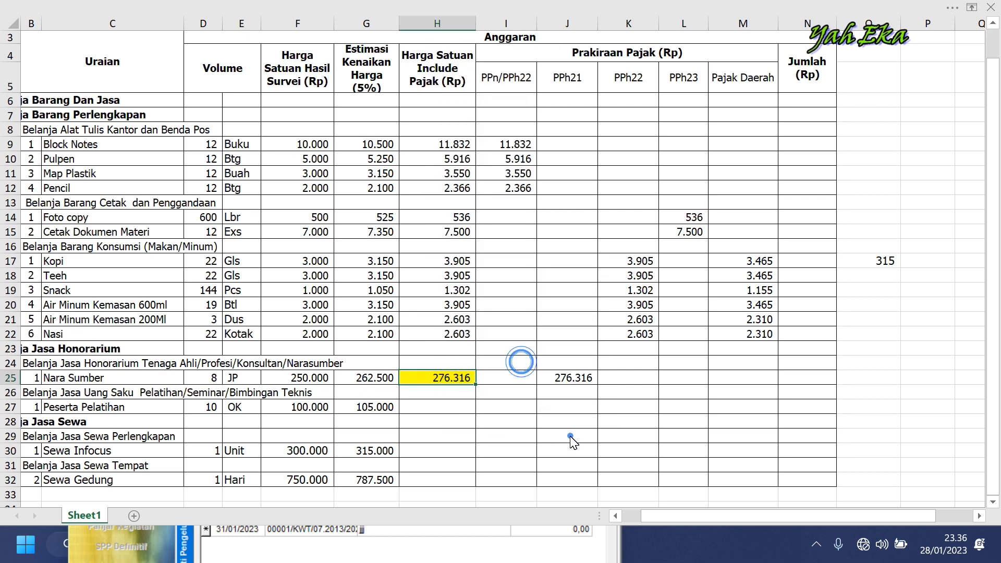
Switch back to Siskeudes, set the Bukti Pengeluaran Nilai to 276.316, fill in the recipient's name and address, and save it.
click(431, 532)
drag(424, 421, 847, 63)
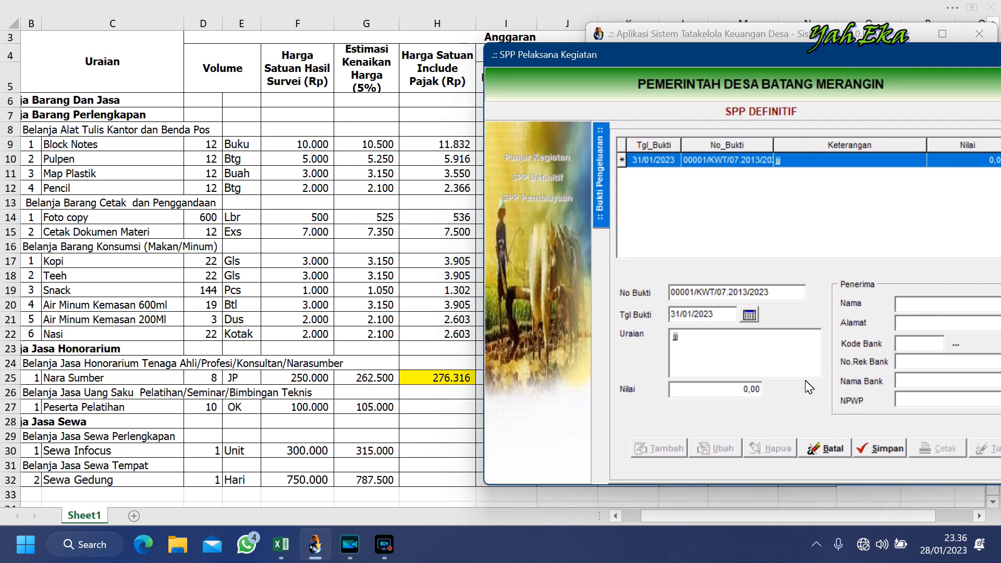
click(704, 390)
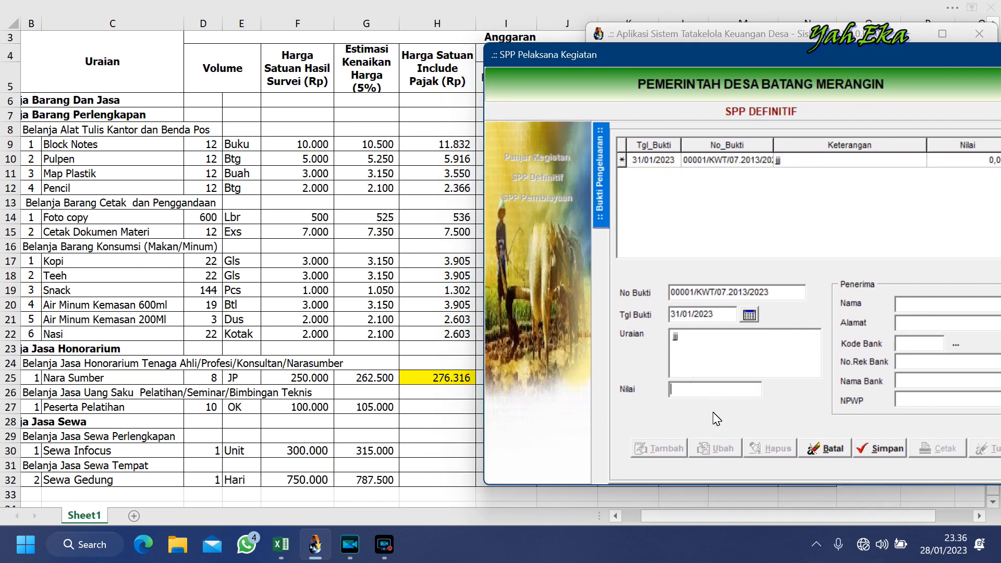
text(276.316)
click(899, 455)
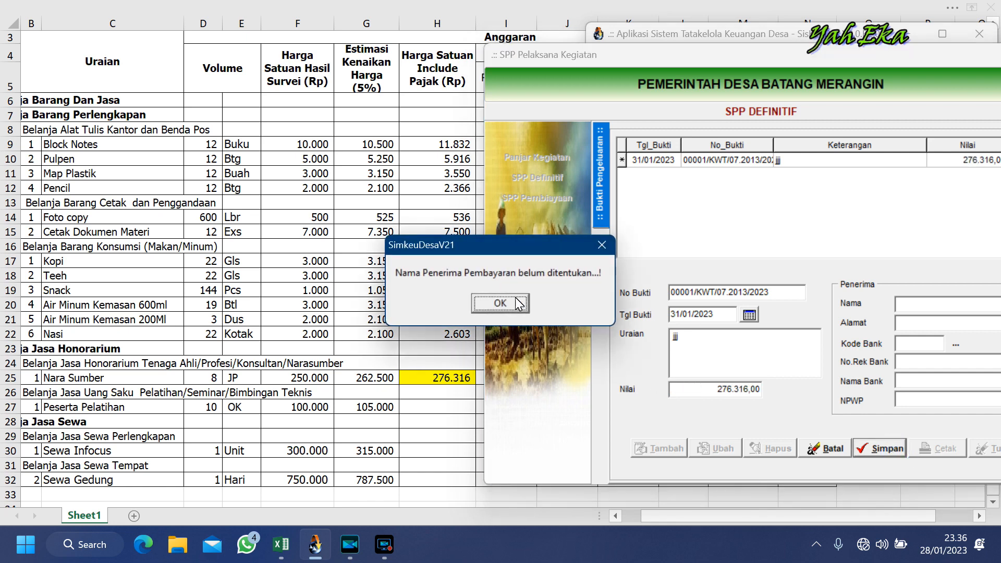
click(501, 303)
click(928, 308)
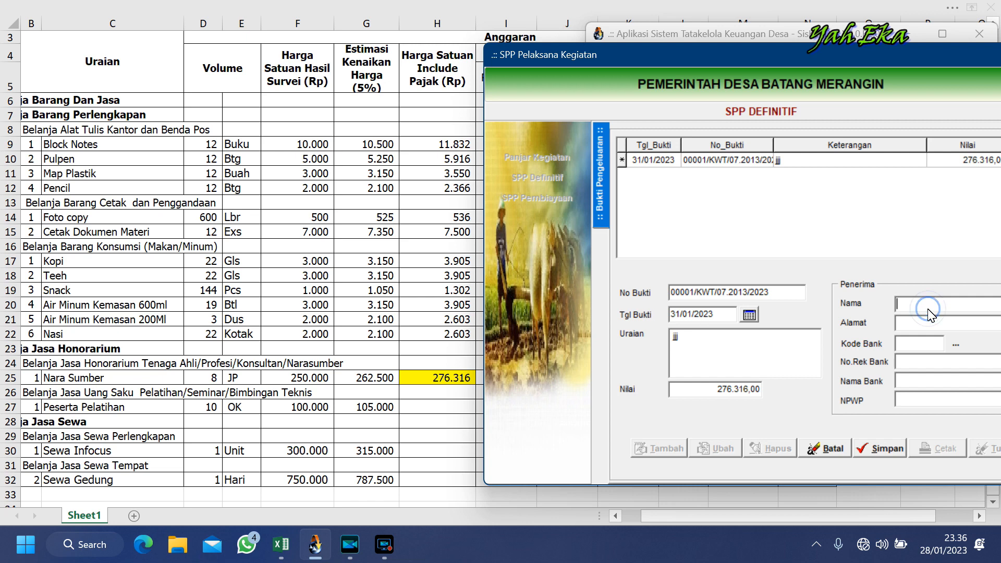
text(oo)
text(ppp)
click(889, 449)
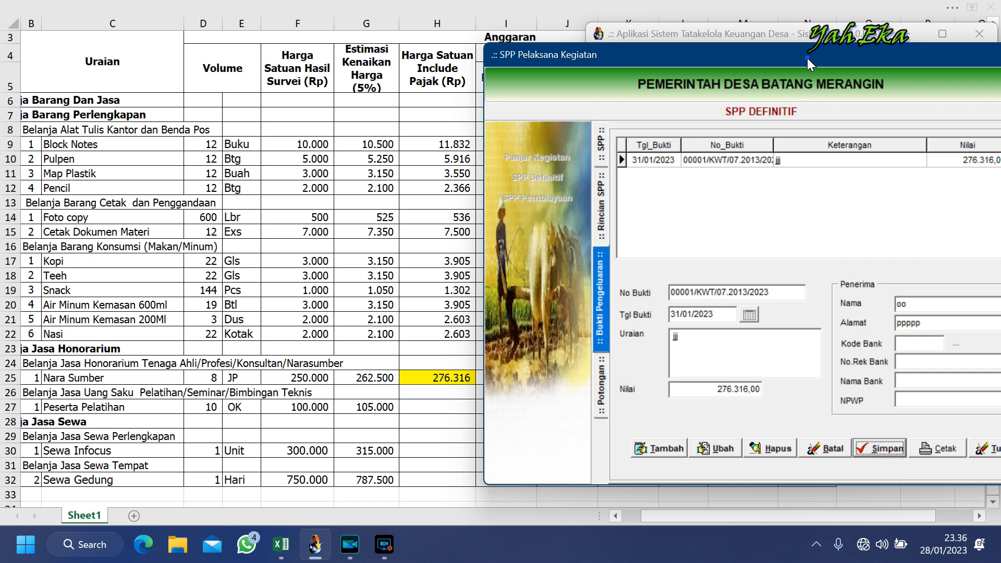
Add a Potongan Pajak PPh Pasal 21 deduction to the Bukti Pengeluaran, calculated at 5% with the Kalkulator pajak, and save it.
drag(807, 58, 753, 24)
double_click(735, 125)
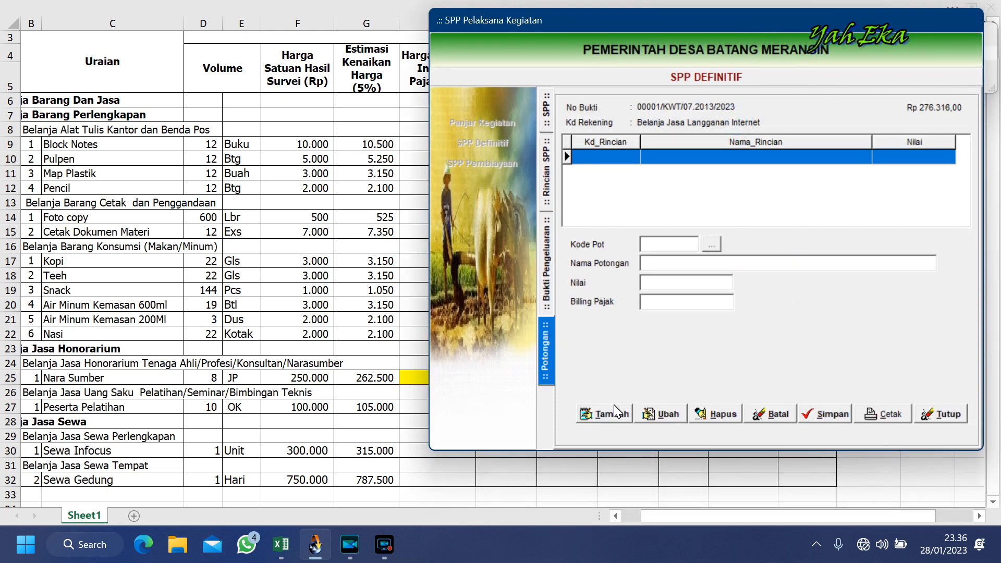
click(615, 412)
click(711, 244)
click(723, 157)
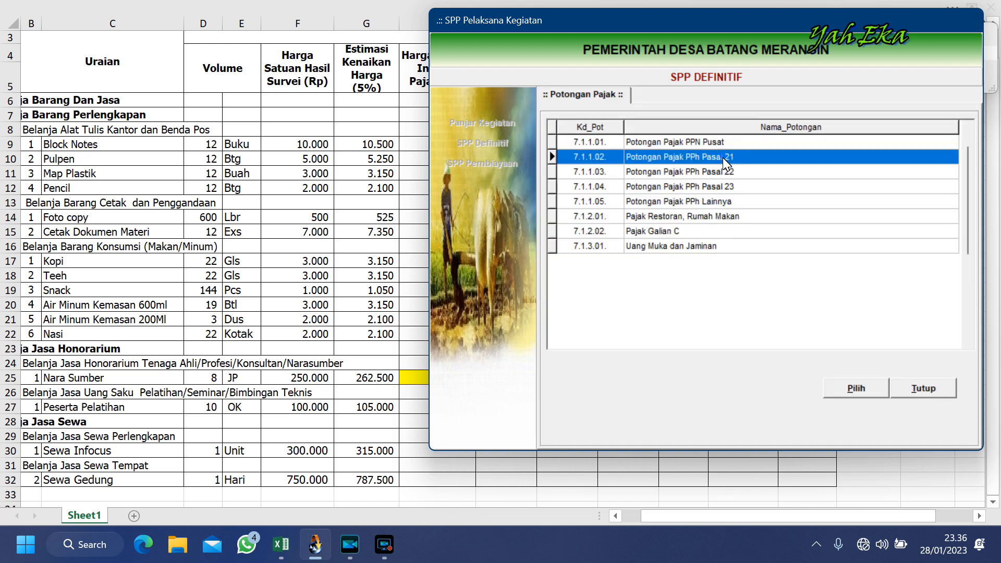
double_click(724, 156)
click(653, 386)
click(931, 384)
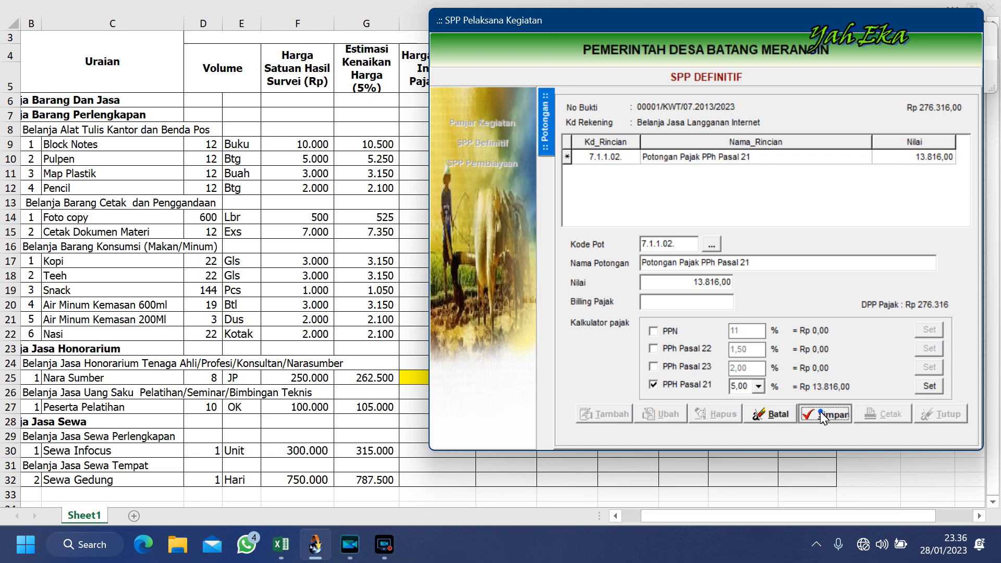
click(823, 416)
Open the print preview of the Bukti Pengeluaran and examine its PPh deduction and Dibayarkan amount beside the Excel sheet.
click(886, 415)
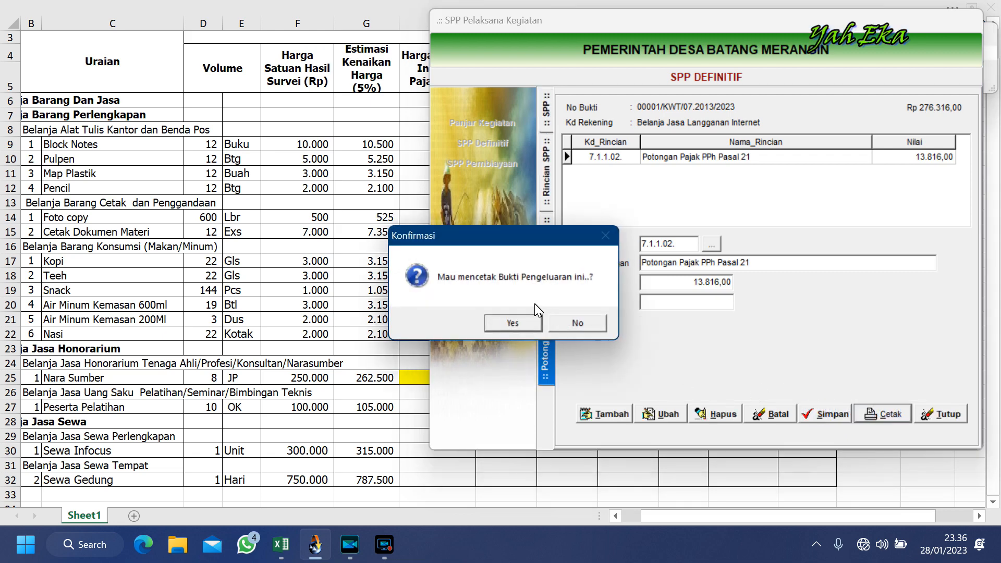
click(516, 325)
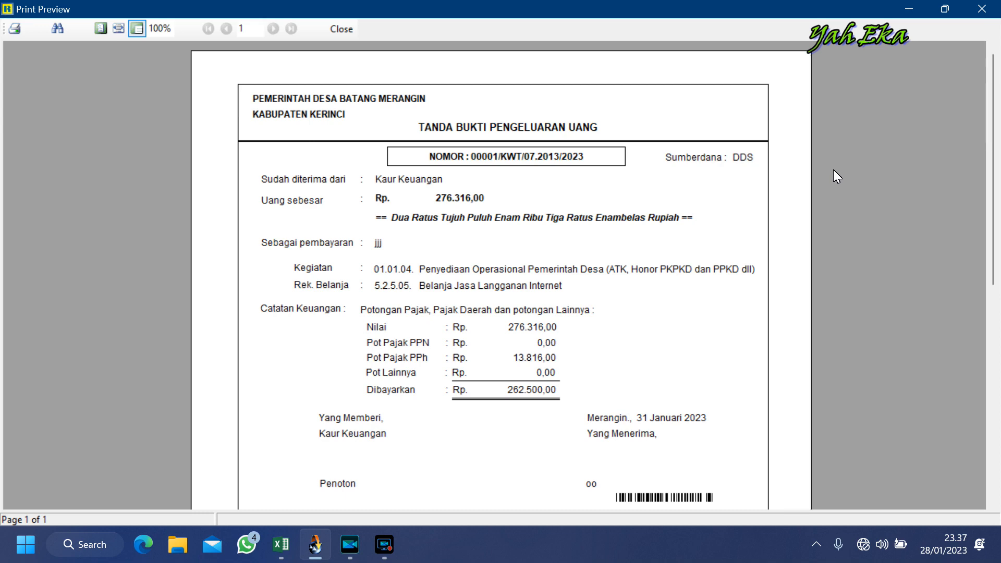
click(945, 9)
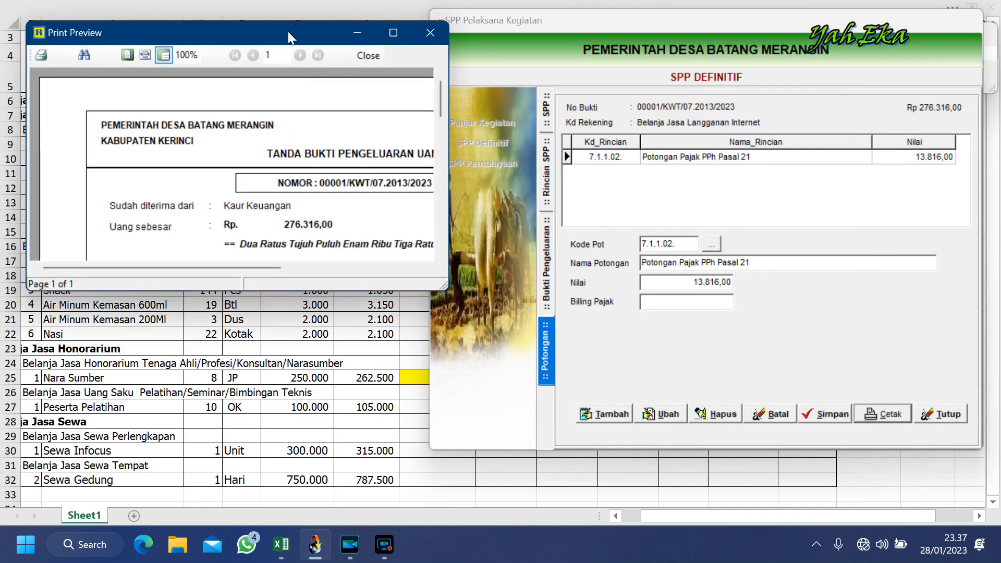
drag(324, 26, 705, 21)
click(771, 516)
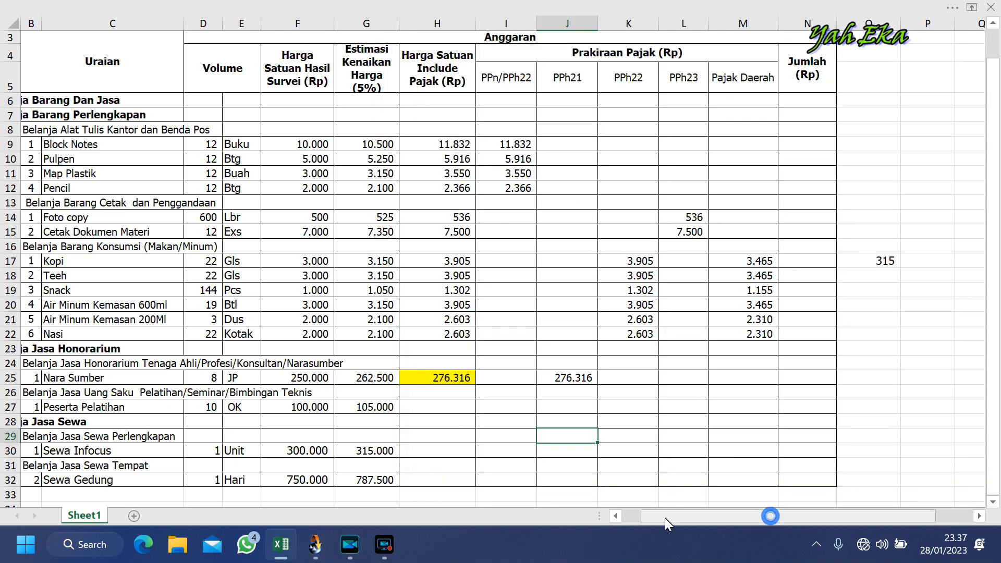
click(315, 544)
drag(825, 283, 974, 438)
scroll(783, 308, down, 3)
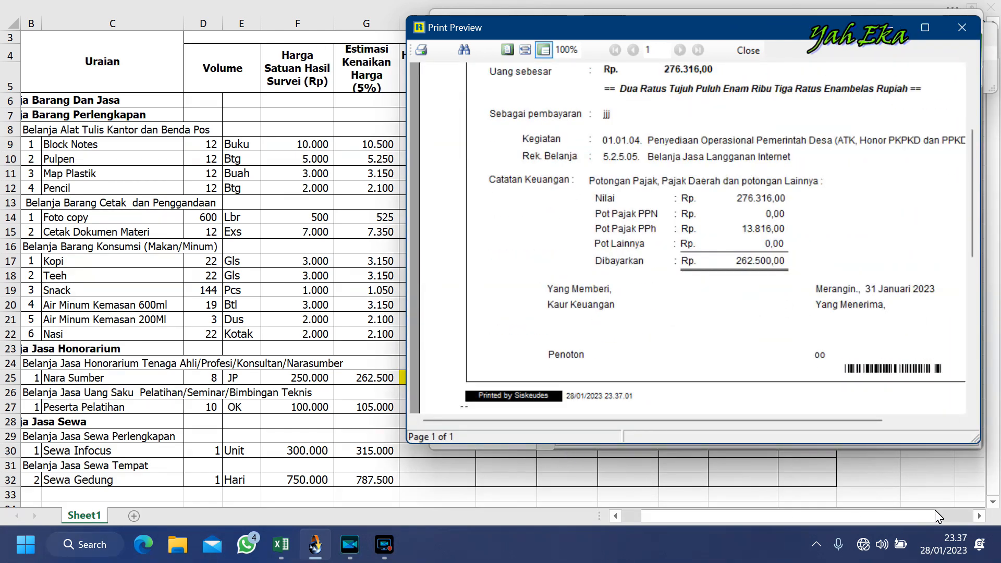
Return to the Excel budget sheet and highlight Nara Sumber's Estimasi Kenaikan Harga cell (G25) in yellow.
click(971, 515)
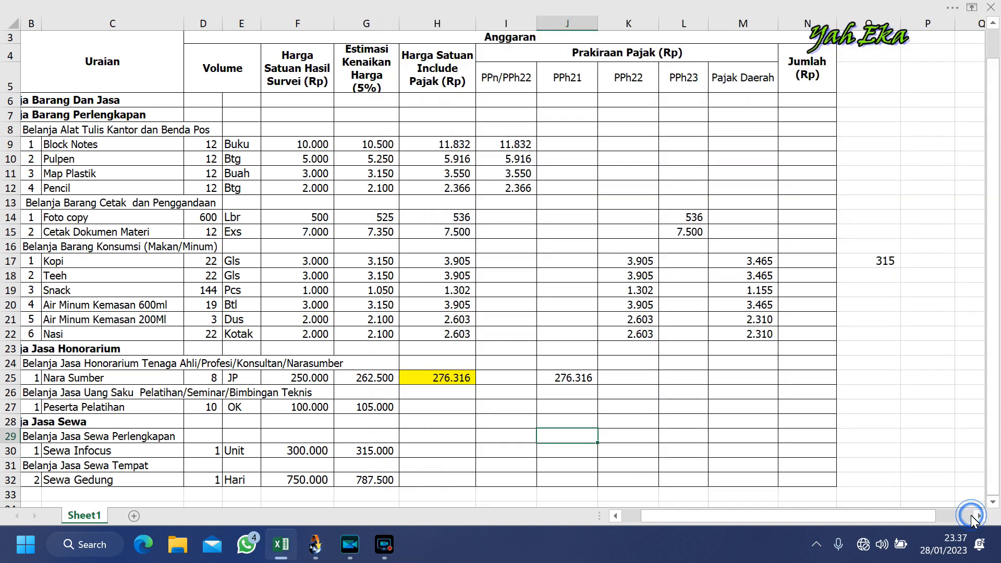
click(971, 515)
drag(922, 517, 733, 518)
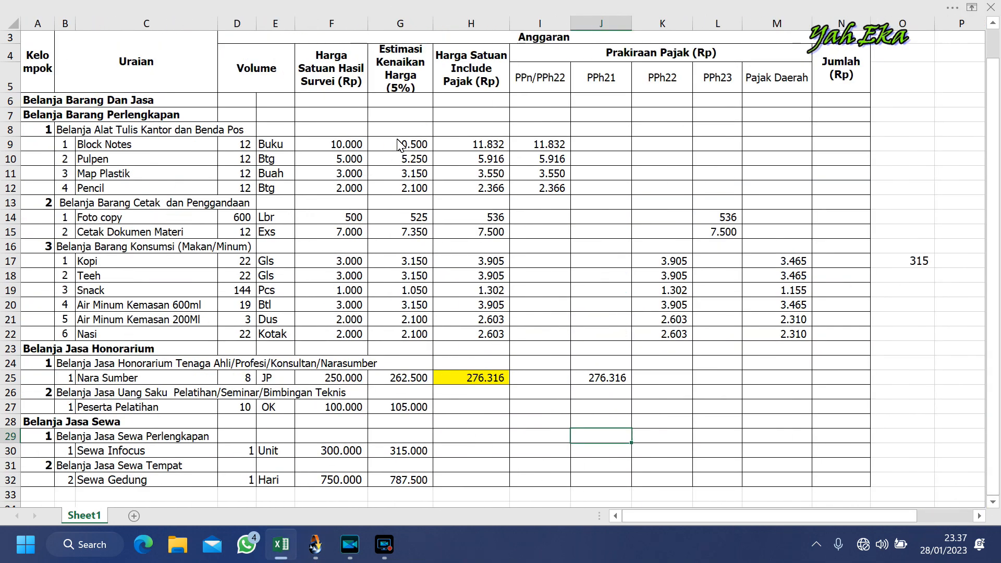
click(409, 379)
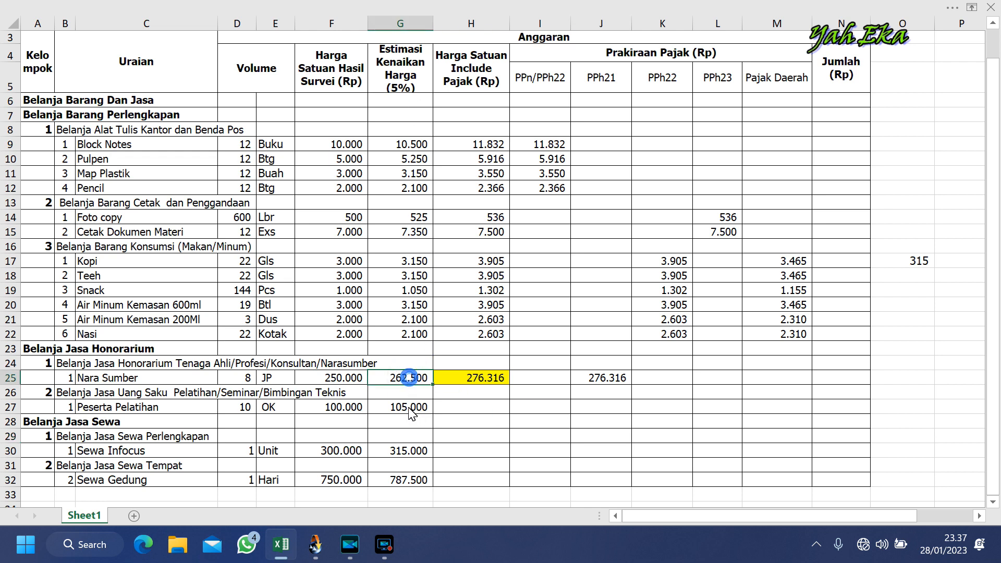
right_click(412, 388)
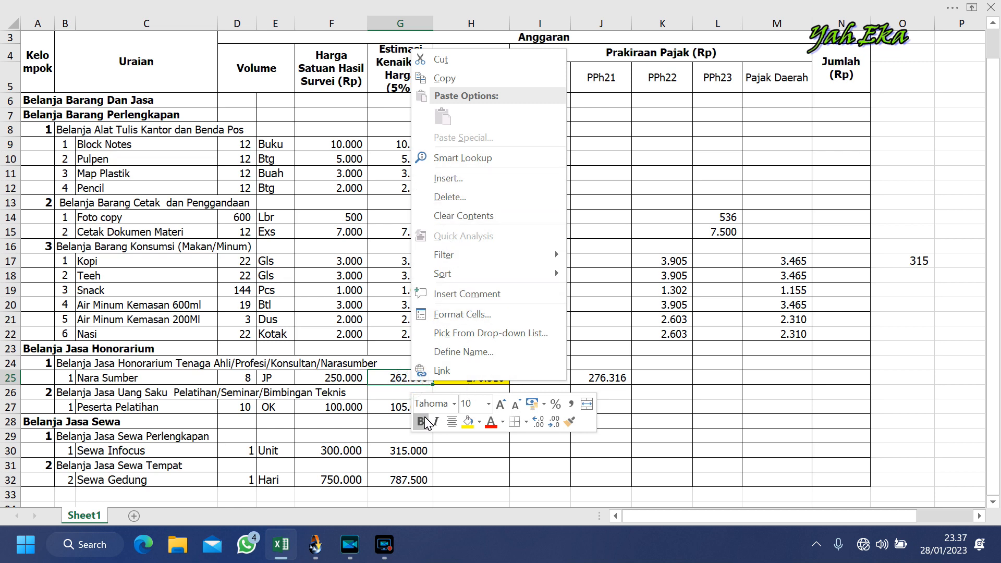
click(466, 424)
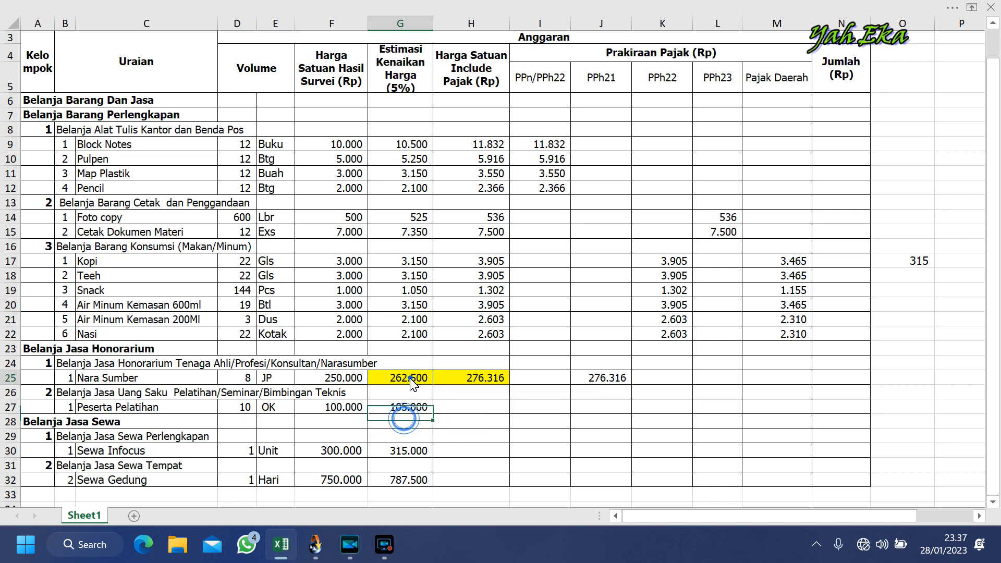
Compare the previewed voucher's Dibayarkan amount with Nara Sumber's price in G25 and check the PPh21 formula in J25.
click(316, 546)
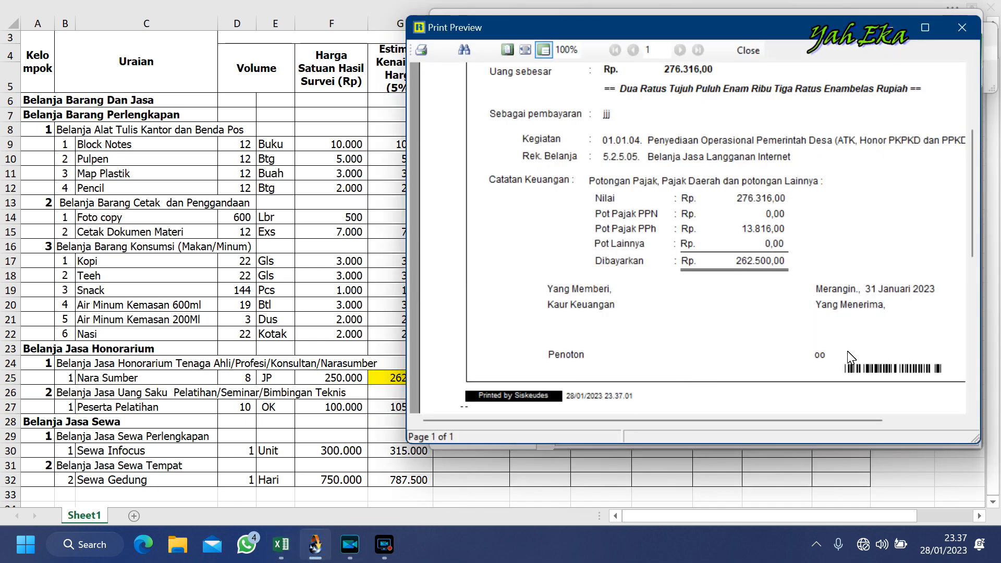
drag(734, 26, 803, 19)
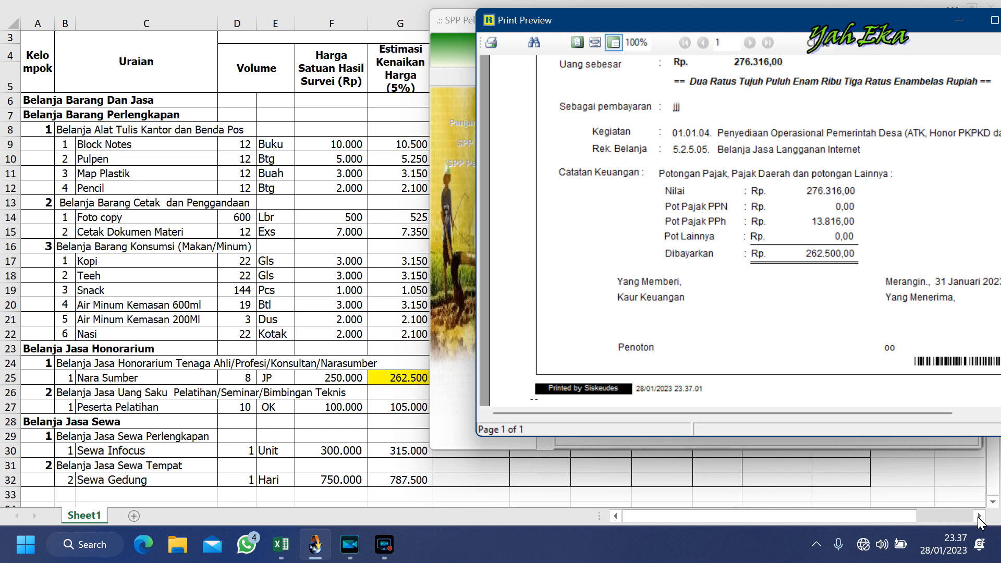
click(408, 378)
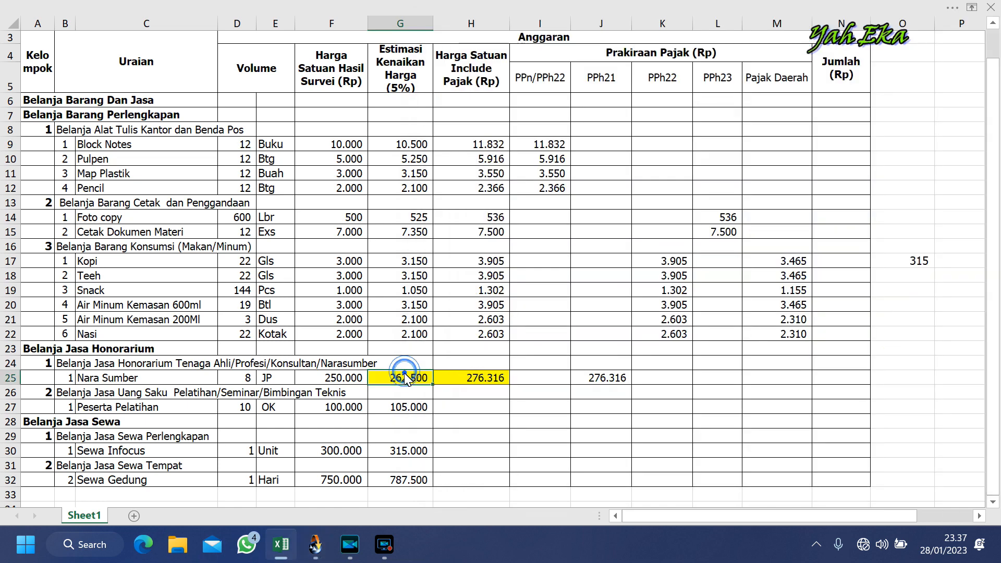
click(438, 392)
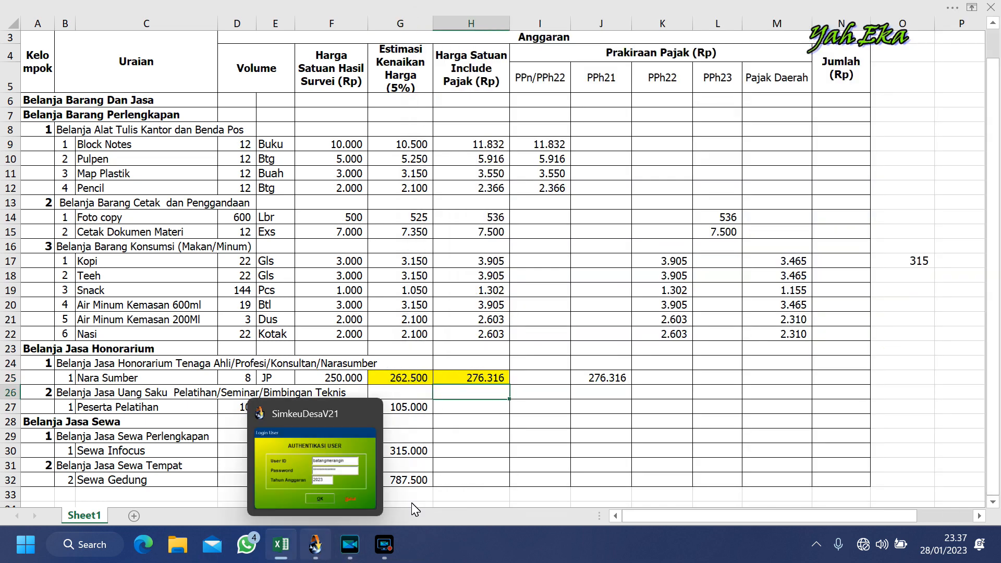
double_click(612, 380)
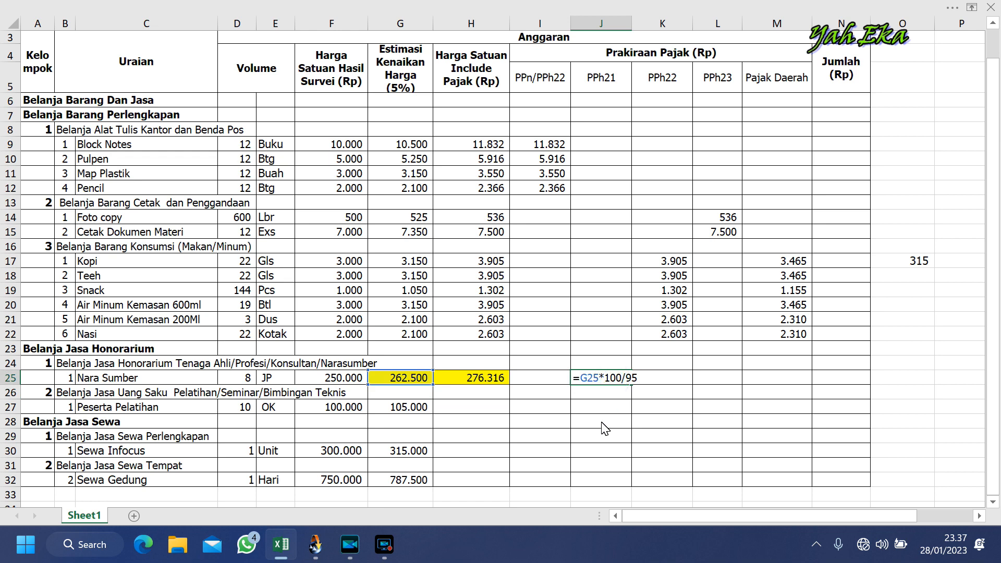
key(Return)
click(539, 405)
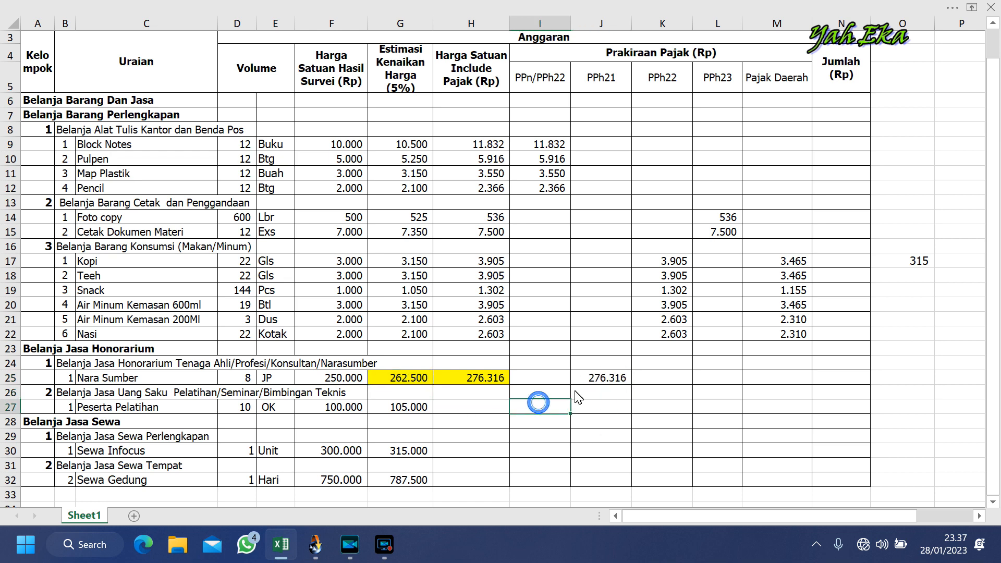
Copy Nara Sumber's PPh21 formula from J25 into Peserta Pelatihan's PPh21 cell (J27).
click(620, 378)
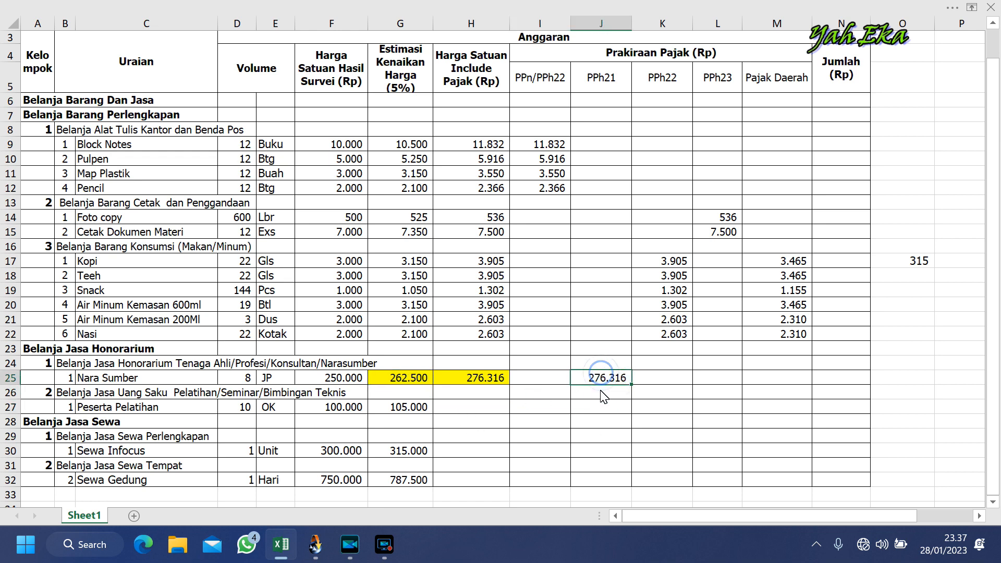
key(ctrl+c)
click(603, 408)
key(ctrl+v)
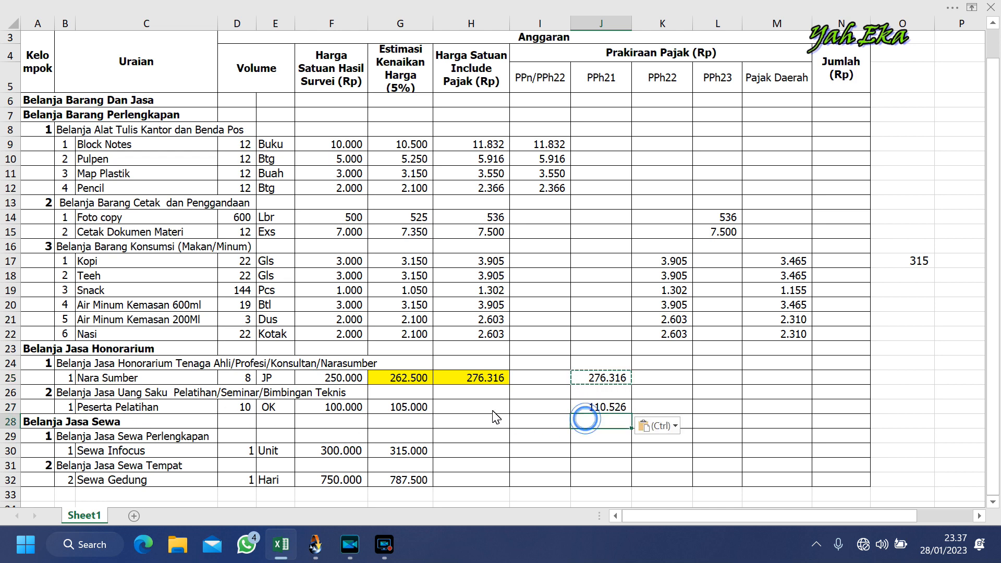
Fill the Harga Satuan Include Pajak formula from Nara Sumber's cell H25 down through H28.
click(492, 408)
click(493, 378)
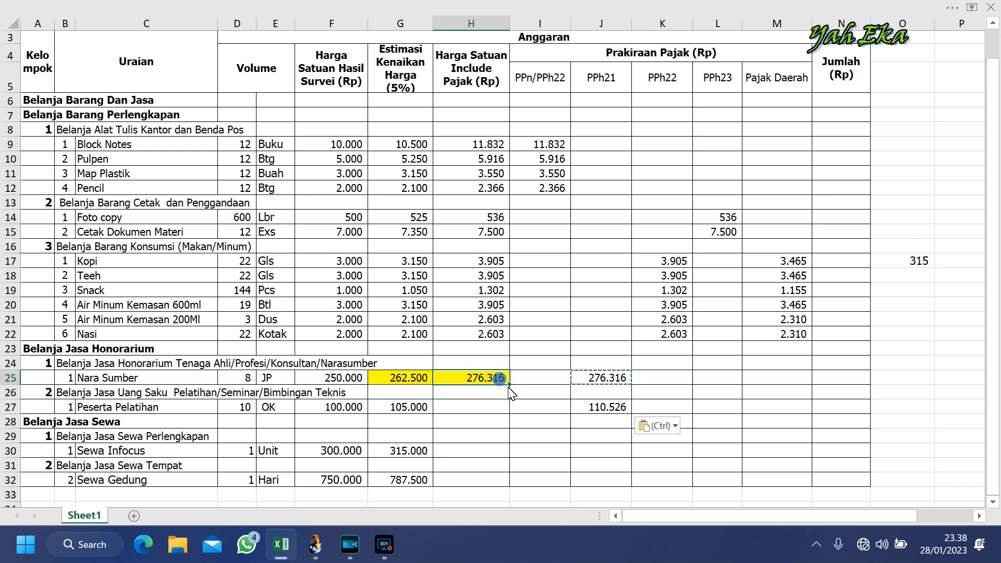
drag(509, 385, 496, 423)
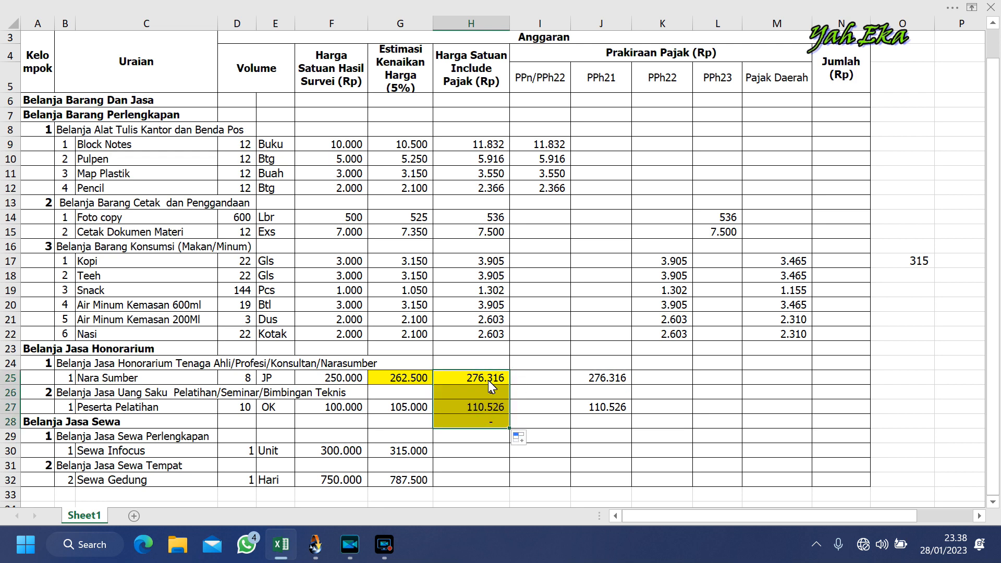
Remove the yellow fill from H25:H28 and clear the contents of H26 and H28.
drag(490, 382, 493, 423)
right_click(493, 423)
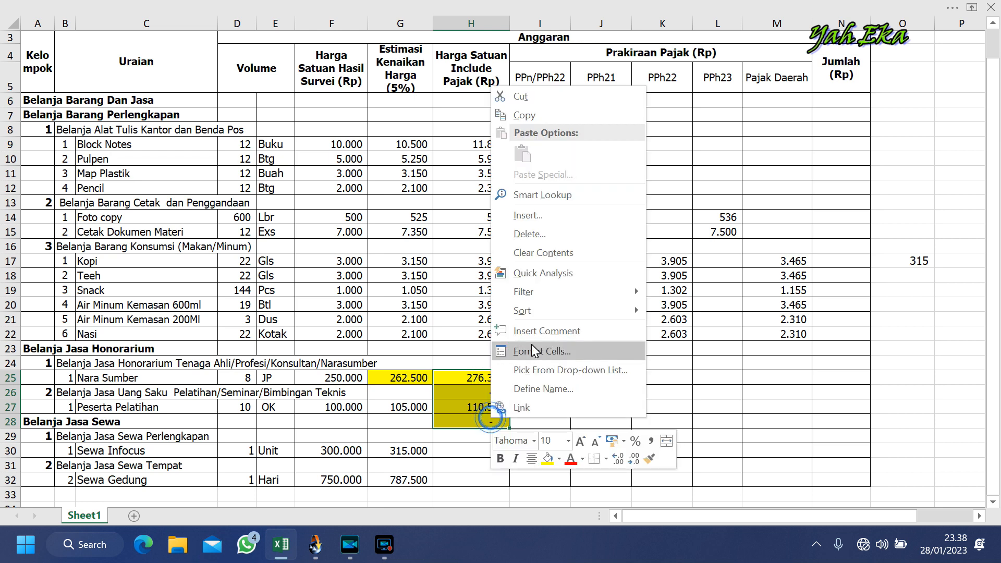
click(560, 459)
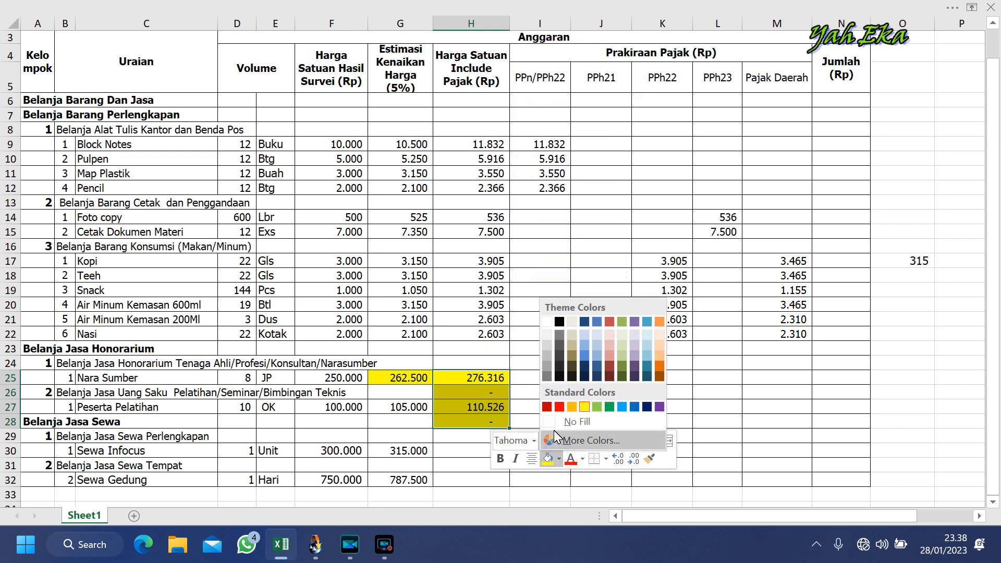
click(555, 424)
click(489, 394)
key(BackSpace)
click(483, 422)
key(BackSpace)
click(646, 368)
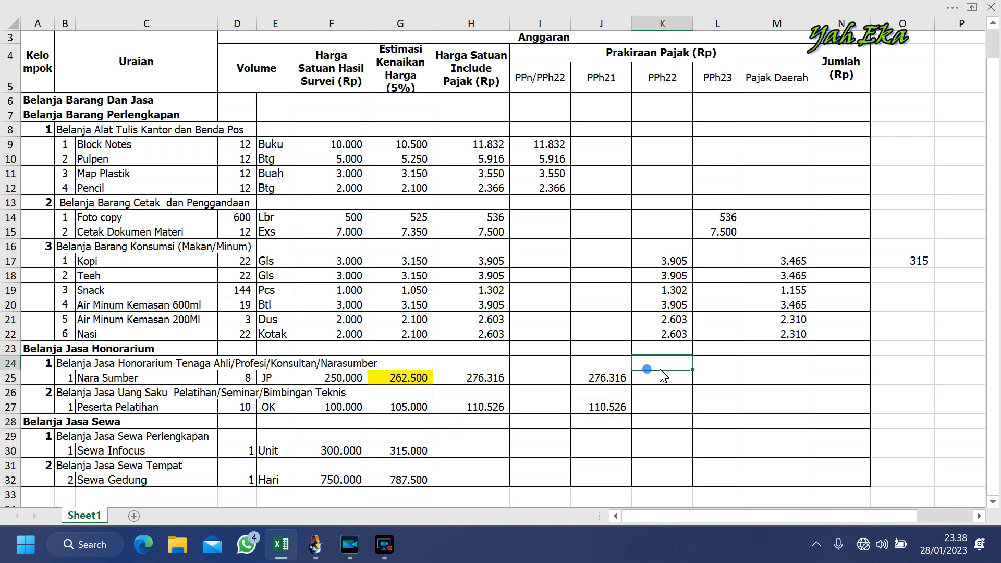
Copy the PPh23 formula from Cetak Dokumen Materi's cell L15 into Sewa Infocus's PPh23 cell (L30).
click(443, 431)
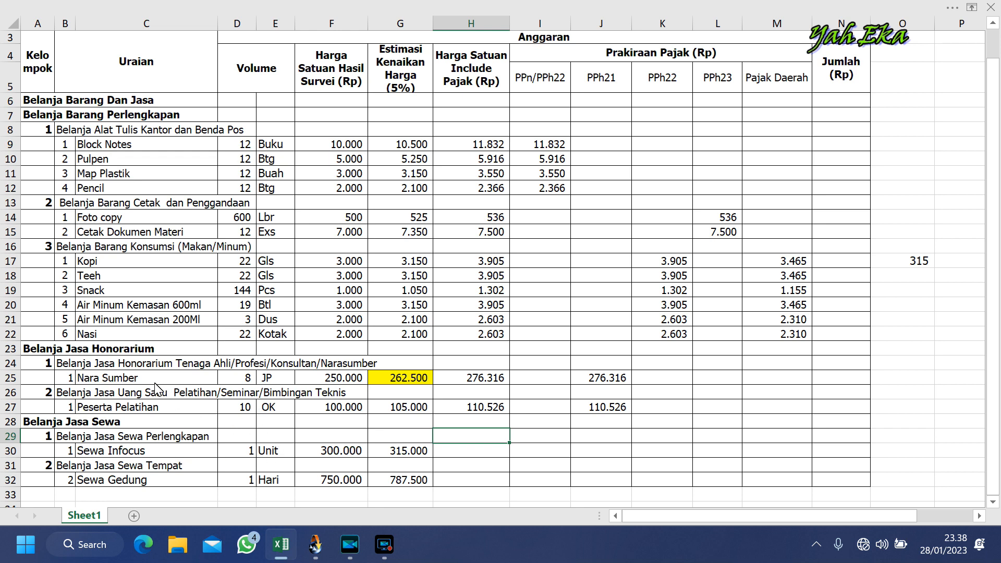
click(125, 451)
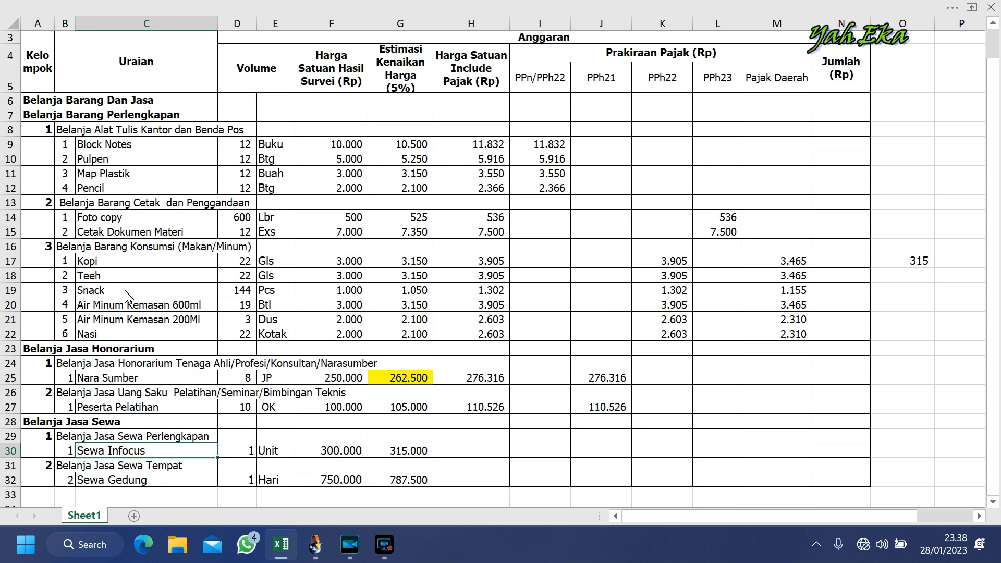
click(715, 233)
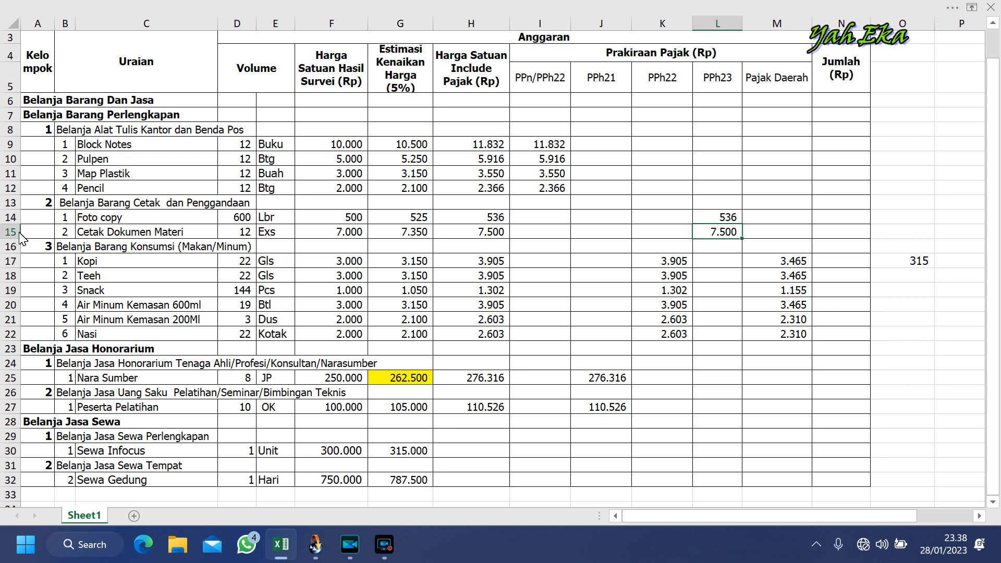
click(14, 232)
click(719, 233)
key(ctrl+c)
click(710, 450)
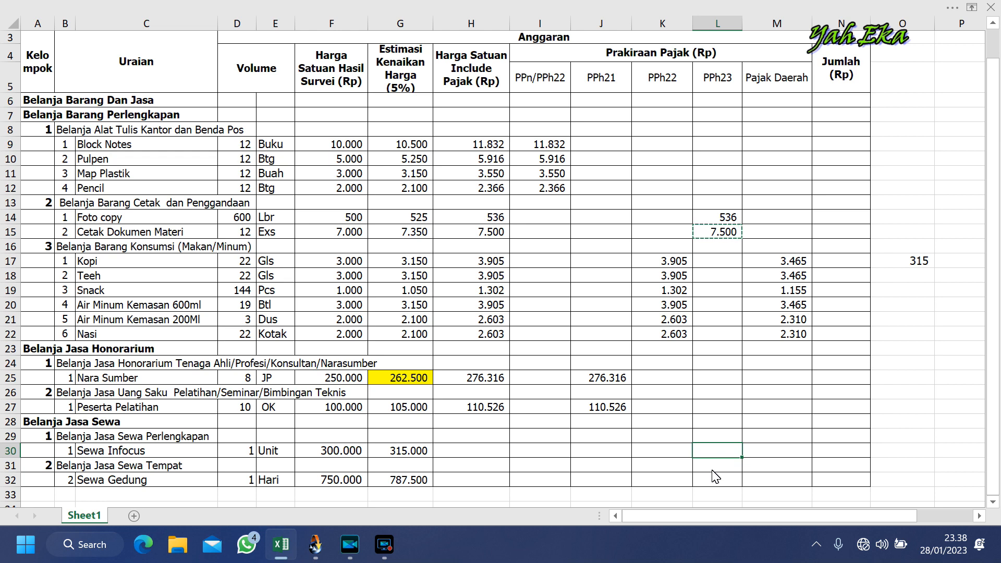
key(ctrl+v)
click(719, 450)
double_click(720, 452)
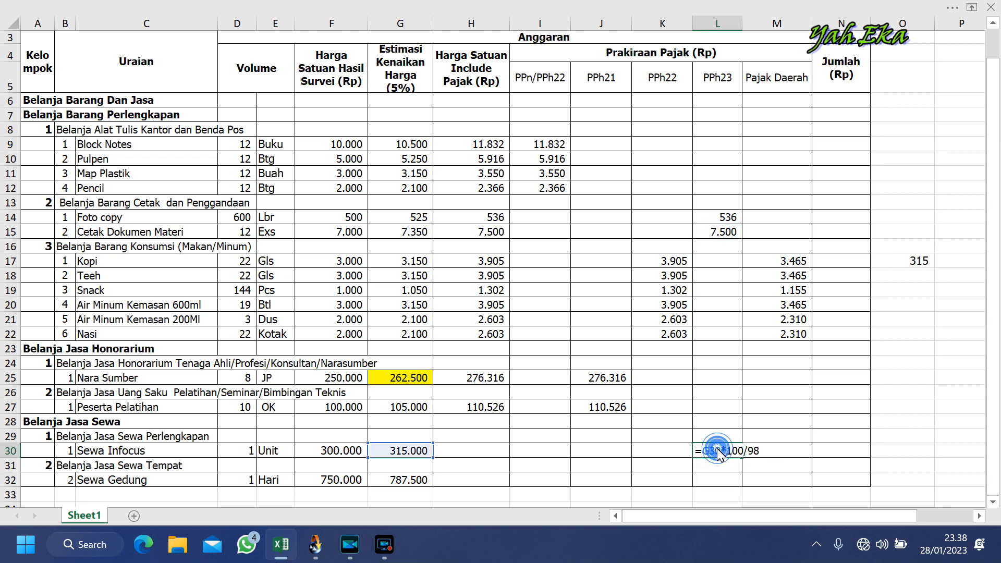
key(Return)
Copy Sewa Infocus's PPh23 formula from L30 into Sewa Gedung's PPh23 cell (L32).
click(719, 483)
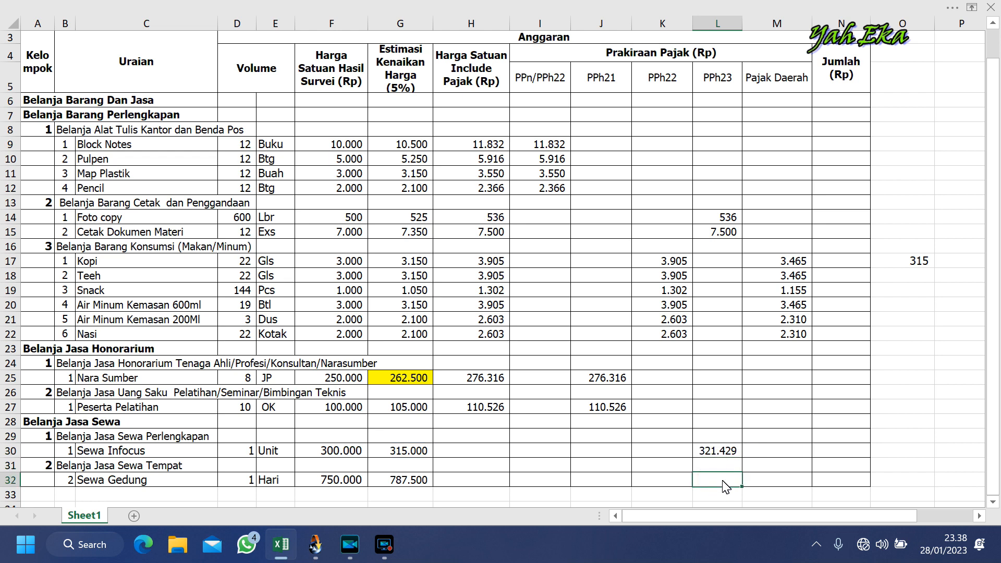
click(725, 451)
key(ctrl+c)
click(723, 478)
key(ctrl+v)
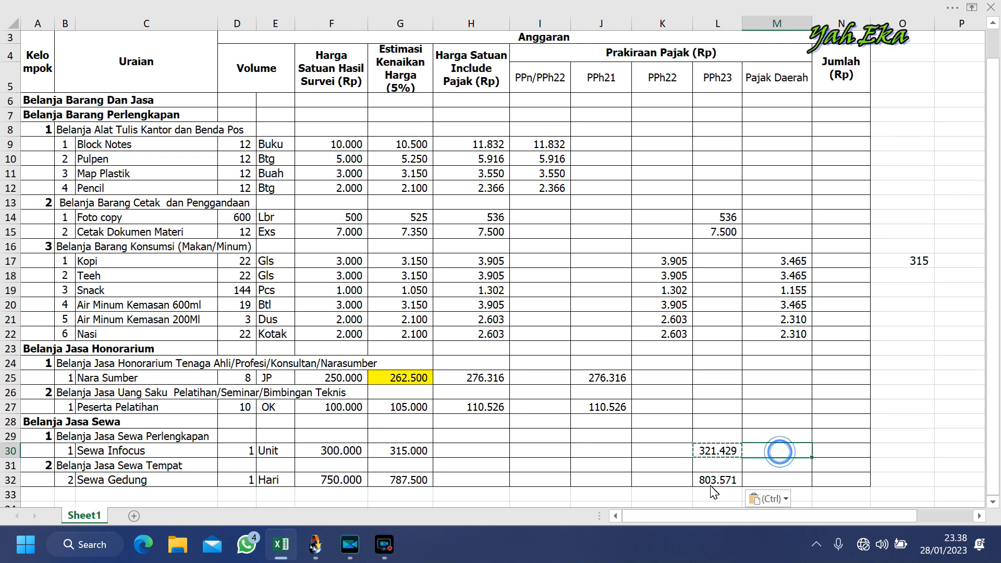
click(412, 479)
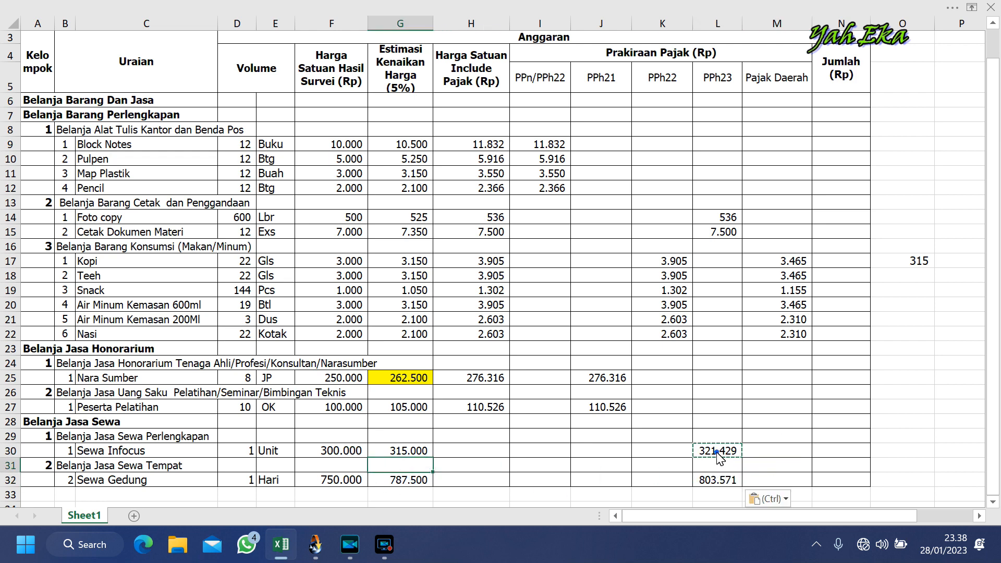
double_click(716, 452)
click(435, 470)
Try filling the Harga Satuan Include Pajak formula from H27 down through H32, and clear H28 and H29.
click(470, 409)
drag(511, 415, 514, 482)
click(480, 465)
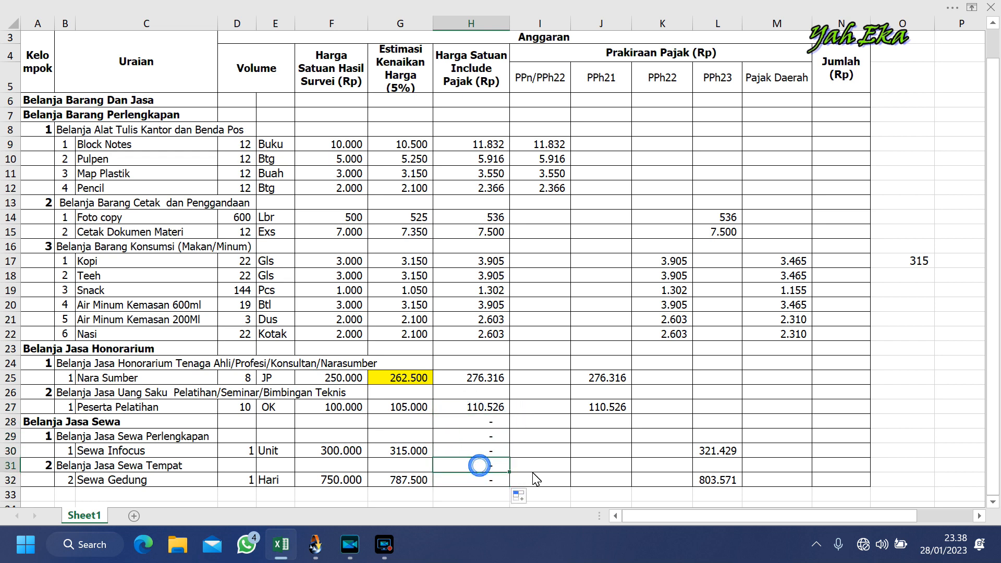
click(729, 88)
click(492, 423)
key(Delete)
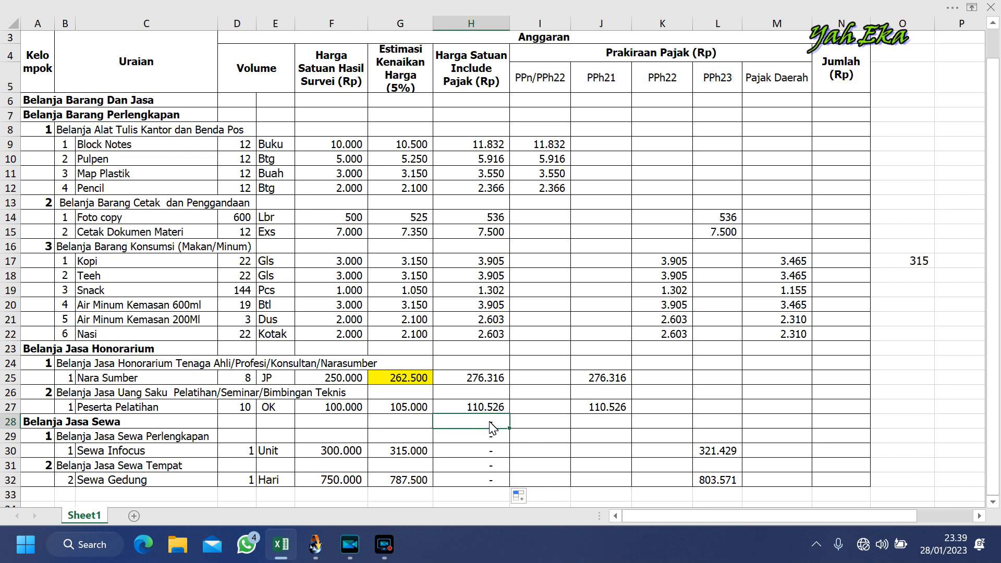
double_click(490, 422)
click(481, 441)
key(BackSpace)
Set Sewa Infocus's Harga Satuan Include Pajak in H30 to =L30.
click(483, 451)
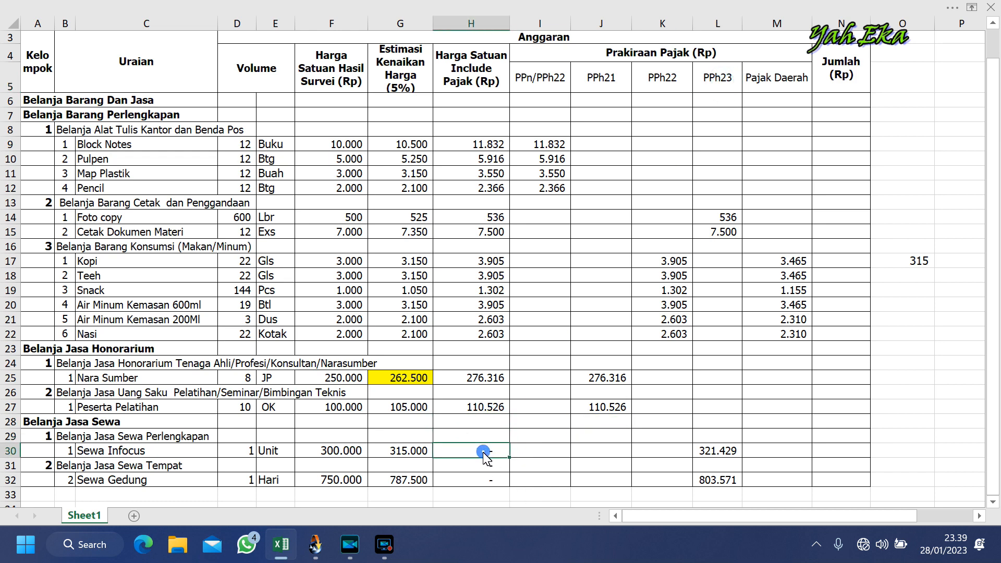
text(=)
click(719, 452)
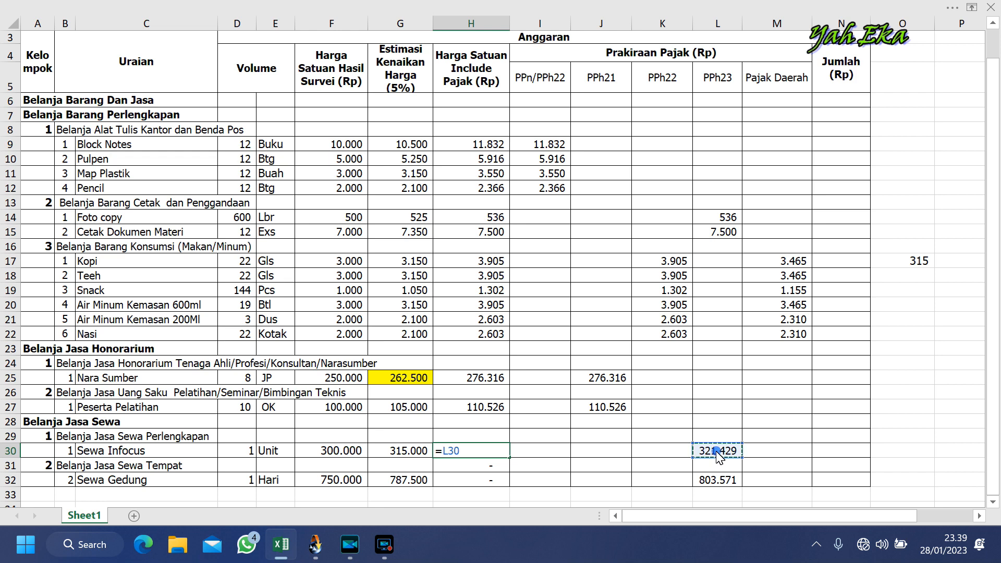
key(Return)
Fill the H30 formula down through Sewa Gedung's cell H32 and clear H31.
click(500, 450)
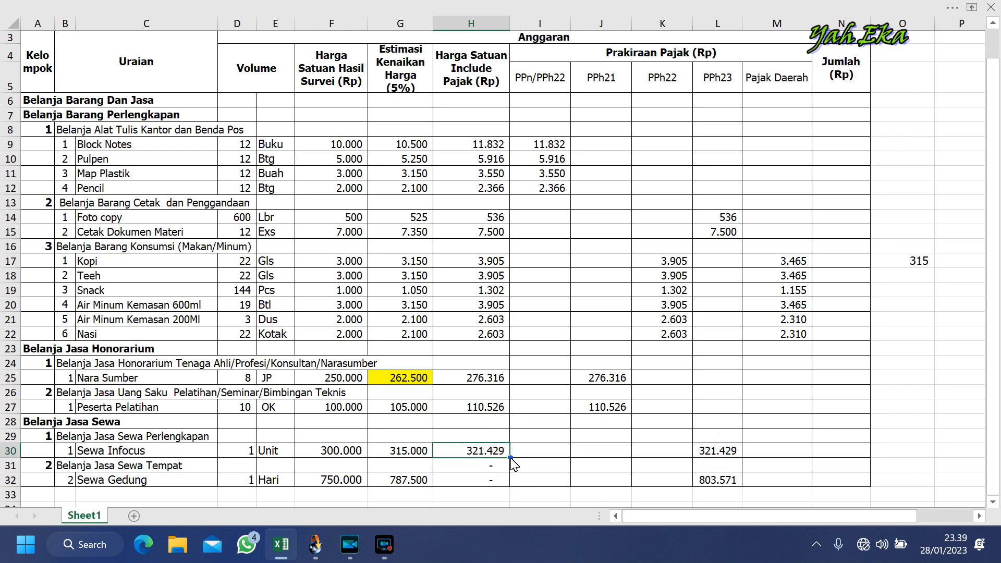
drag(509, 458, 500, 485)
click(487, 464)
key(BackSpace)
click(561, 445)
click(660, 423)
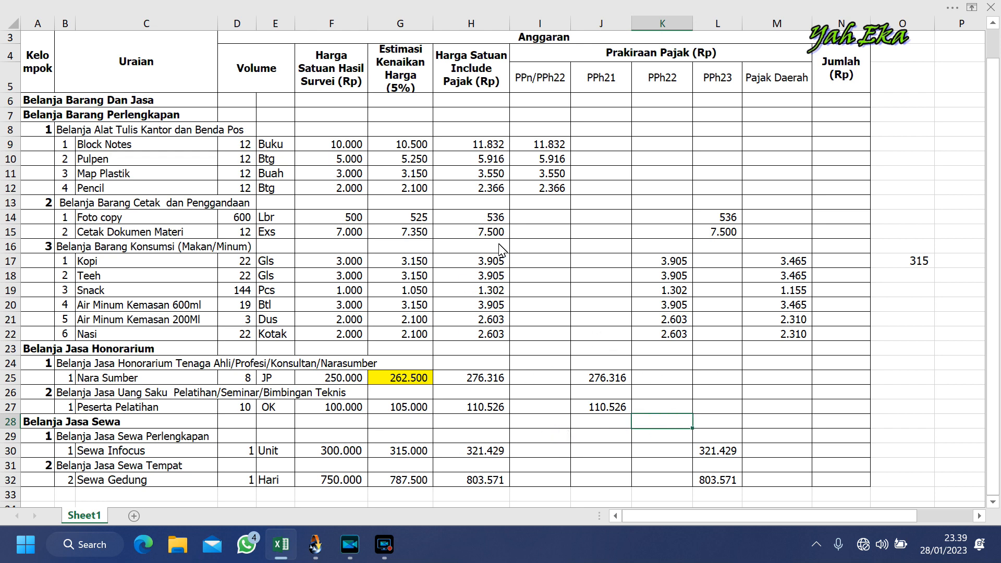
Review the tax columns from Pajak Daerah back to PPn/PPh22, the Cetak dan Penggandaan row and the Sewa Infocus price.
click(780, 25)
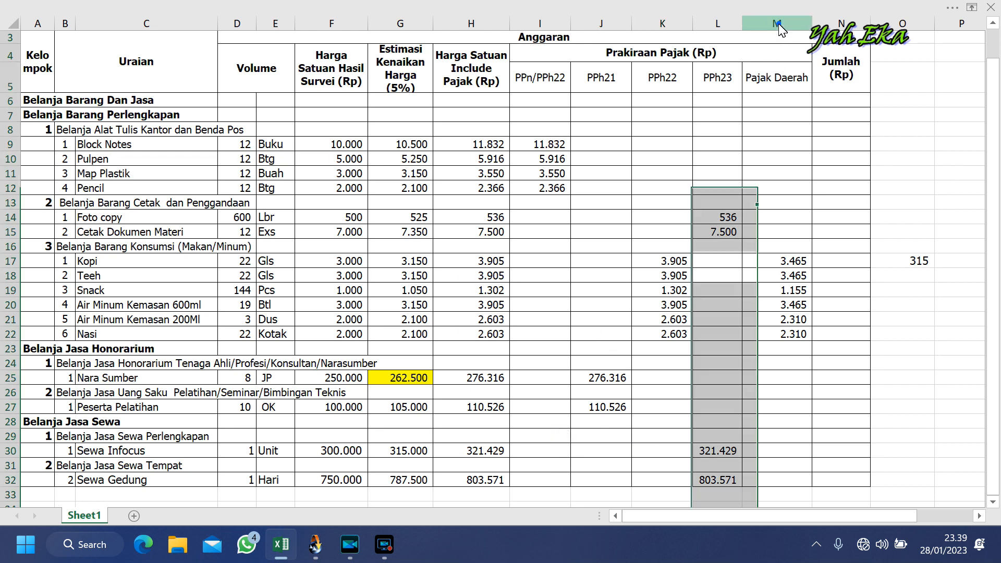
click(721, 24)
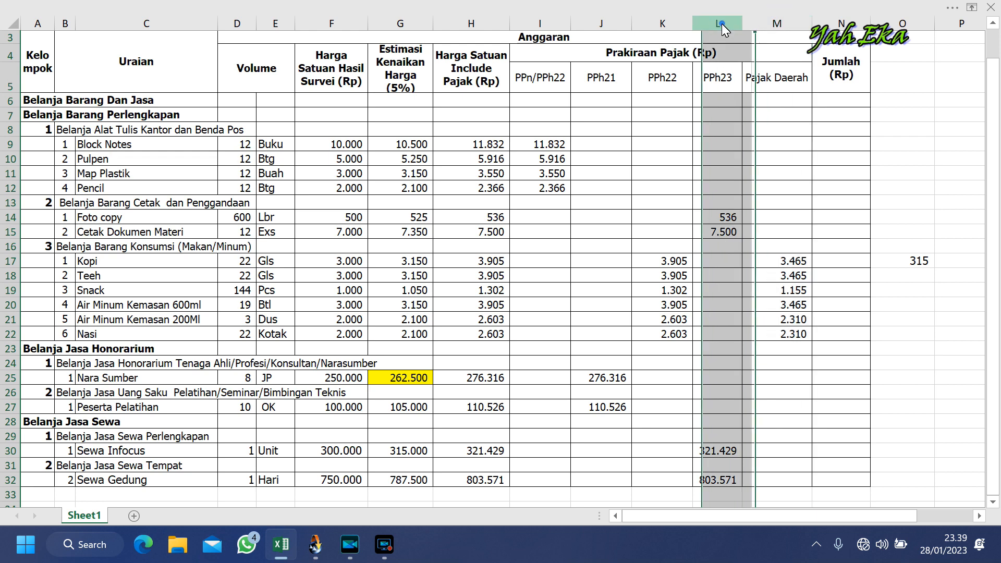
click(666, 28)
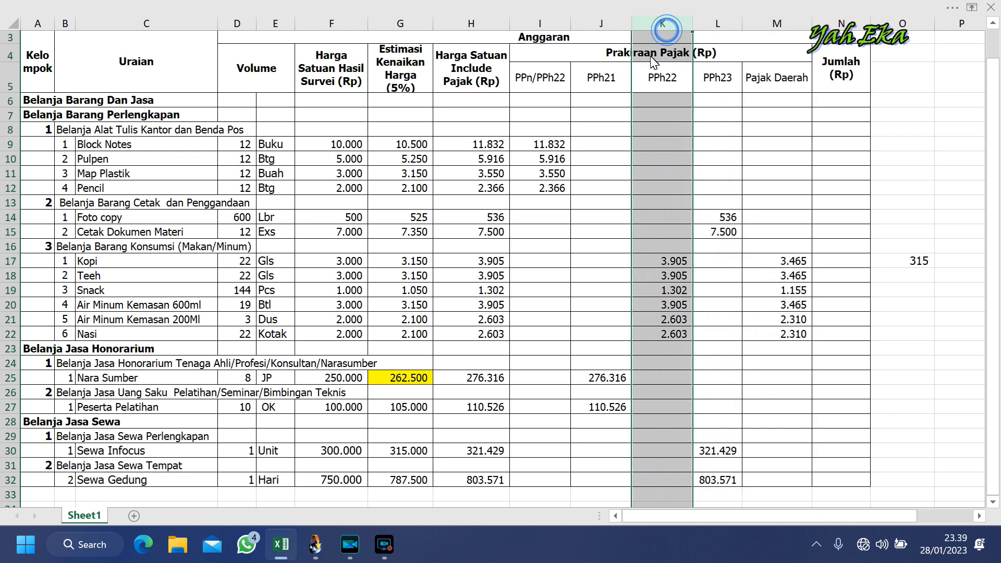
click(608, 26)
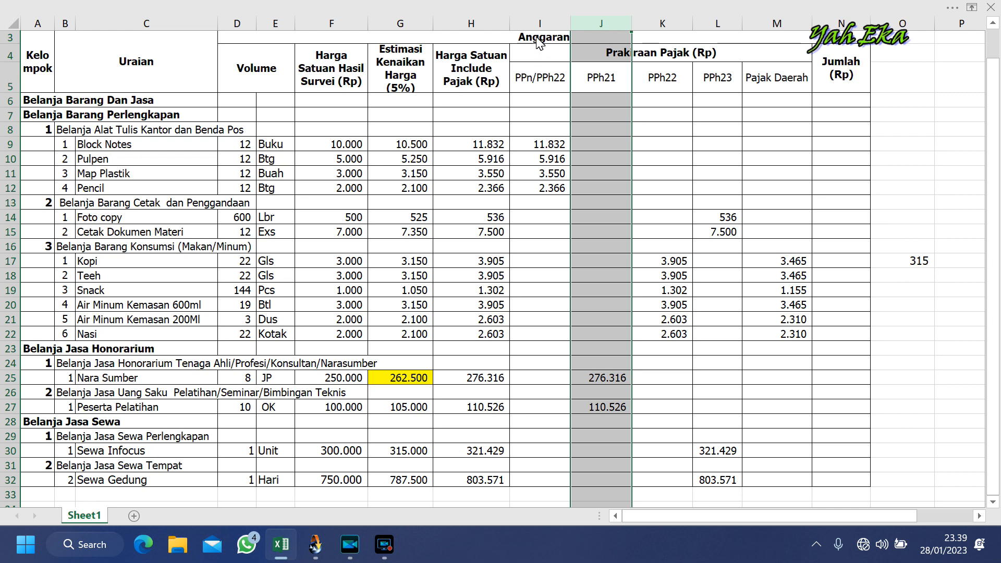
click(544, 23)
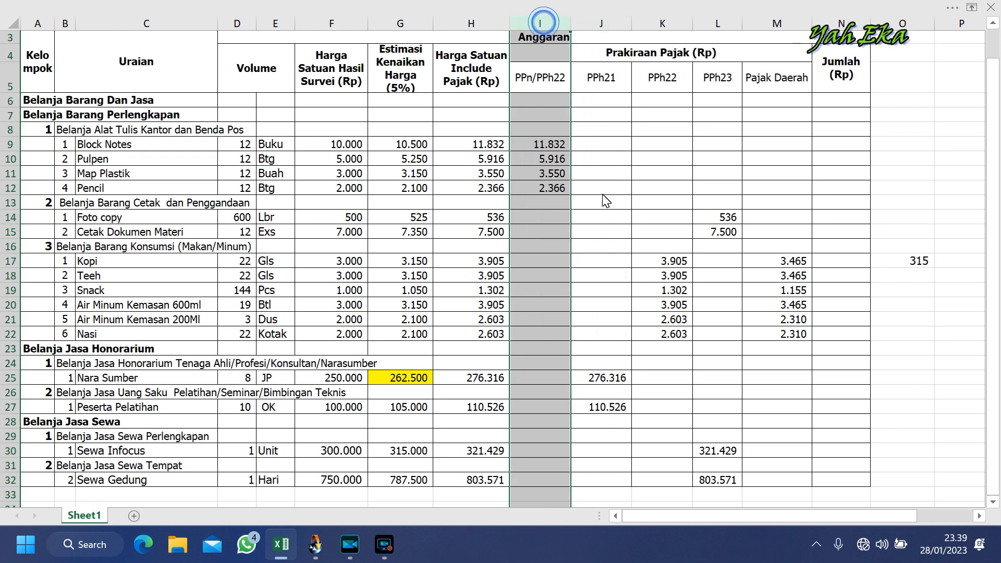
click(719, 259)
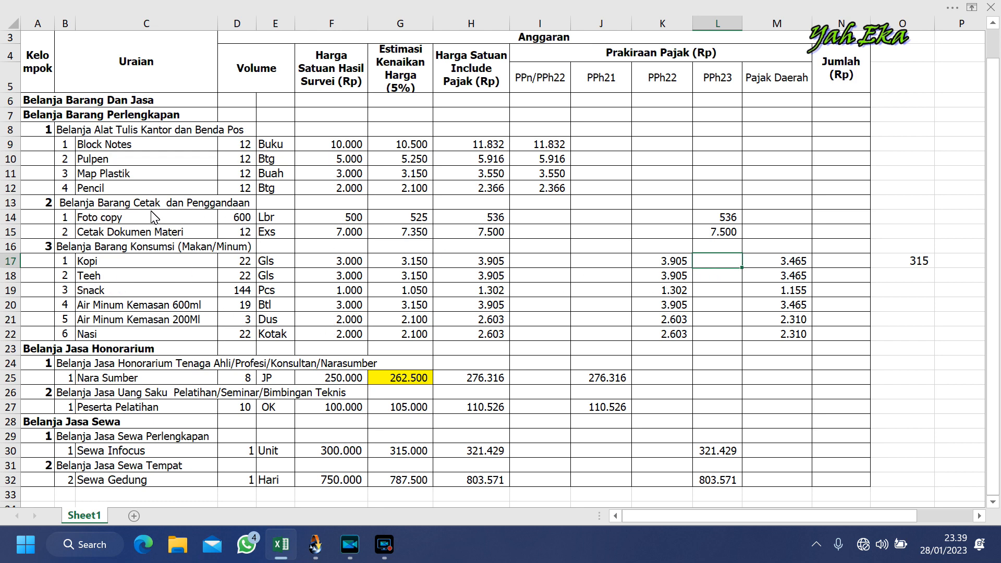
click(10, 202)
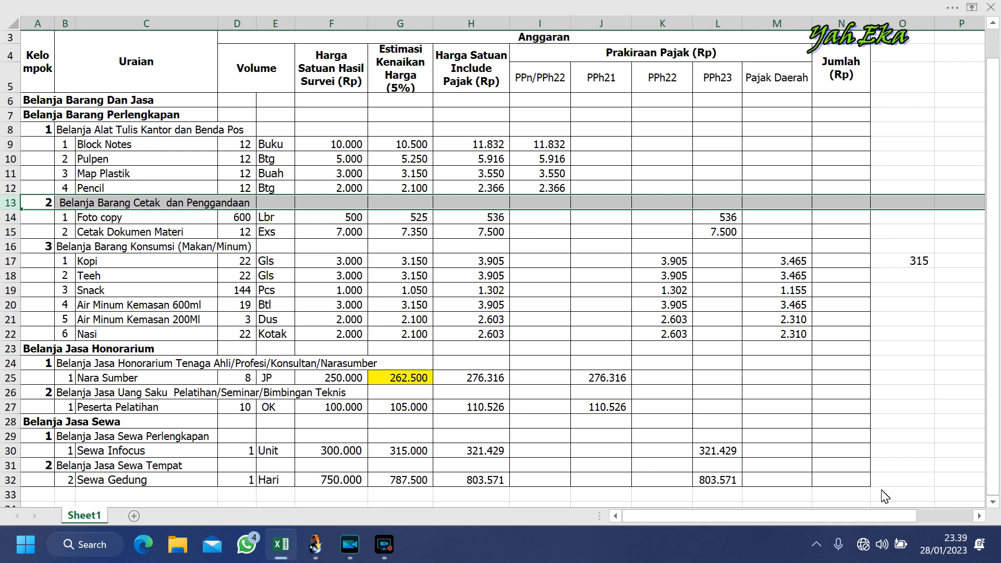
click(387, 452)
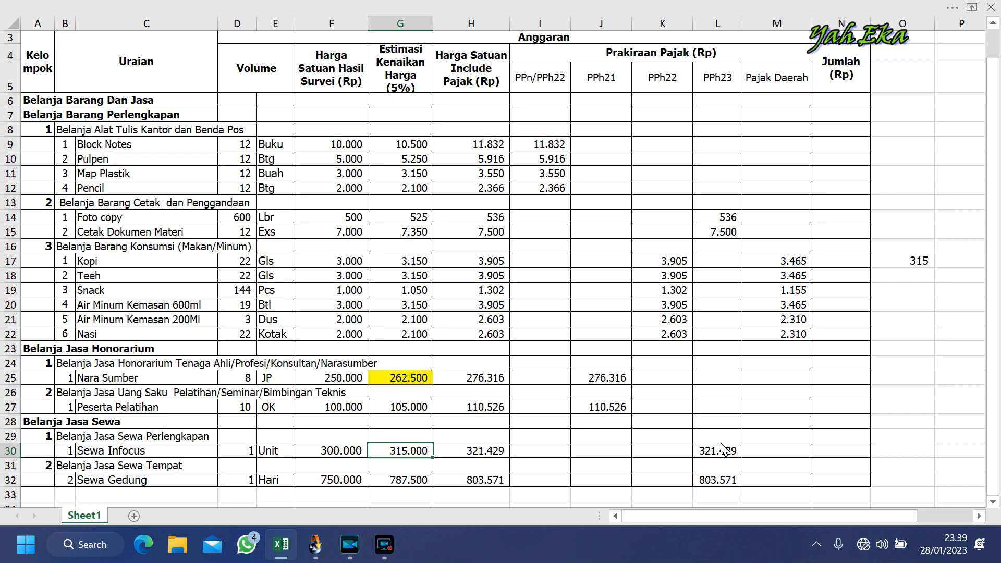
click(705, 438)
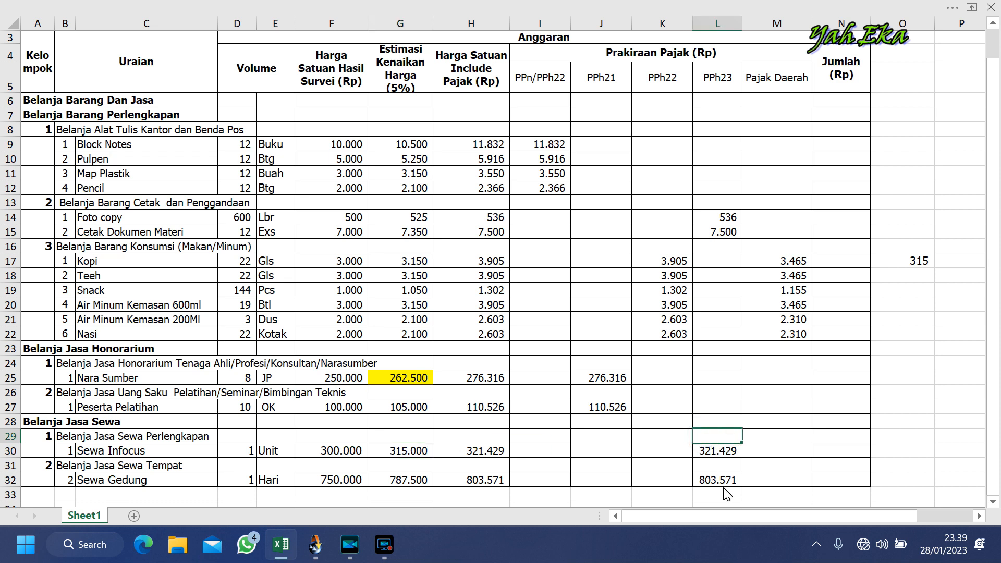
Enter =D9*H9 as Block Notes' Jumlah in N9 and fill it down through N32.
key(Escape)
click(842, 144)
text(=)
click(249, 148)
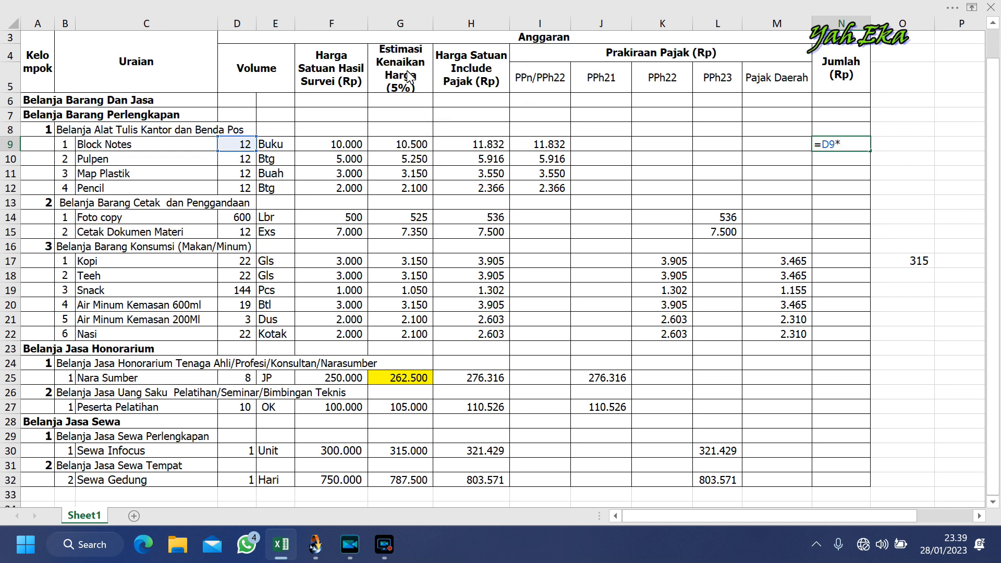
click(476, 149)
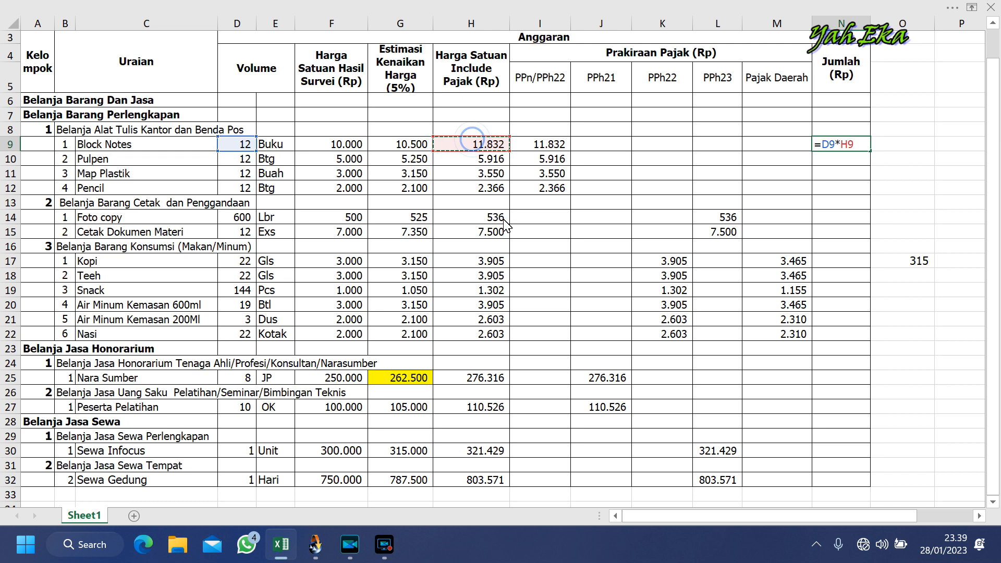
key(Return)
click(840, 146)
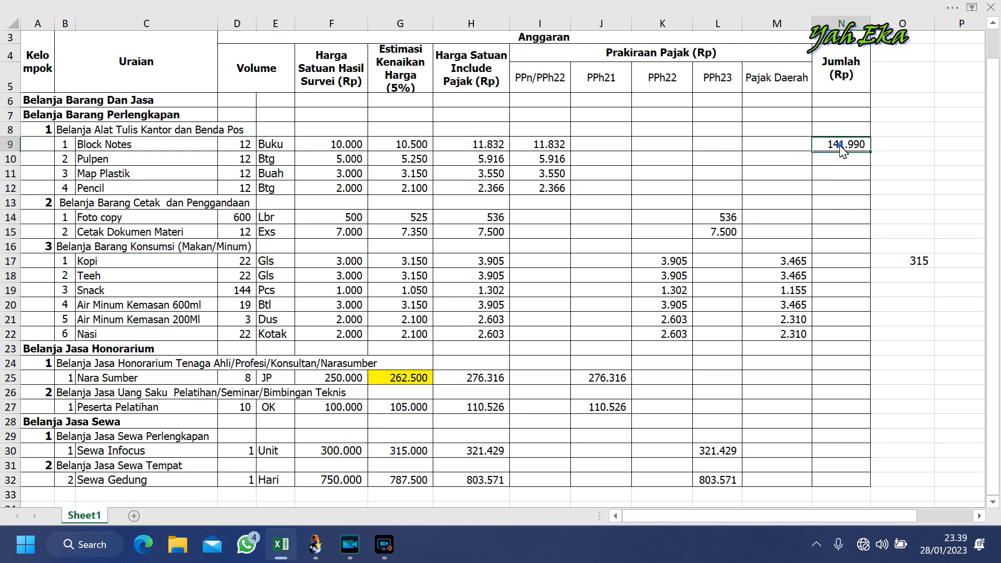
double_click(872, 152)
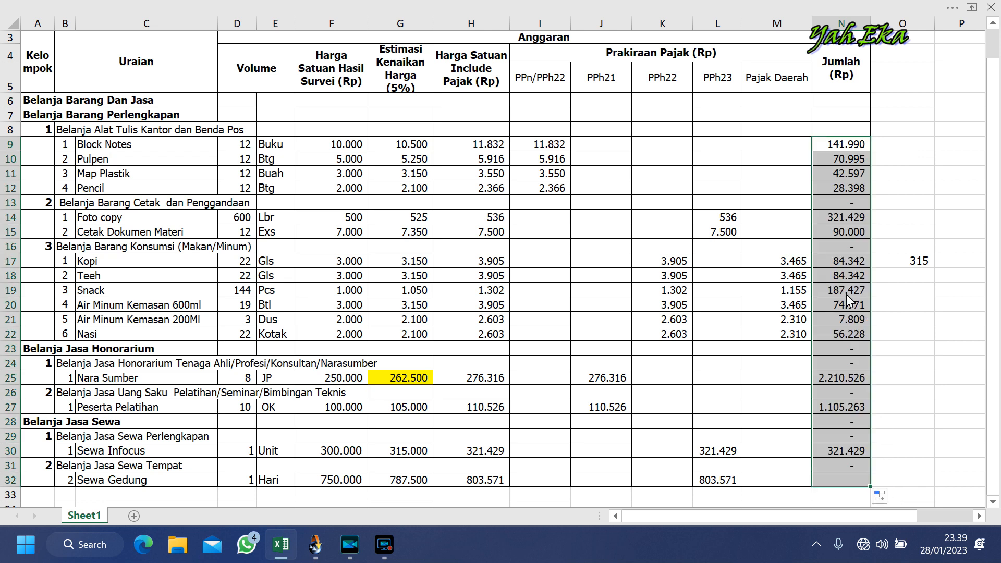
Clear the filled Jumlah formulas from the heading rows: N13, N16, N23, N24, N26, N28, N29 and N31.
double_click(843, 203)
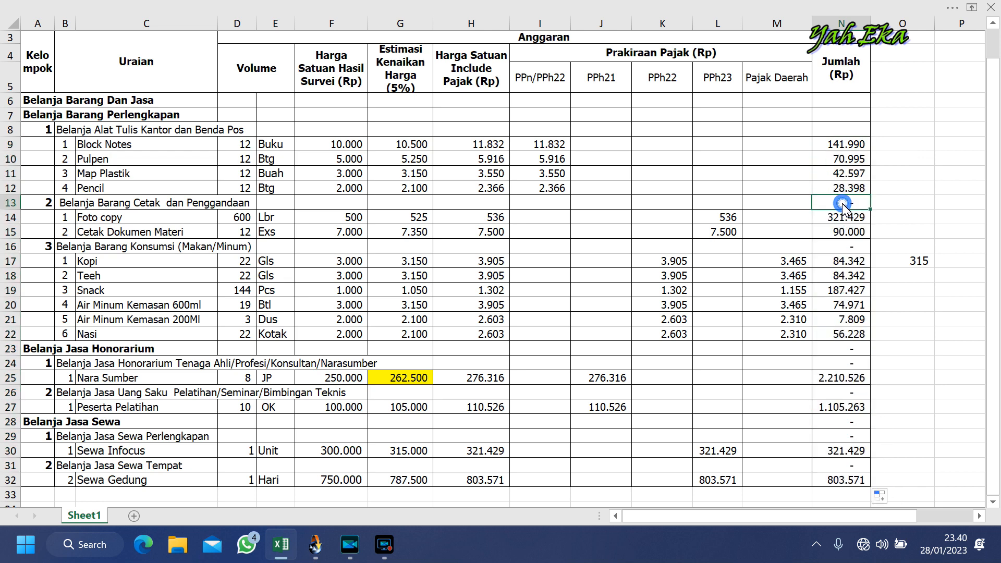
click(854, 248)
key(BackSpace)
click(848, 351)
key(BackSpace)
click(852, 364)
key(BackSpace)
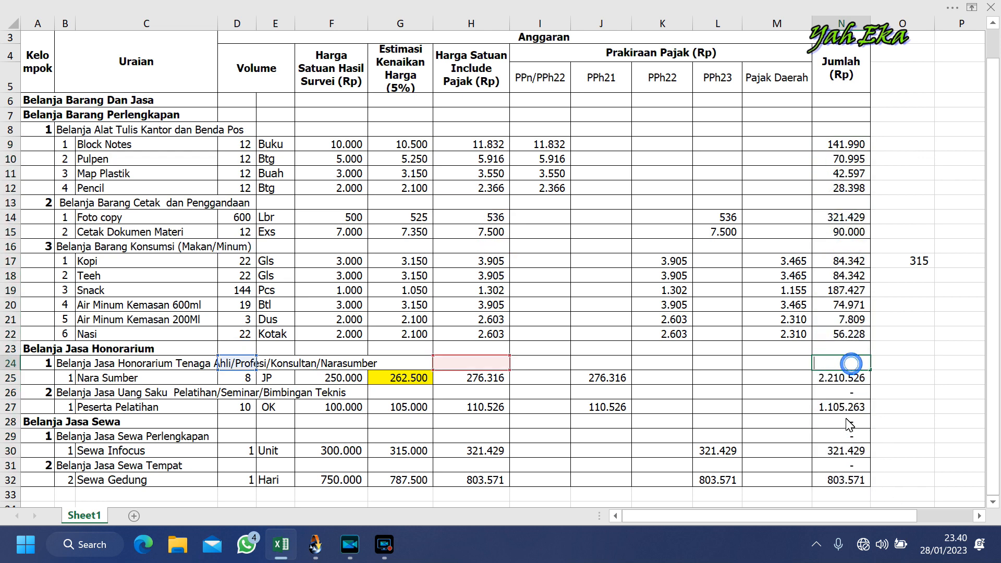
click(841, 392)
key(BackSpace)
click(843, 422)
key(BackSpace)
click(847, 436)
key(BackSpace)
click(826, 457)
click(764, 482)
click(852, 467)
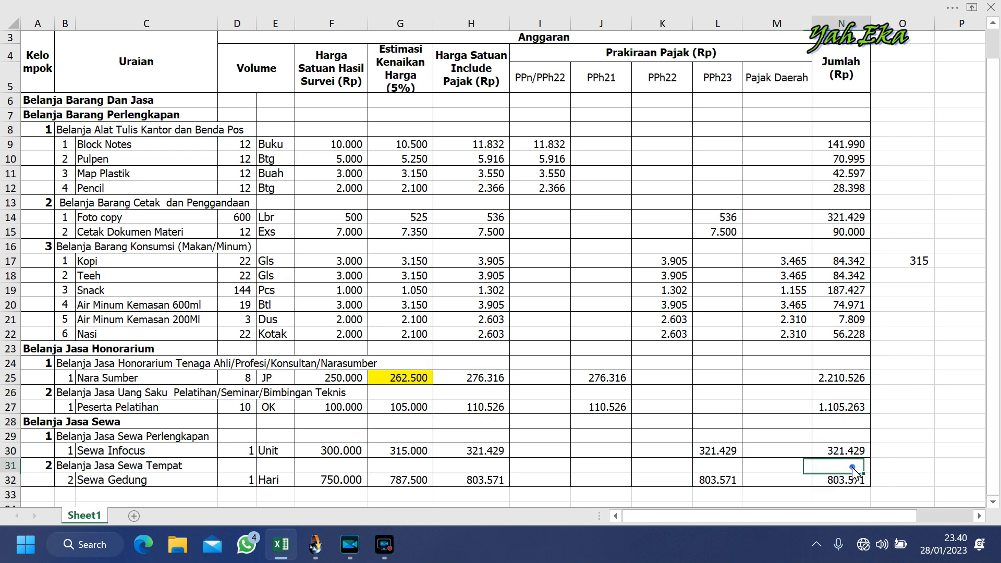
key(BackSpace)
Enter a subtotal in Belanja Jasa Sewa Perlengkapan's Jumlah cell (N29) as =N30+N32.
click(284, 469)
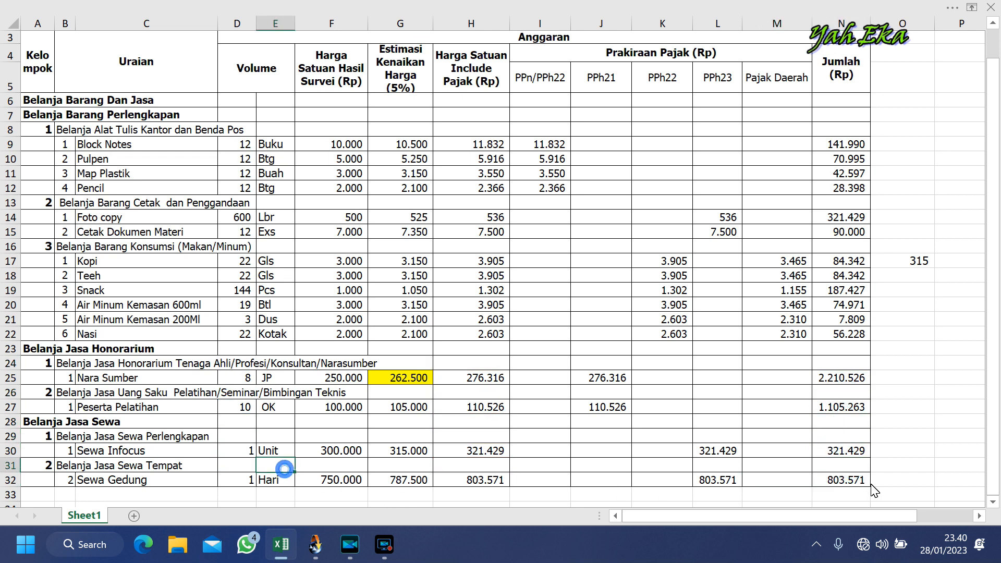
click(846, 440)
text(=)
click(835, 452)
text(+)
click(841, 480)
key(Return)
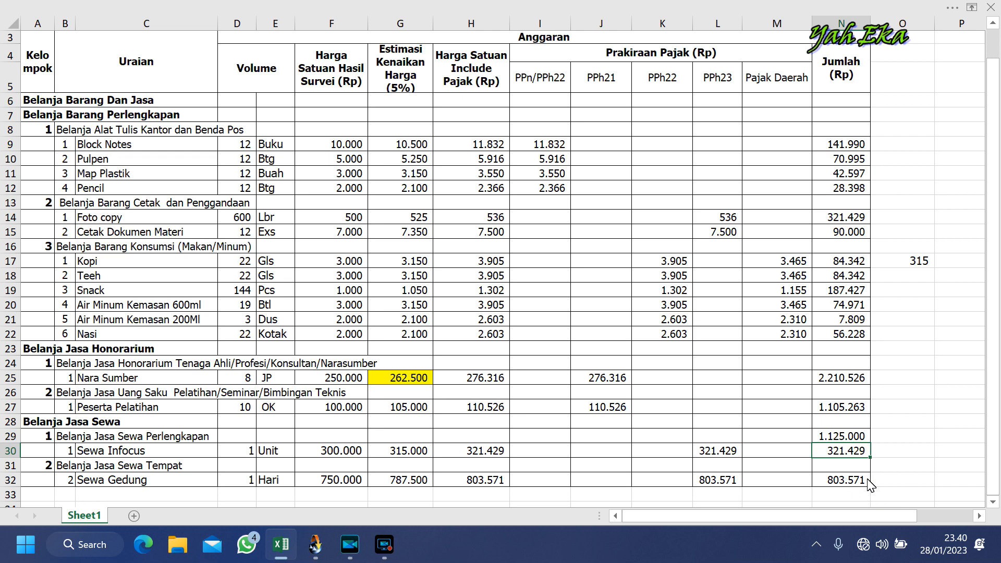
click(856, 440)
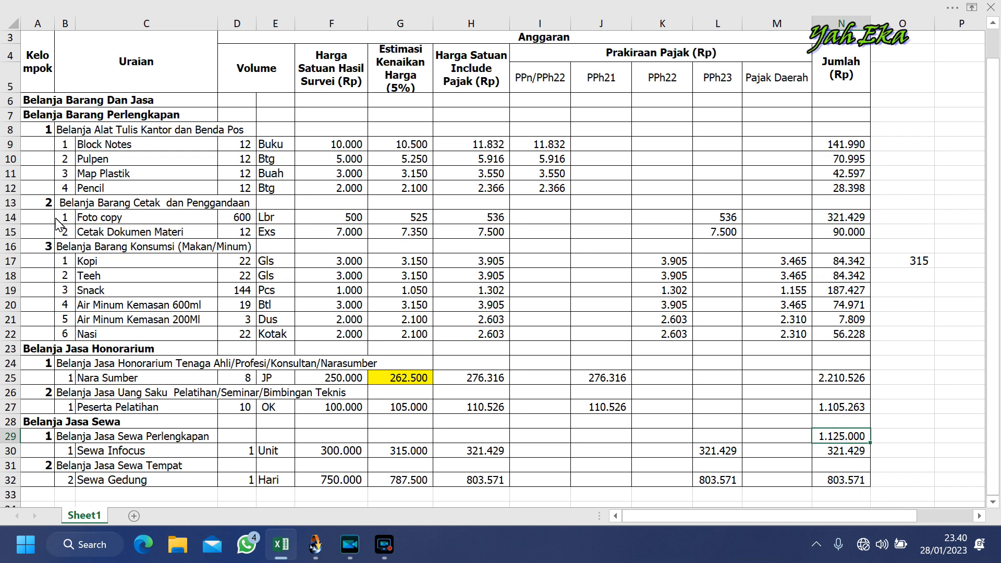
Enter a subtotal in Belanja Barang Cetak dan Penggandaan's Jumlah cell (N13) as =N14+N15.
mouse_move(12, 218)
mouse_down()
mouse_move(11, 246)
mouse_move(12, 219)
mouse_move(19, 234)
mouse_up()
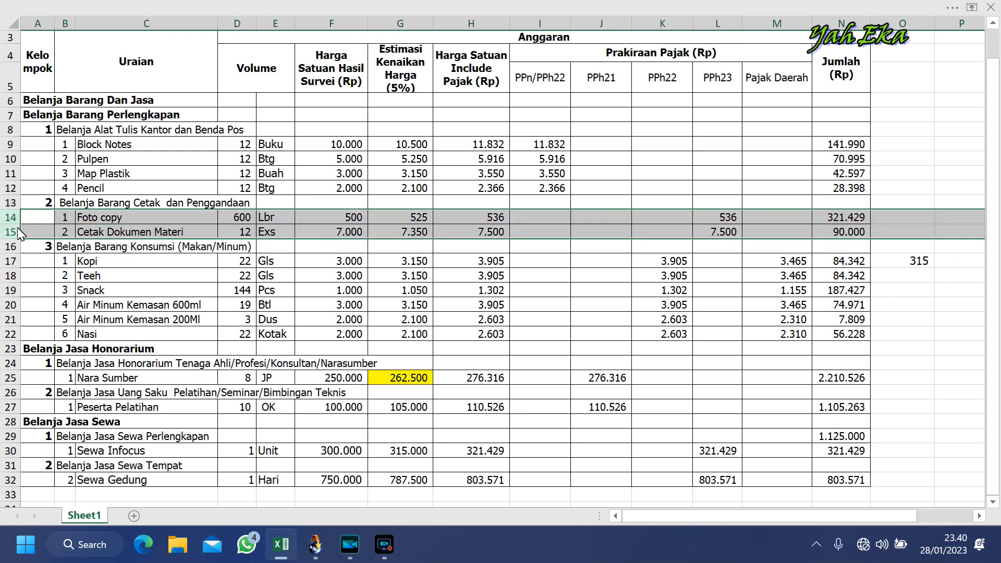
click(848, 202)
text(=)
click(847, 218)
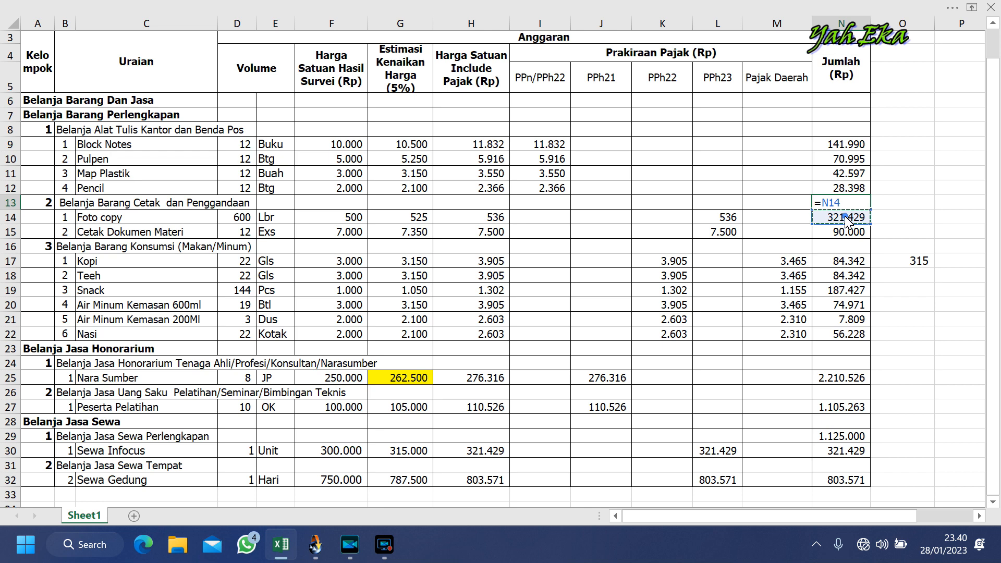
text(+)
click(847, 232)
key(Return)
click(849, 268)
click(846, 204)
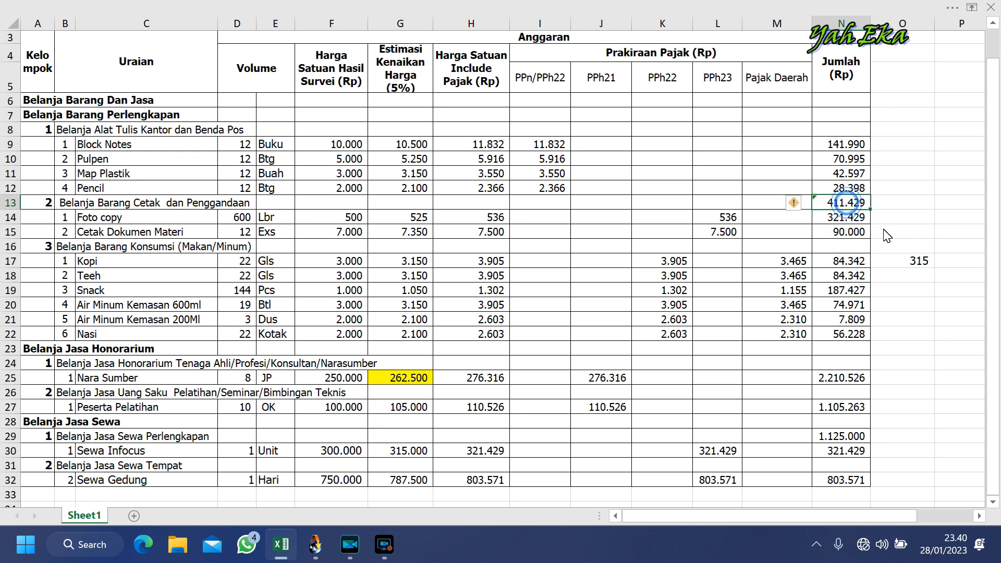
Add the printing and rental subtotals together in O29 with the formula =N13+N29.
click(905, 437)
text(=)
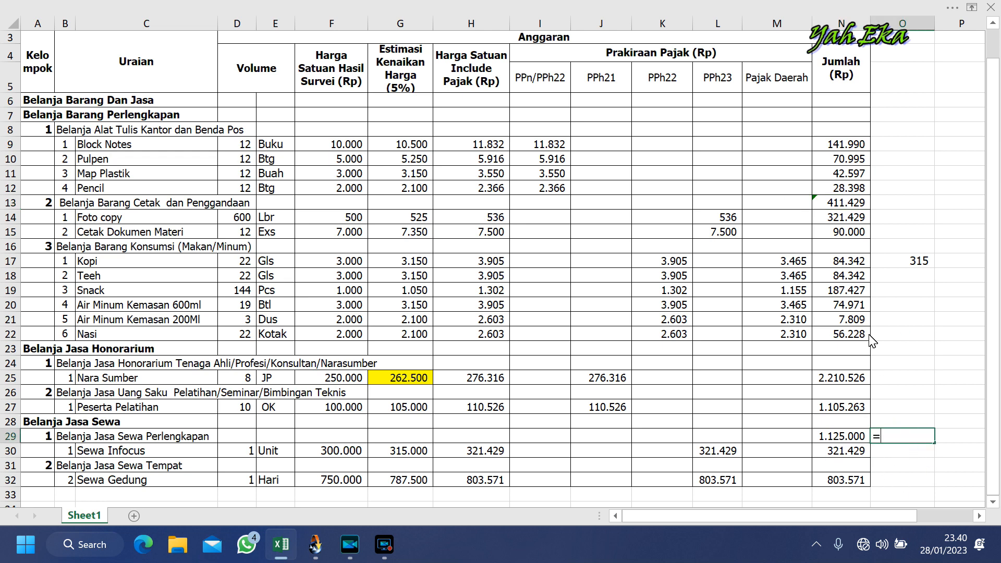
click(837, 207)
text(+)
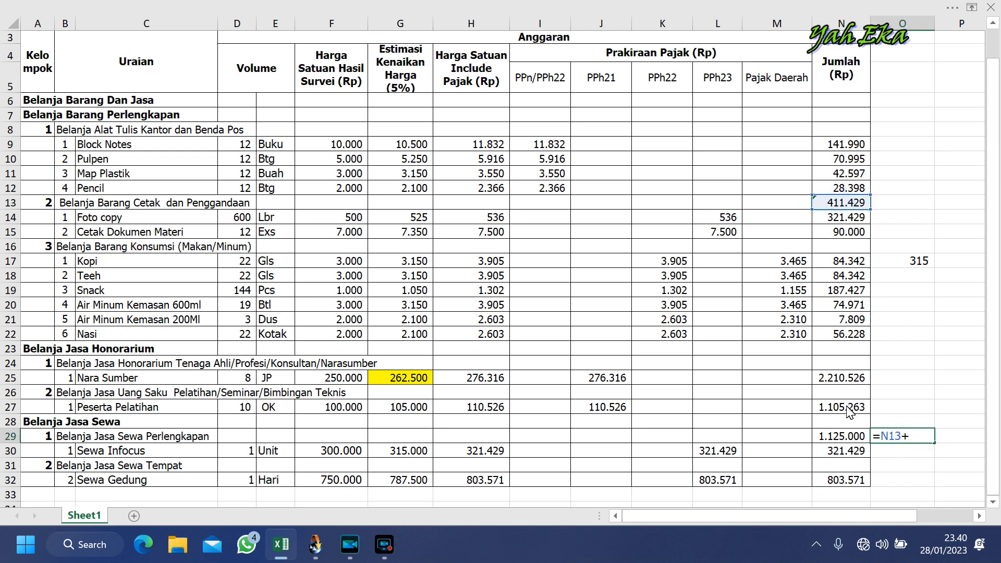
click(849, 436)
key(Return)
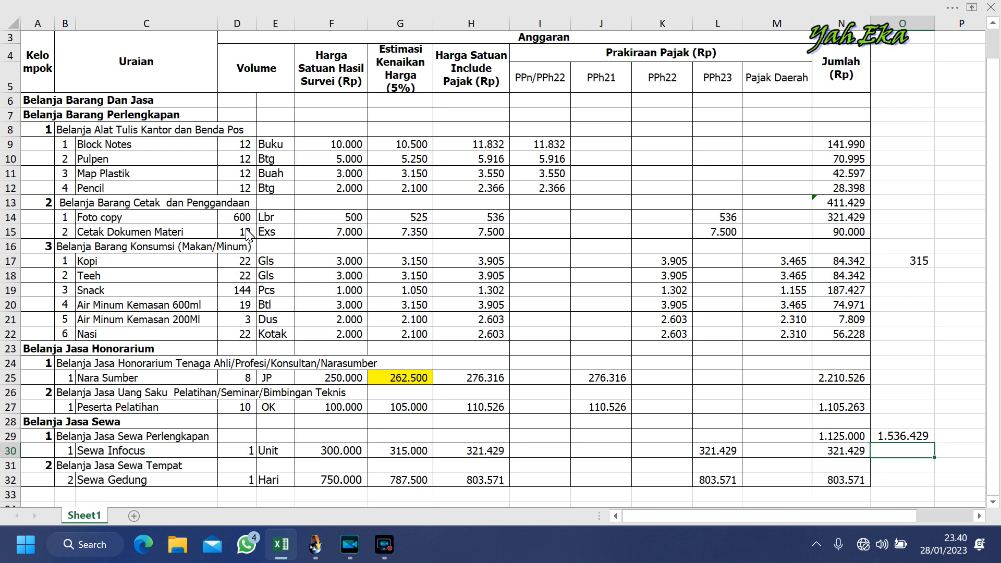
Try volumes of 20 and 25 for Peserta Pelatihan in D27 to test the combined total.
click(241, 411)
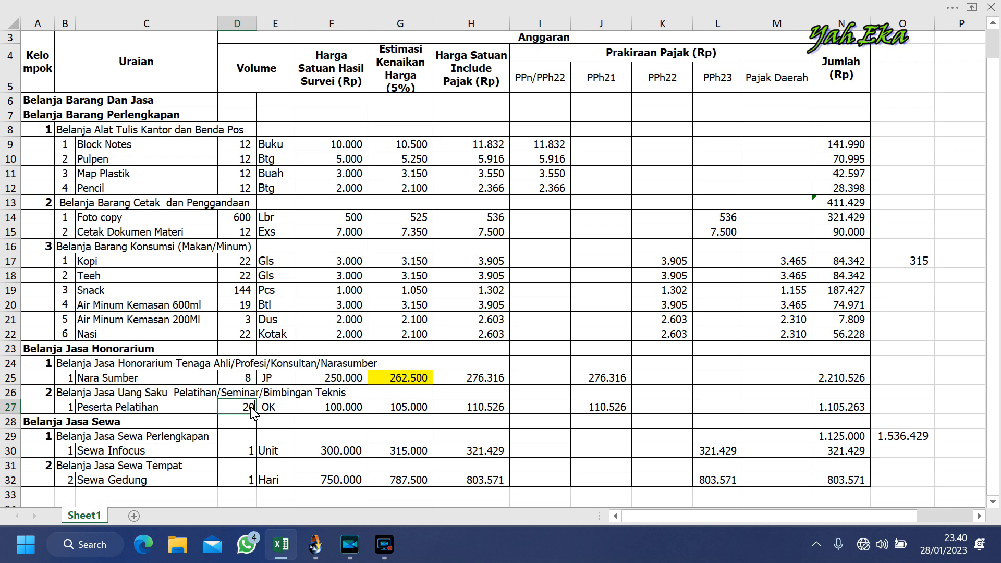
text(20)
click(730, 395)
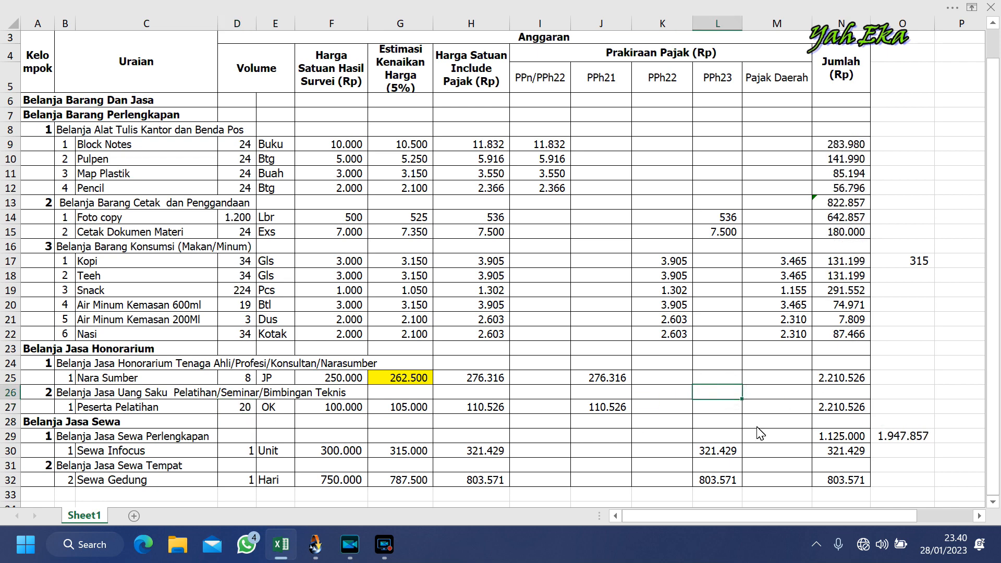
click(255, 409)
text(2)
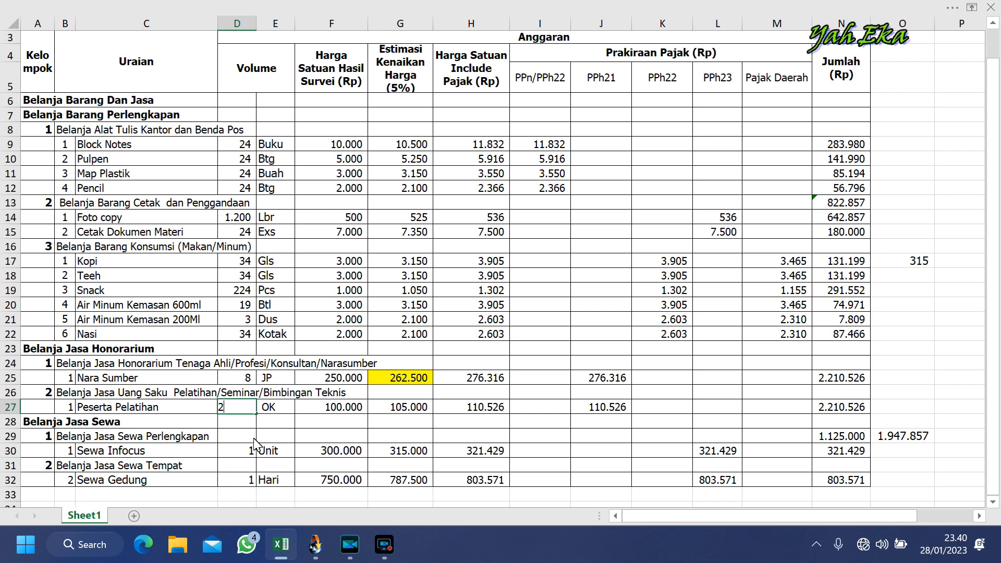
key(Return)
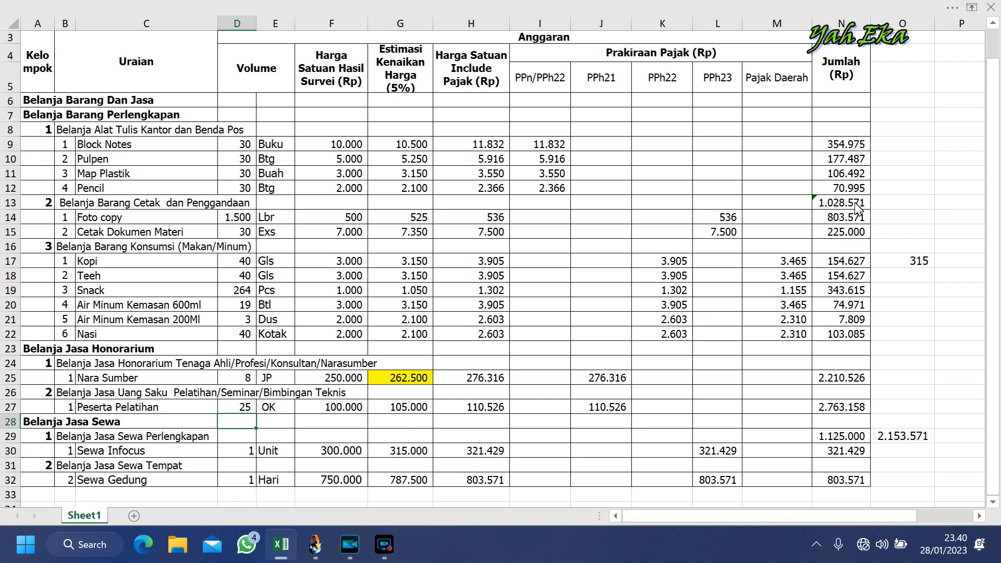
click(906, 436)
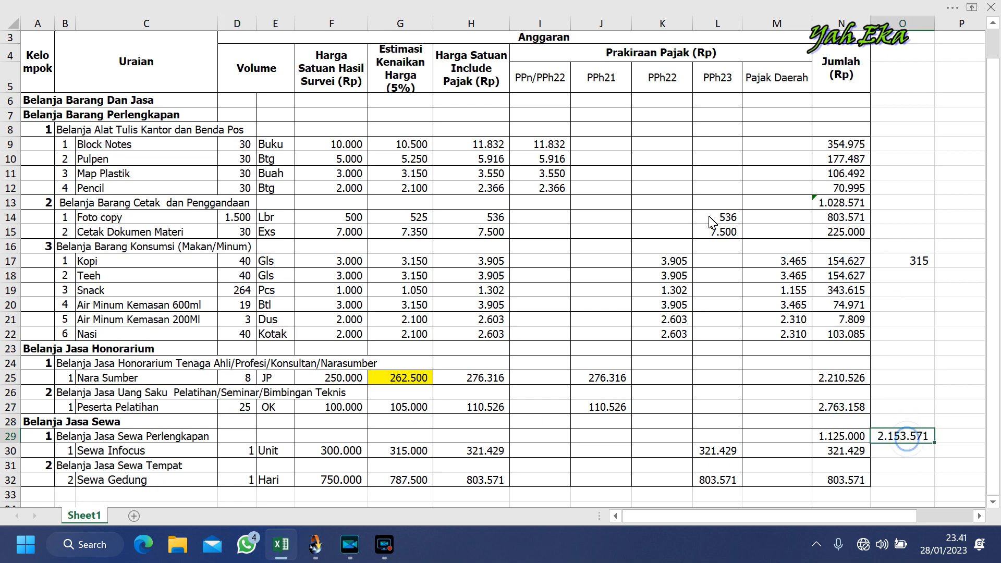
Change Foto copy's PPh23 formula in L14 to =G14*111/98.
click(729, 219)
double_click(729, 219)
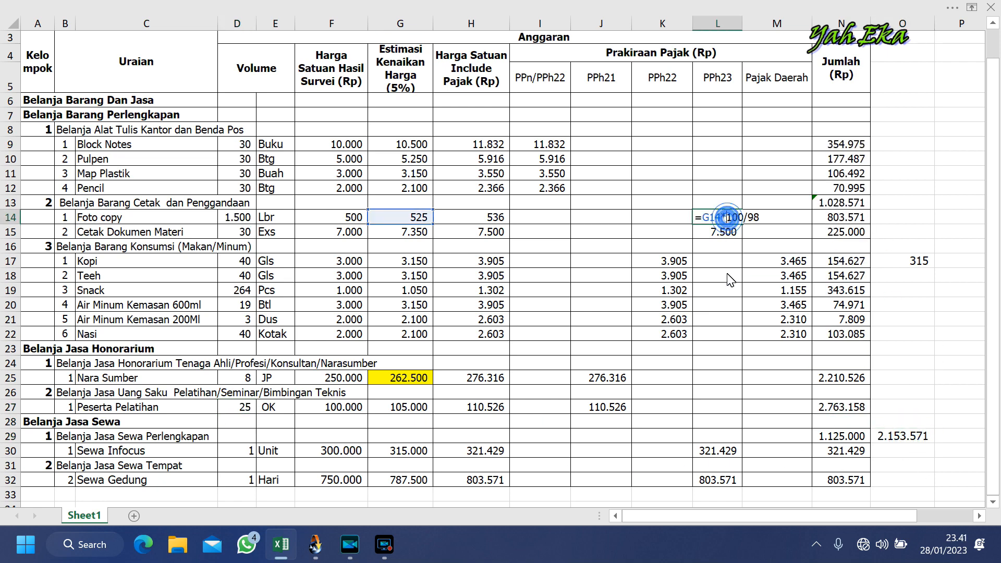
click(742, 217)
key(BackSpace)
key(BackSpace)
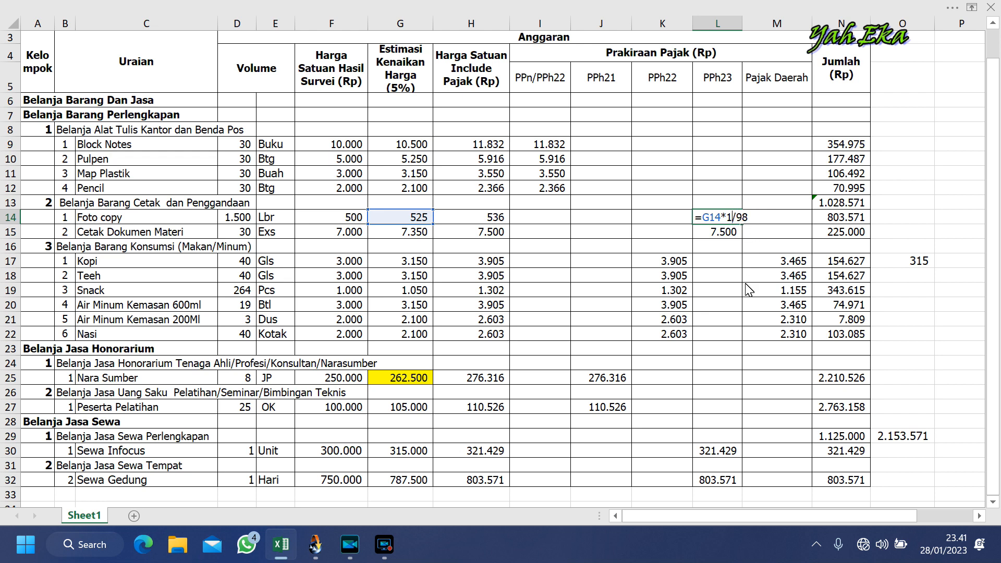
text(11)
key(Return)
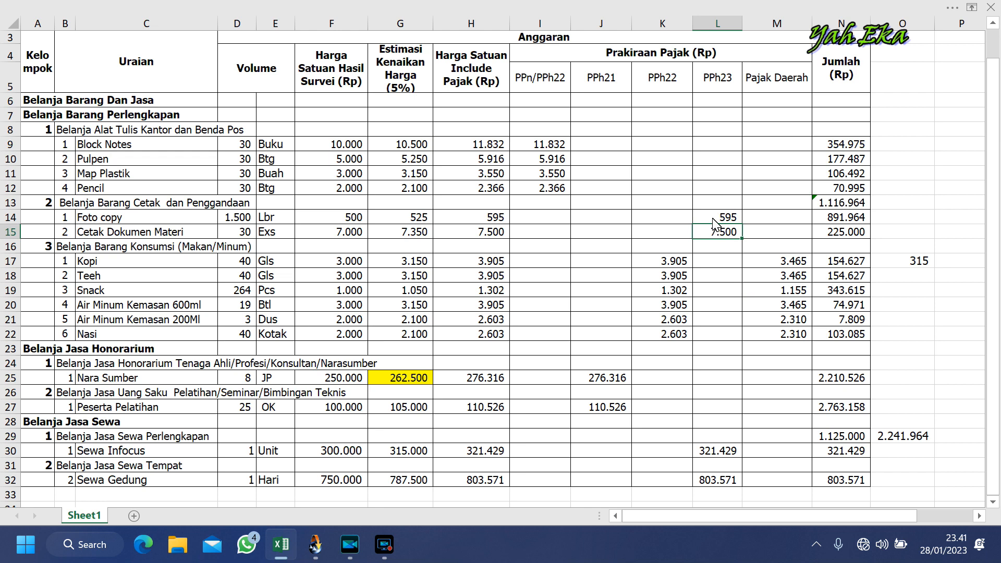
key(Up)
key(F2)
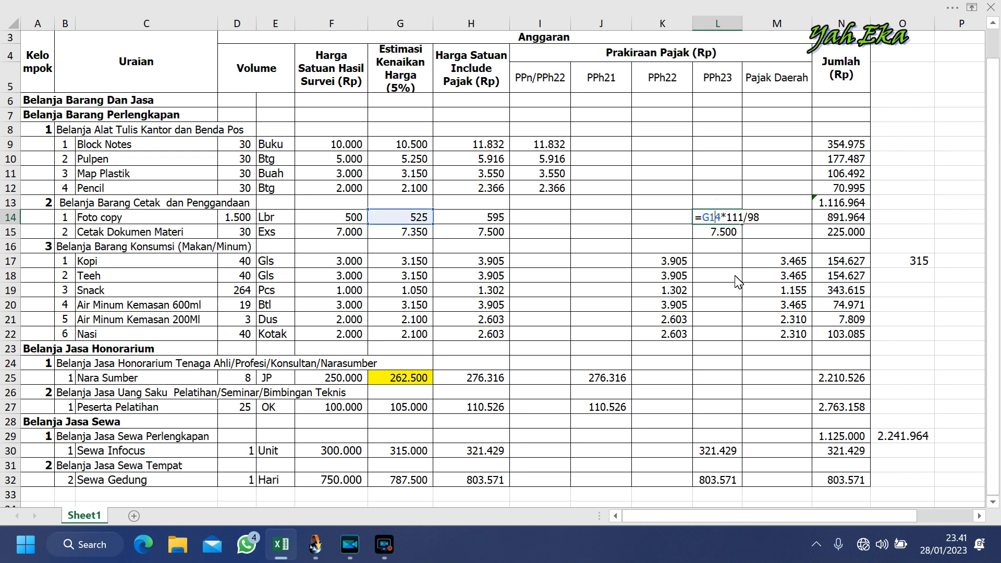
key(Return)
Change Cetak Dokumen Materi's PPh23 formula in L15 to =G15*111/98.
key(F2)
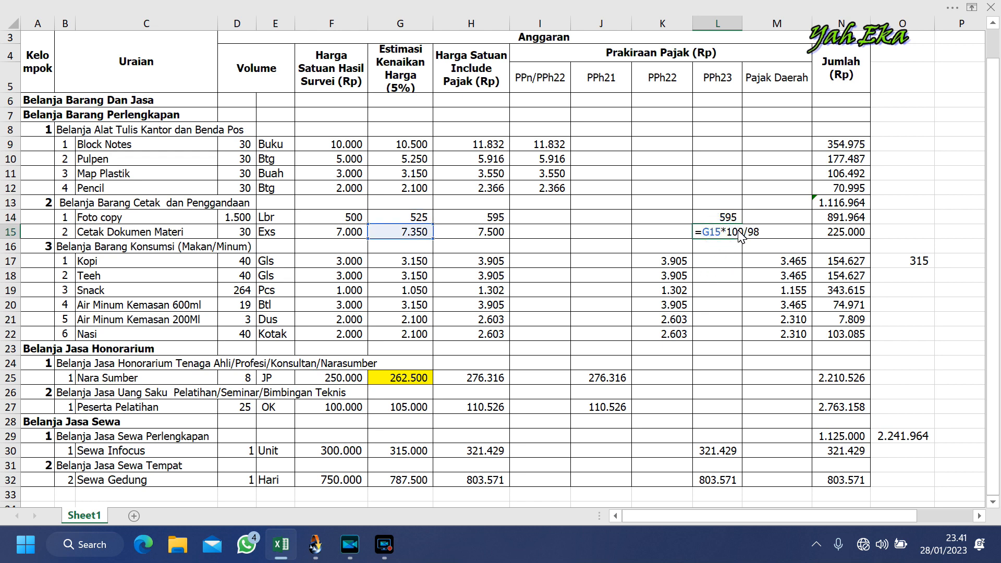
click(741, 232)
key(BackSpace)
key(BackSpace)
text(11)
key(Return)
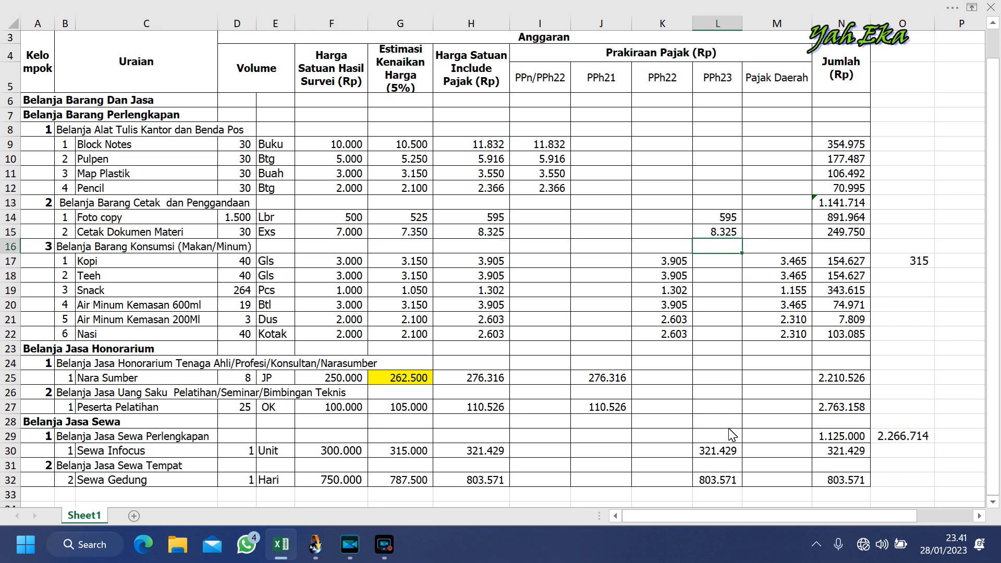
Change Sewa Infocus's PPh23 formula in L30 to =G30*111/98.
double_click(730, 452)
click(740, 452)
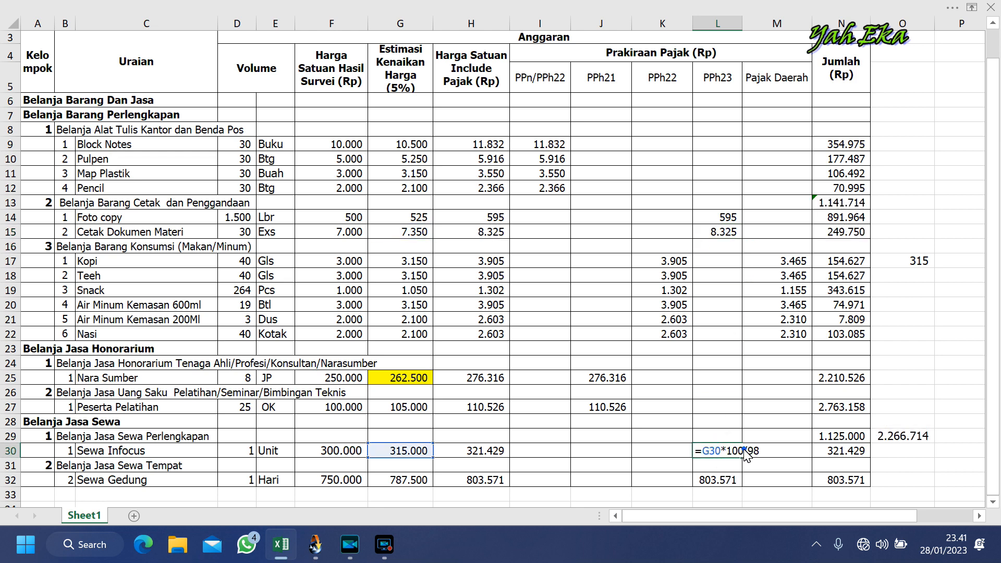
key(BackSpace)
key(BackSpace)
text(11)
key(Return)
Change Sewa Gedung's PPh23 formula in L32 to =G32*111/98.
double_click(733, 483)
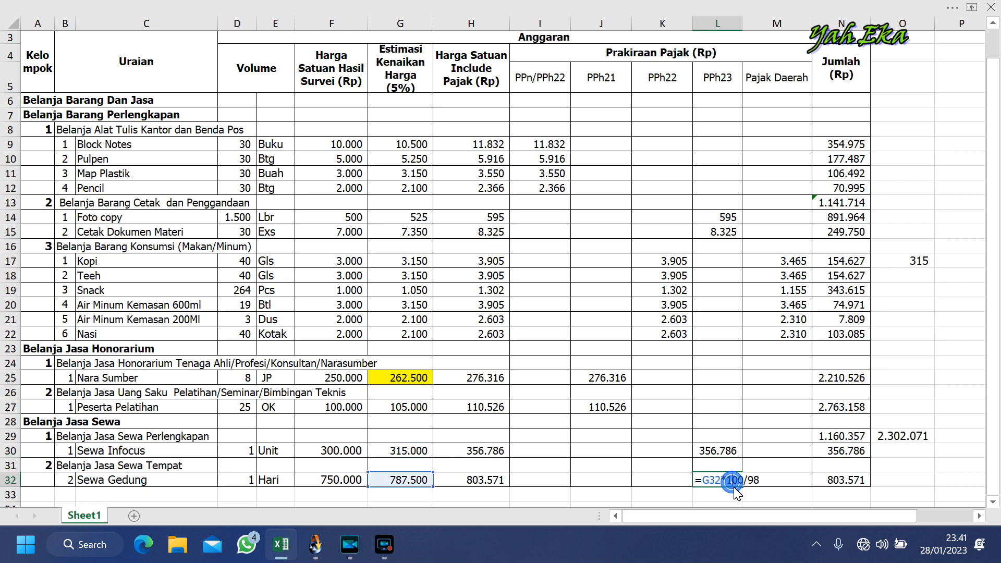
click(741, 480)
key(BackSpace)
key(BackSpace)
text(11)
key(Return)
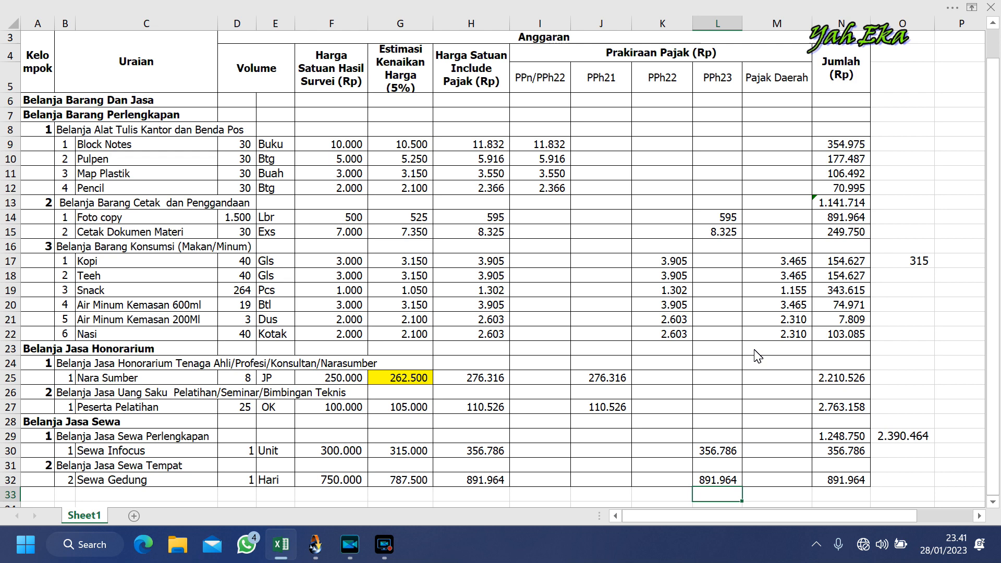
click(755, 348)
click(842, 450)
click(905, 440)
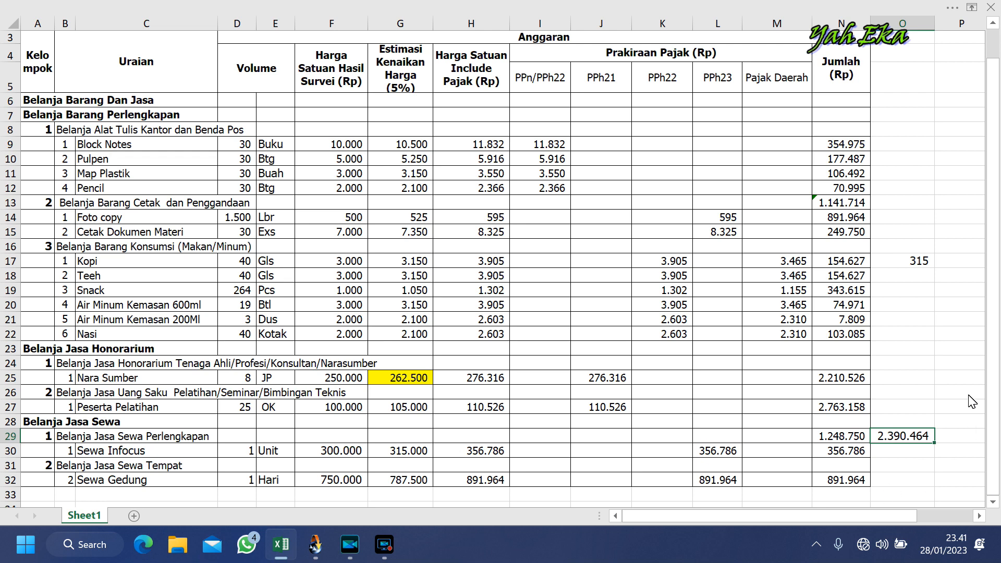
click(895, 208)
click(983, 346)
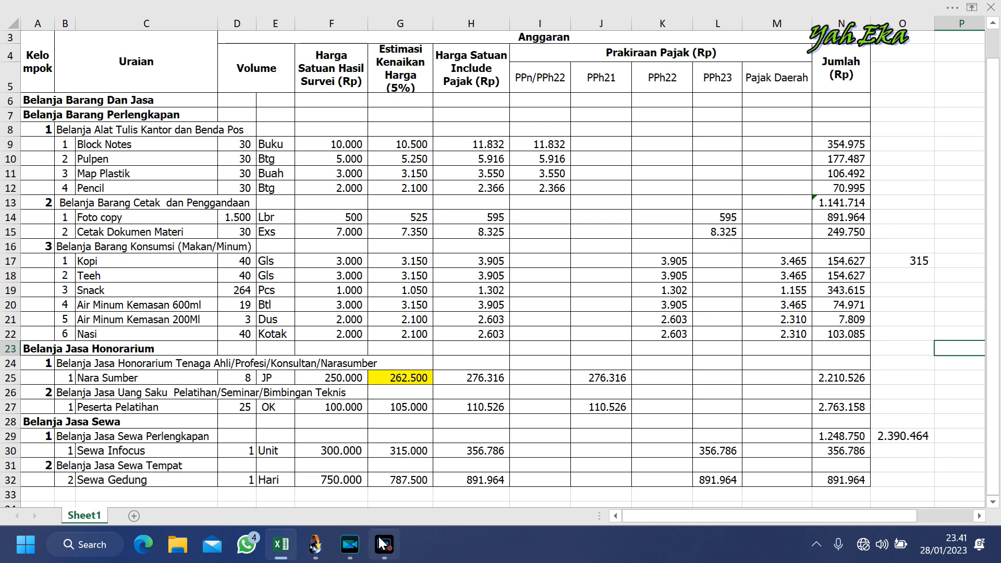
Switch to SimkeuDesaV21 and close its print preview and the SPP Pelaksana Kegiatan window.
mouse_move(316, 552)
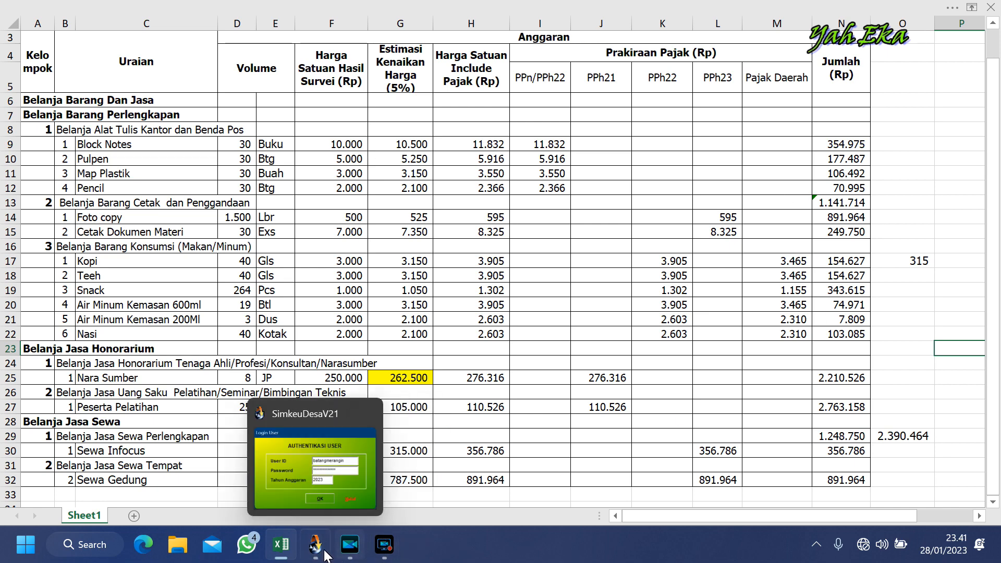
click(316, 547)
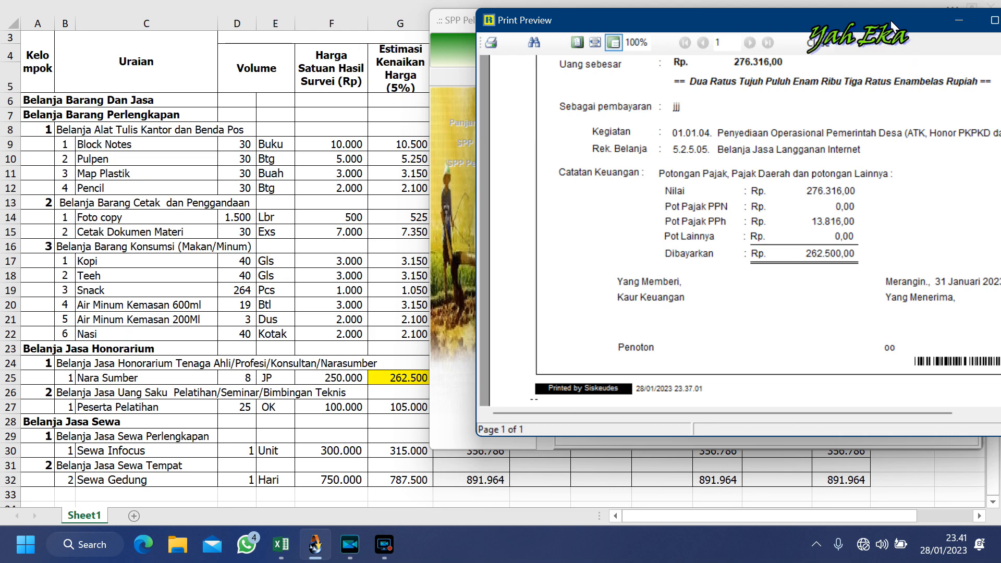
drag(890, 22, 715, 12)
click(862, 18)
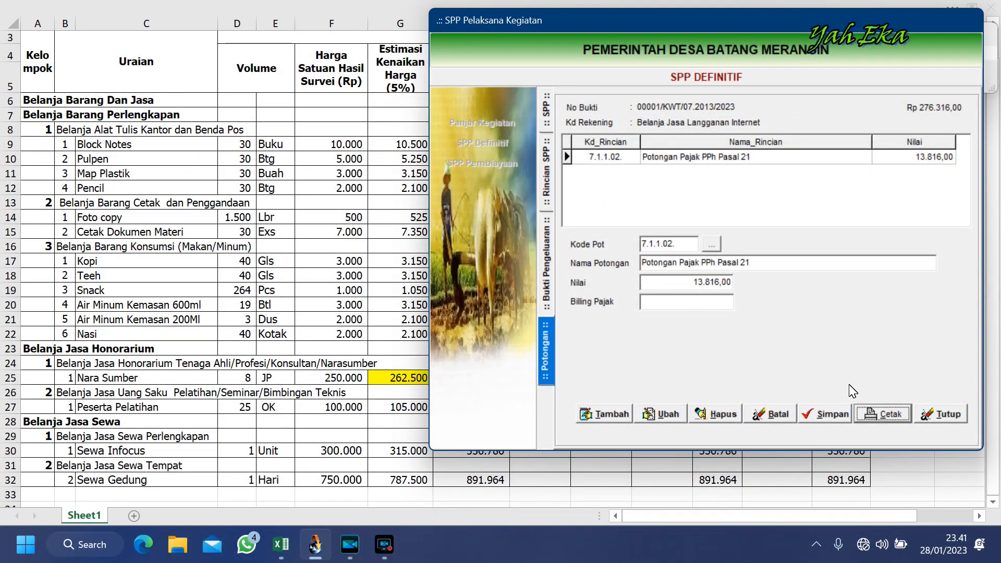
click(945, 413)
click(893, 401)
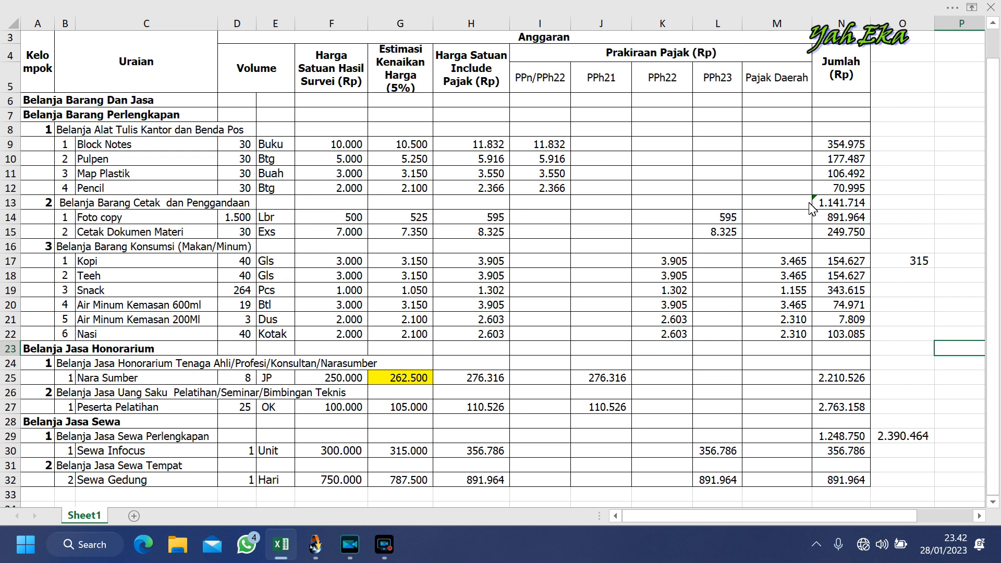
Set Peserta Pelatihan's volume in D27 to 10.
click(252, 412)
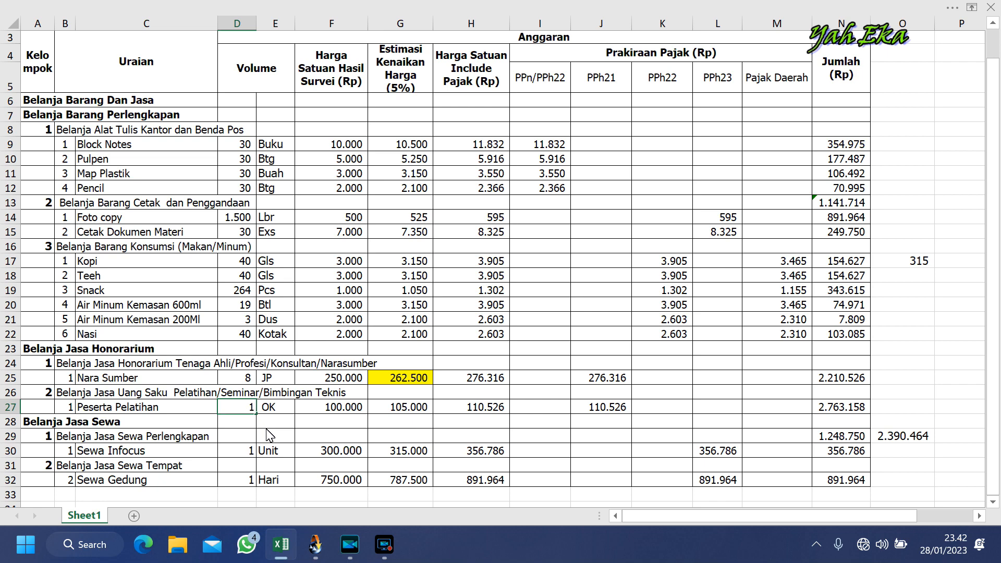
key(Return)
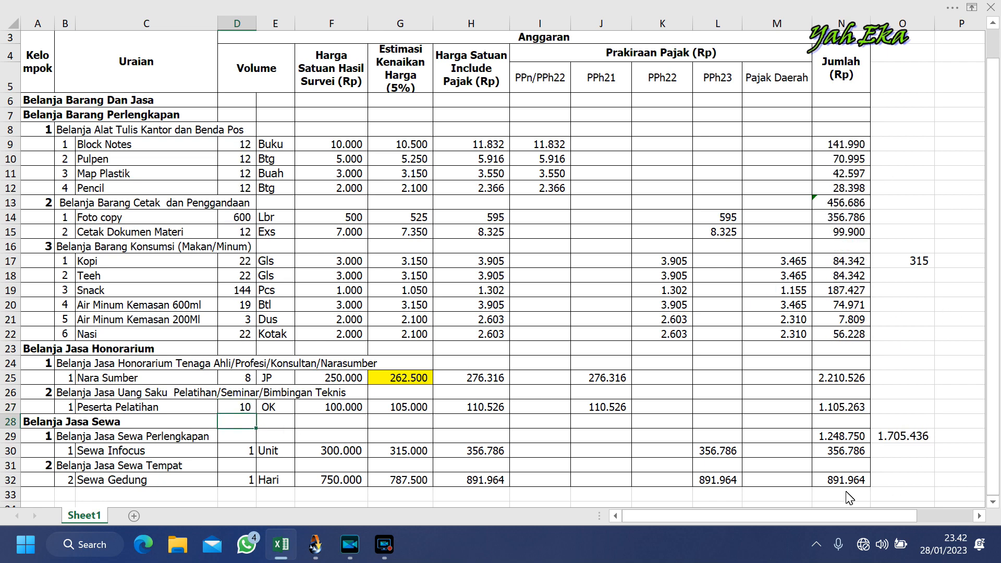
click(251, 455)
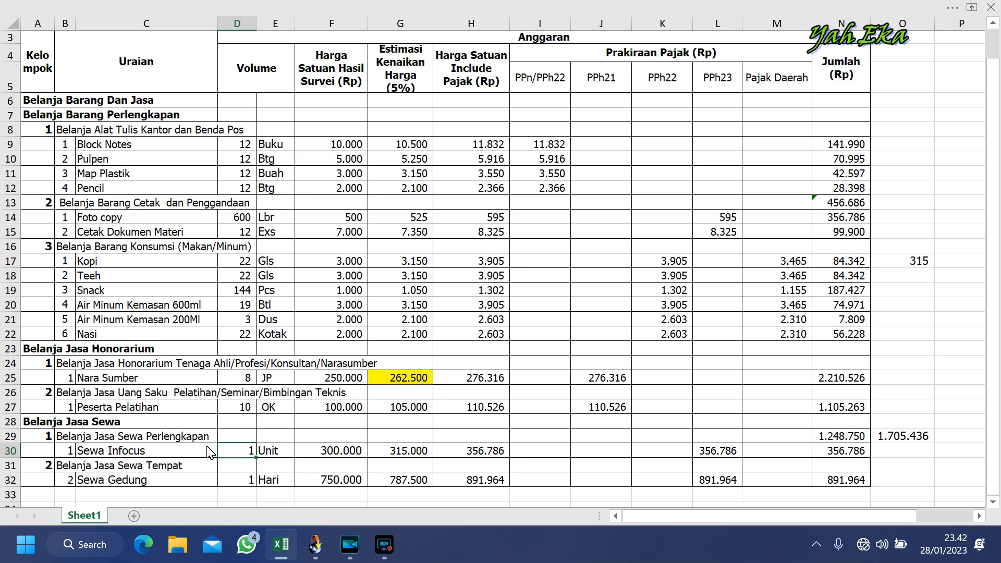
Set Peserta Pelatihan's volume in D27 to 30.
click(231, 412)
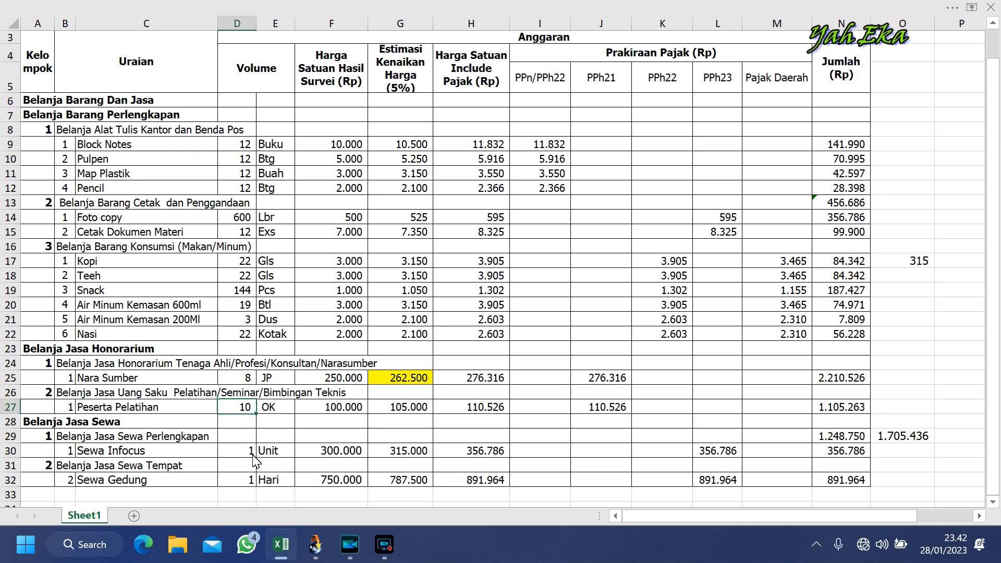
text(30)
key(Return)
Examine the volume formulas that depend on the participant count, including Block Notes, Cetak Dokumen Materi, Kopi and Teeh.
click(250, 151)
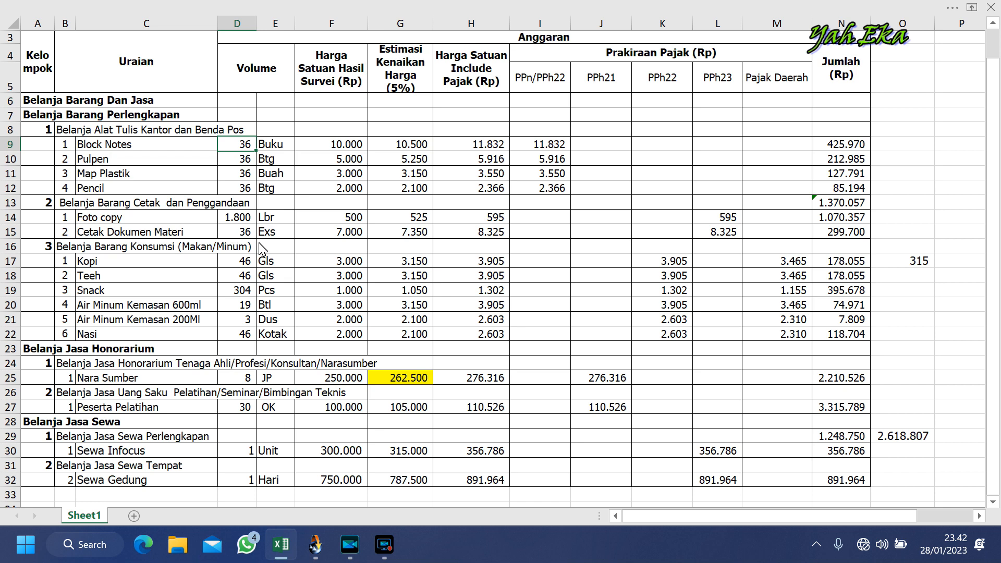
click(246, 281)
double_click(242, 231)
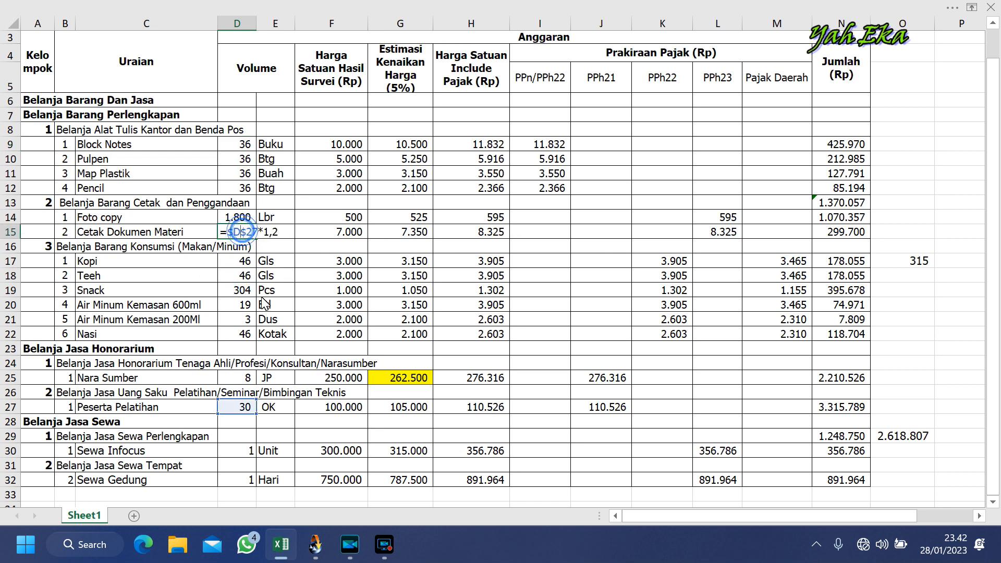
key(Return)
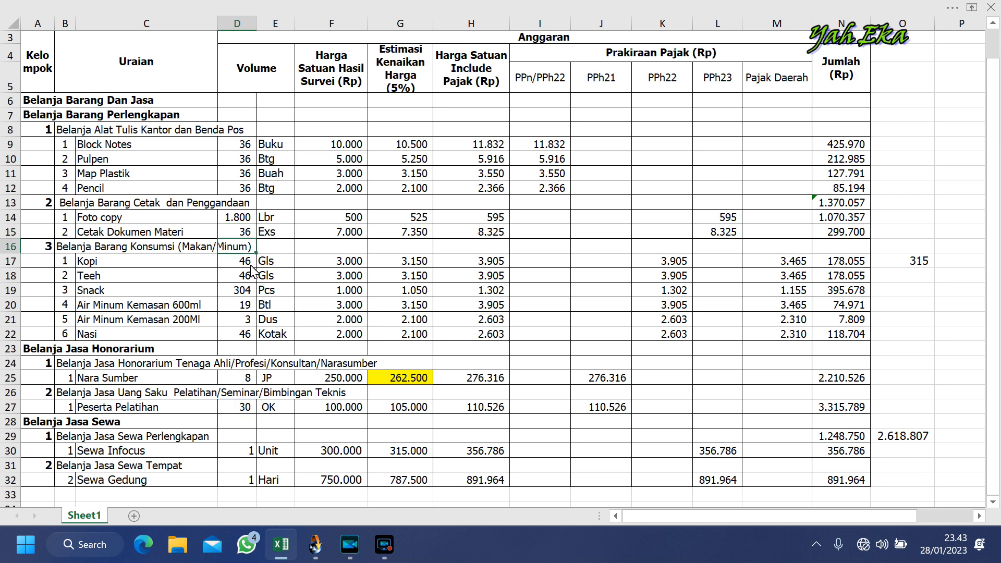
double_click(244, 261)
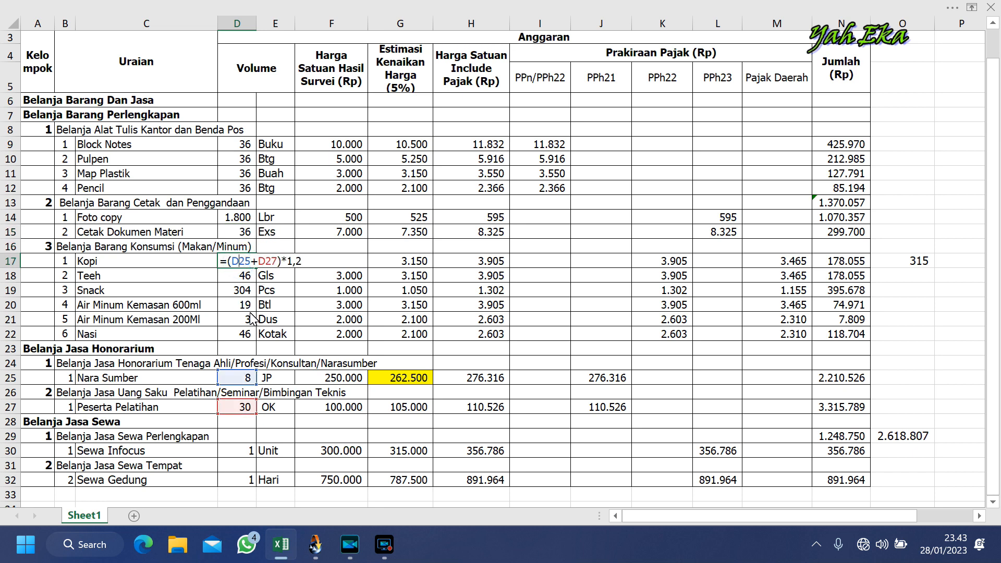
key(Return)
double_click(242, 279)
key(Return)
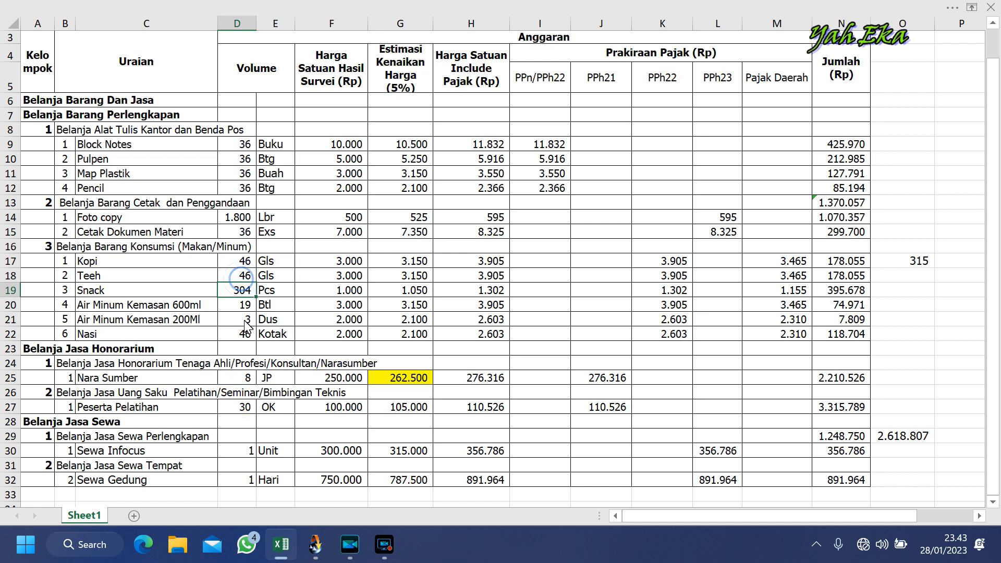
Create a copy of Sheet1 in the bahan.xlsx workbook, placed after the last sheet.
click(239, 421)
scroll(520, 232, down, 3)
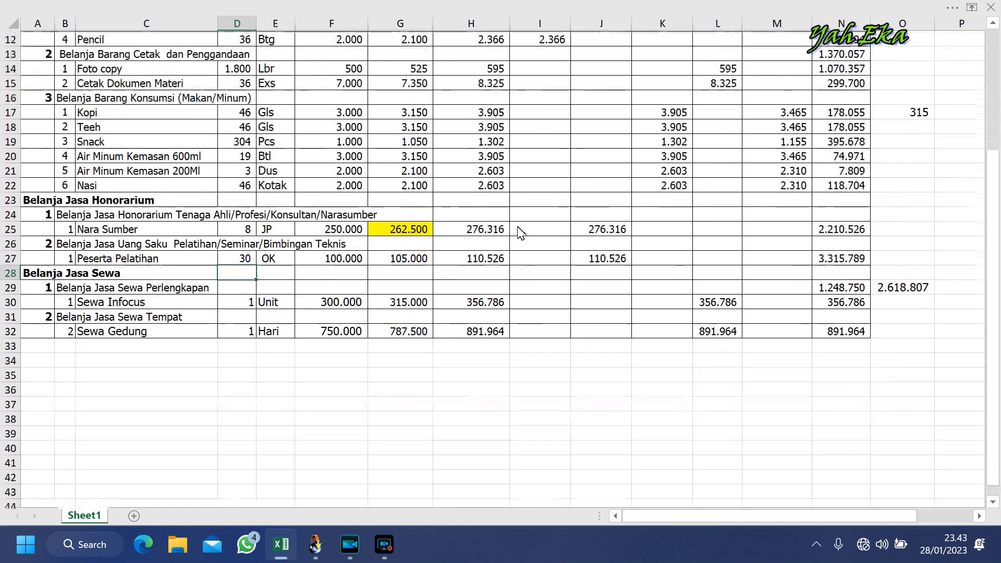
scroll(520, 232, up, 4)
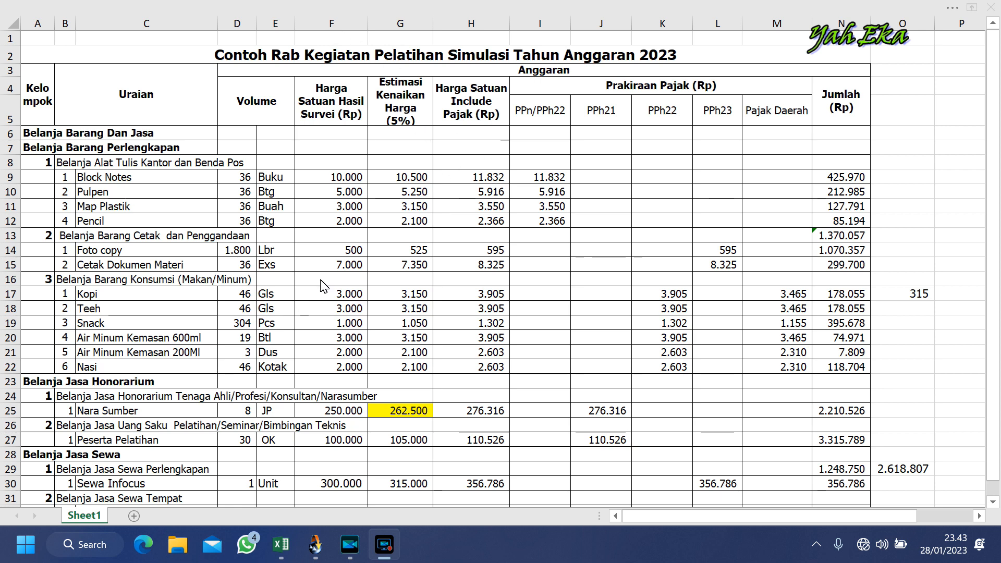
click(89, 516)
right_click(90, 516)
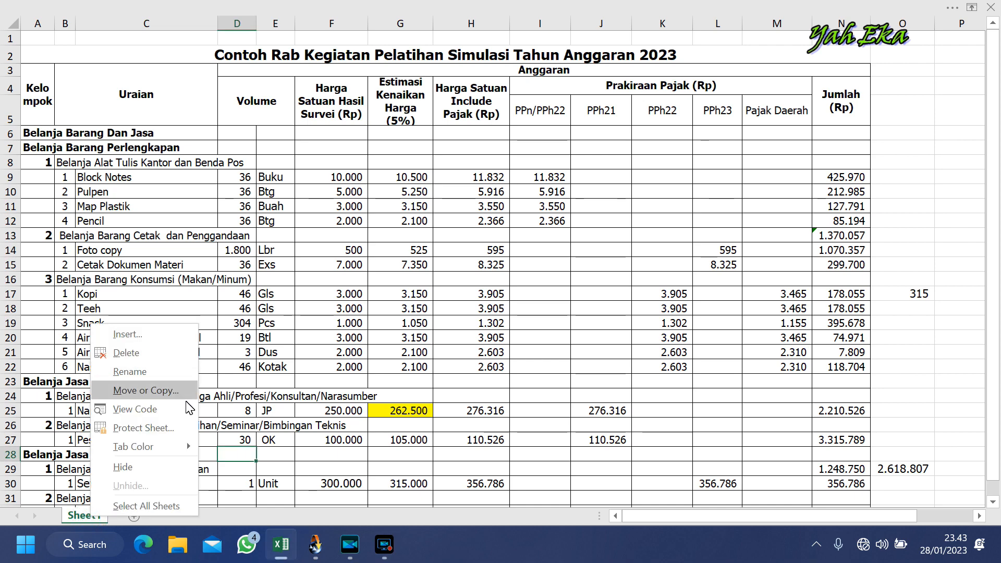
click(140, 395)
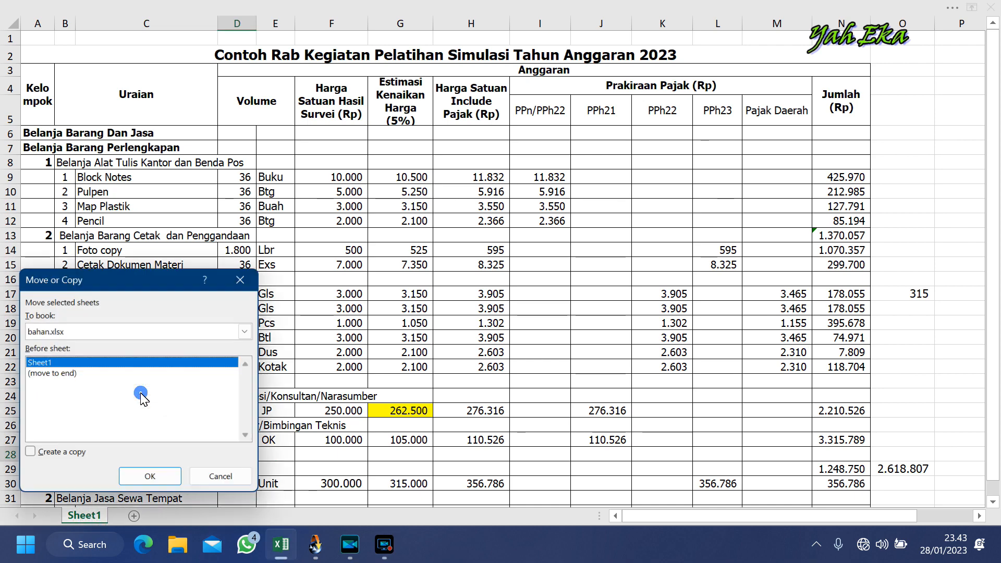
click(29, 456)
click(46, 374)
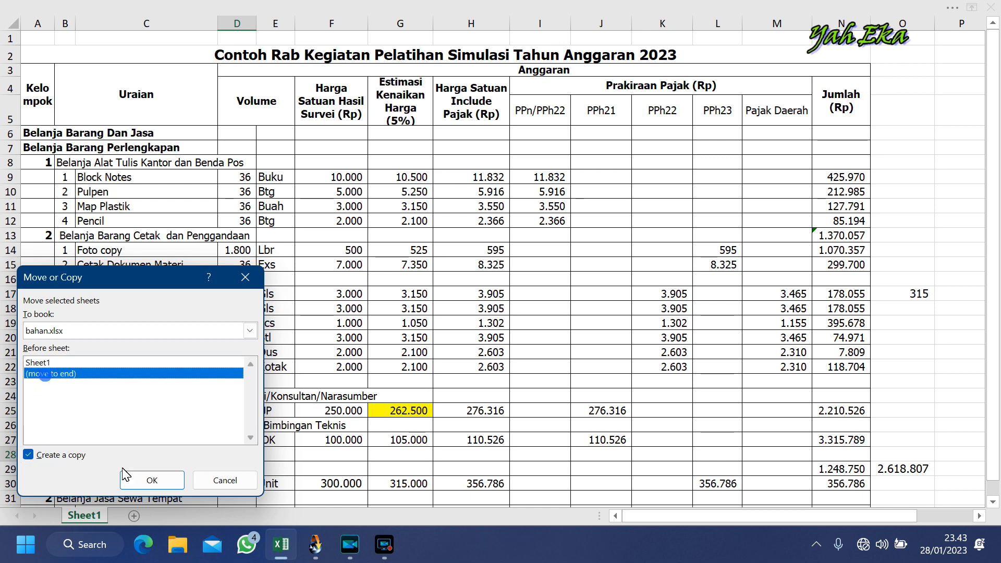
click(151, 485)
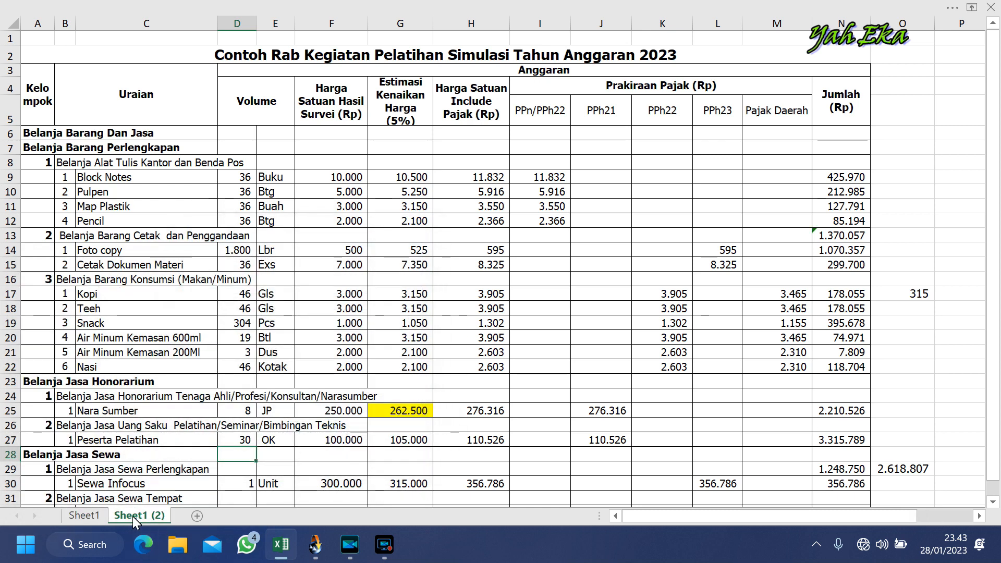
Rename the copied worksheet as Sheet 2.
click(85, 516)
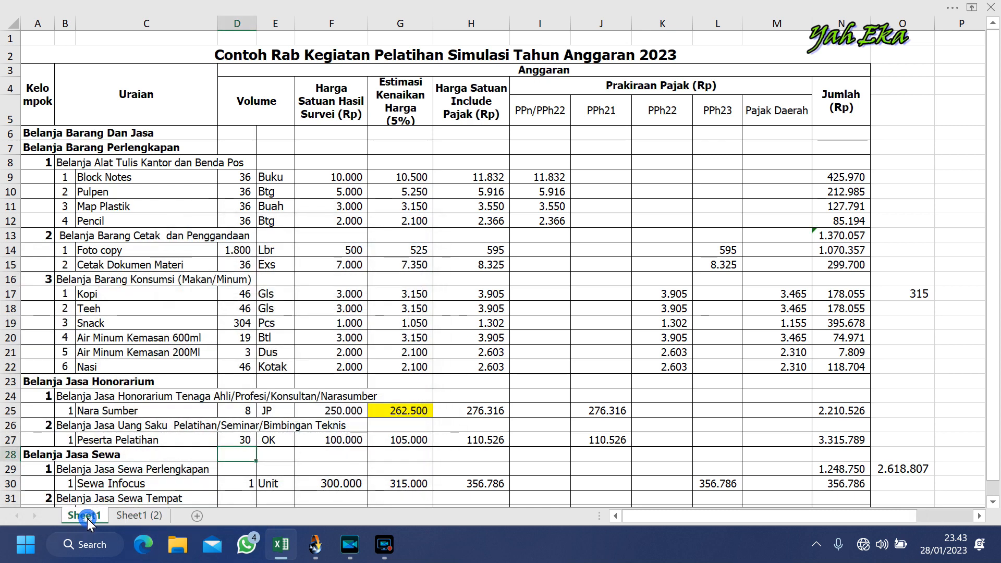
click(128, 517)
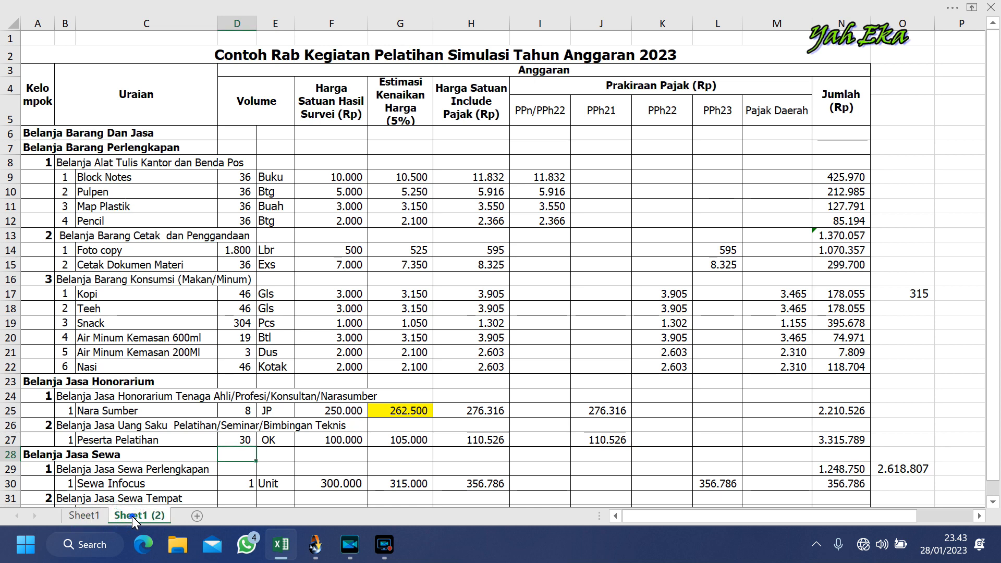
click(154, 515)
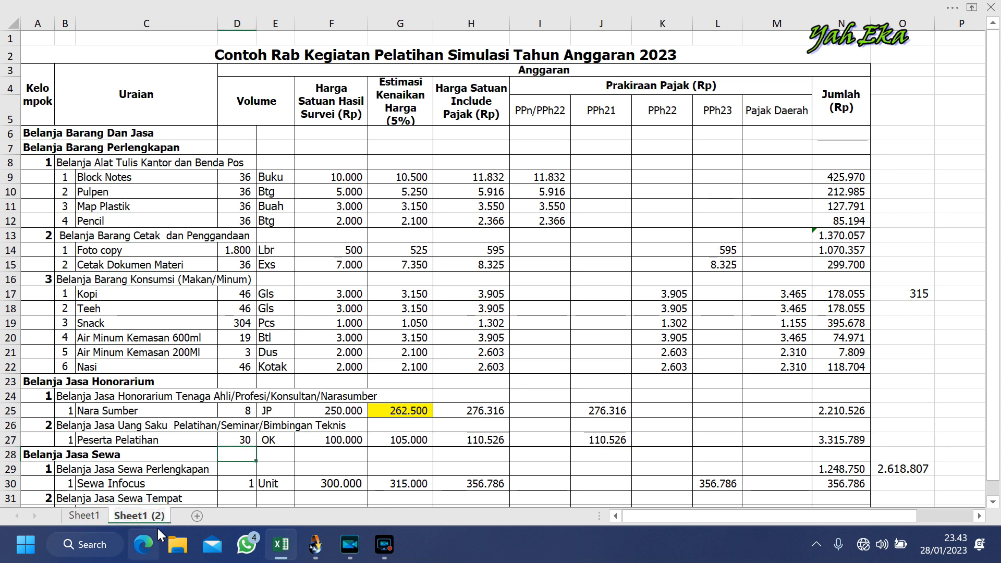
key(BackSpace)
key(BackSpace)
key(BackSpace)
click(151, 517)
key(BackSpace)
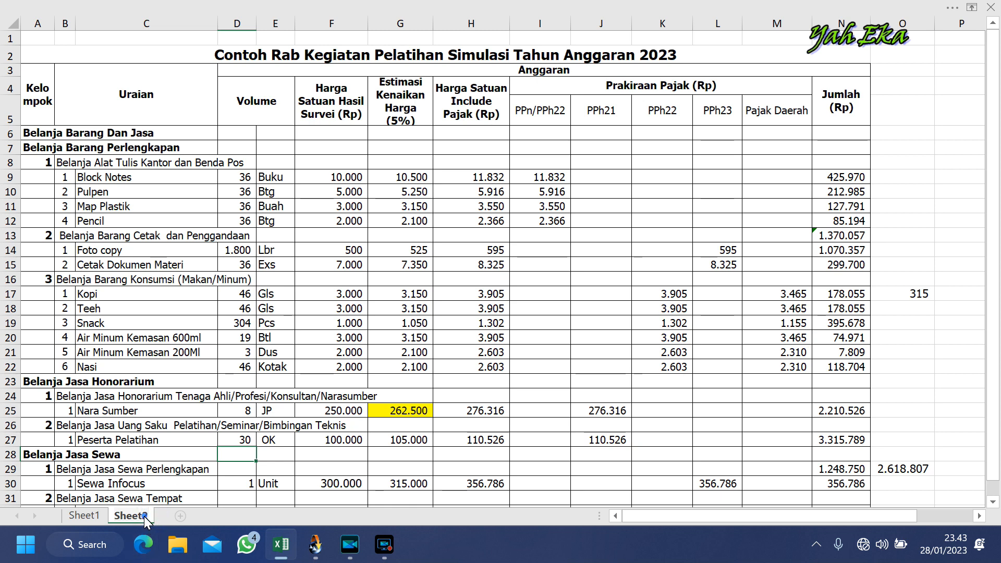
click(274, 337)
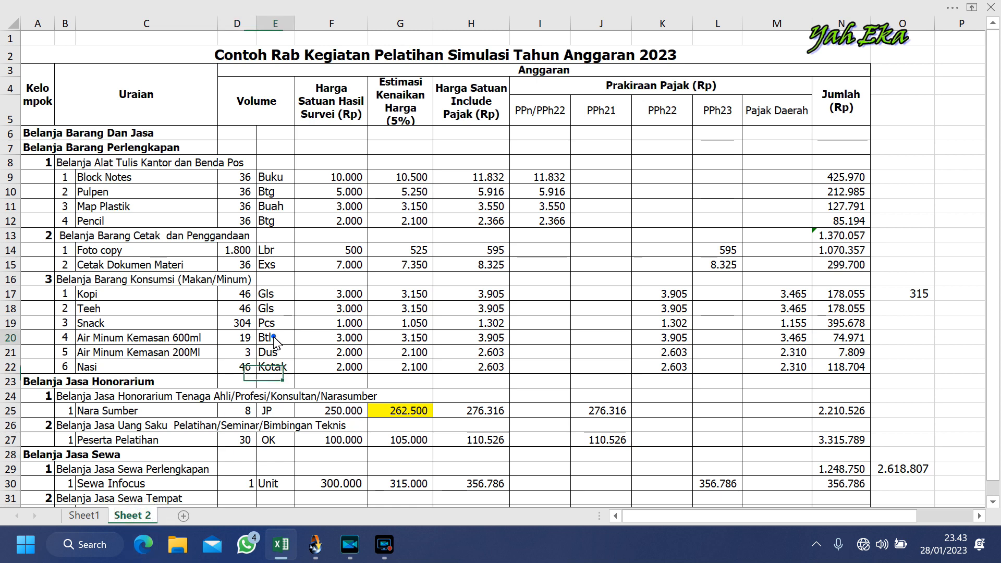
click(271, 264)
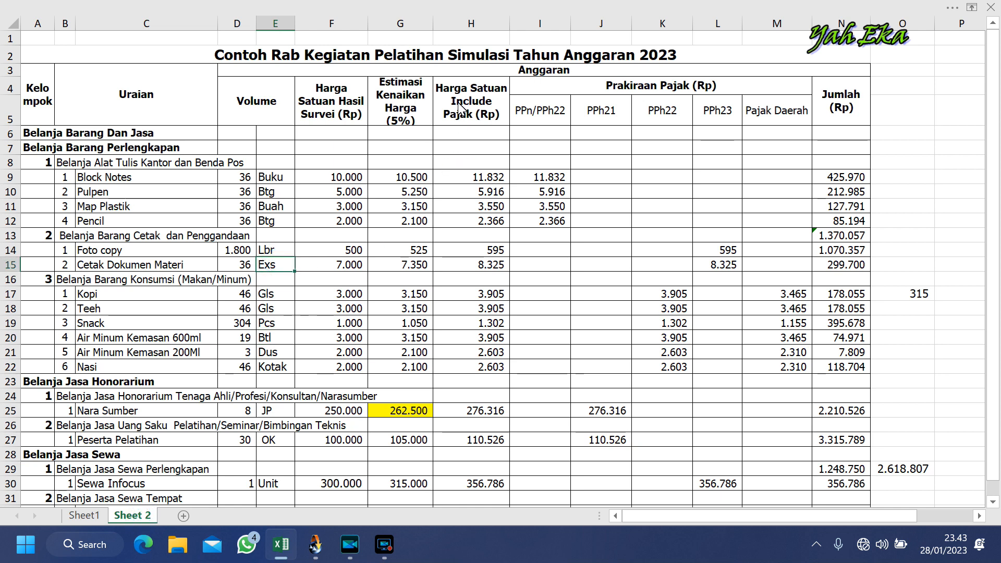
Copy the range B9:H32 on Sheet 2 and paste it over itself as values only.
click(489, 178)
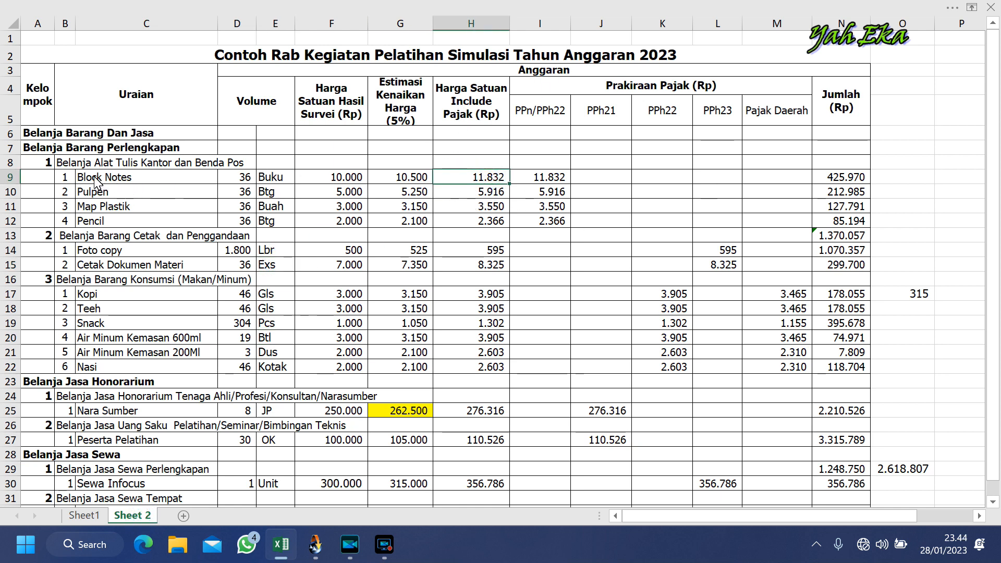
drag(70, 180, 498, 449)
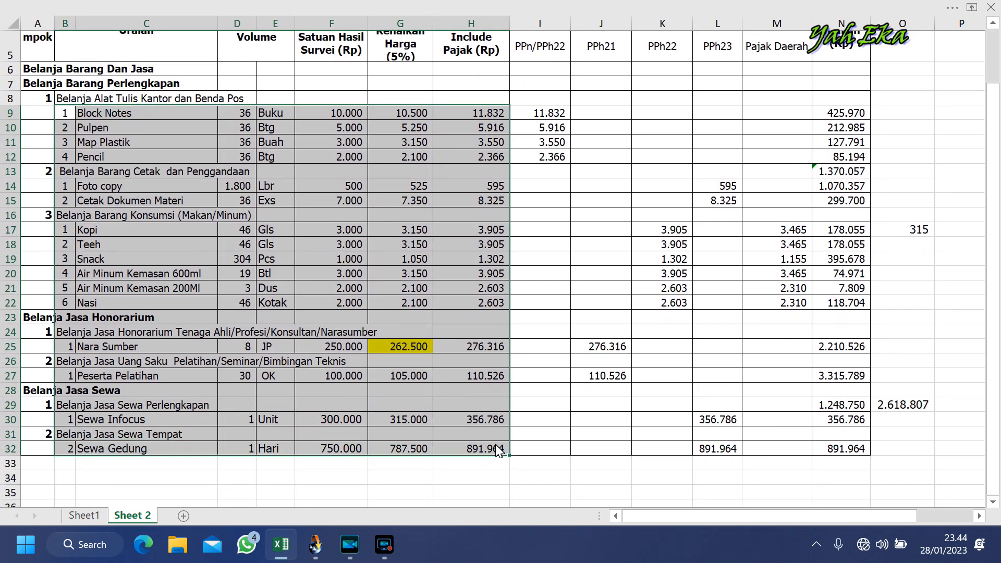
right_click(102, 115)
click(135, 140)
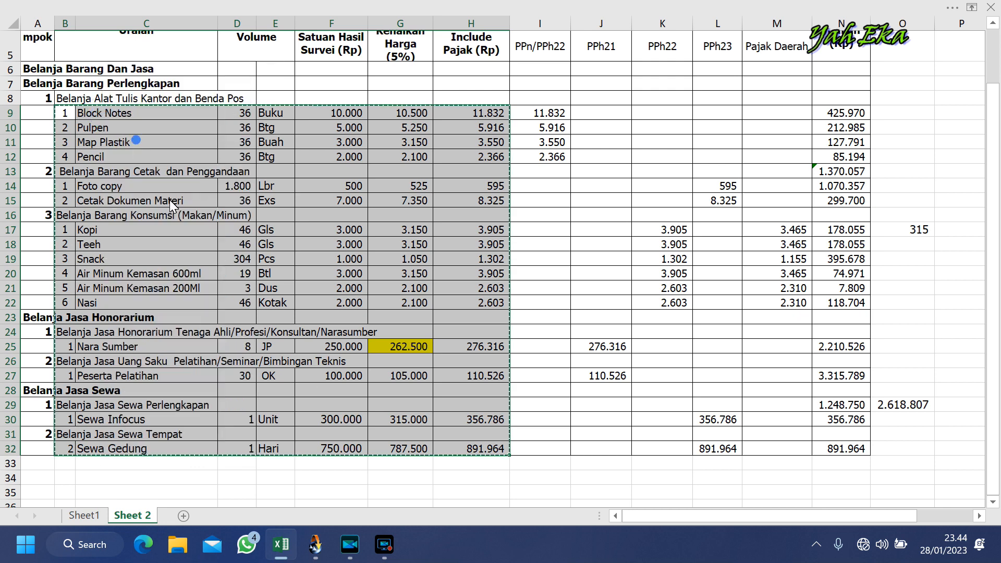
right_click(63, 111)
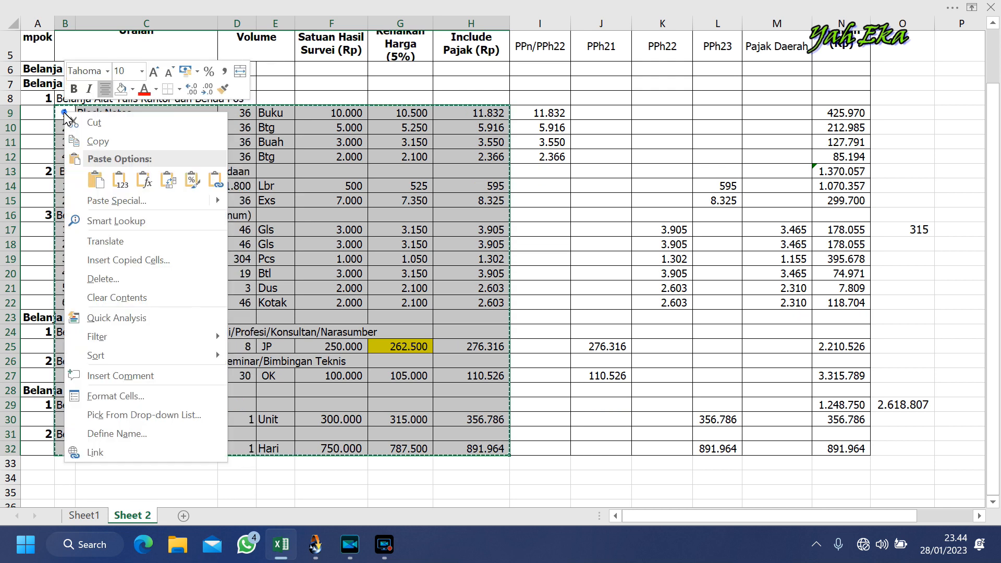
click(117, 201)
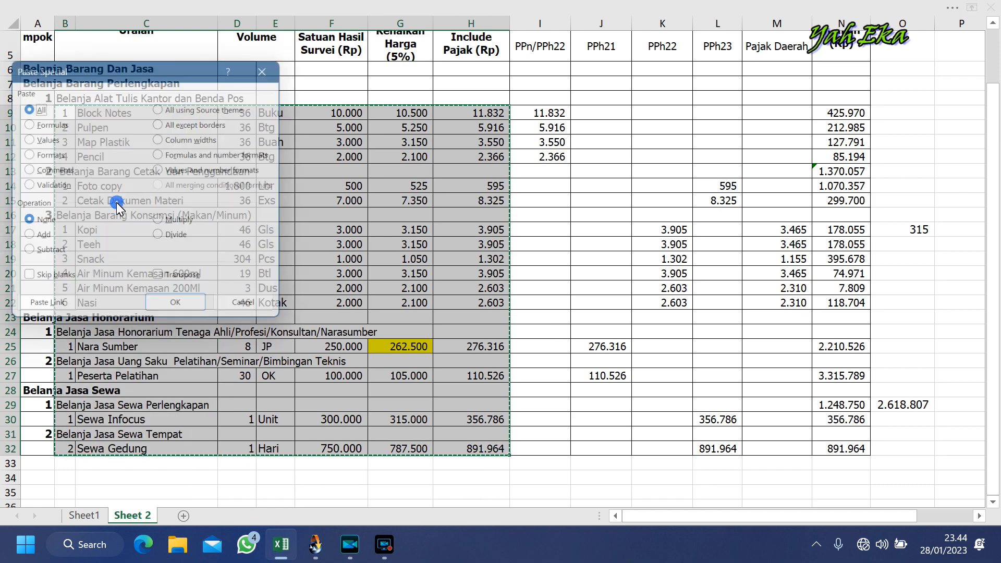
drag(107, 77, 394, 63)
click(313, 125)
click(469, 299)
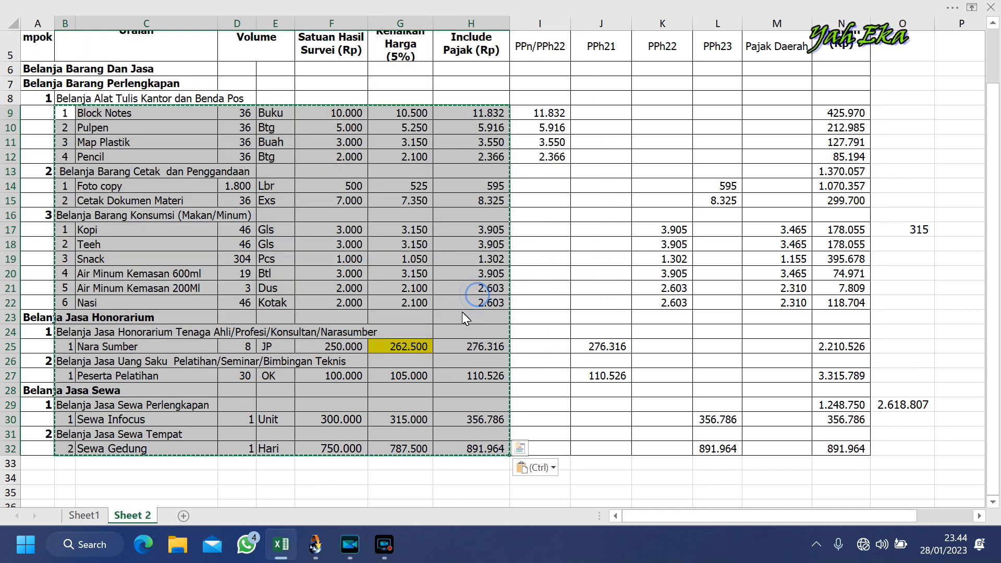
Check whether the tax-inclusive price, estimated price and volume cells on Sheet 2 hold plain values instead of formulas.
double_click(485, 113)
key(Return)
double_click(406, 113)
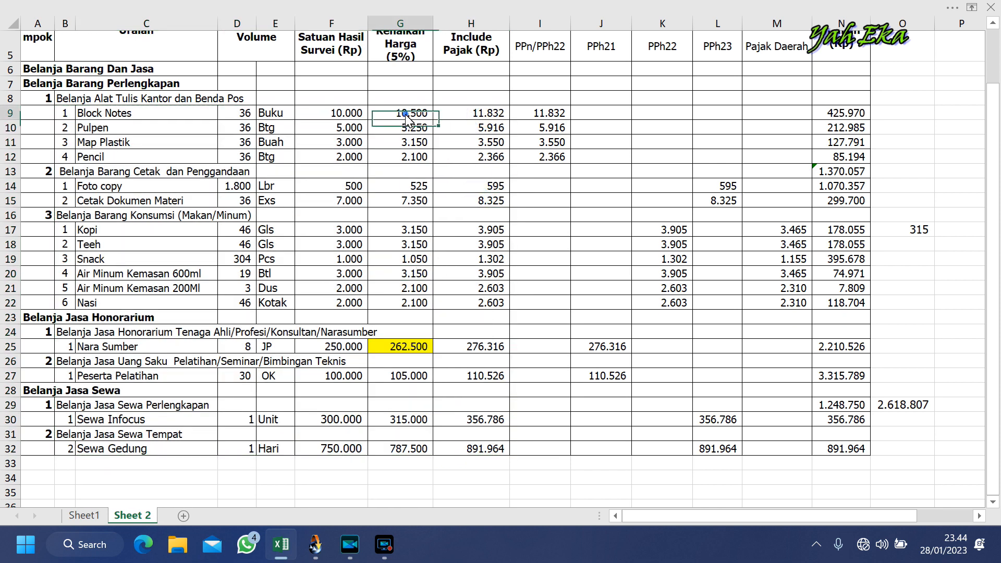
click(456, 181)
click(243, 119)
click(275, 182)
double_click(469, 114)
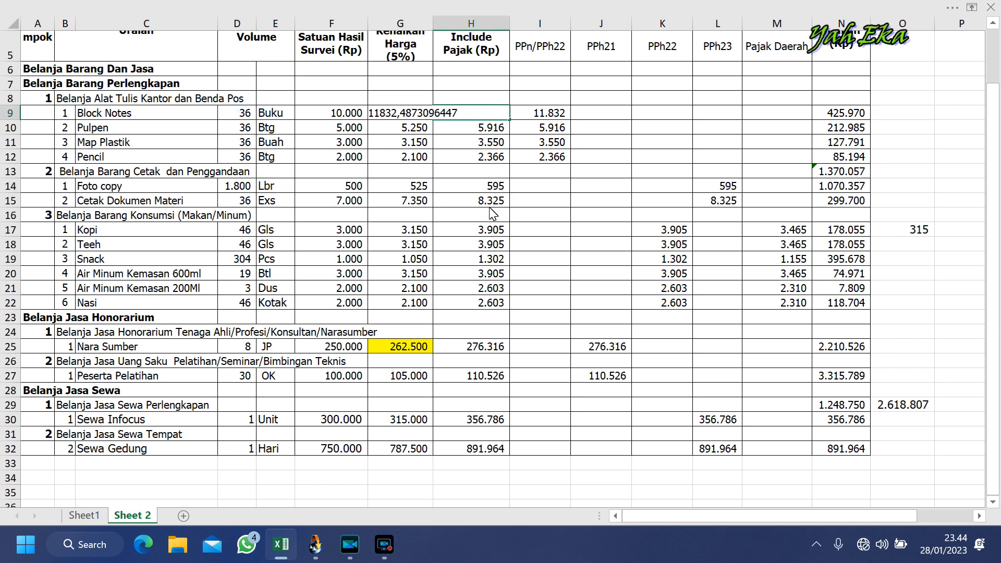
key(Return)
click(480, 146)
double_click(479, 146)
click(480, 161)
click(480, 203)
click(483, 245)
click(507, 280)
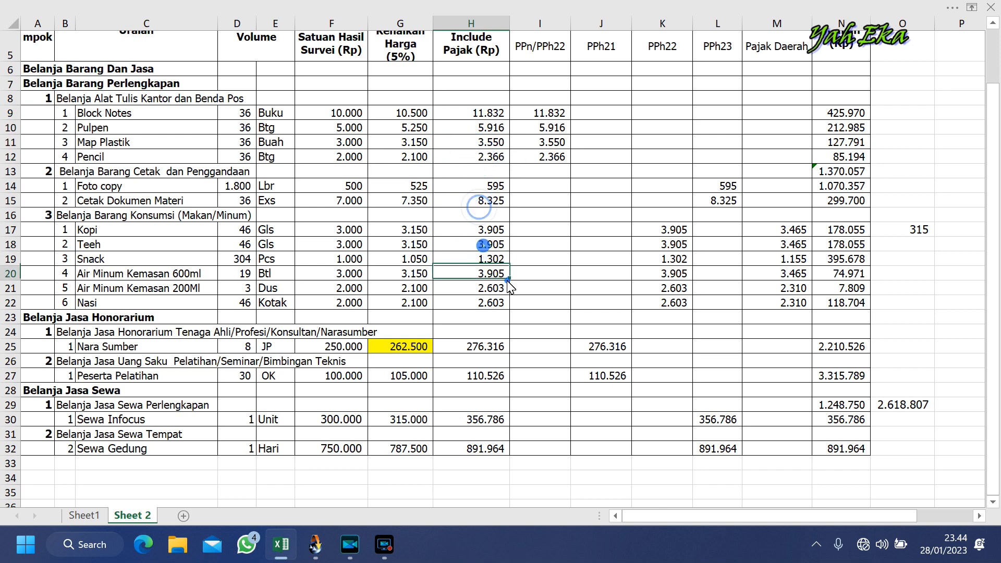
scroll(448, 269, down, 9)
scroll(447, 268, up, 10)
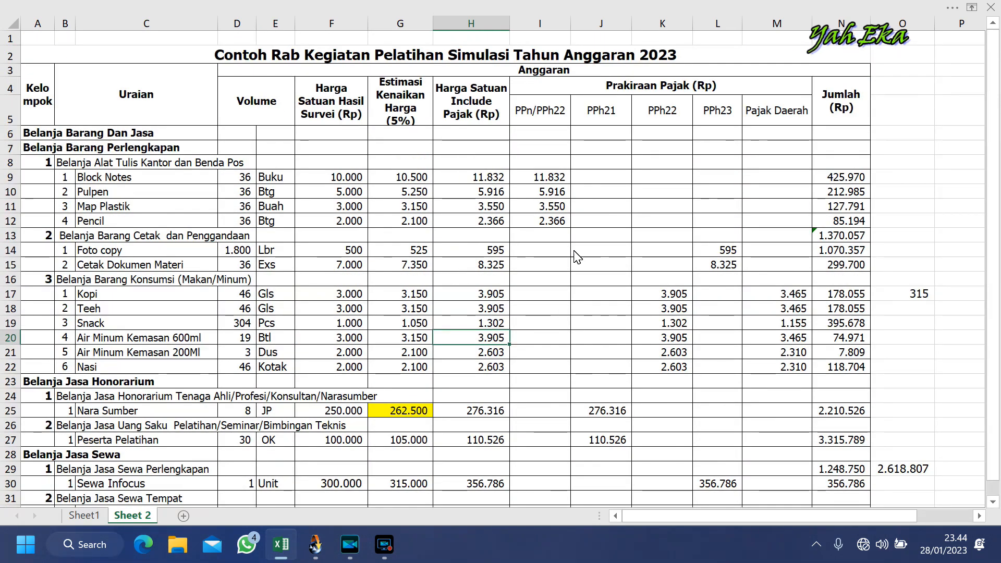